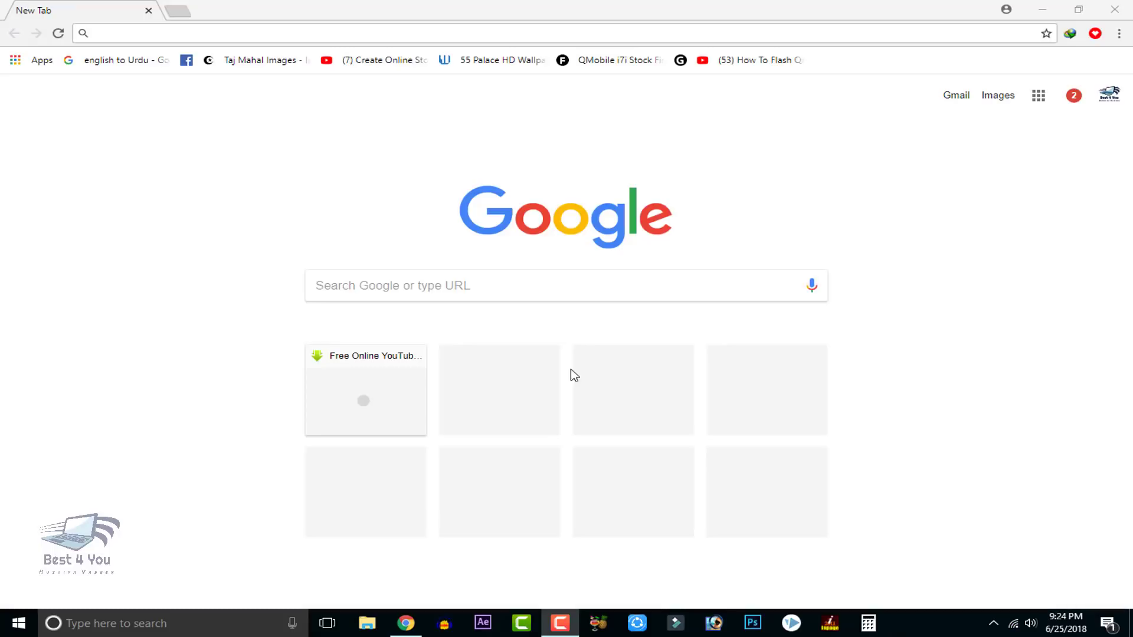
- Search Google for "nature background 4k" and browse the image results
{"action": "left_click", "coordinate": [241, 32]}
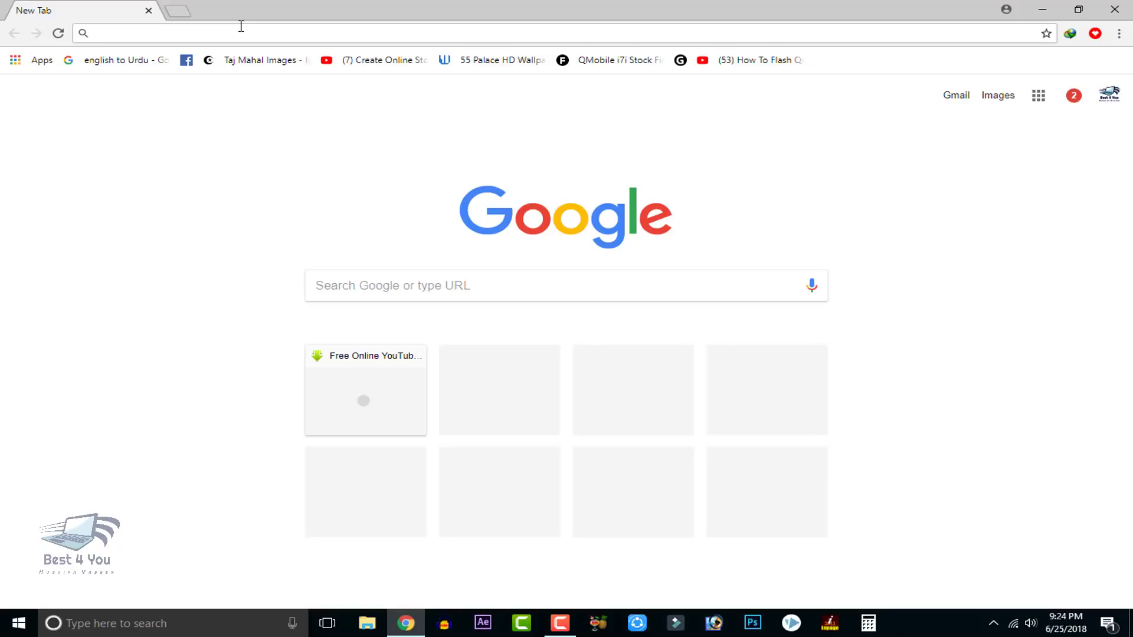
{"action": "type", "text": "nature background 4k"}
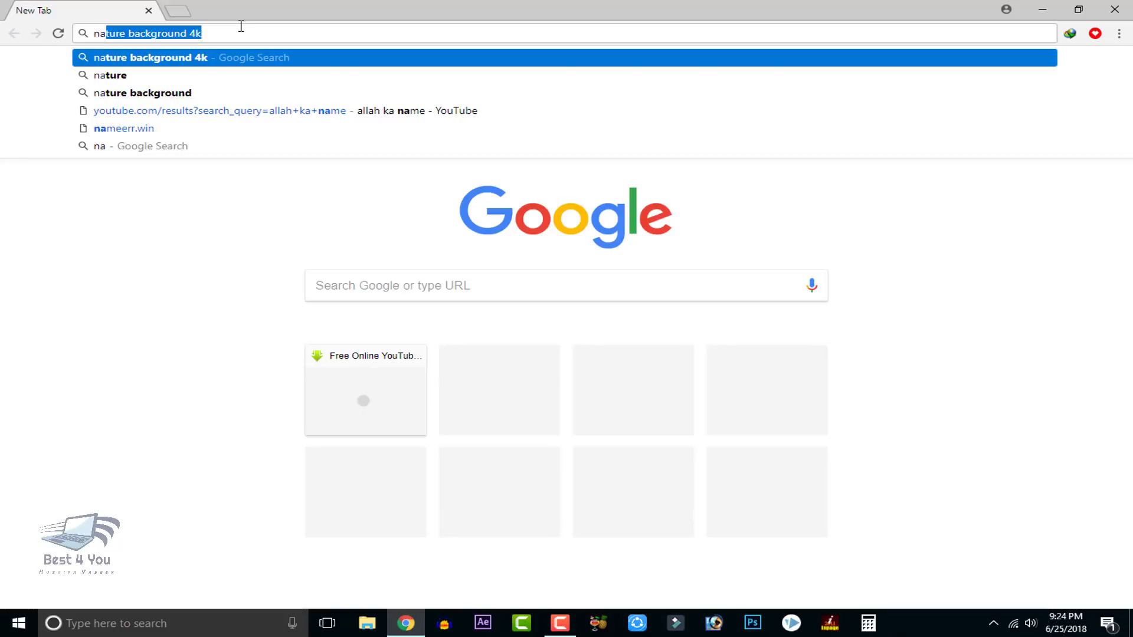
{"action": "key", "text": "Return"}
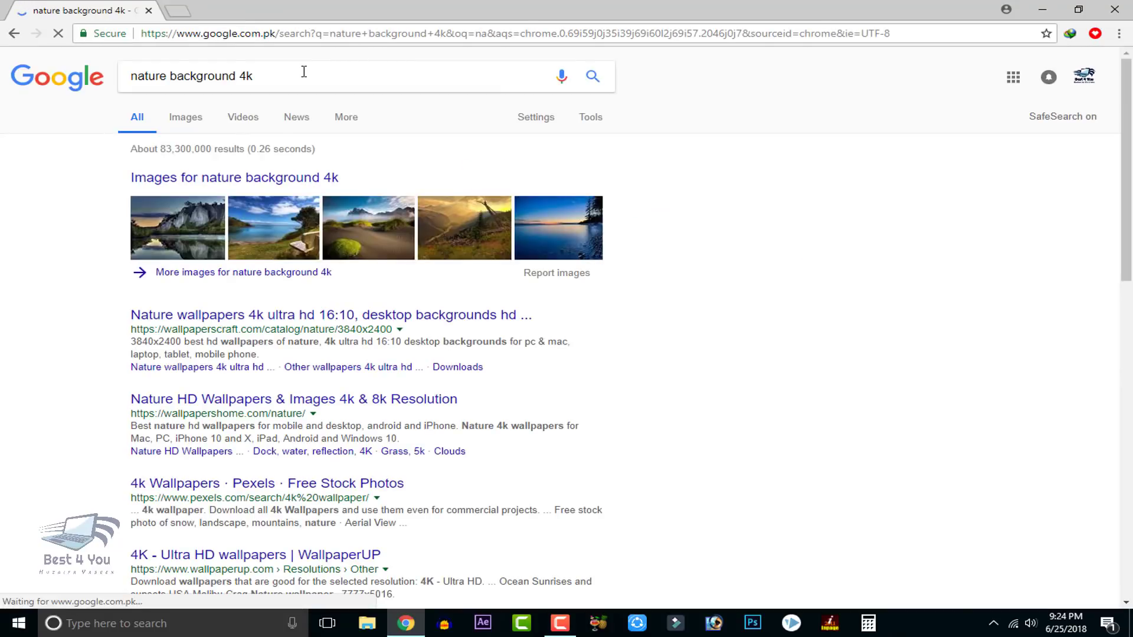
{"action": "left_click", "coordinate": [186, 123]}
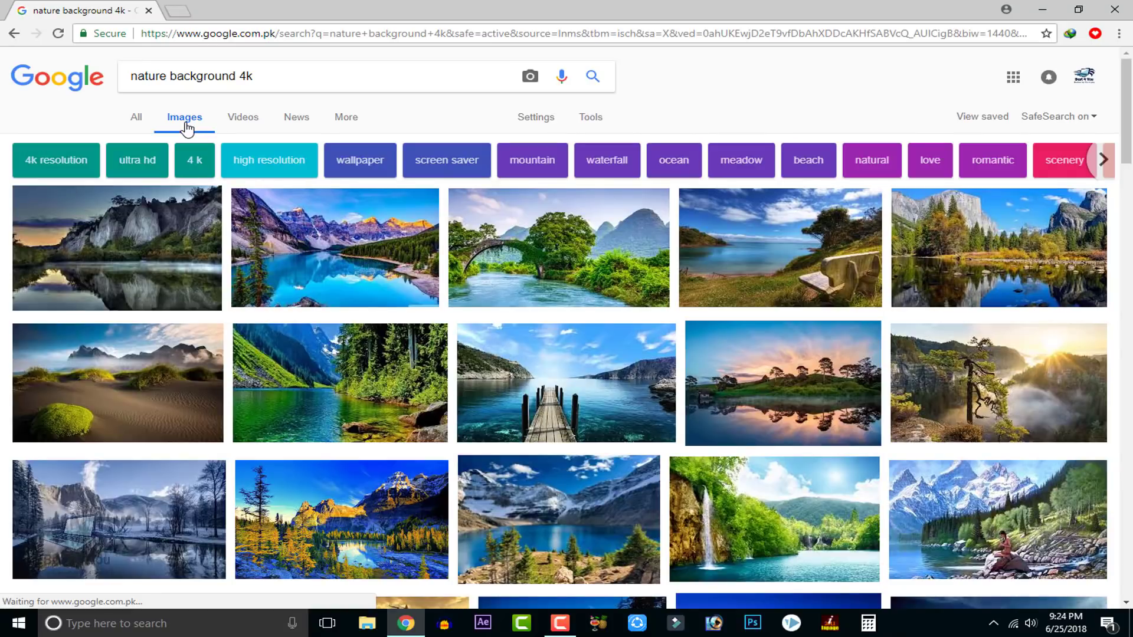
{"action": "scroll", "coordinate": [649, 165], "scroll_direction": "down", "scroll_amount": 2}
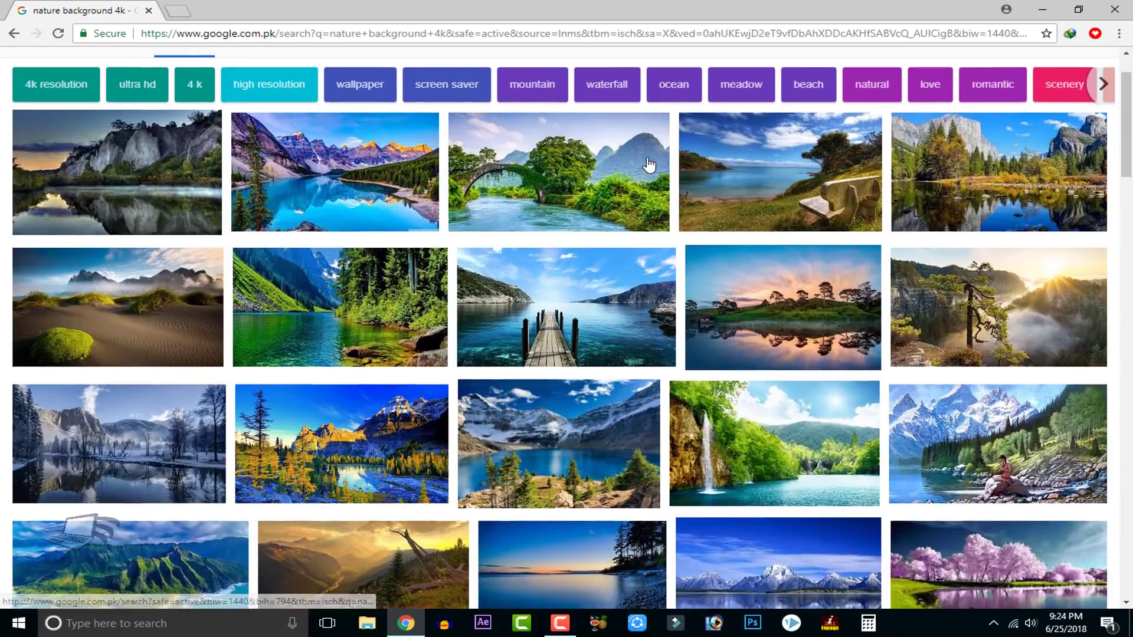
{"action": "scroll", "coordinate": [650, 166], "scroll_direction": "up", "scroll_amount": 1}
{"action": "scroll", "coordinate": [649, 165], "scroll_direction": "up", "scroll_amount": 1}
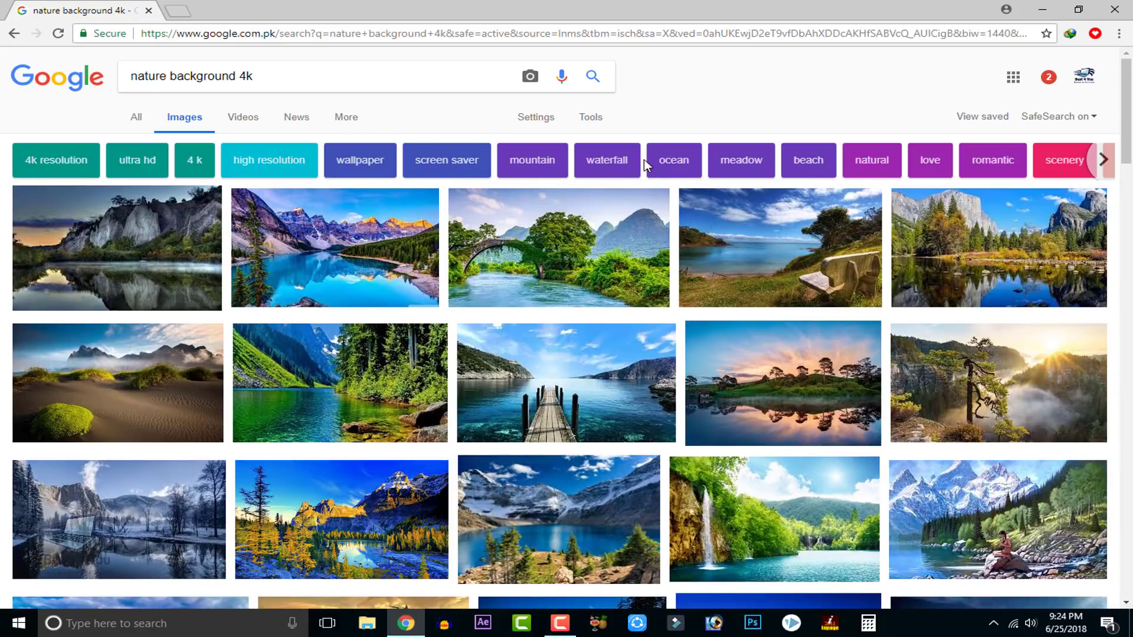
- Compare the previews of the seaside bench and rocky cliff lake pictures, ending on the seaside bench
{"action": "left_click", "coordinate": [777, 268]}
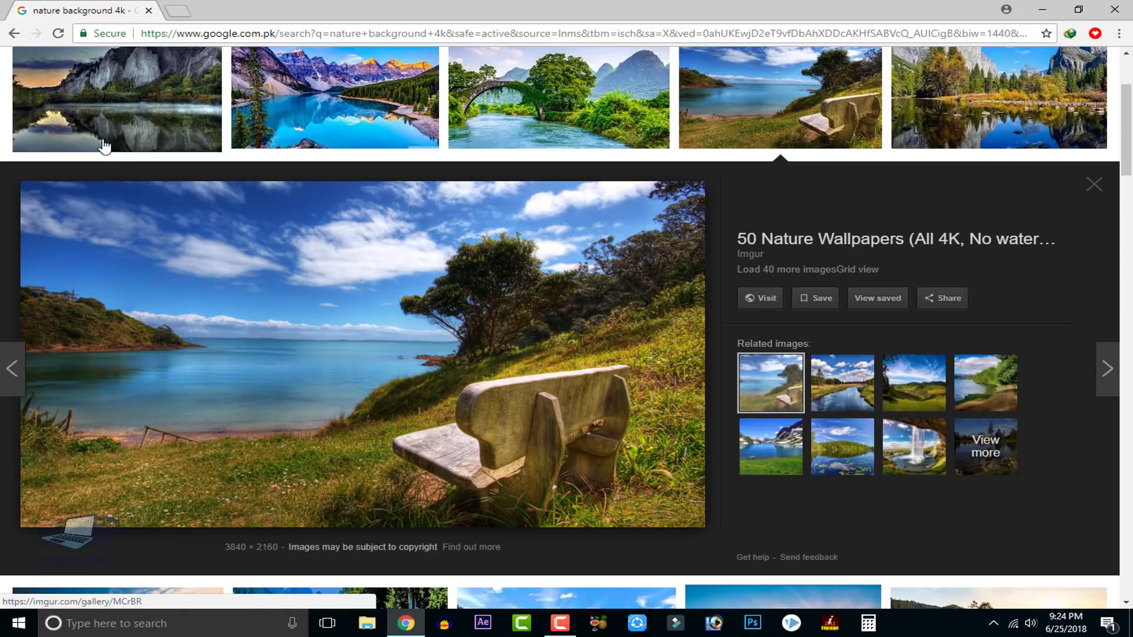
{"action": "left_click", "coordinate": [118, 118]}
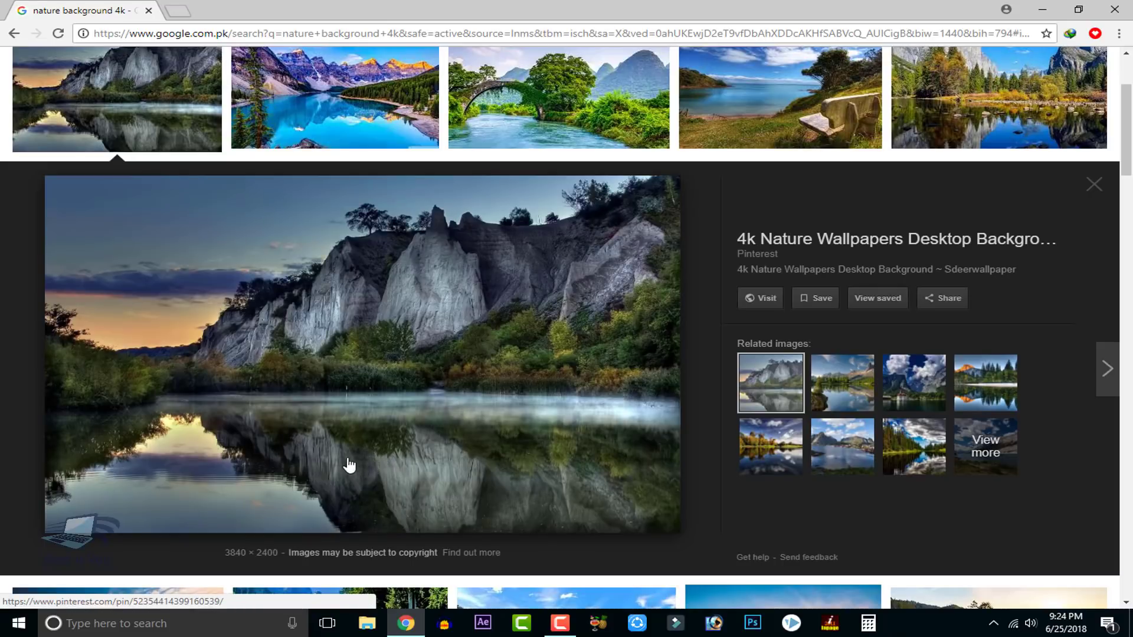
{"action": "left_click", "coordinate": [720, 106]}
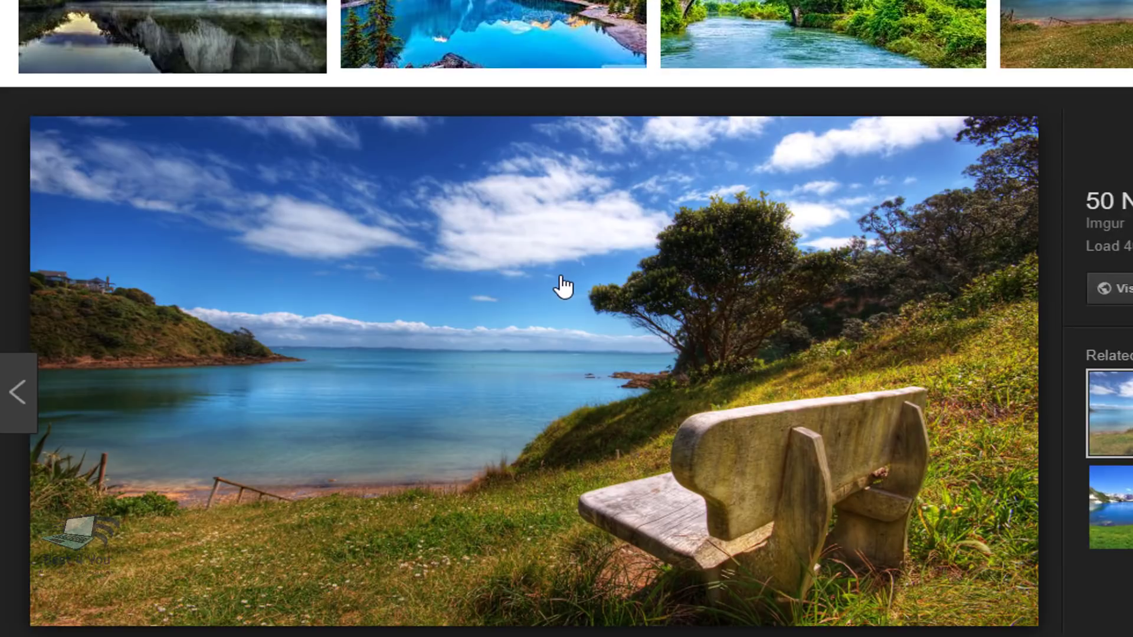
- Open the seaside bench picture full size in a new tab and save it to the Desktop as JPEG image euSCcXs
{"action": "right_click", "coordinate": [502, 275]}
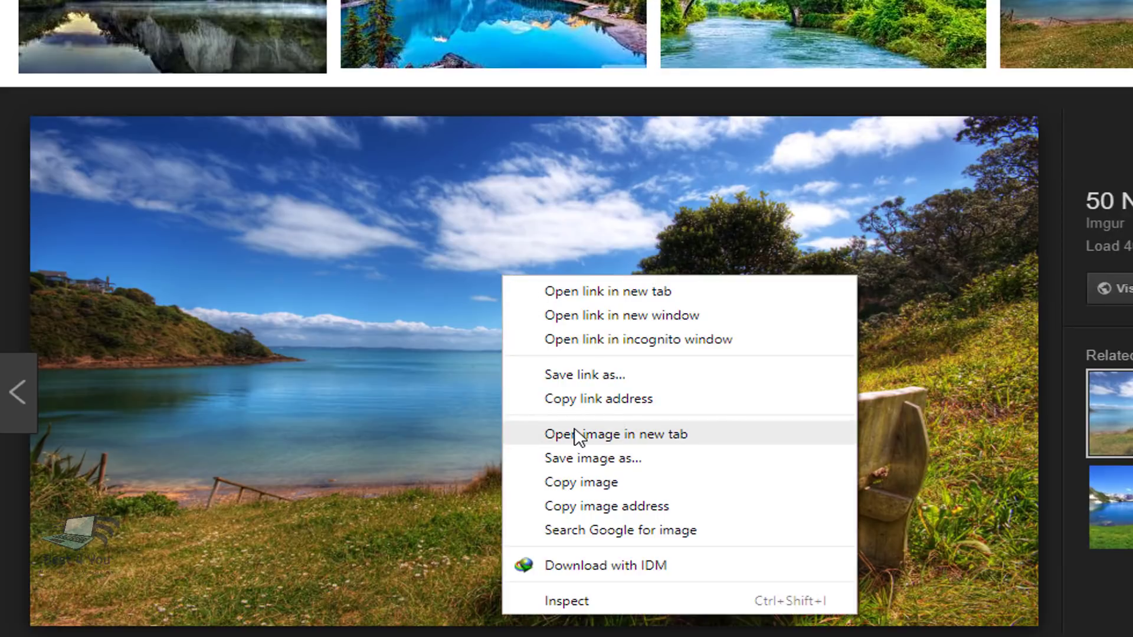
{"action": "left_click", "coordinate": [657, 439]}
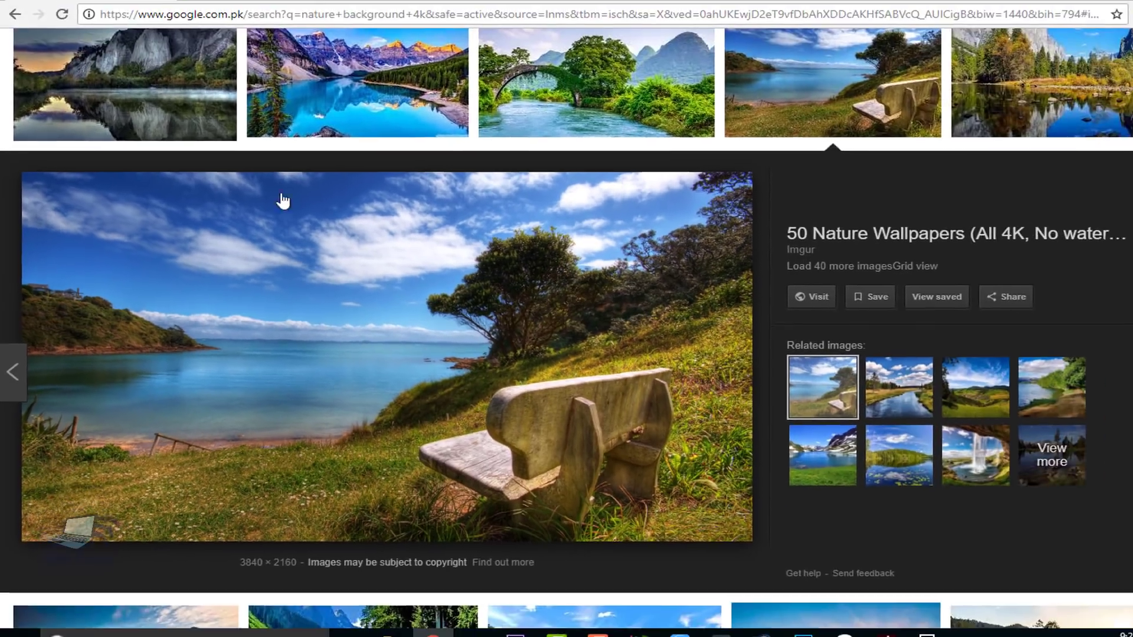
{"action": "left_click", "coordinate": [179, 6]}
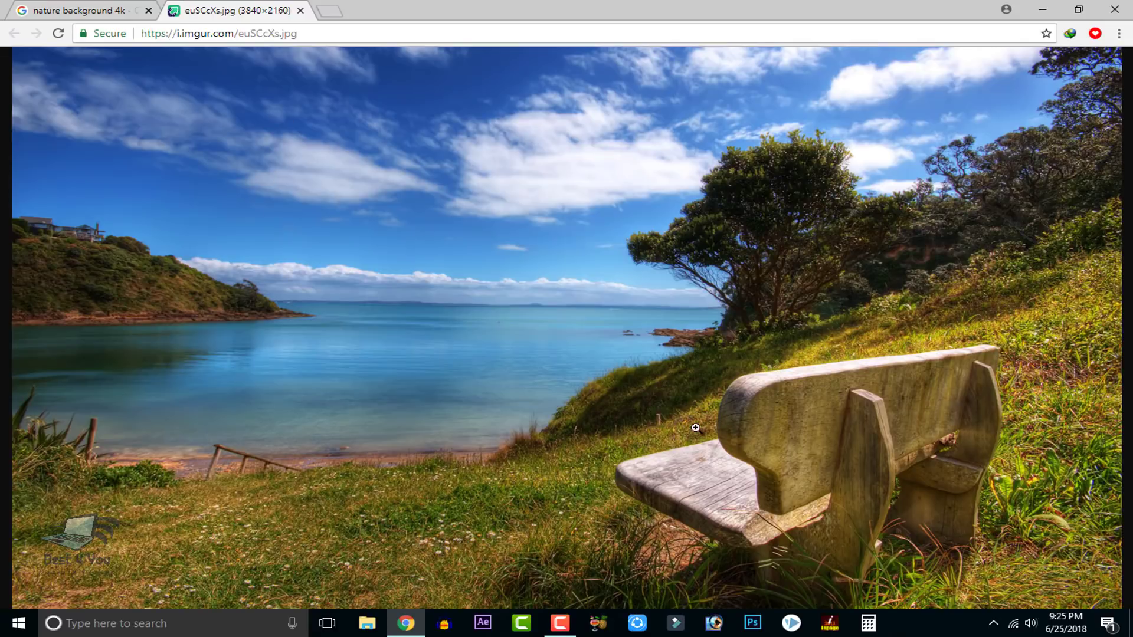
{"action": "right_click", "coordinate": [409, 135]}
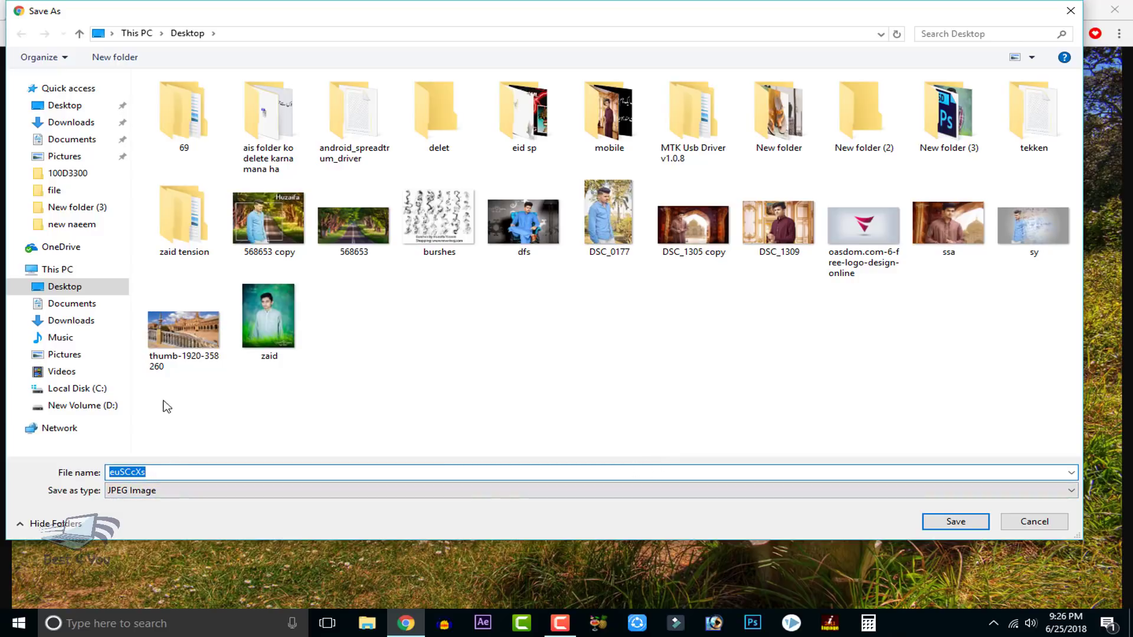
{"action": "left_click", "coordinate": [957, 523]}
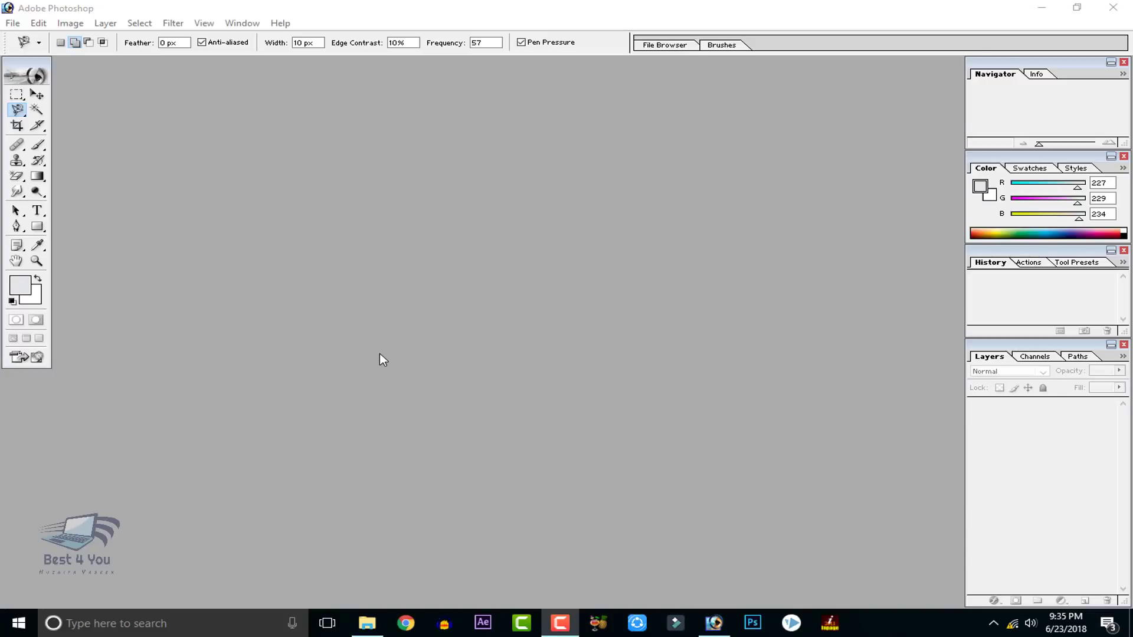
{"action": "left_click", "coordinate": [56, 64]}
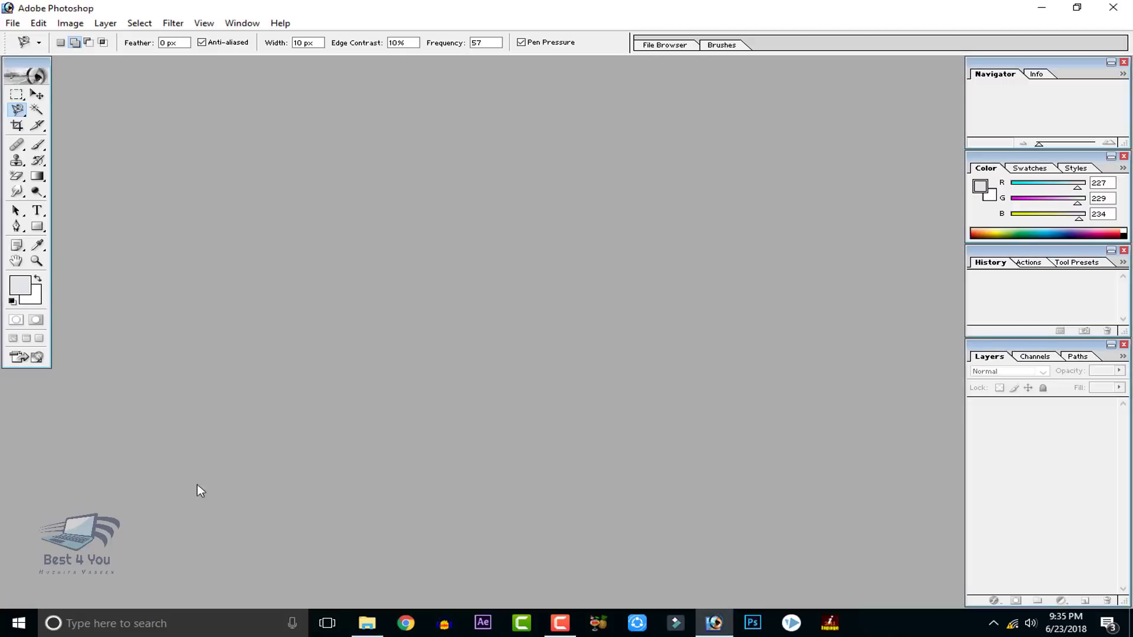
{"action": "double_click", "coordinate": [538, 333]}
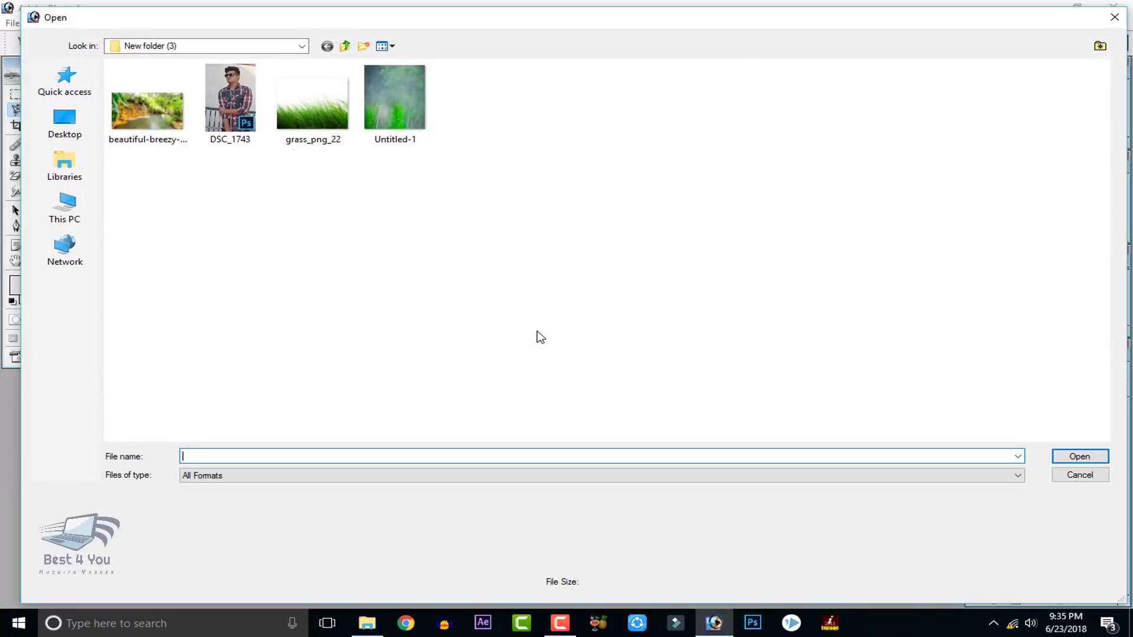
{"action": "left_click", "coordinate": [1115, 17]}
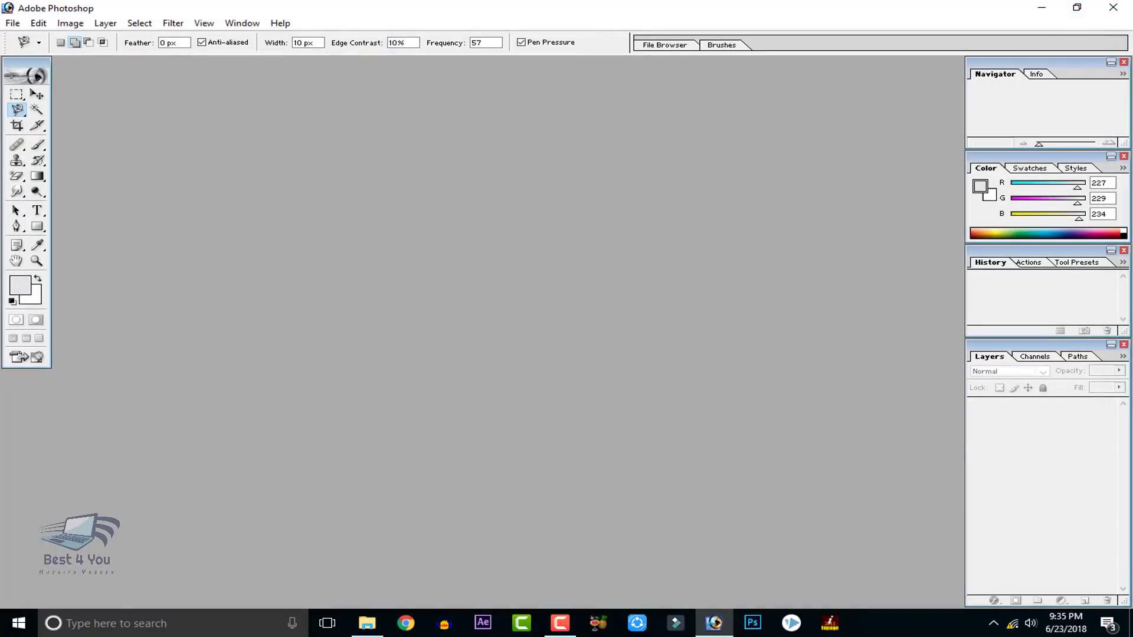
- In Photoshop, open DSC_1743 from New folder (3), activate the Move tool and shift the photo's window toward the middle of the workspace
{"action": "left_click", "coordinate": [12, 23]}
{"action": "left_click", "coordinate": [36, 55]}
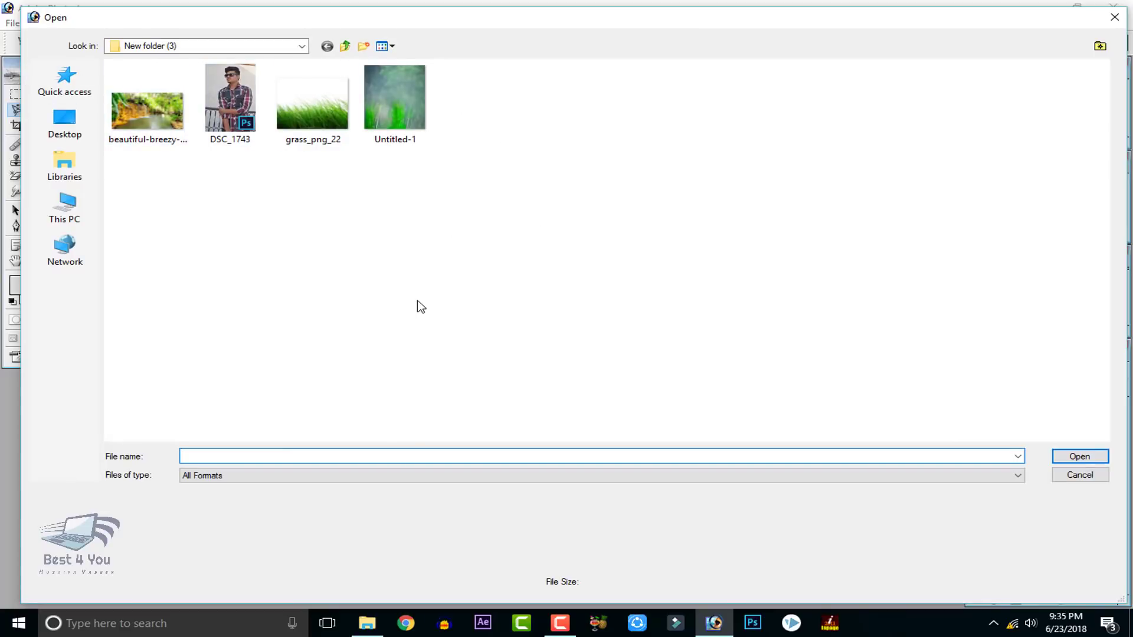
{"action": "left_click", "coordinate": [246, 105]}
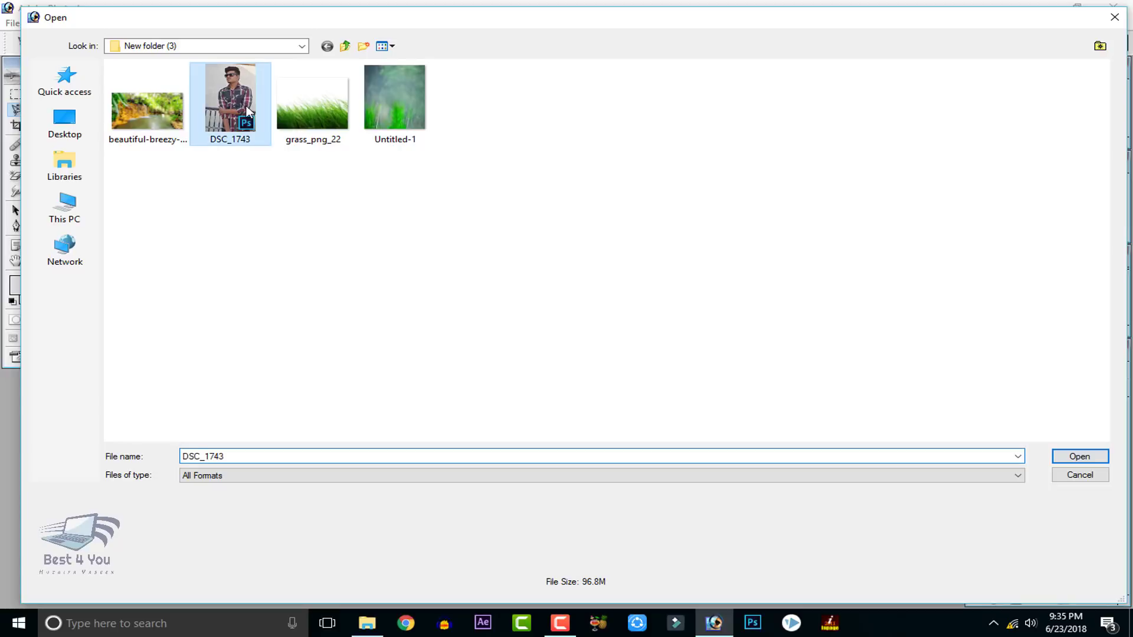
{"action": "left_click", "coordinate": [1073, 460]}
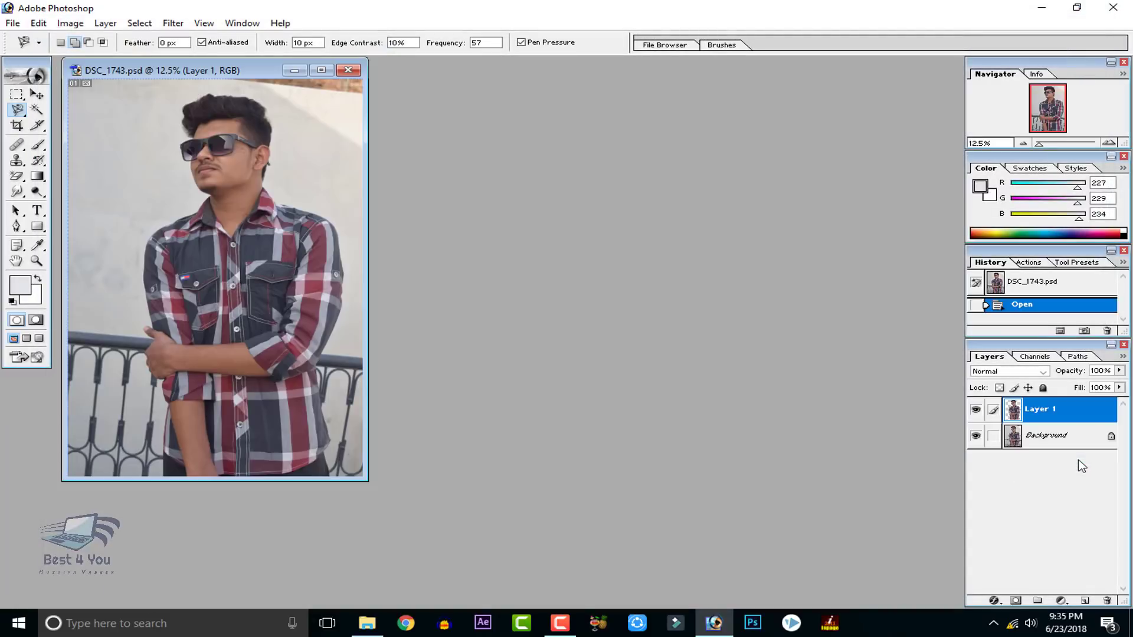
{"action": "left_click", "coordinate": [36, 95]}
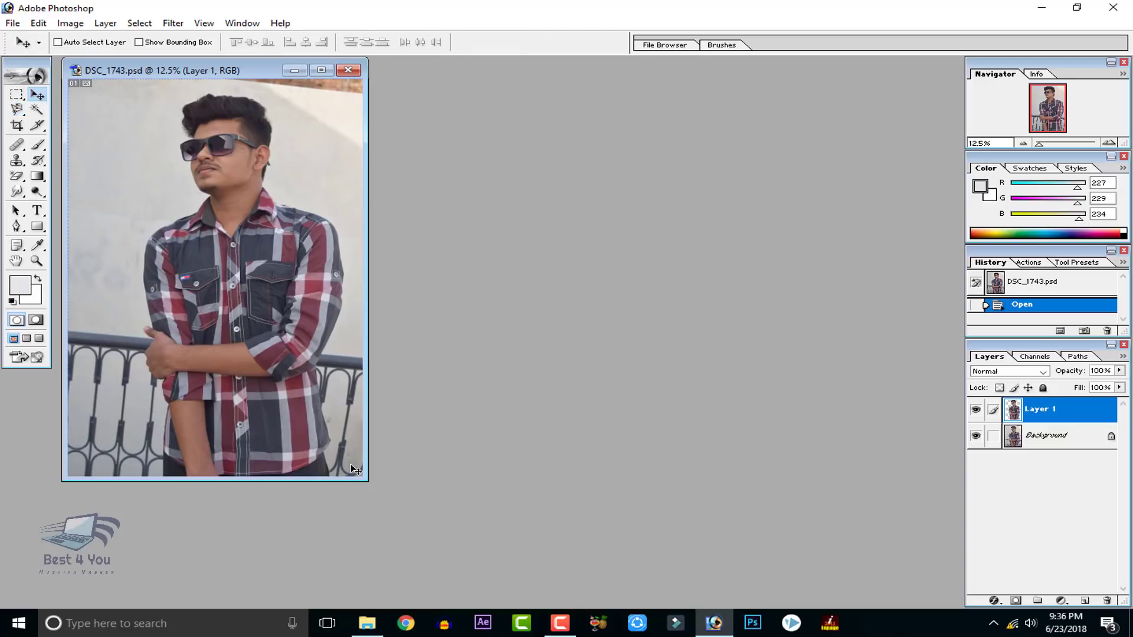
{"action": "left_click_drag", "start_coordinate": [164, 65], "coordinate": [459, 77]}
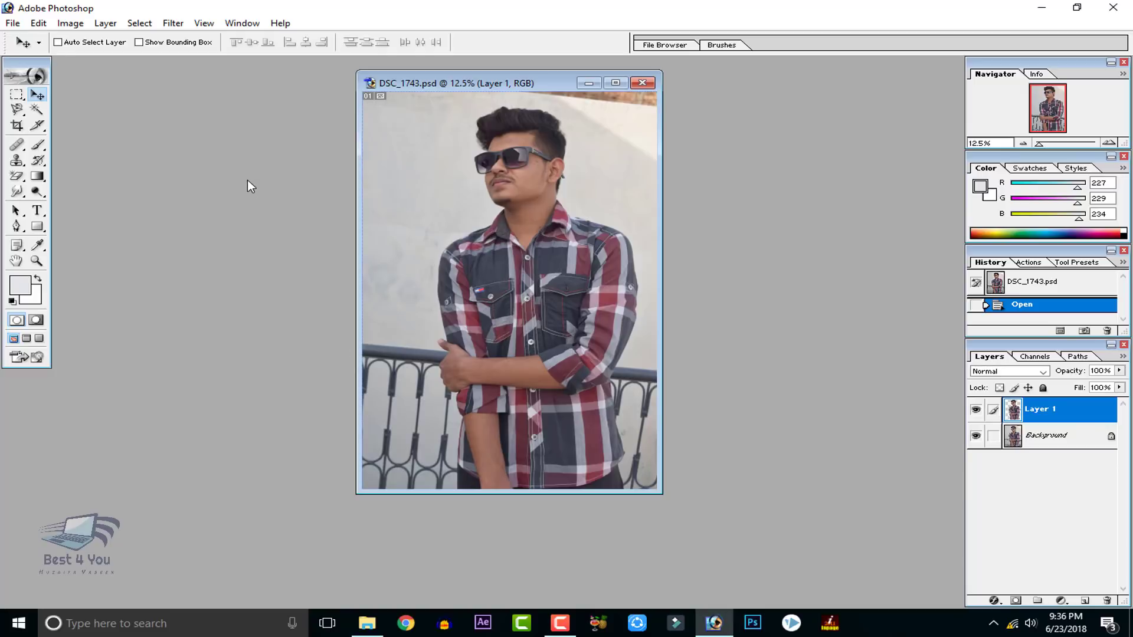
- Open the Untitled-1 background image with its embedded color profile discarded, and open grass_png_22
{"action": "key", "text": "ctrl+o"}
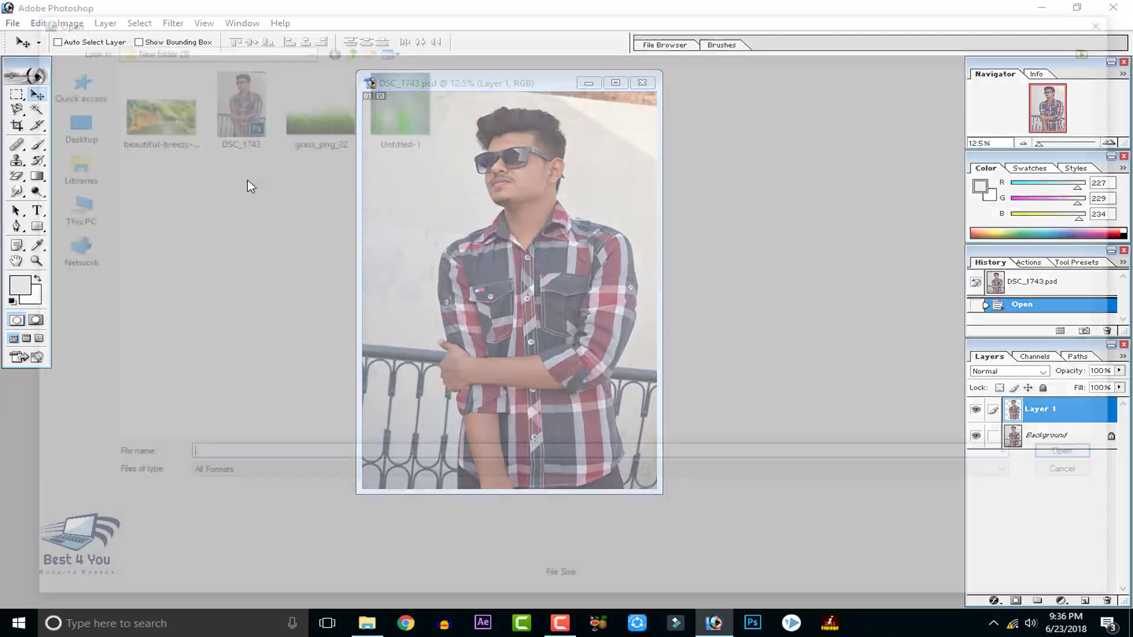
{"action": "double_click", "coordinate": [401, 109]}
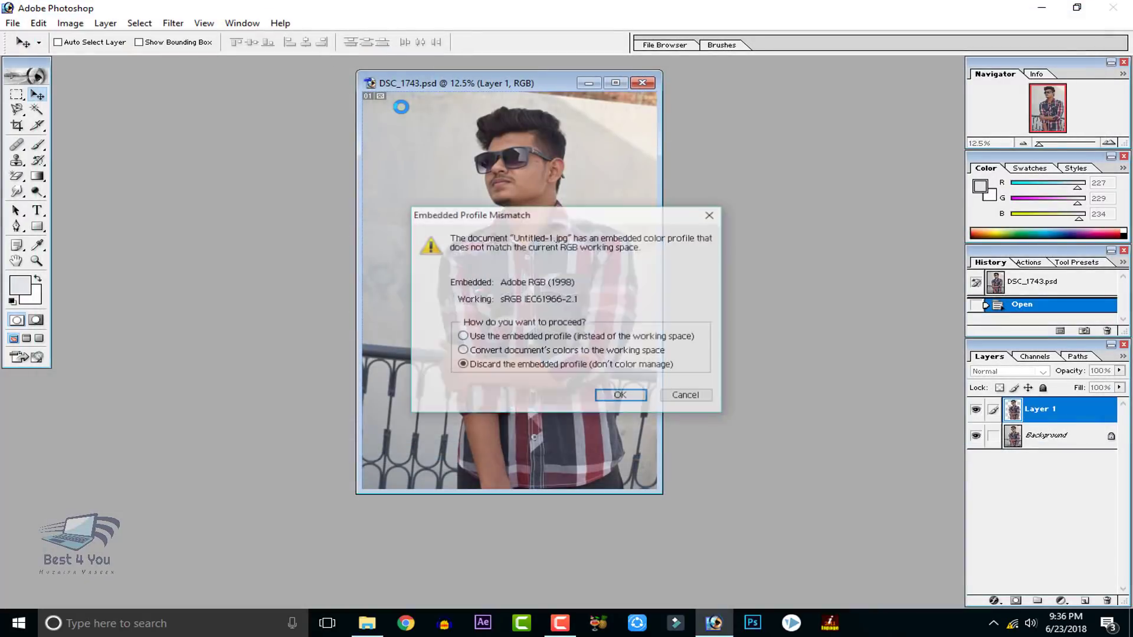
{"action": "left_click", "coordinate": [601, 395]}
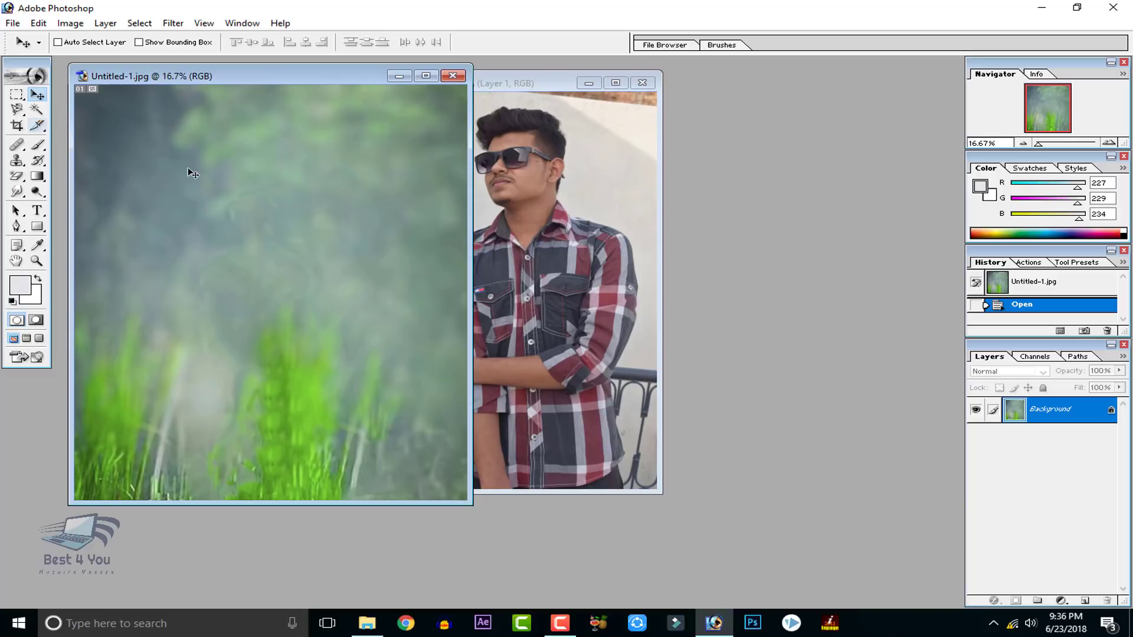
{"action": "key", "text": "ctrl+o"}
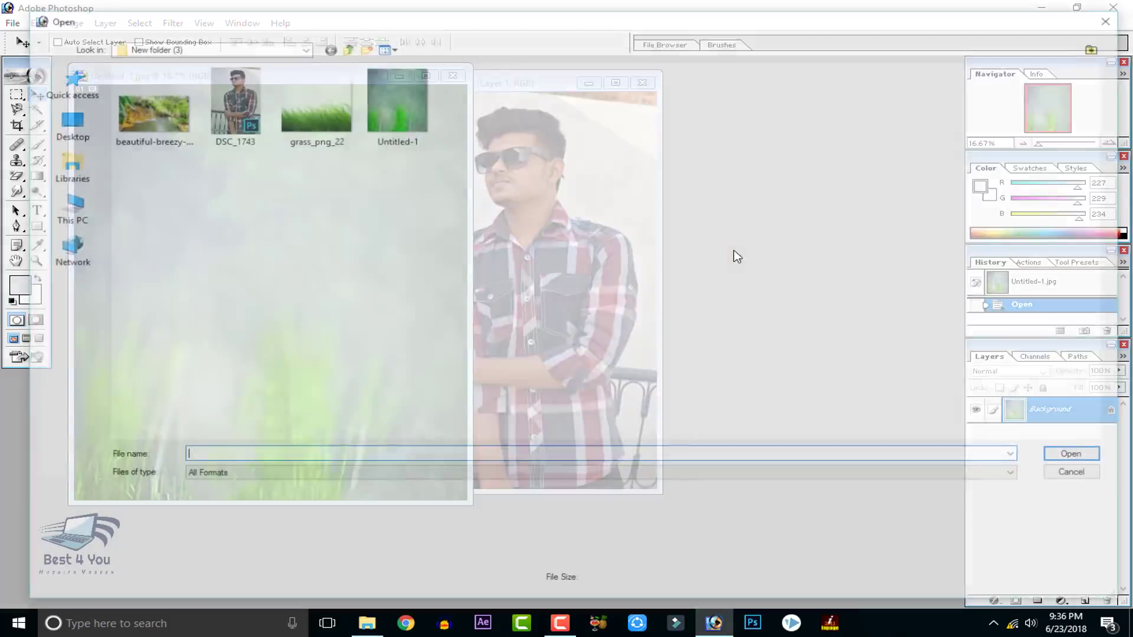
{"action": "double_click", "coordinate": [311, 113]}
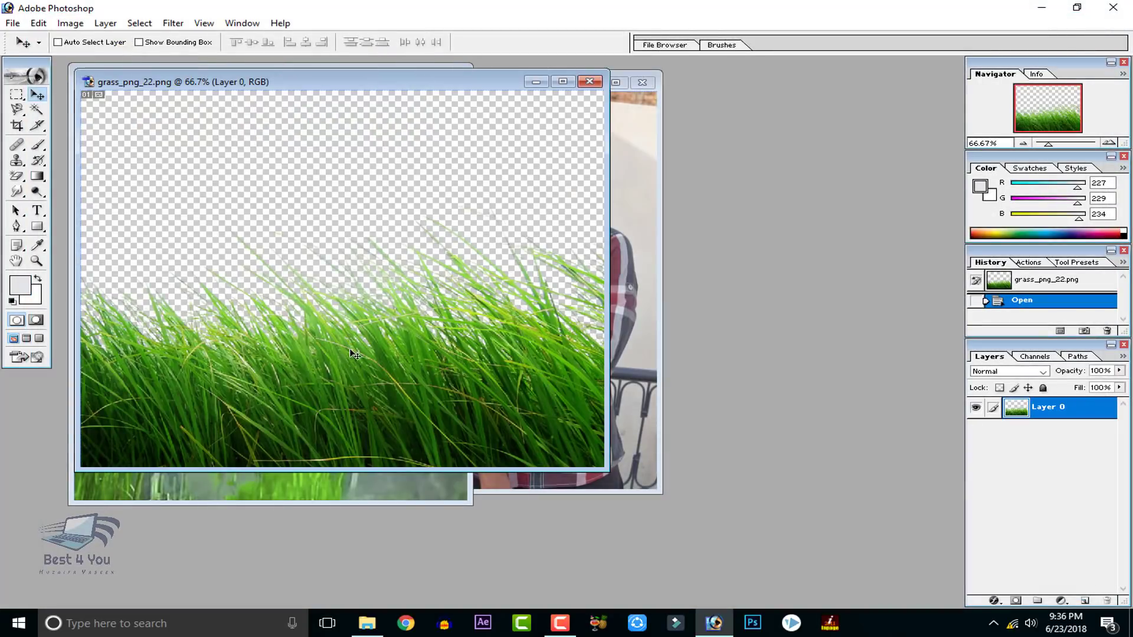
- Minimise the Untitled-1 and grass_png_22 document windows and place the DSC_1743 window in the middle of the workspace
{"action": "left_click", "coordinate": [368, 480]}
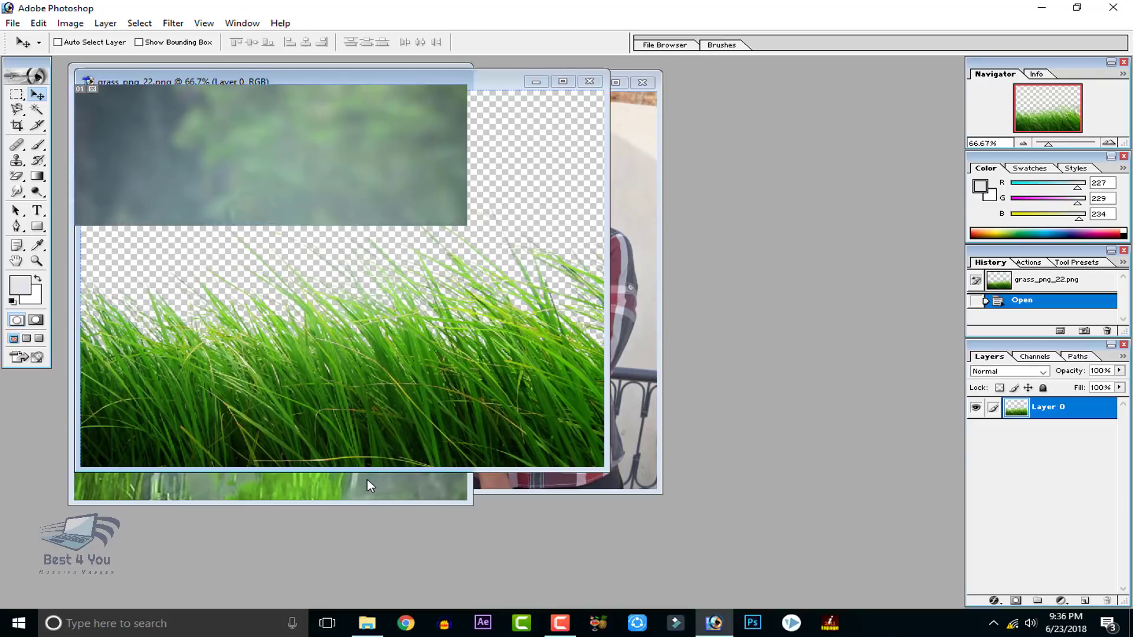
{"action": "left_click", "coordinate": [646, 268]}
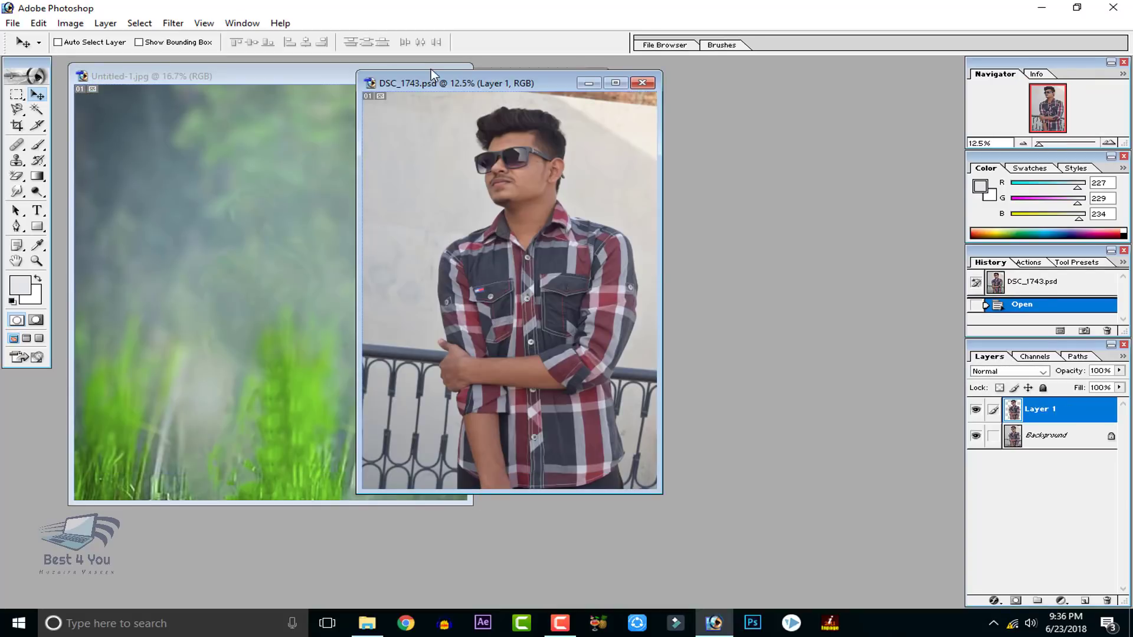
{"action": "left_click_drag", "start_coordinate": [432, 74], "coordinate": [604, 80]}
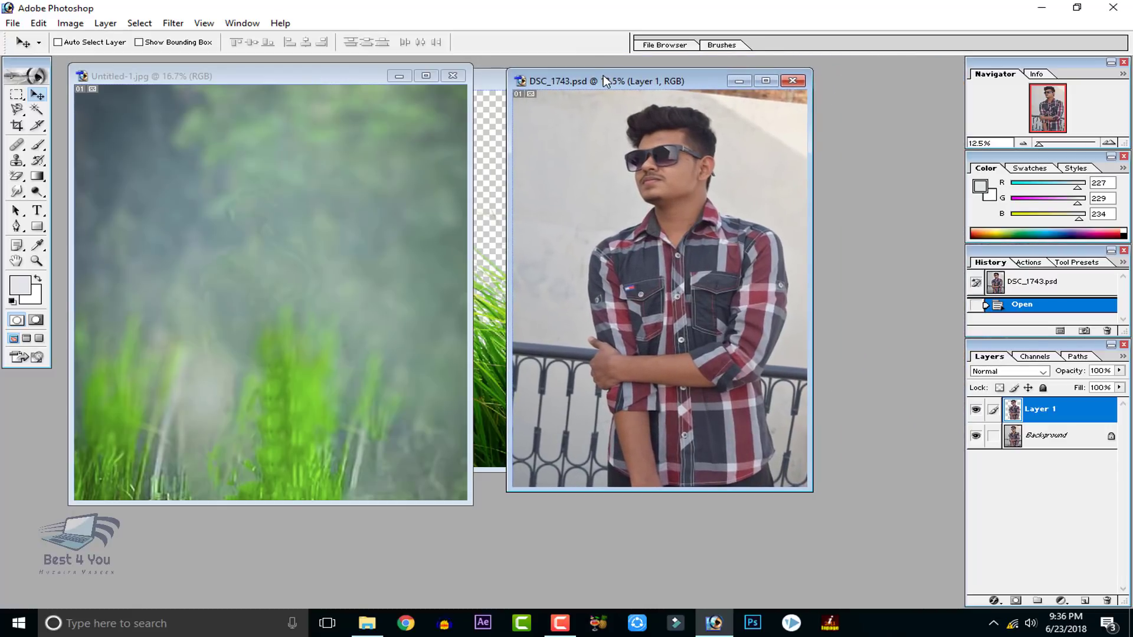
{"action": "left_click", "coordinate": [399, 76]}
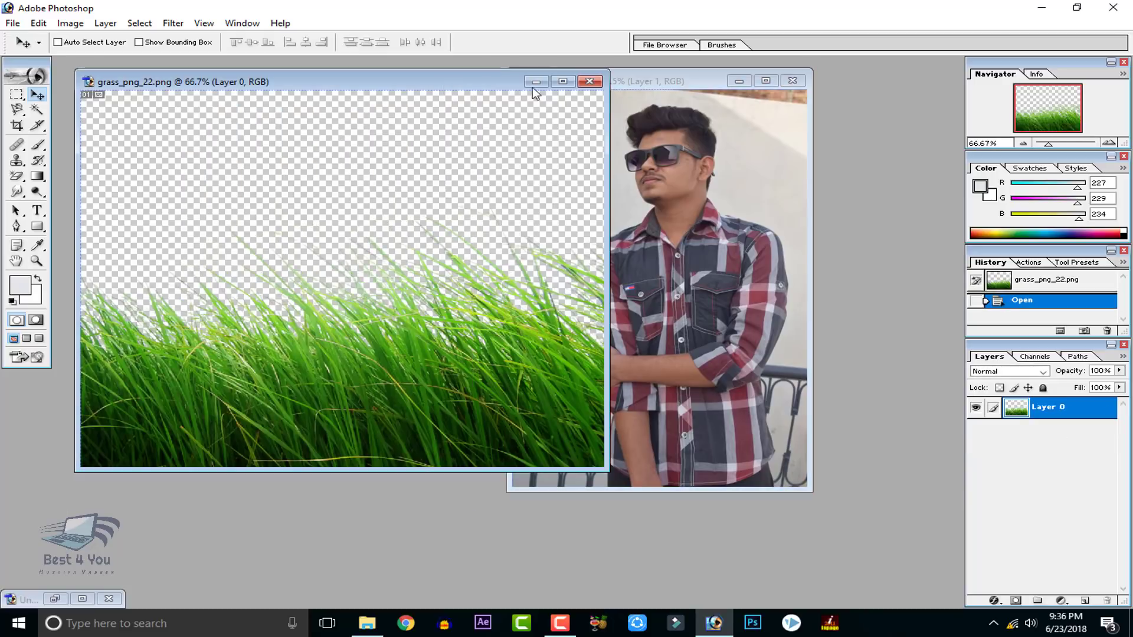
{"action": "left_click", "coordinate": [536, 81]}
{"action": "left_click_drag", "start_coordinate": [613, 84], "coordinate": [397, 86]}
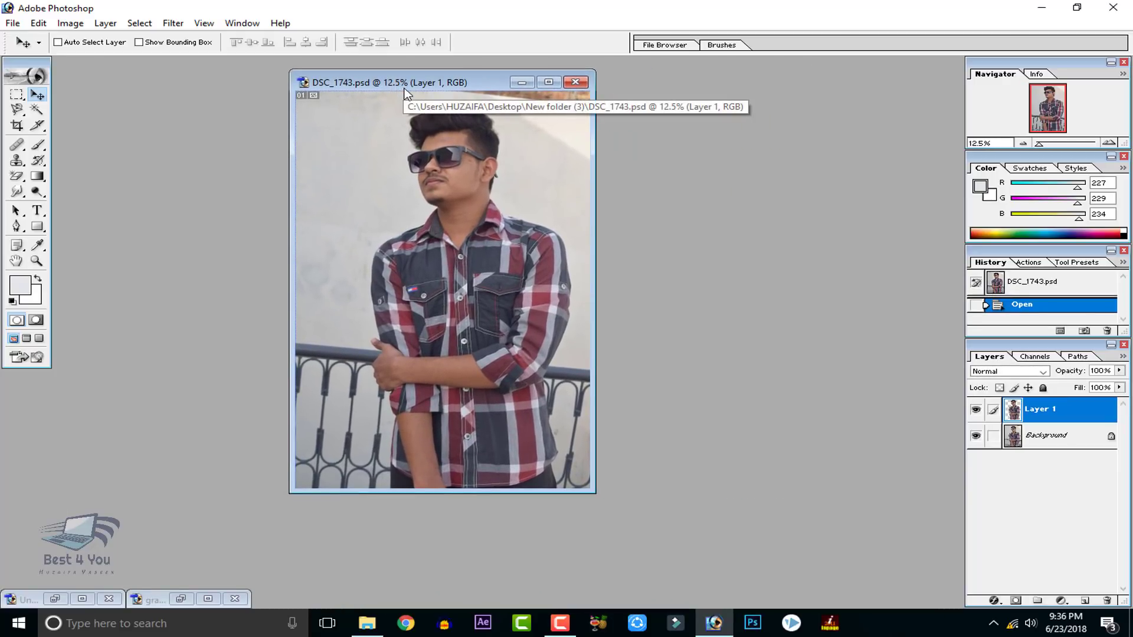
- Delete Layer 1 from DSC_1743 and maximise its document window
{"action": "key", "text": "Delete"}
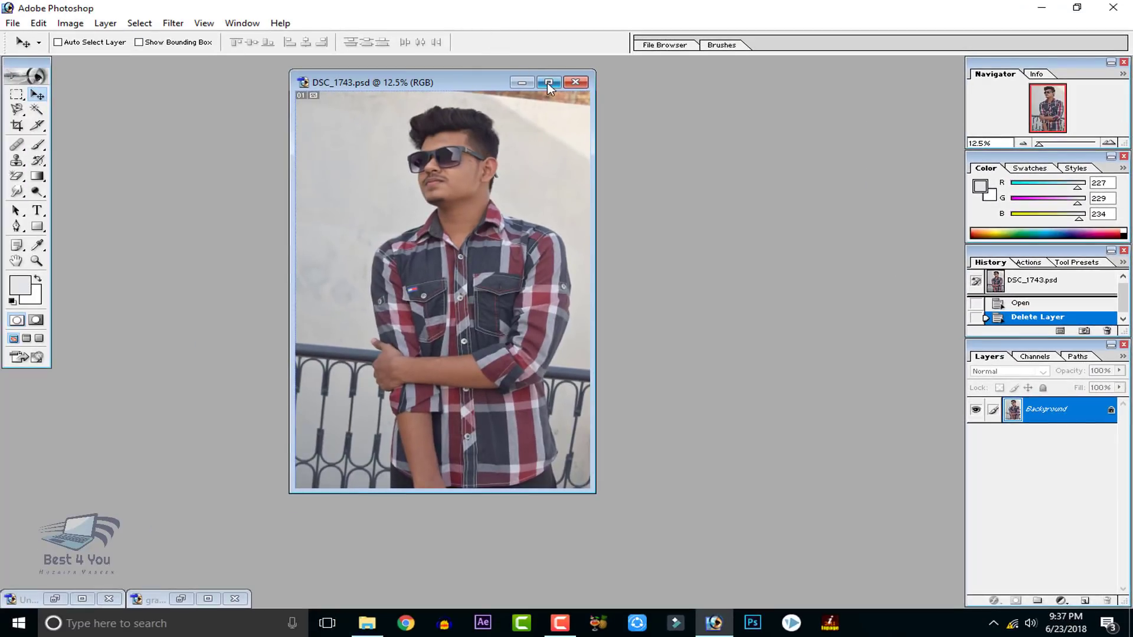
{"action": "left_click", "coordinate": [548, 82]}
{"action": "key", "text": "ctrl+plus"}
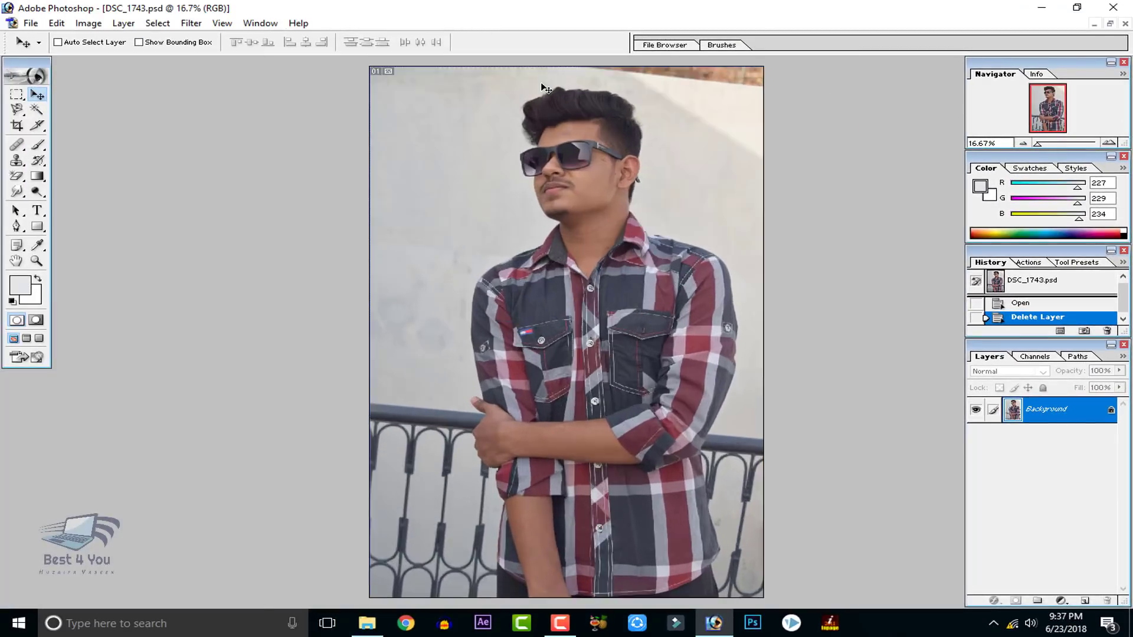
{"action": "key", "text": "ctrl+plus"}
{"action": "left_click_drag", "start_coordinate": [604, 151], "coordinate": [561, 335]}
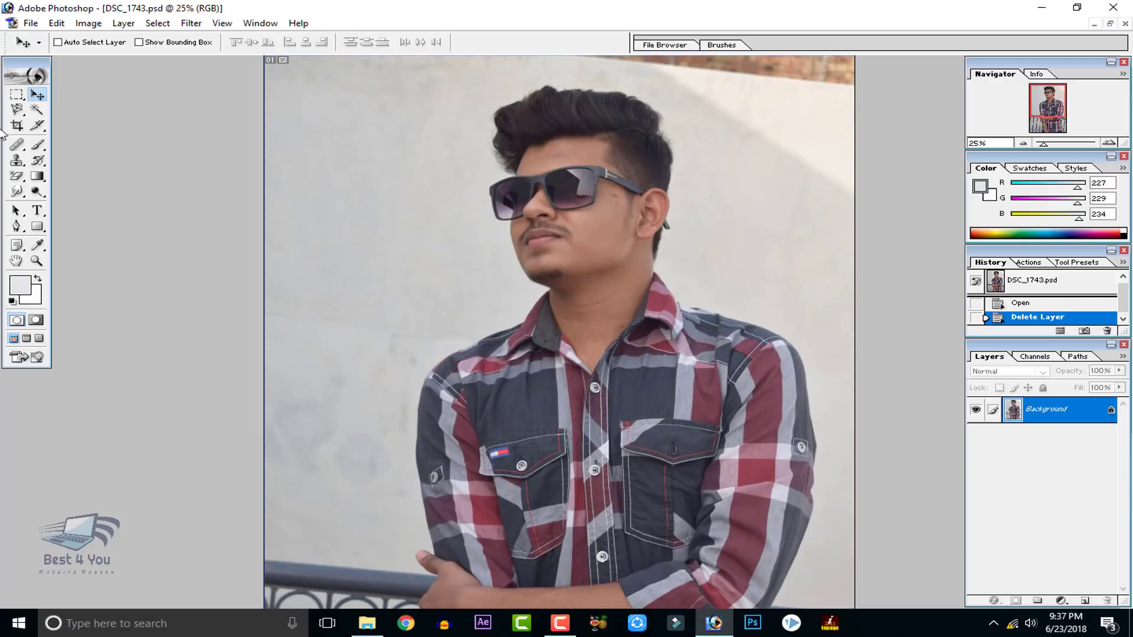
- Trace the man's head, face and shoulder down to his upper sleeve with the Magnetic Lasso and close the selection
{"action": "left_click", "coordinate": [16, 95]}
{"action": "left_click", "coordinate": [18, 110]}
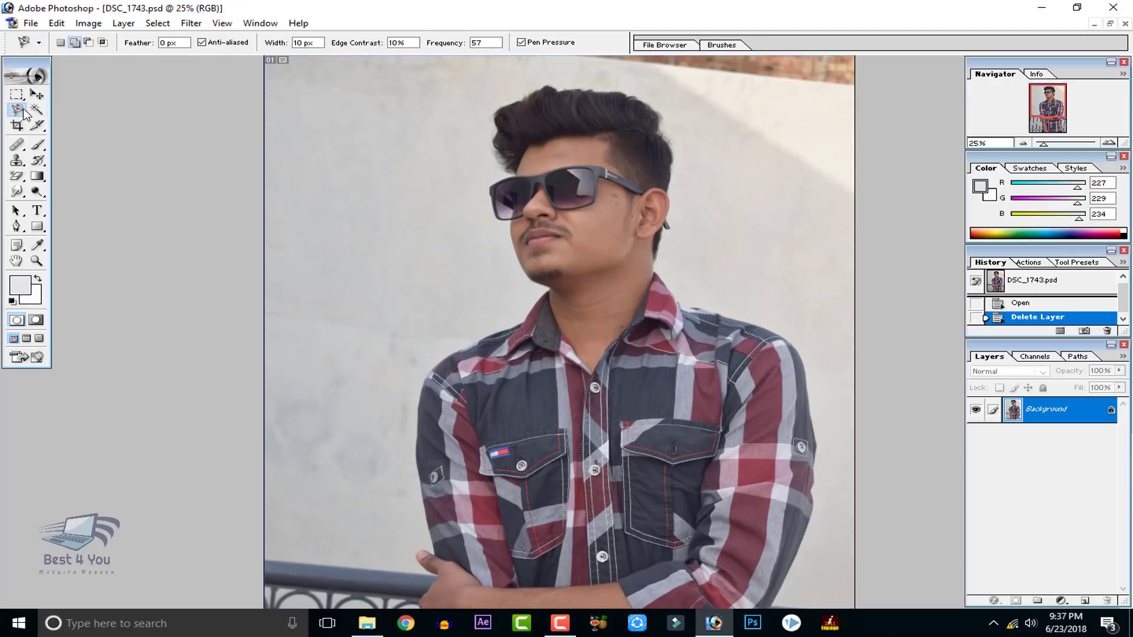
{"action": "left_click", "coordinate": [655, 271]}
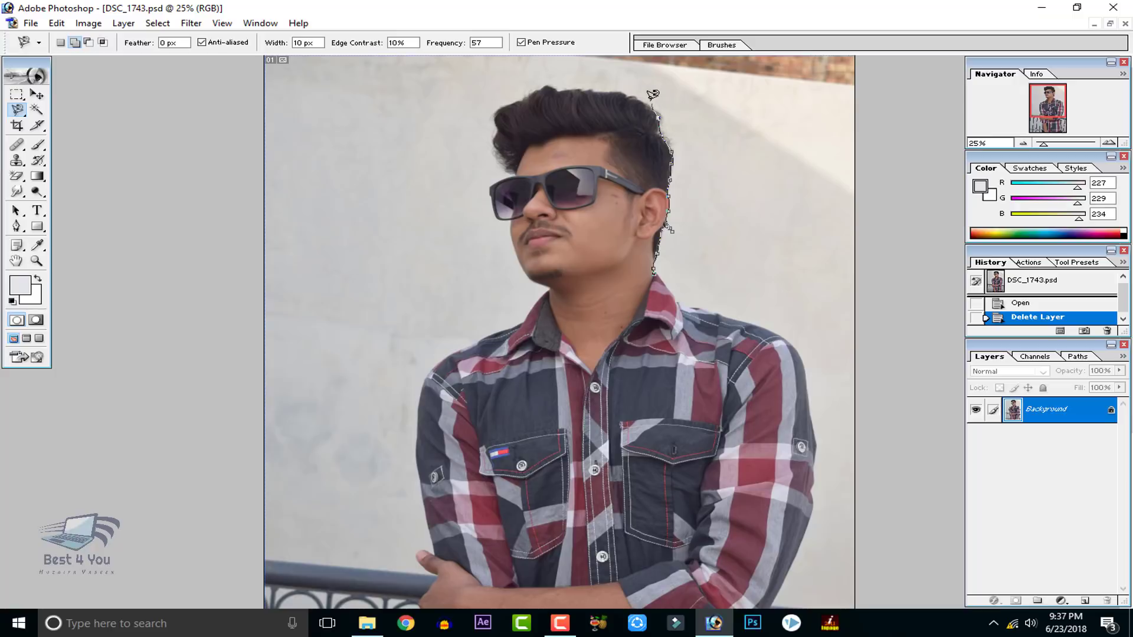
{"action": "double_click", "coordinate": [418, 440]}
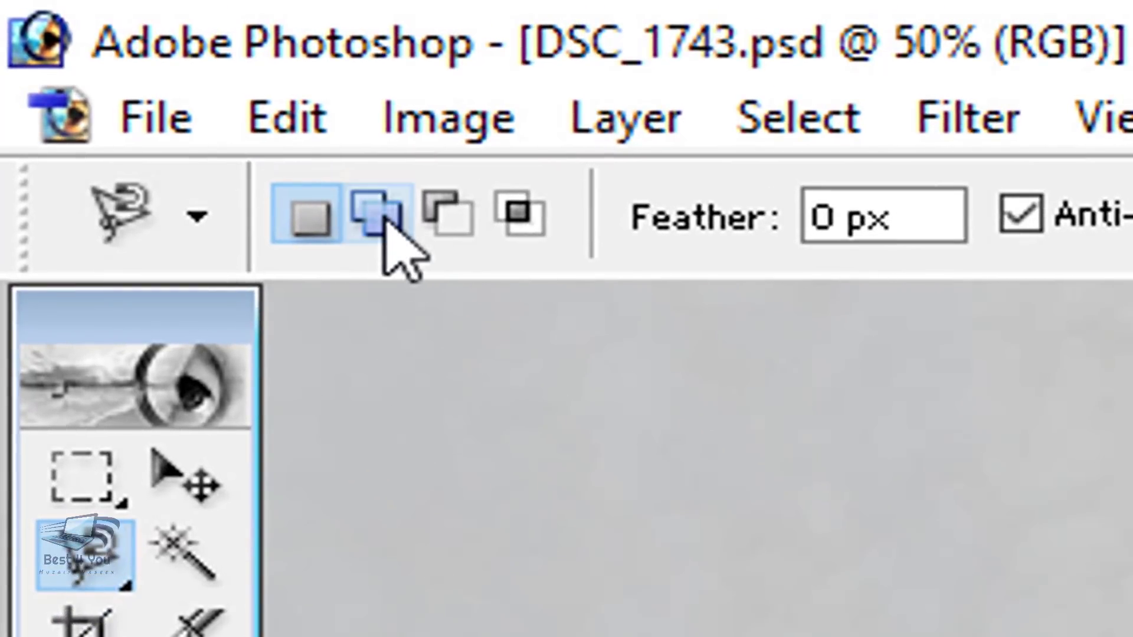
- Add the upper shirt front, the sleeve and the opposite shoulder up to the collar to the Magnetic Lasso selection
{"action": "left_click", "coordinate": [377, 214]}
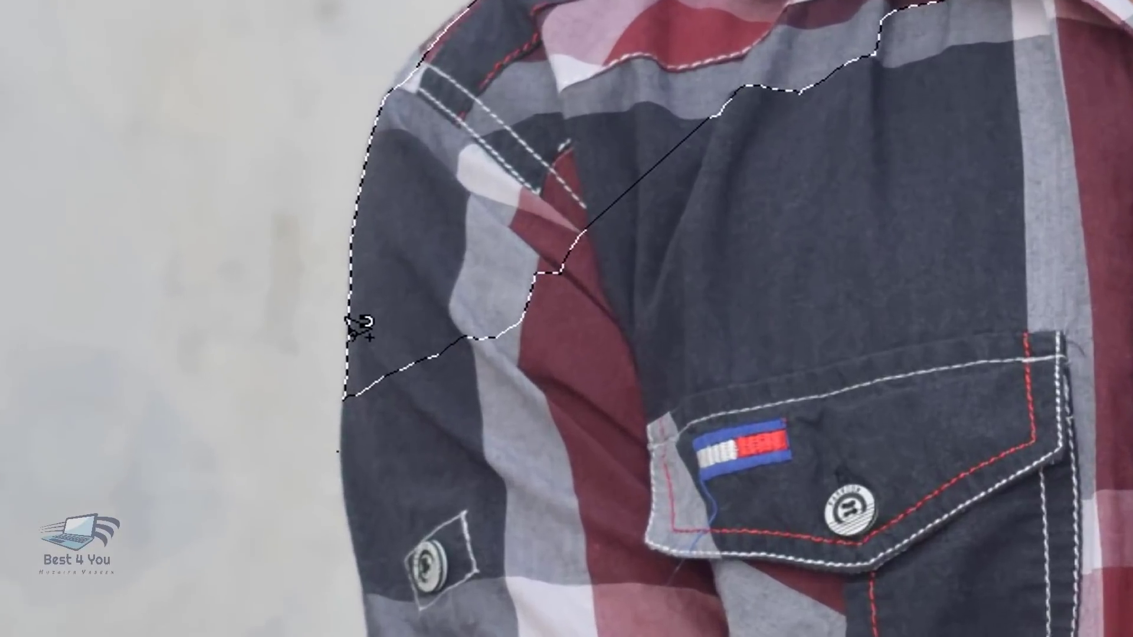
{"action": "left_click", "coordinate": [309, 320]}
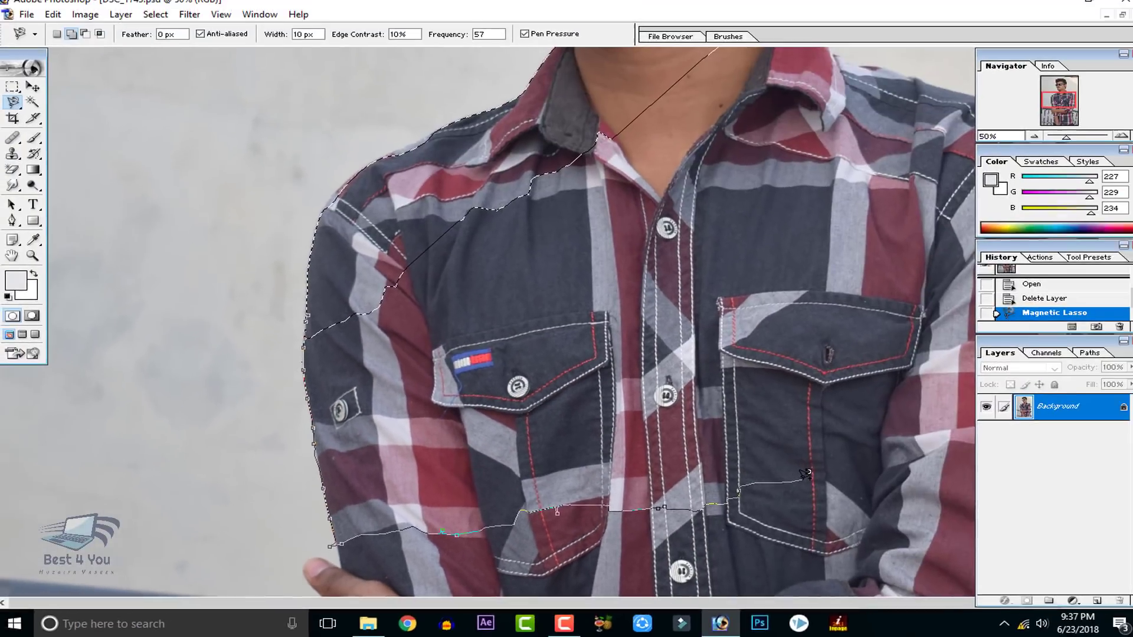
{"action": "key", "text": "space"}
{"action": "left_click_drag", "start_coordinate": [790, 424], "coordinate": [729, 385]}
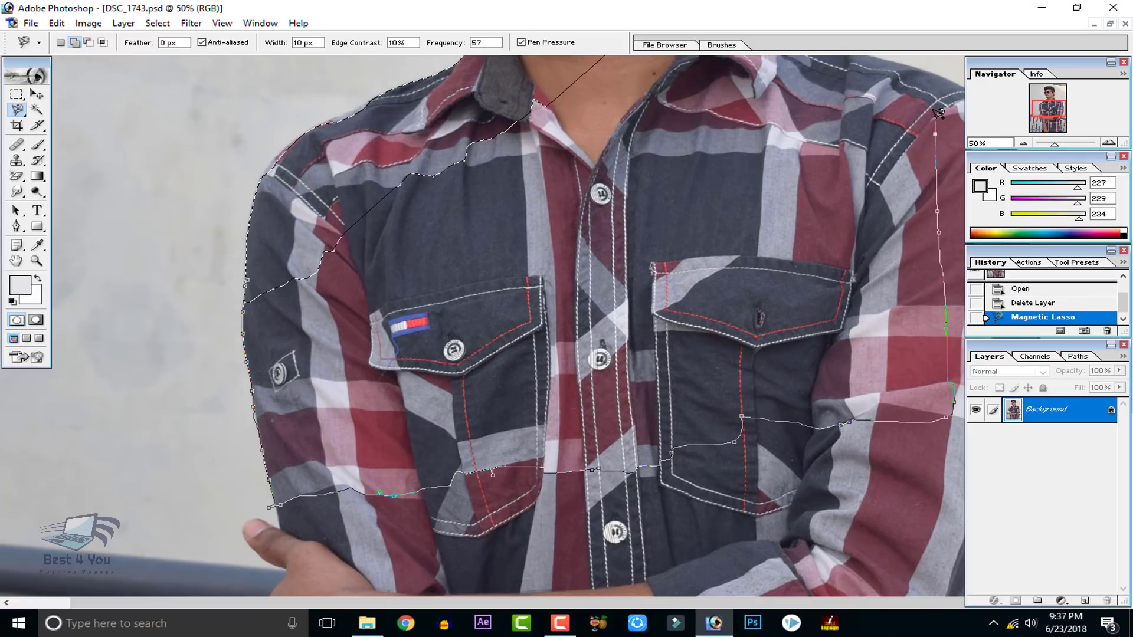
{"action": "scroll", "coordinate": [938, 113], "scroll_direction": "up", "scroll_amount": 5}
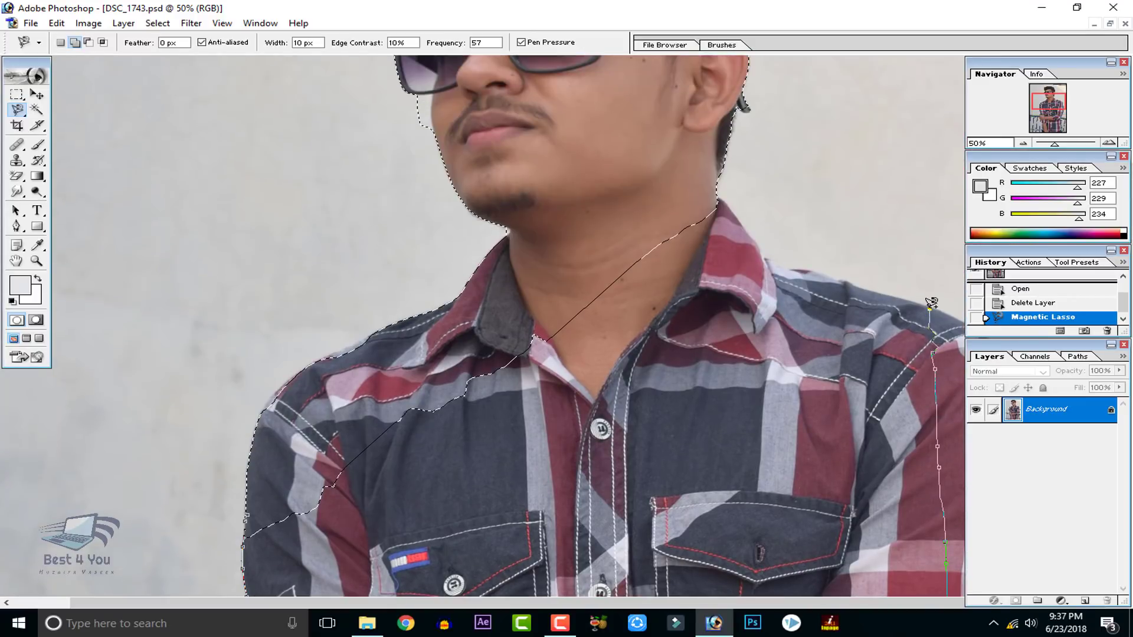
{"action": "double_click", "coordinate": [727, 207]}
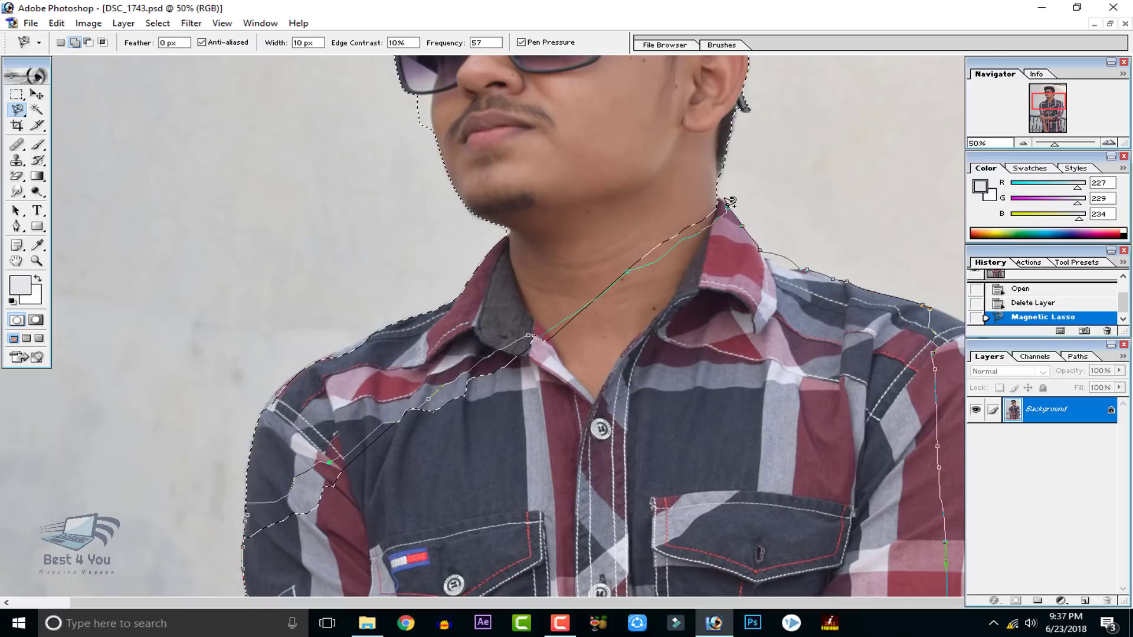
- Subtract the strip of wall beside the cheek below the sunglasses and add the unselected neck area to the selection
{"action": "scroll", "coordinate": [363, 335], "scroll_direction": "down", "scroll_amount": 6}
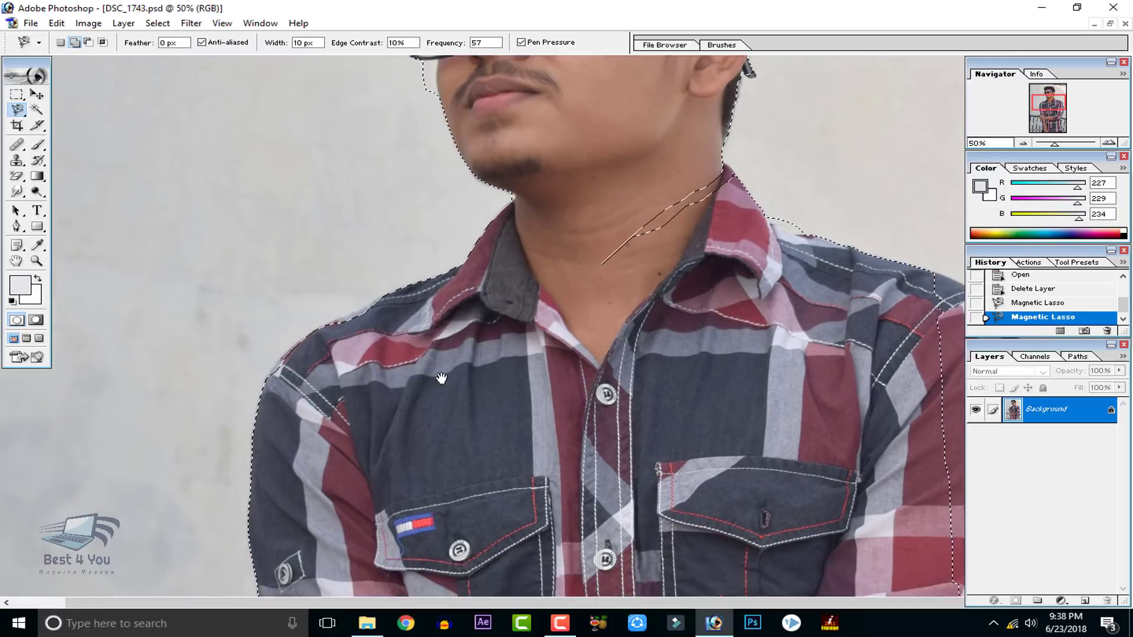
{"action": "scroll", "coordinate": [520, 319], "scroll_direction": "up", "scroll_amount": 6}
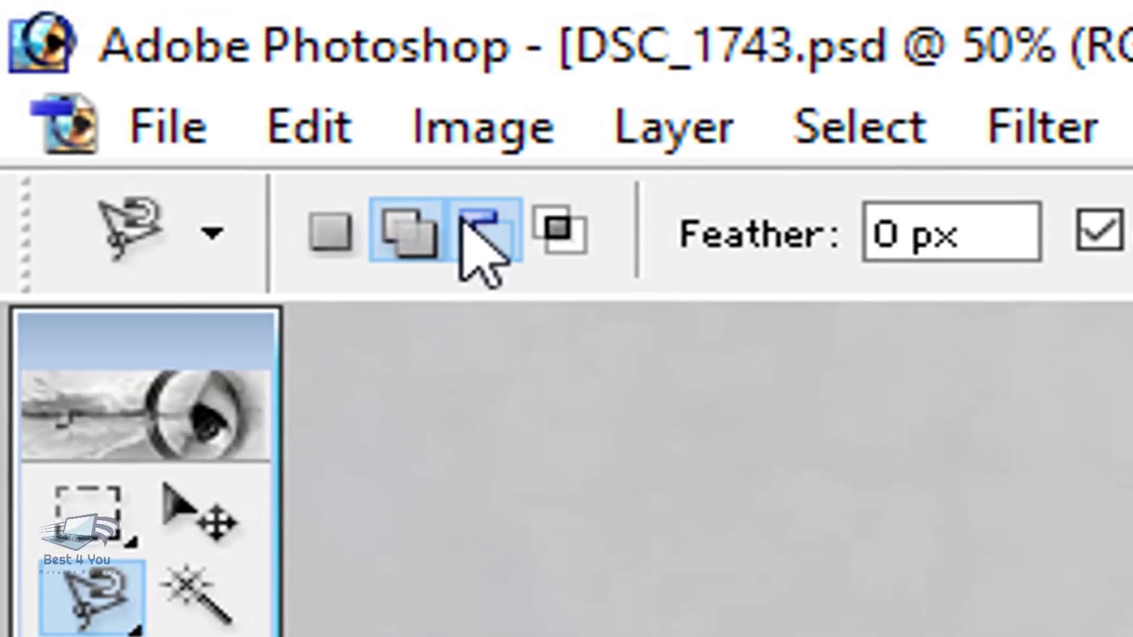
{"action": "left_click", "coordinate": [335, 160]}
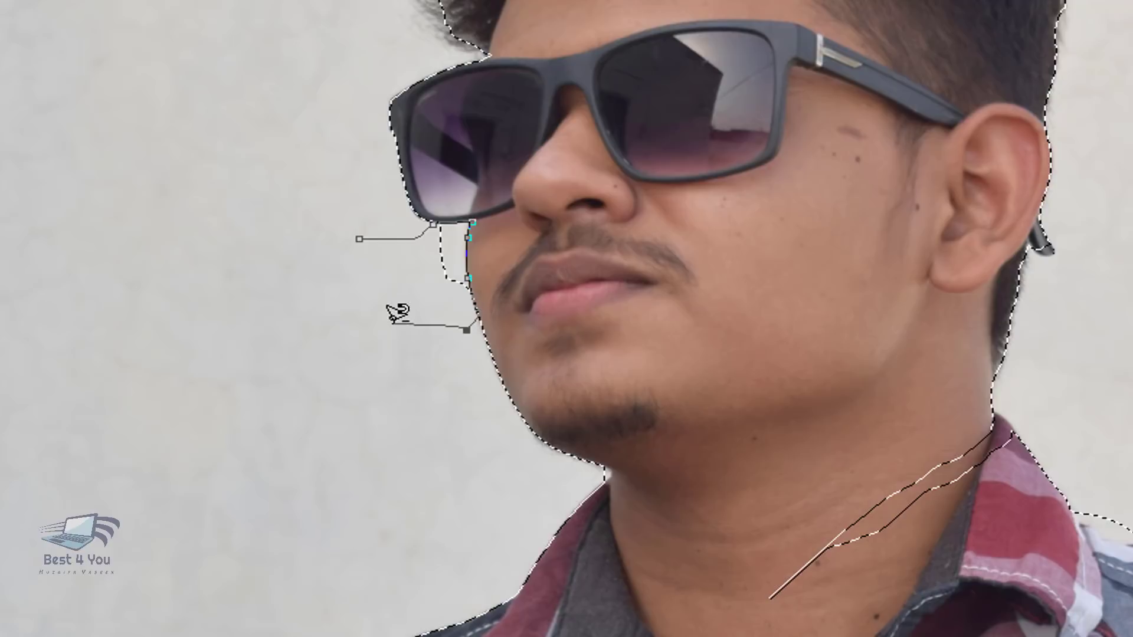
{"action": "double_click", "coordinate": [350, 281]}
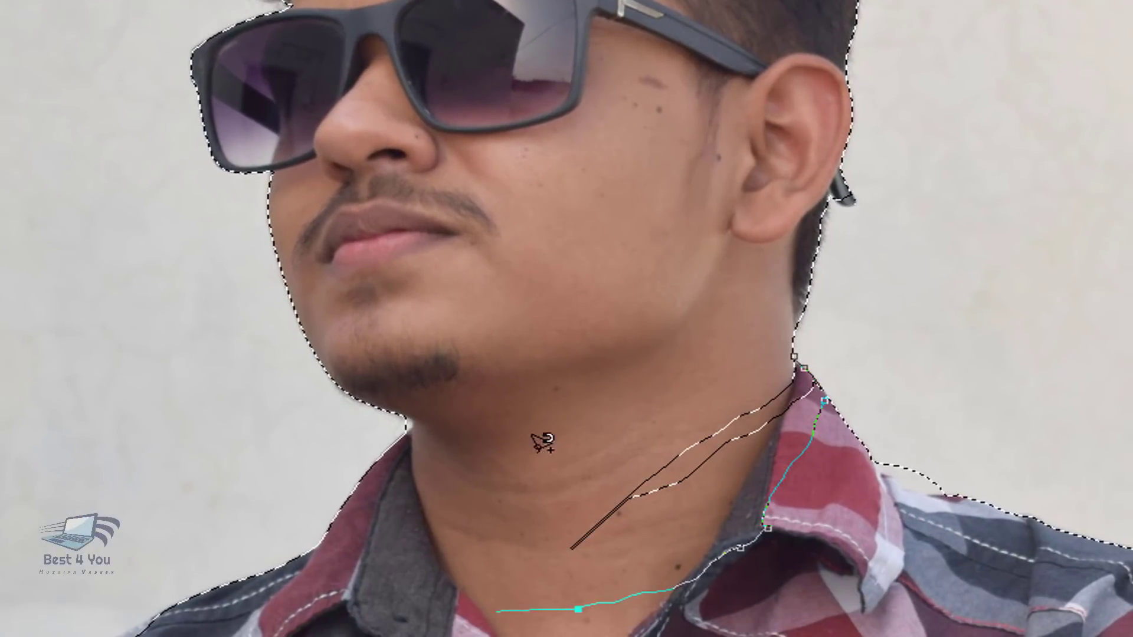
{"action": "double_click", "coordinate": [656, 122]}
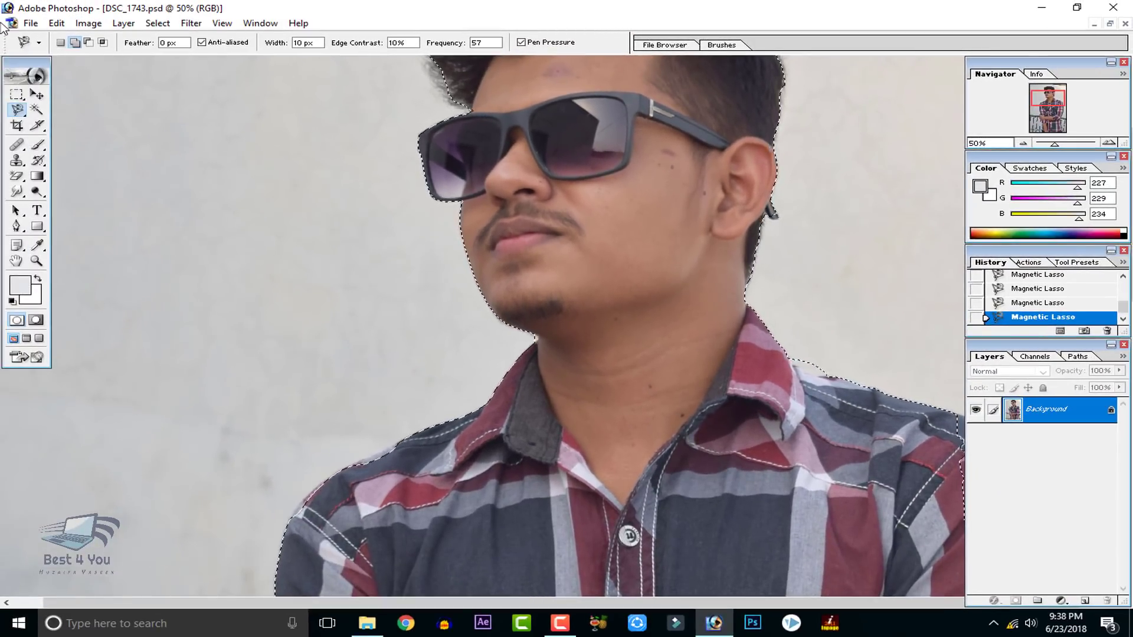
- Subtract the strip of background beside the lower shirt edge, just below the elbow, from the selection with the Magnetic Lasso
{"action": "key", "text": "ctrl+minus"}
{"action": "key", "text": "ctrl+minus"}
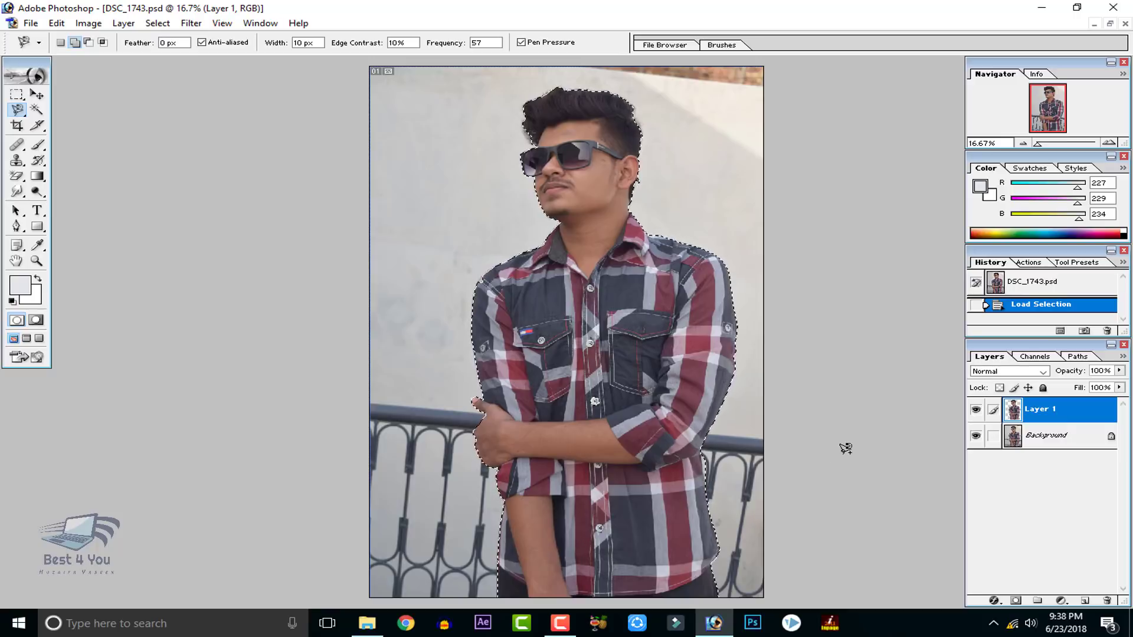
{"action": "key", "text": "ctrl+plus"}
{"action": "key", "text": "ctrl+plus"}
{"action": "key", "text": "ctrl+plus"}
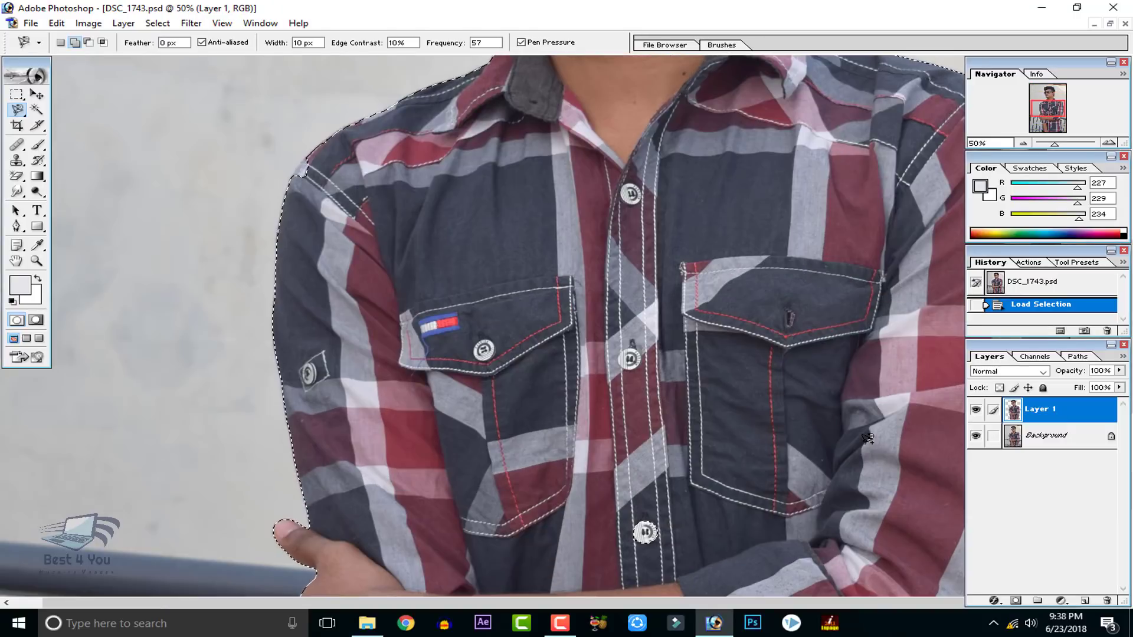
{"action": "left_click_drag", "start_coordinate": [866, 460], "coordinate": [675, 167]}
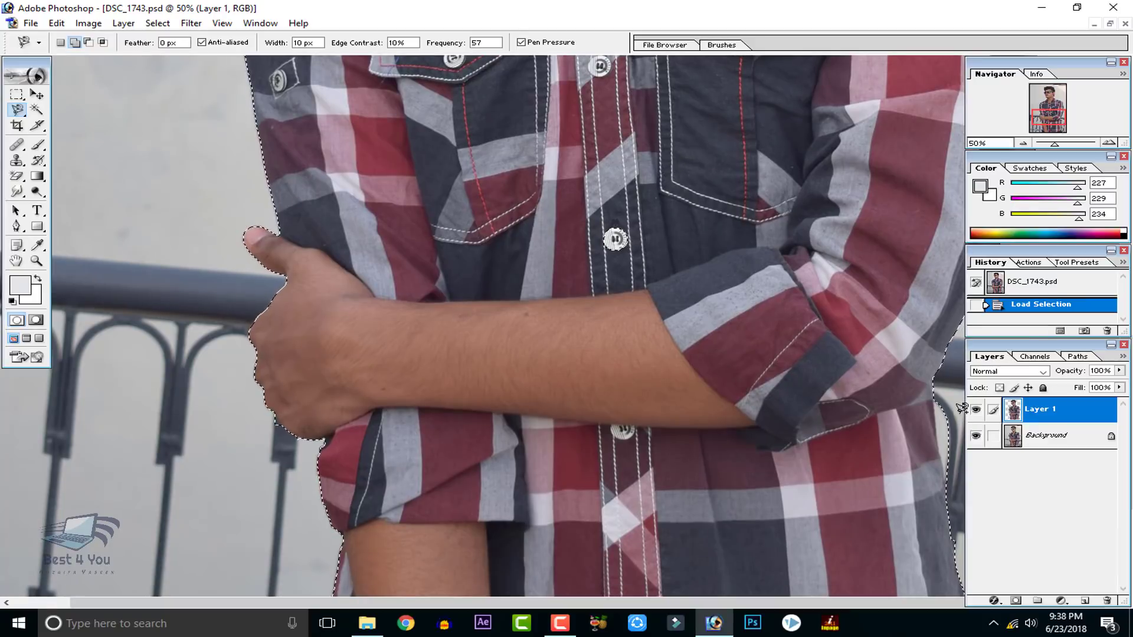
{"action": "key", "text": "alt"}
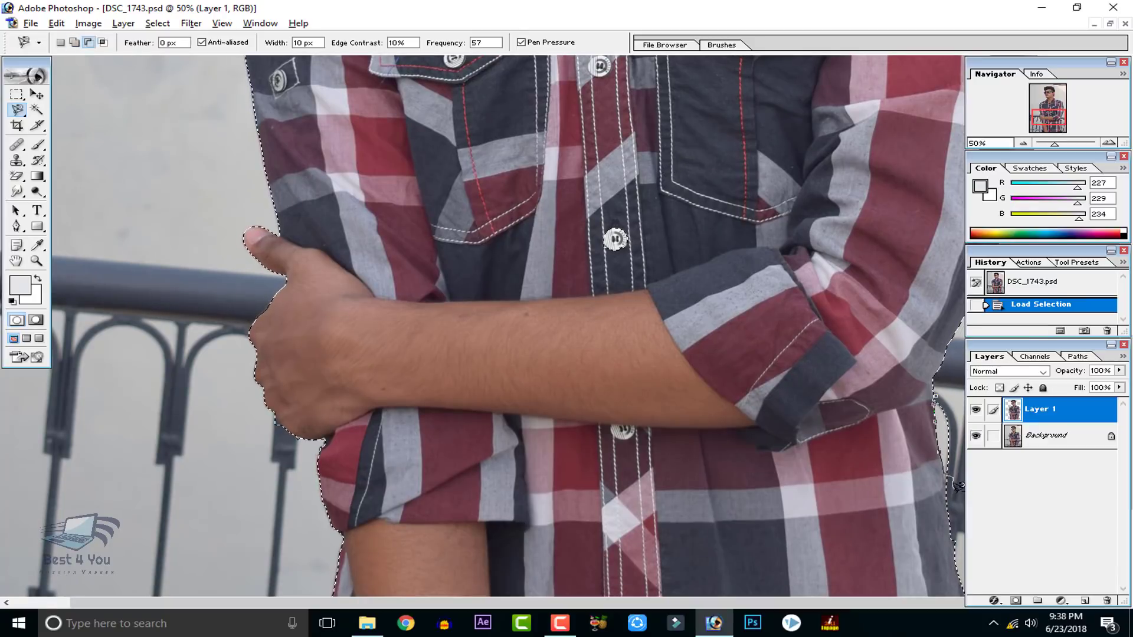
{"action": "left_click", "coordinate": [936, 398]}
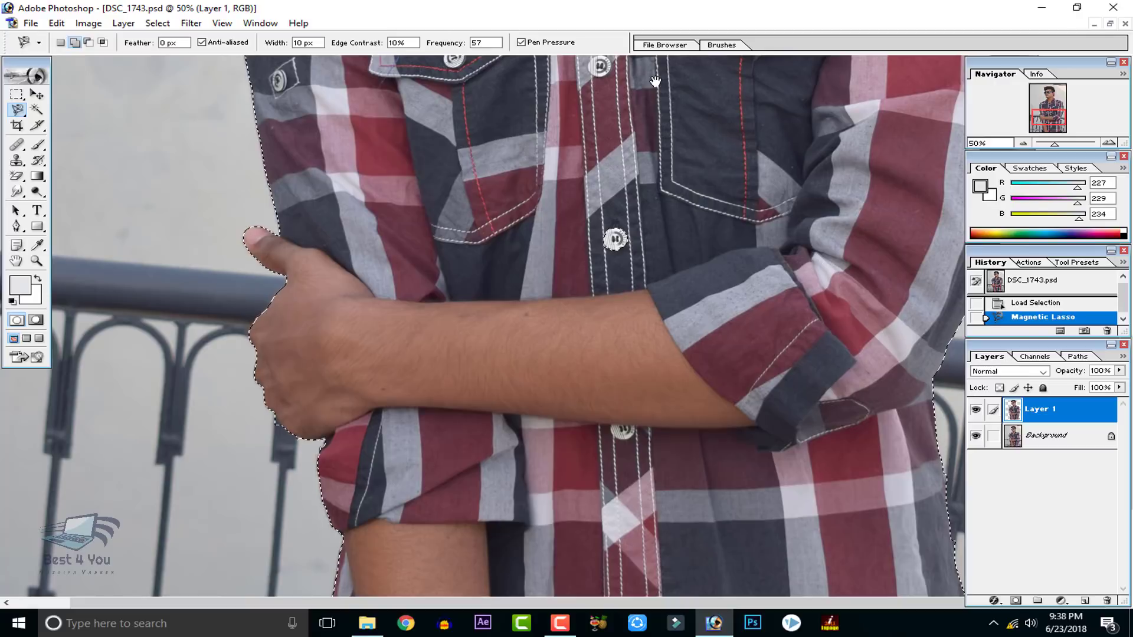
- Touch up the selection edge at the shoulder seam with the Magnetic Lasso
{"action": "mouse_move", "coordinate": [664, 161]}
{"action": "left_mouse_down"}
{"action": "mouse_move", "coordinate": [666, 379]}
{"action": "mouse_move", "coordinate": [683, 556]}
{"action": "left_mouse_up"}
{"action": "left_click", "coordinate": [299, 255]}
{"action": "left_click", "coordinate": [298, 262]}
{"action": "left_click", "coordinate": [291, 262]}
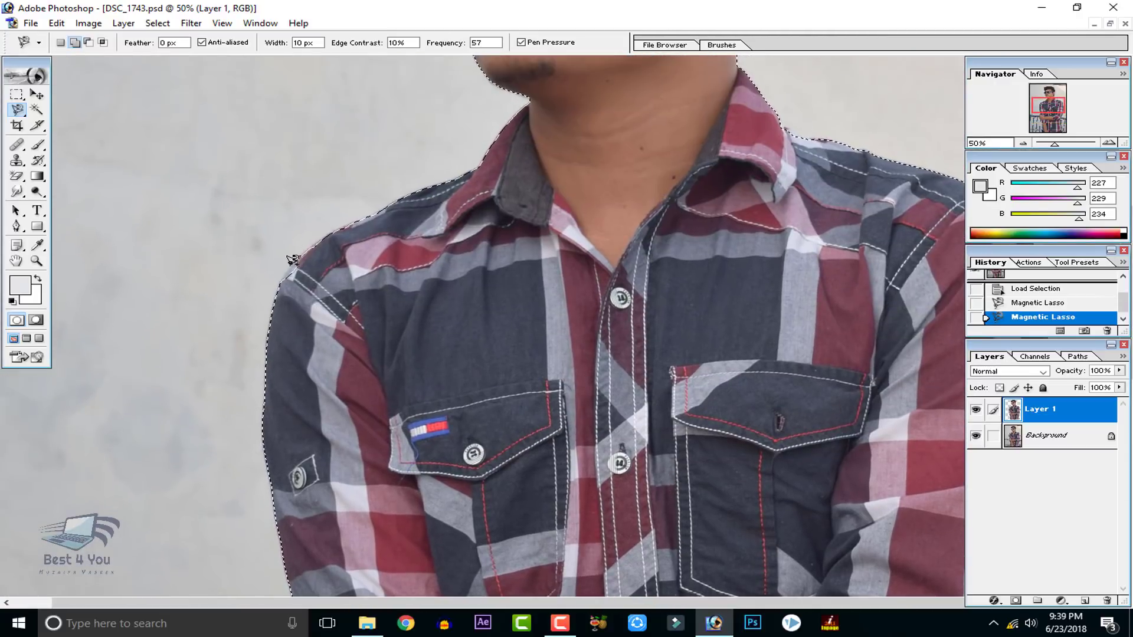
{"action": "left_click", "coordinate": [292, 263]}
- Copy the selected man from the Background onto a new layer and check the cutout by hiding and reshowing the Background
{"action": "key", "text": "ctrl+minus"}
{"action": "key", "text": "ctrl+minus"}
{"action": "key", "text": "ctrl+minus"}
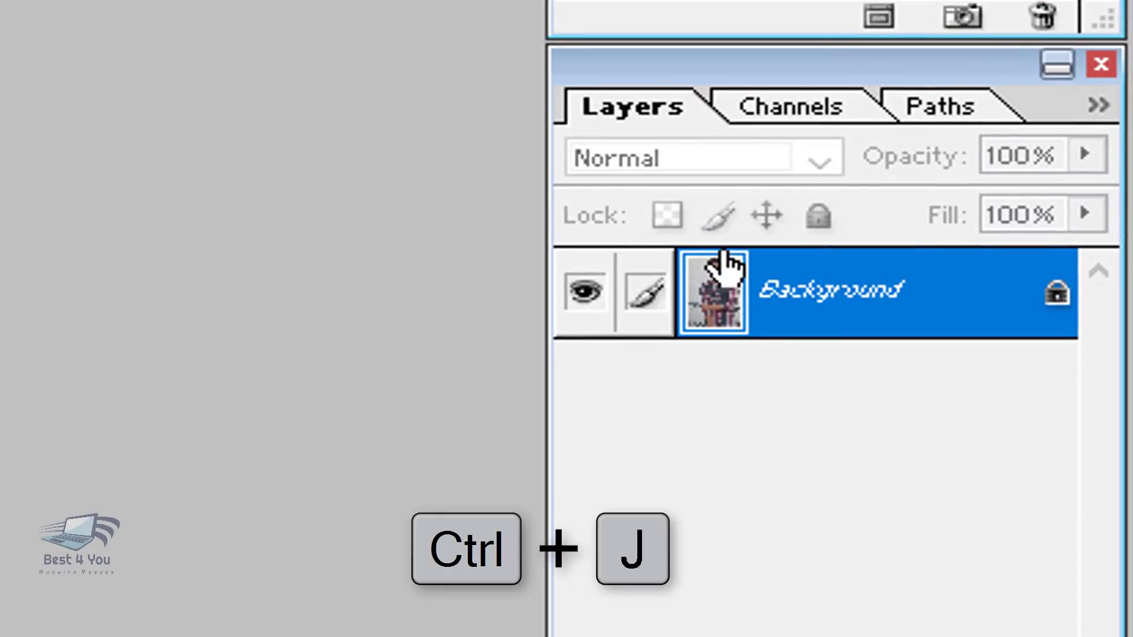
{"action": "key", "text": "ctrl+j"}
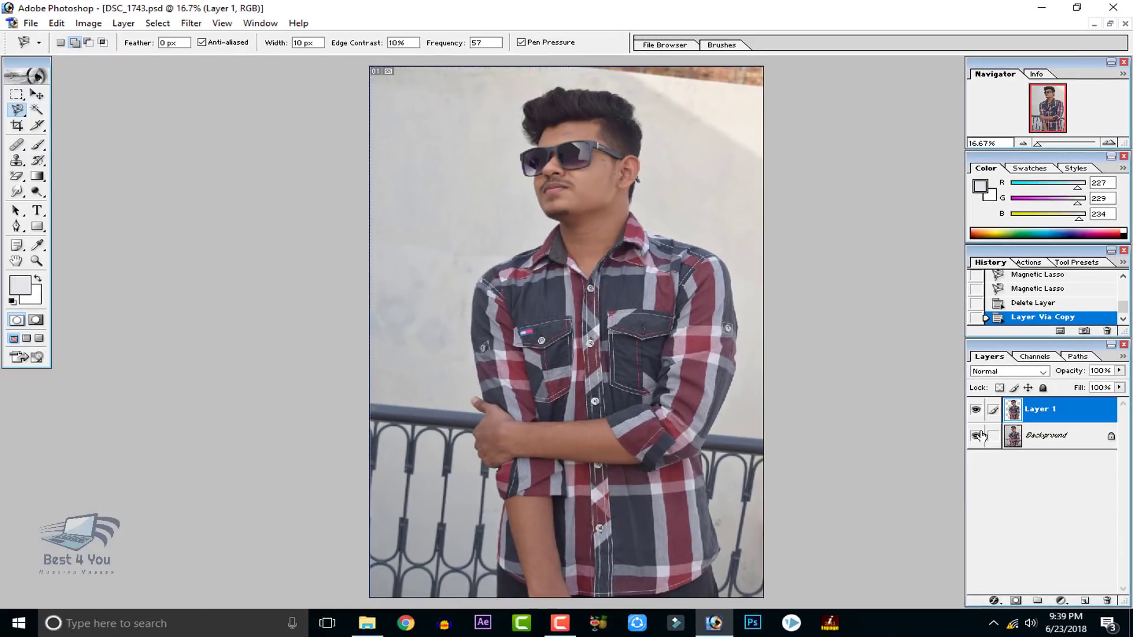
{"action": "left_click", "coordinate": [969, 435]}
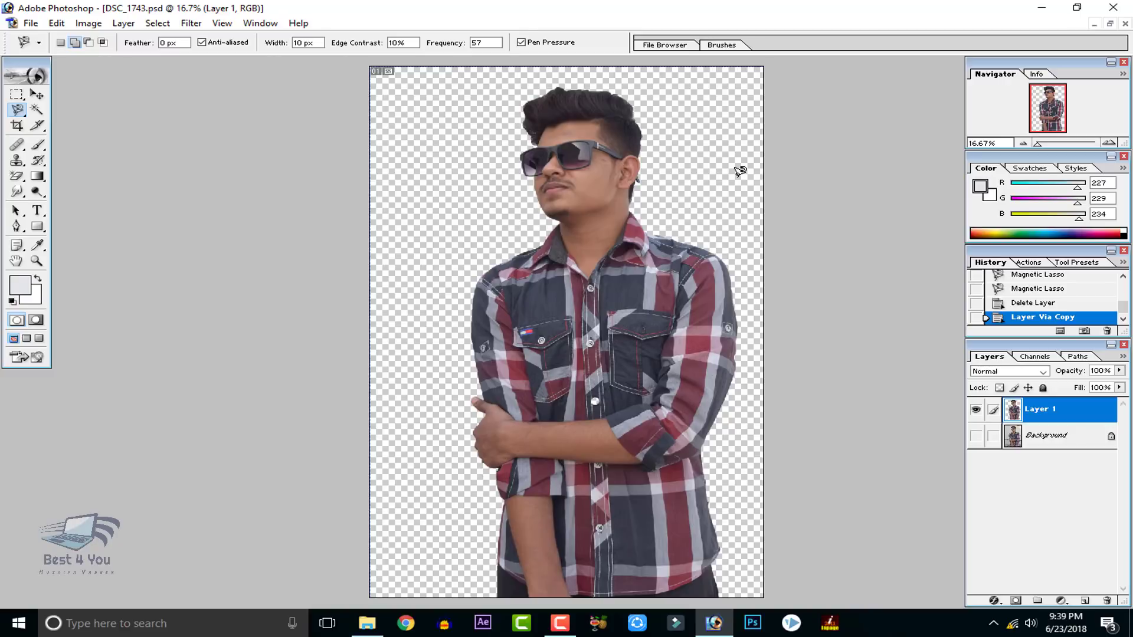
{"action": "left_click", "coordinate": [976, 436]}
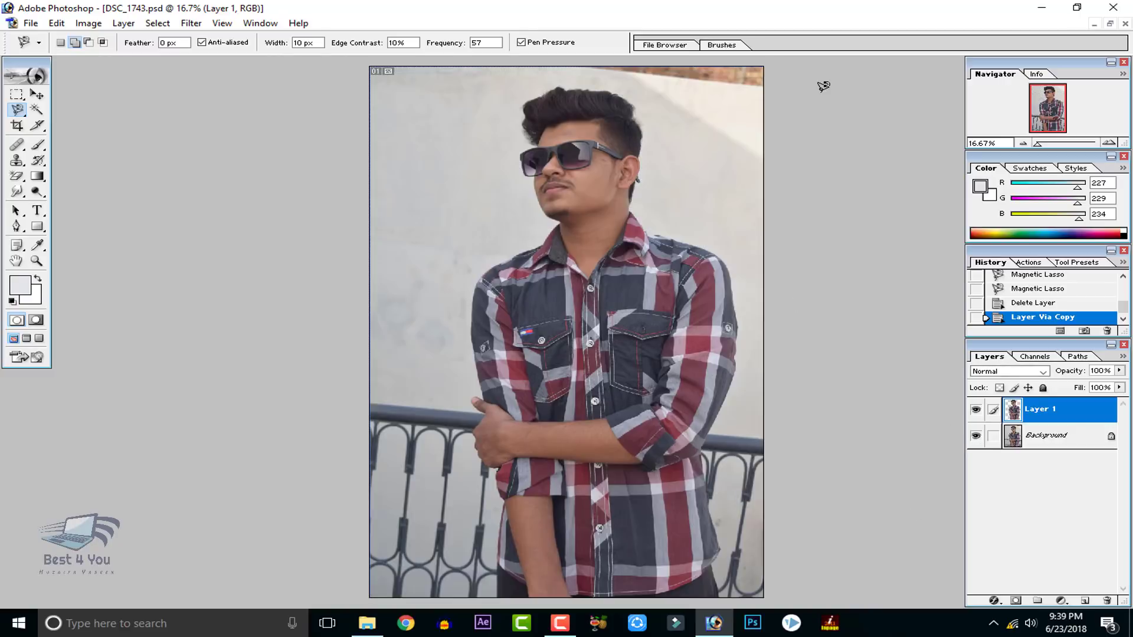
- Patch the blemishes on the man's forehead above the sunglasses with the Patch tool set to Source
{"action": "key", "text": "ctrl+plus"}
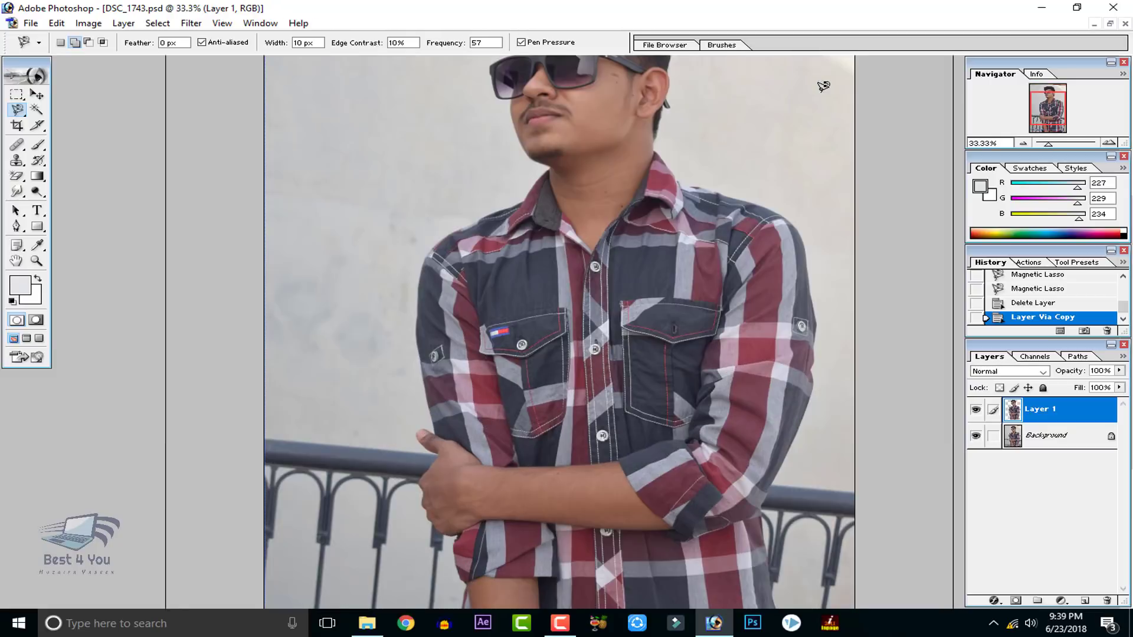
{"action": "key", "text": "ctrl+plus"}
{"action": "left_click_drag", "start_coordinate": [808, 142], "coordinate": [813, 479]}
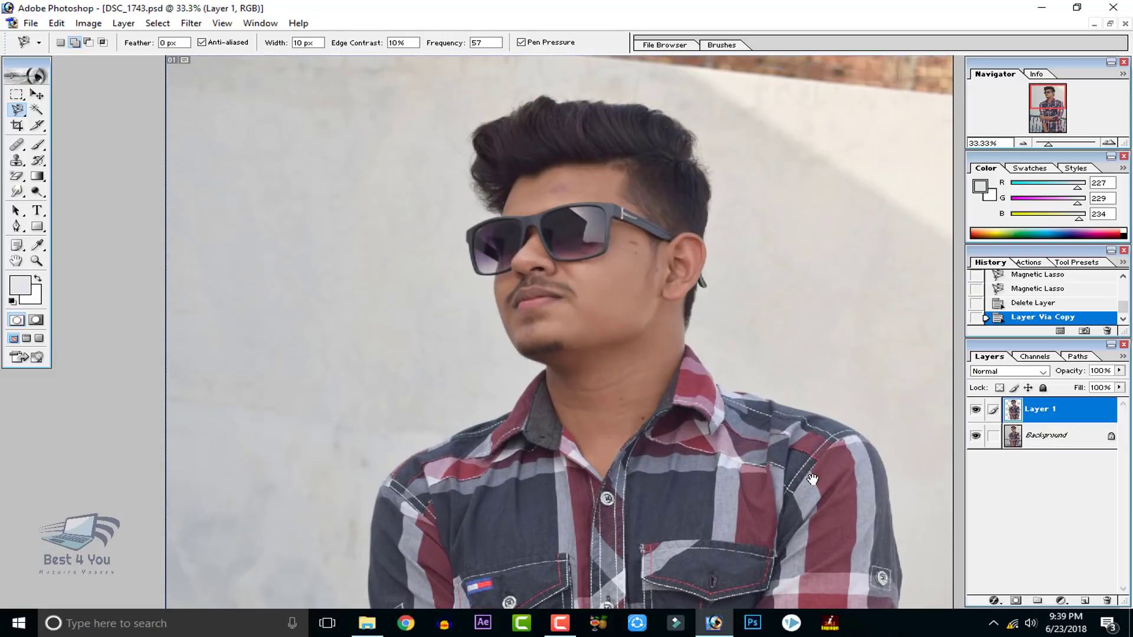
{"action": "key", "text": "ctrl+plus"}
{"action": "key", "text": "ctrl+plus"}
{"action": "left_click_drag", "start_coordinate": [773, 317], "coordinate": [554, 347]}
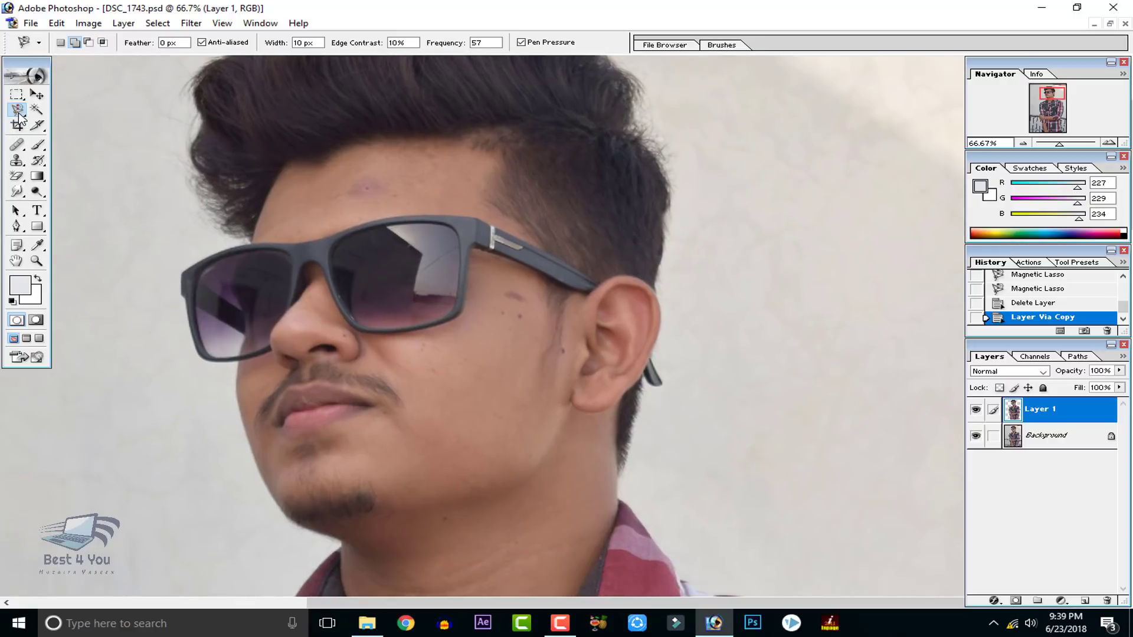
{"action": "left_click", "coordinate": [20, 147]}
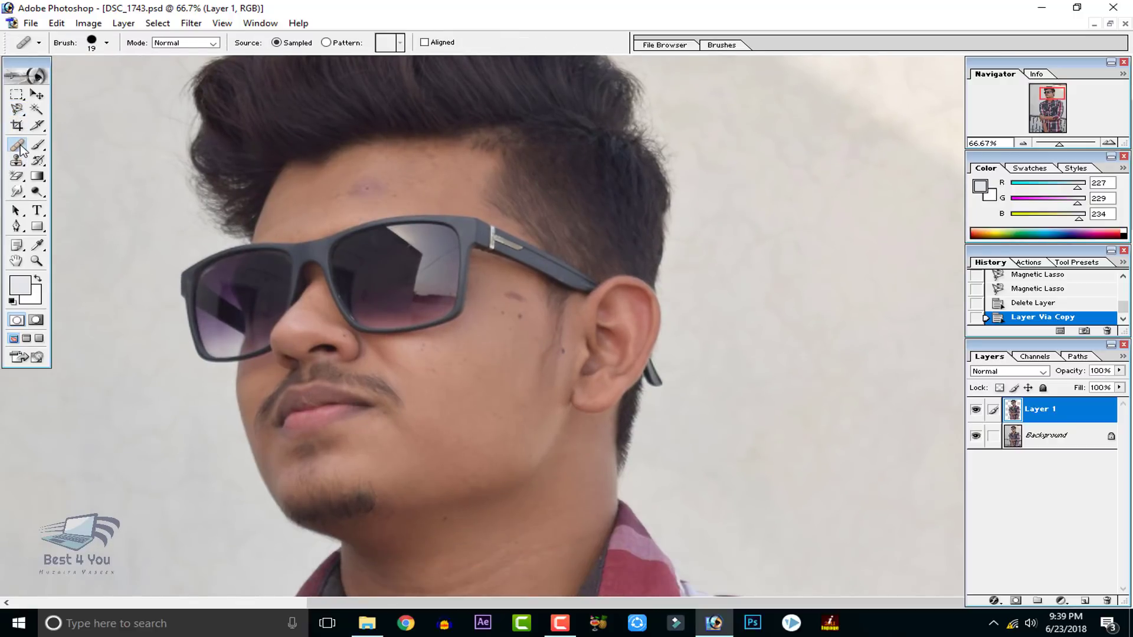
{"action": "left_click_drag", "start_coordinate": [17, 152], "coordinate": [65, 160]}
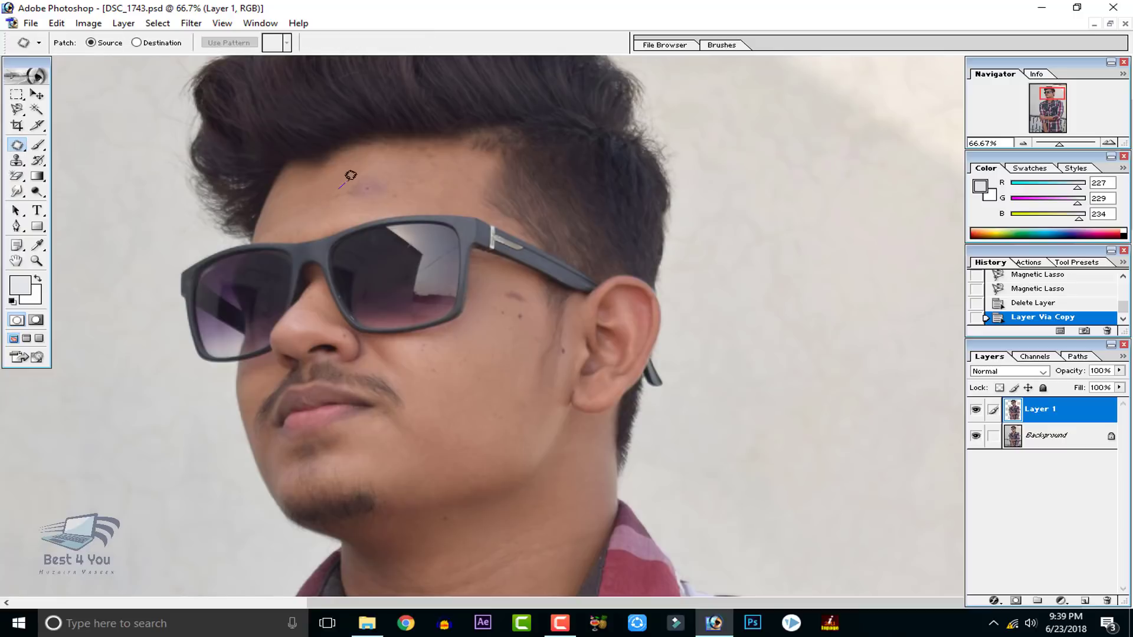
{"action": "mouse_move", "coordinate": [355, 196]}
{"action": "left_mouse_down"}
{"action": "mouse_move", "coordinate": [318, 208]}
{"action": "mouse_move", "coordinate": [367, 197]}
{"action": "mouse_move", "coordinate": [354, 182]}
{"action": "left_mouse_up"}
{"action": "key", "text": "ctrl+d"}
{"action": "key", "text": "ctrl+d"}
{"action": "left_click_drag", "start_coordinate": [404, 174], "coordinate": [378, 204]}
{"action": "key", "text": "ctrl+d"}
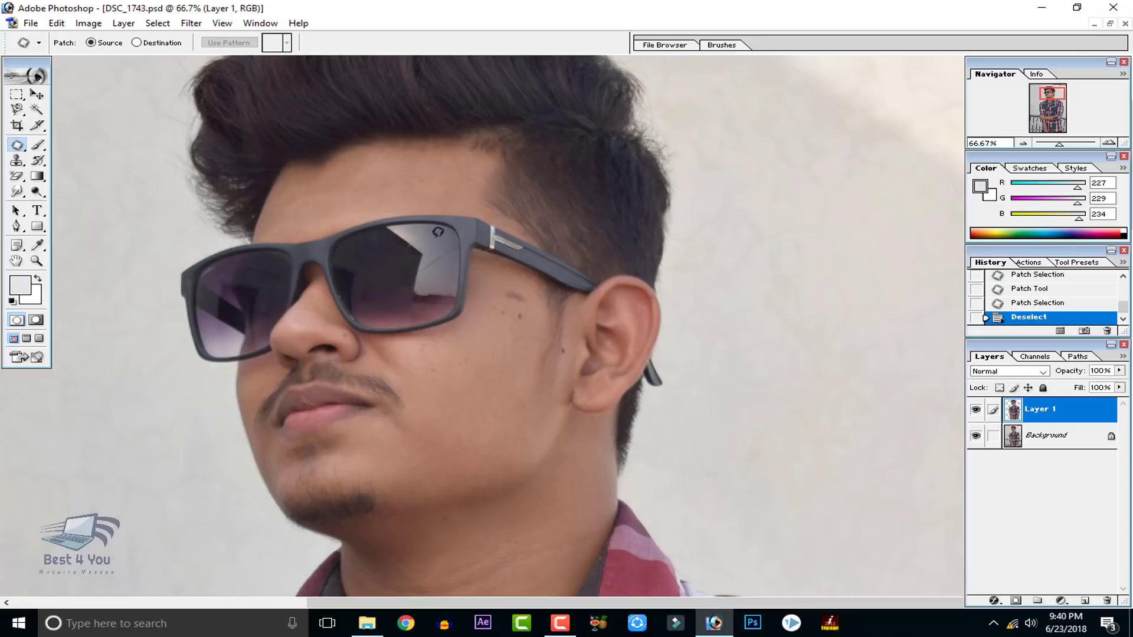
- Patch the dark marks on the cheek between the sunglasses and the ear, clear the selection and review the whole portrait
{"action": "left_click_drag", "start_coordinate": [518, 310], "coordinate": [541, 369]}
{"action": "key", "text": "ctrl+d"}
{"action": "key", "text": "ctrl+minus"}
{"action": "key", "text": "ctrl+minus"}
{"action": "key", "text": "ctrl+minus"}
{"action": "key", "text": "ctrl+minus"}
{"action": "key", "text": "ctrl+minus"}
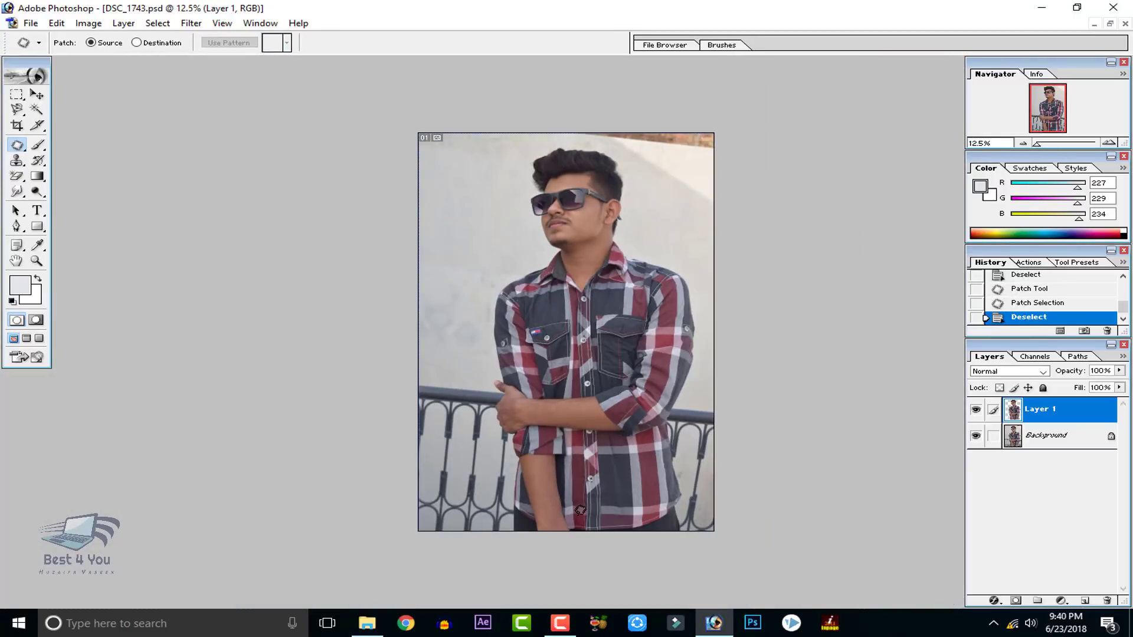
{"action": "key", "text": "ctrl+plus"}
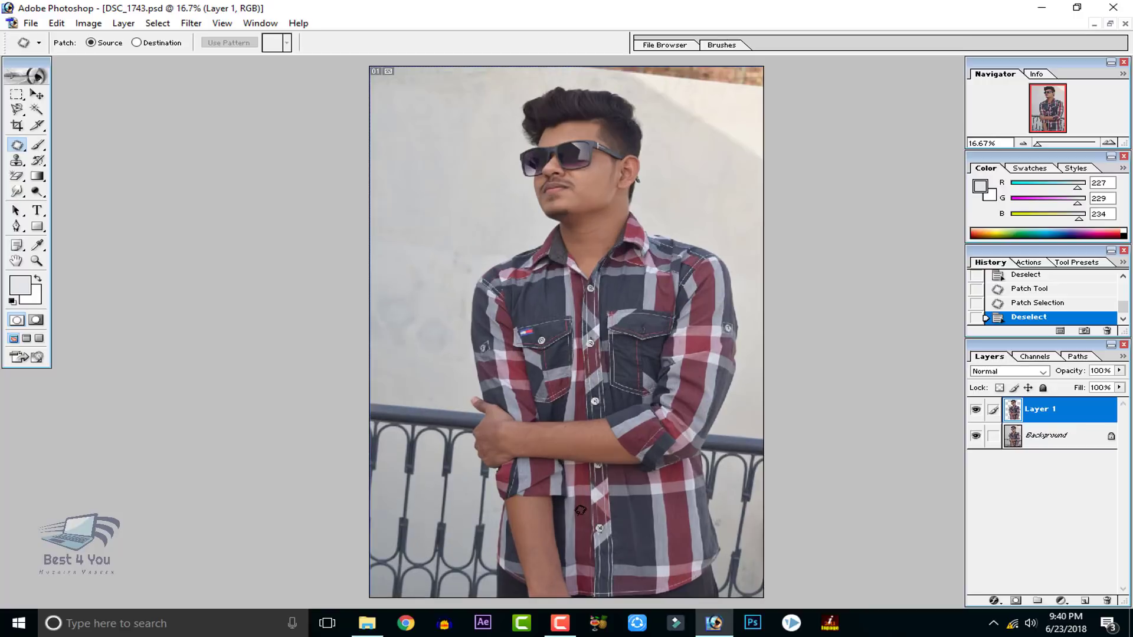
- Duplicate Layer 1 as Layer 1 copy within DSC_1743.psd
{"action": "right_click", "coordinate": [1011, 410]}
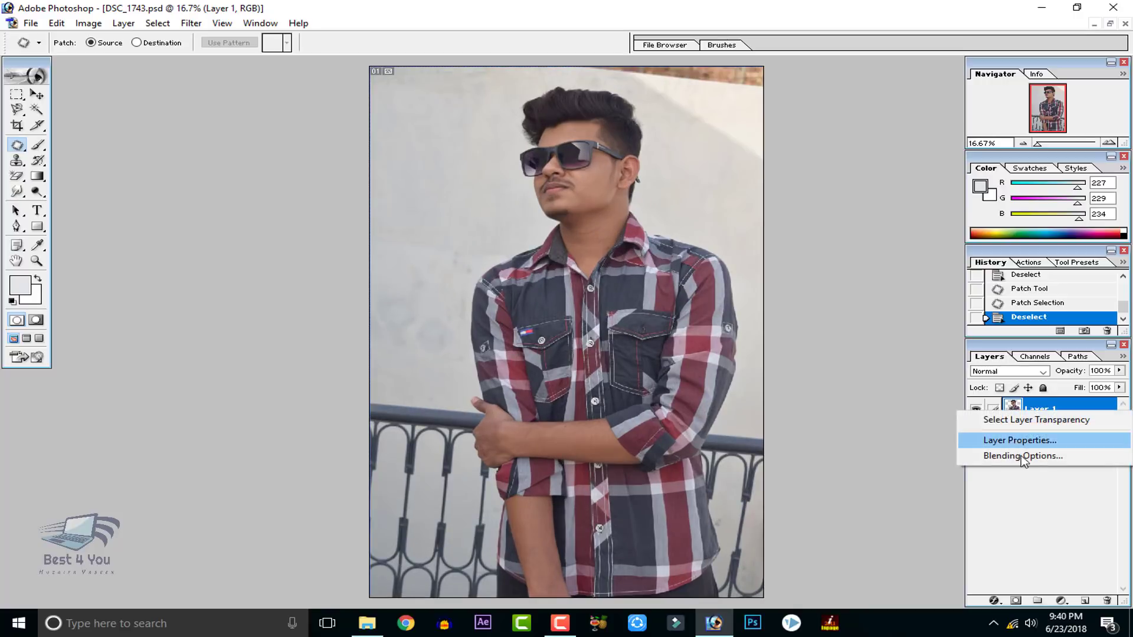
{"action": "left_click", "coordinate": [1067, 414]}
{"action": "right_click", "coordinate": [1067, 411]}
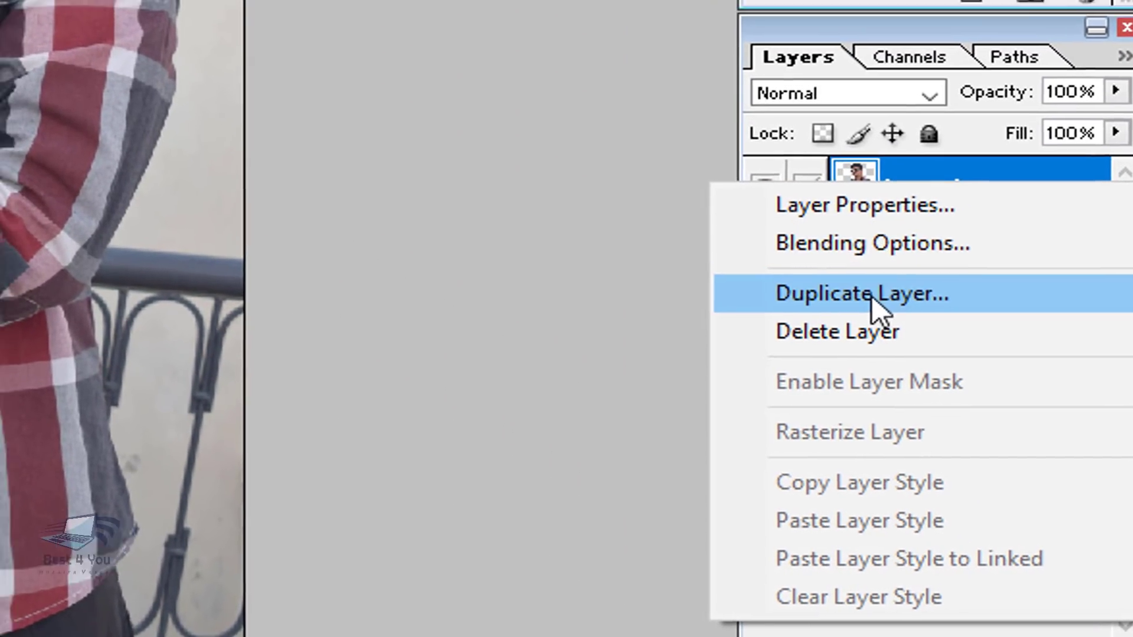
{"action": "left_click", "coordinate": [850, 286]}
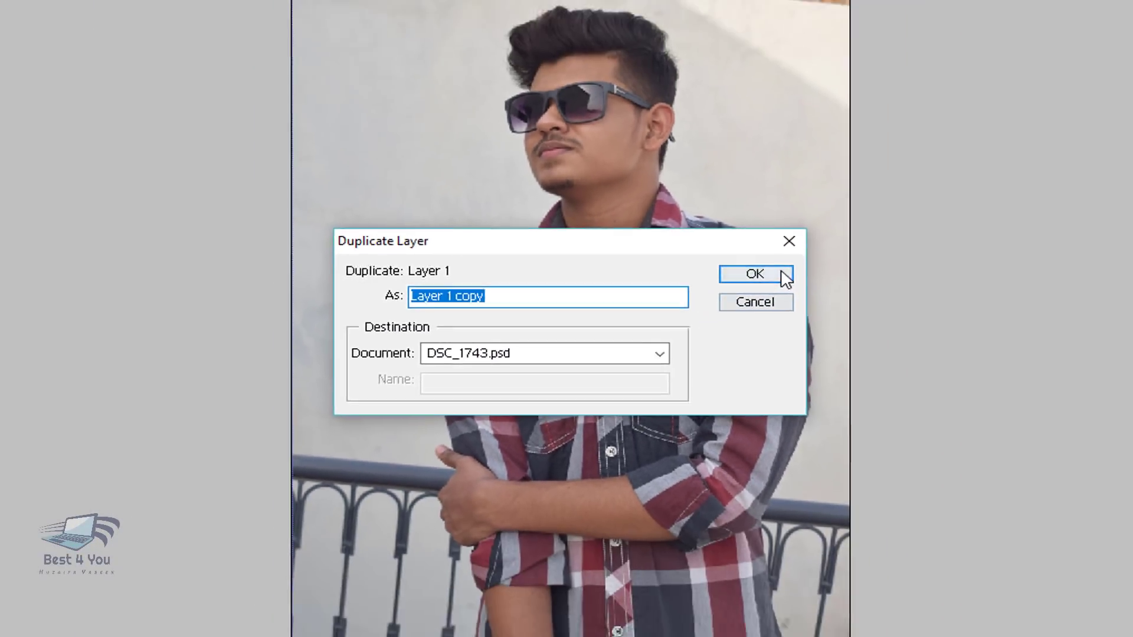
{"action": "left_click", "coordinate": [897, 270]}
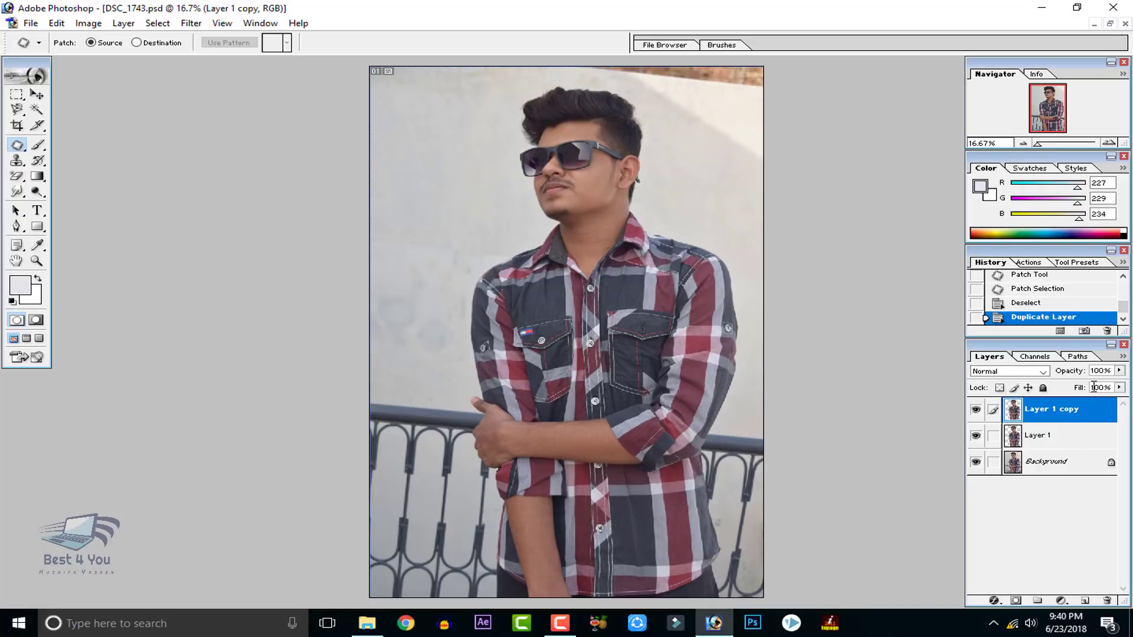
- Brighten Layer 1 copy with a Curves adjustment on the RGB channel, using one point at input 100 and output 150
{"action": "left_click", "coordinate": [89, 24]}
{"action": "mouse_move", "coordinate": [109, 60]}
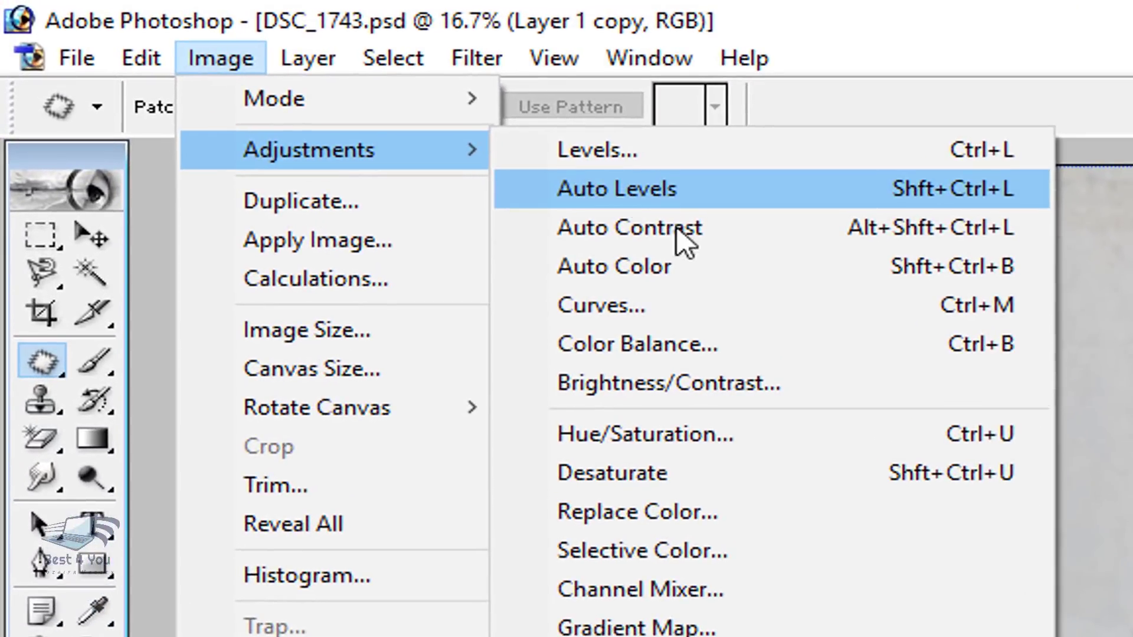
{"action": "left_click", "coordinate": [670, 298]}
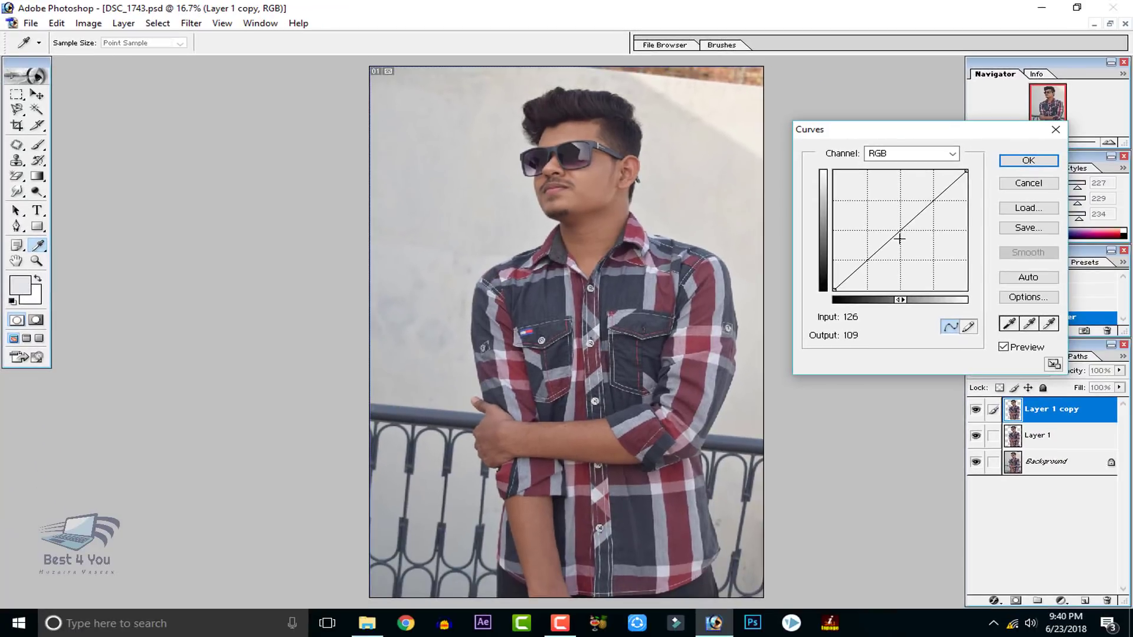
{"action": "left_click_drag", "start_coordinate": [893, 232], "coordinate": [881, 225]}
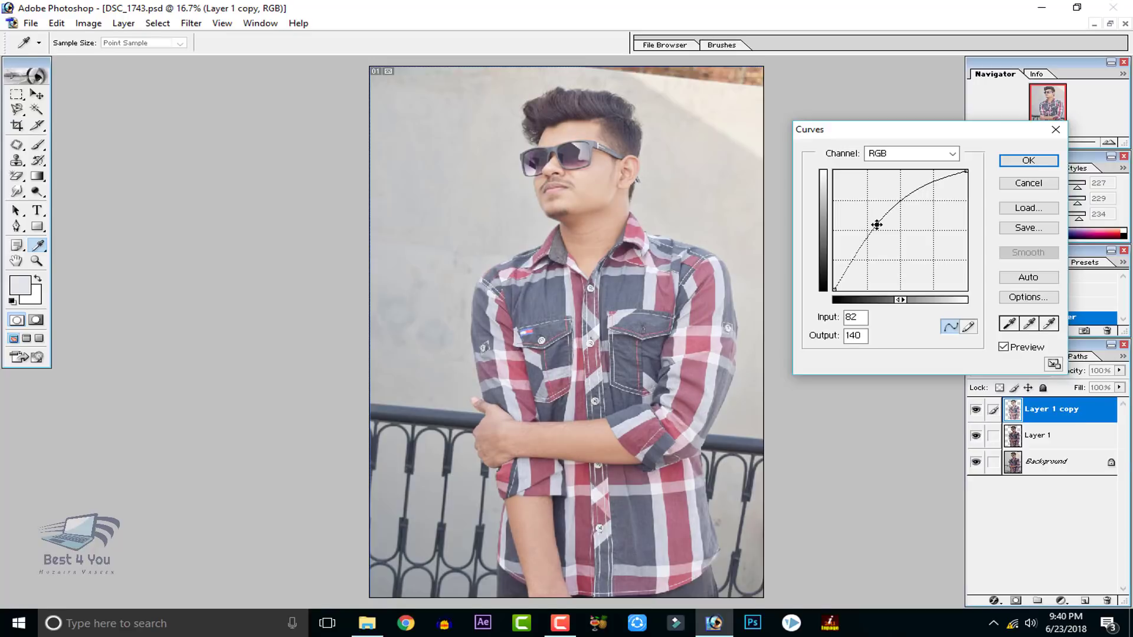
{"action": "left_click_drag", "start_coordinate": [877, 225], "coordinate": [878, 225]}
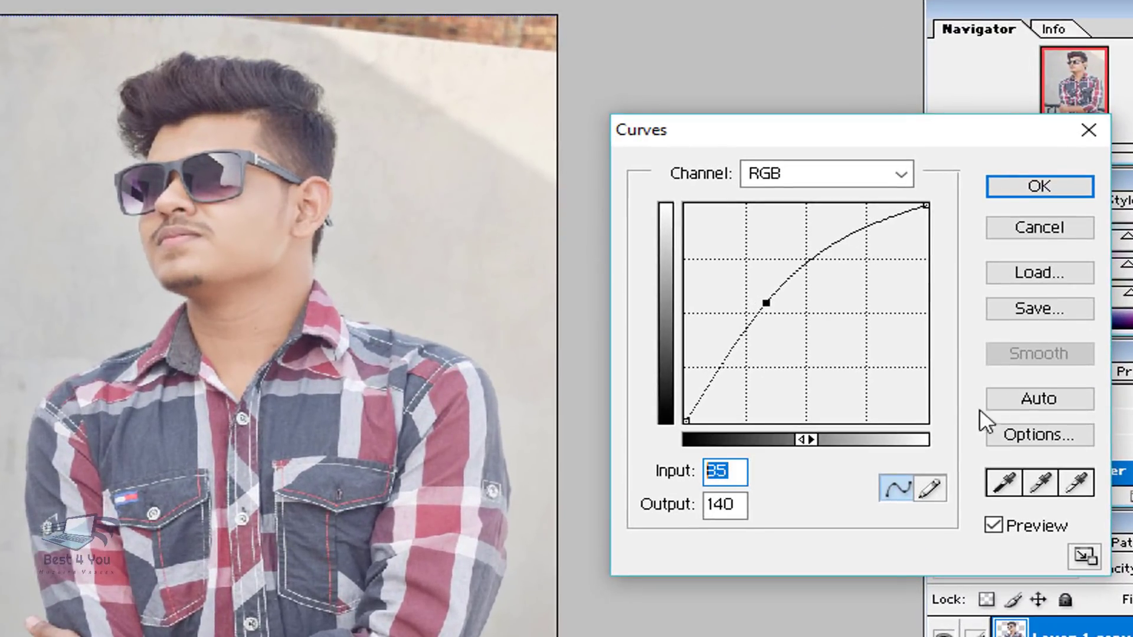
{"action": "type", "text": "100"}
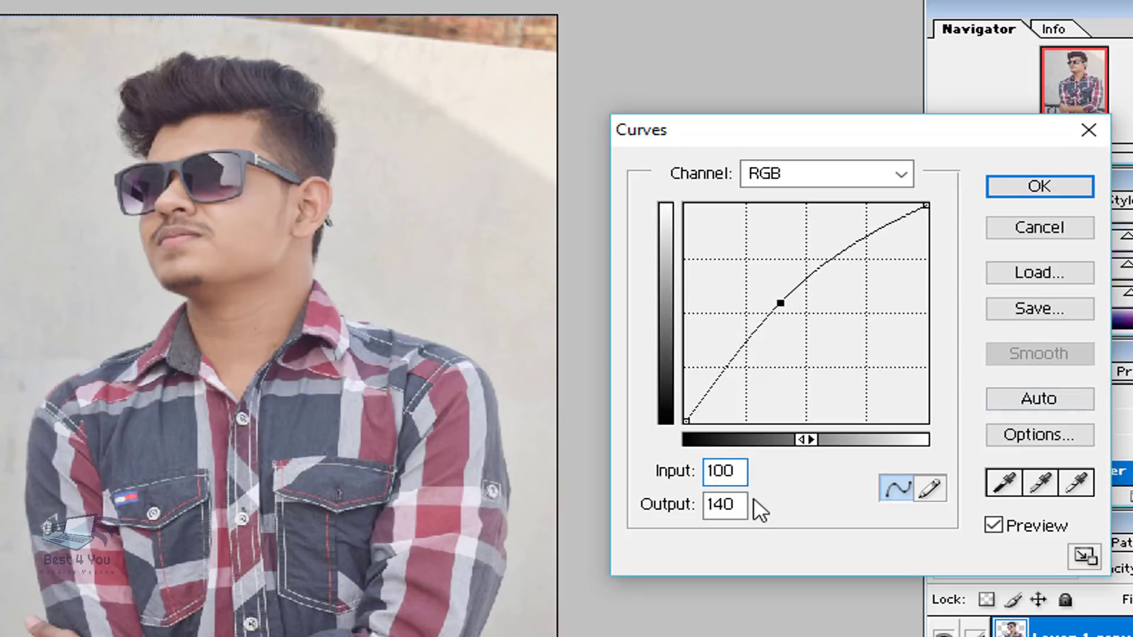
{"action": "left_click_drag", "start_coordinate": [743, 509], "coordinate": [716, 506]}
{"action": "type", "text": "150"}
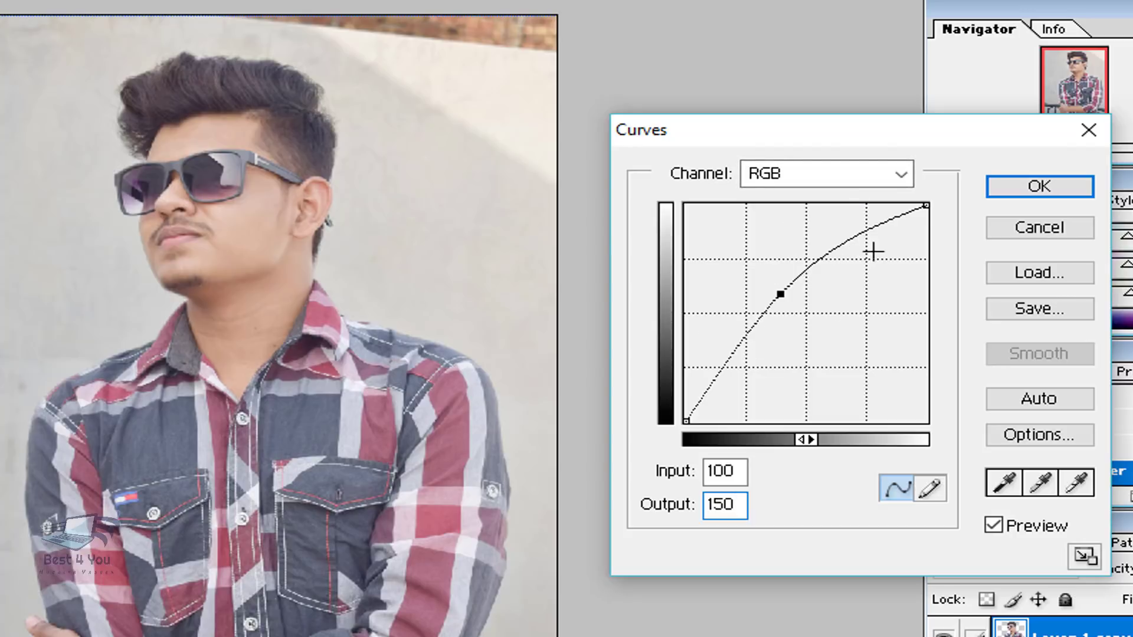
{"action": "left_click", "coordinate": [1041, 185]}
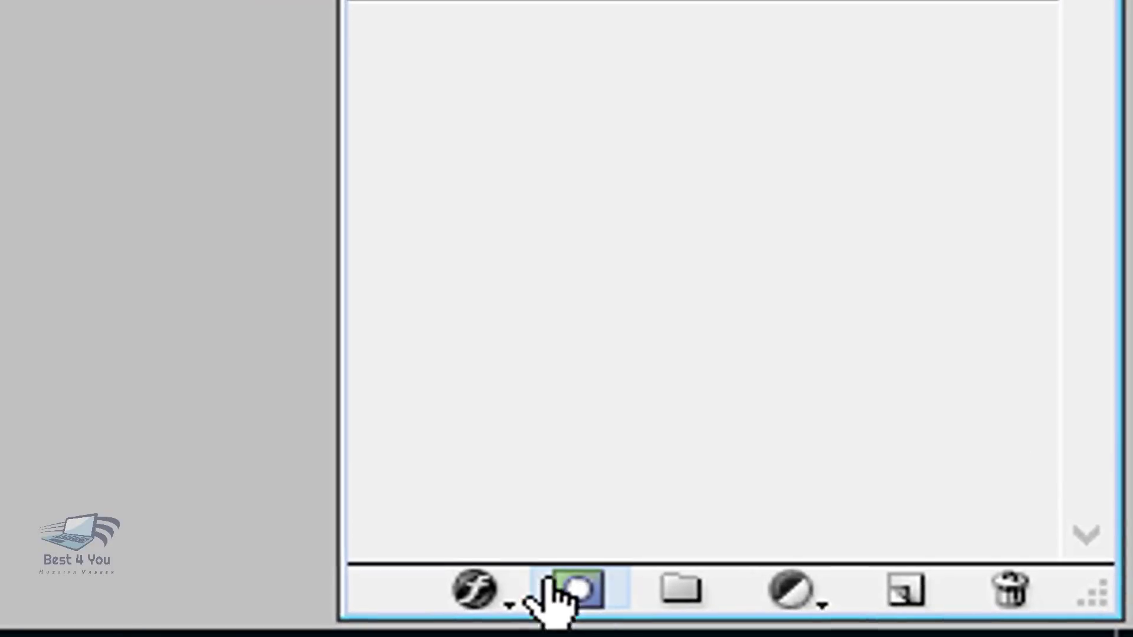
- Add a layer mask to Layer 1 copy and invert the mask to black, discarding any trial brush strokes
{"action": "left_click", "coordinate": [552, 588]}
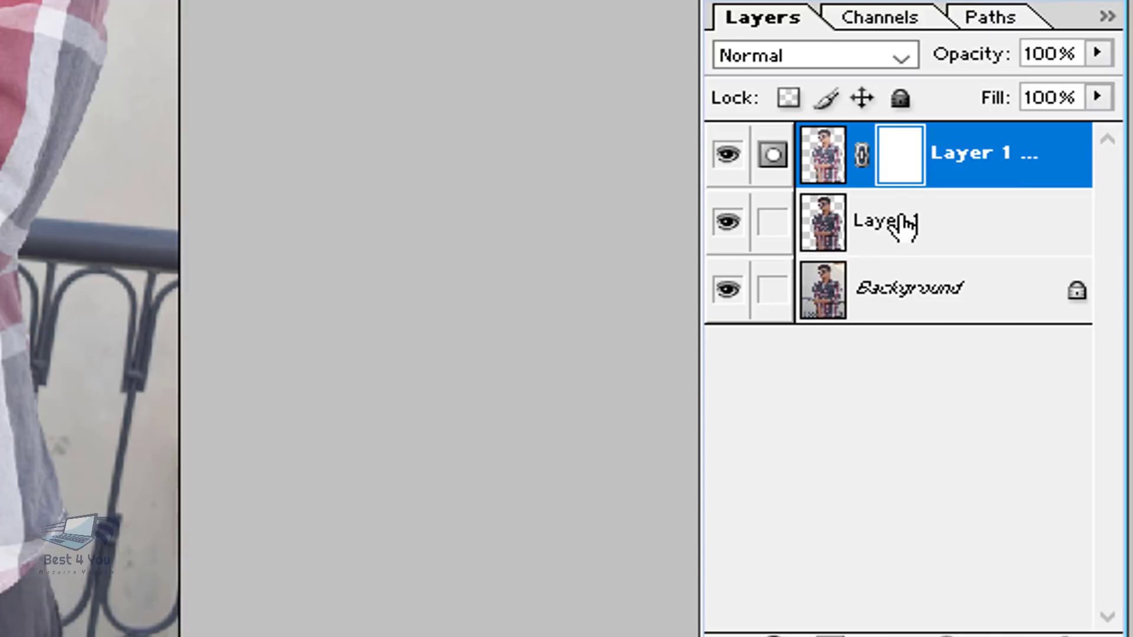
{"action": "key", "text": "ctrl+i"}
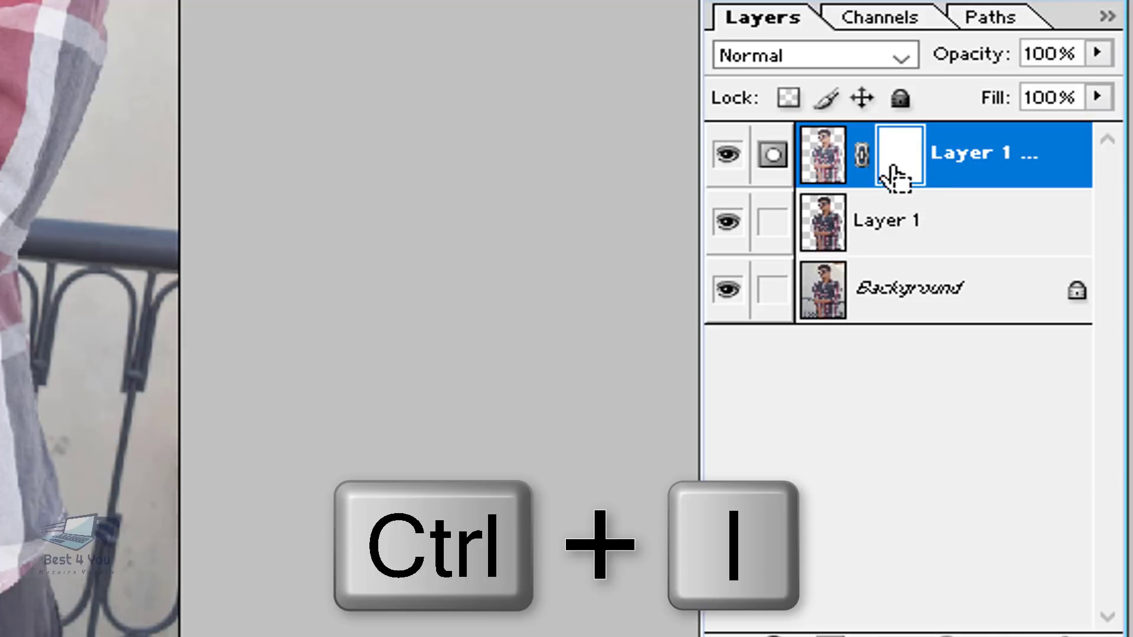
{"action": "key", "text": "ctrl+i"}
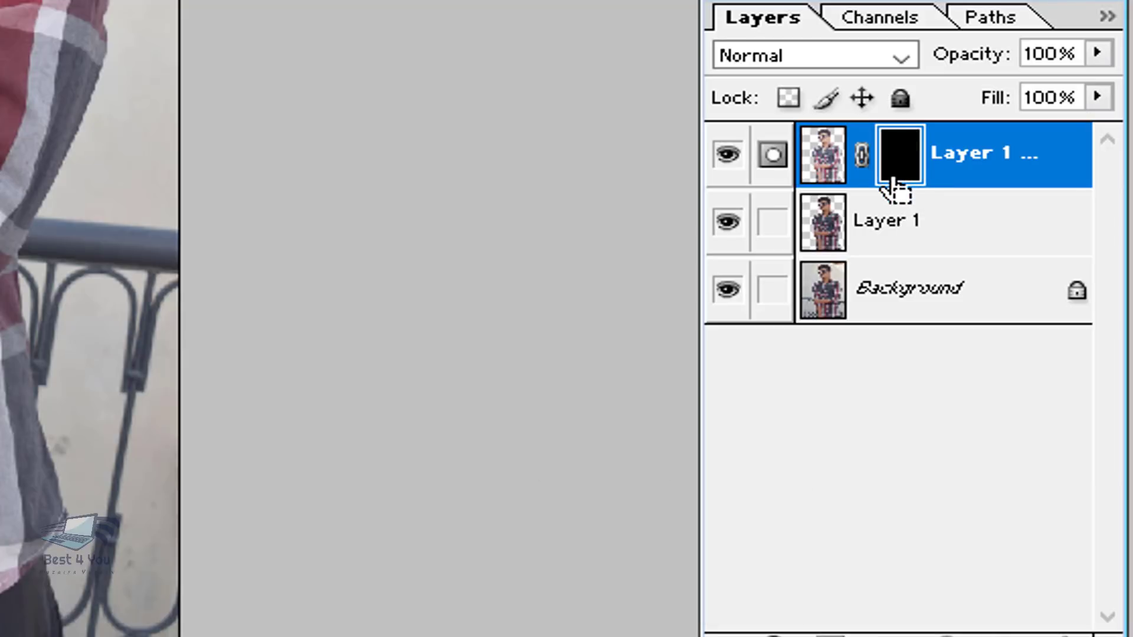
{"action": "key", "text": "ctrl+z"}
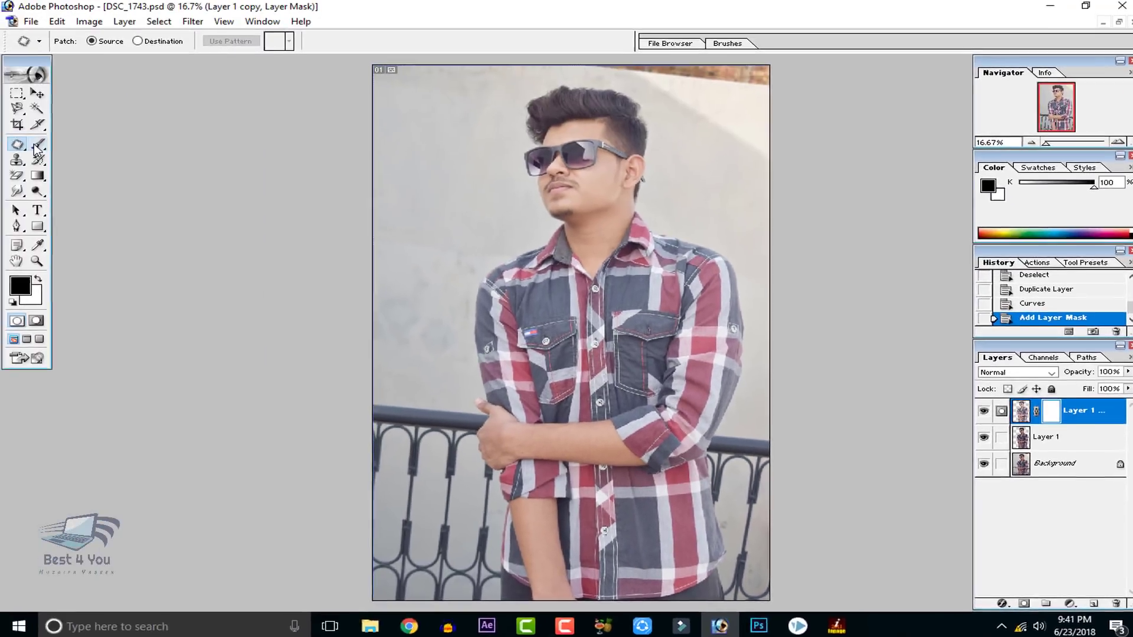
{"action": "left_click", "coordinate": [37, 144]}
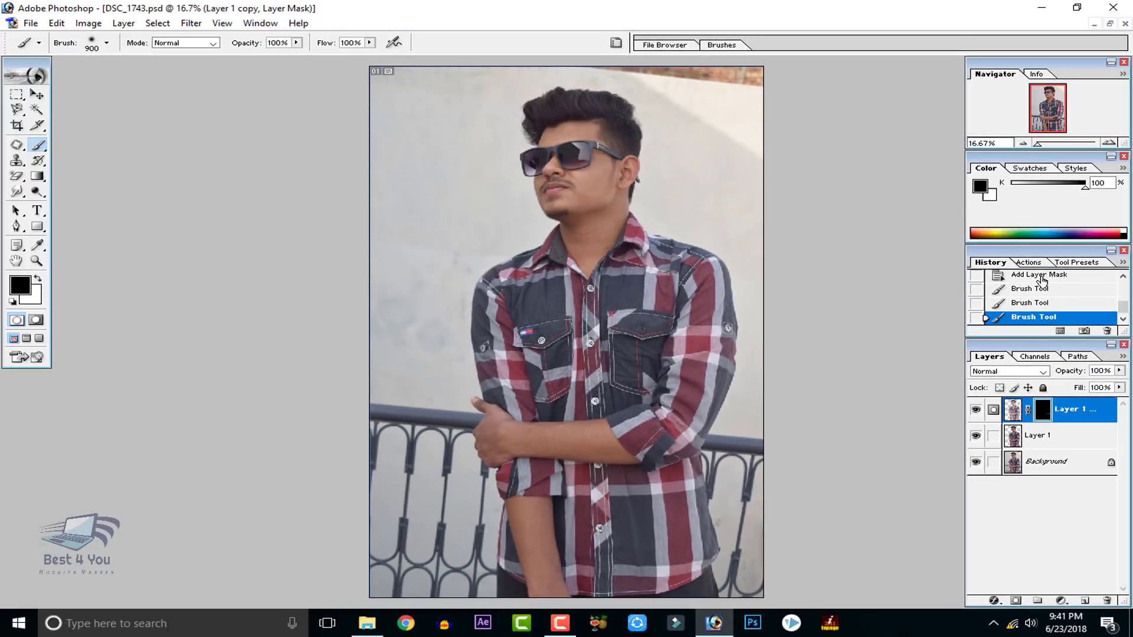
{"action": "left_click", "coordinate": [1042, 277]}
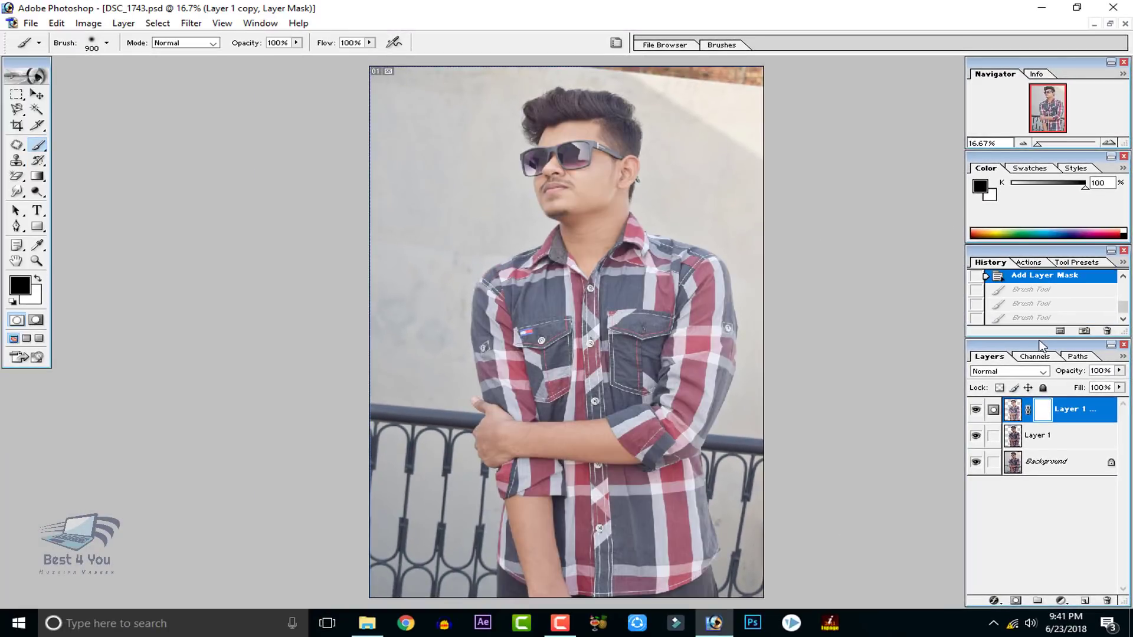
{"action": "key", "text": "ctrl+i"}
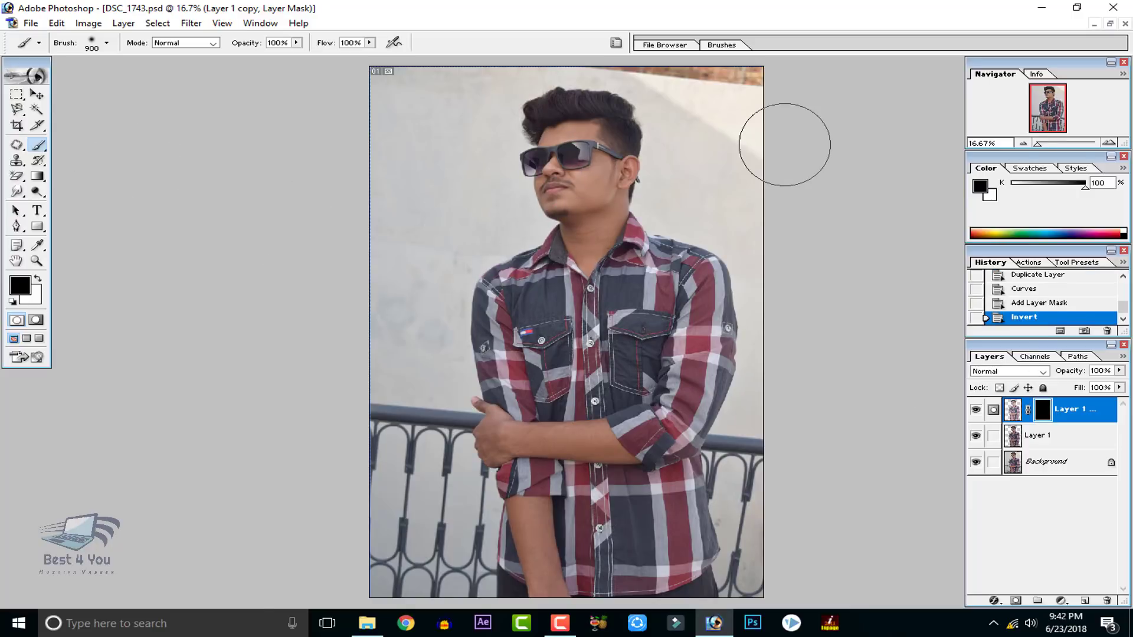
- Set the brush diameter to 125 px and make white the foreground color for the Layer 1 copy mask
{"action": "key", "text": "ctrl+plus"}
{"action": "key", "text": "ctrl+plus"}
{"action": "key", "text": "ctrl+plus"}
{"action": "left_click_drag", "start_coordinate": [747, 225], "coordinate": [647, 396]}
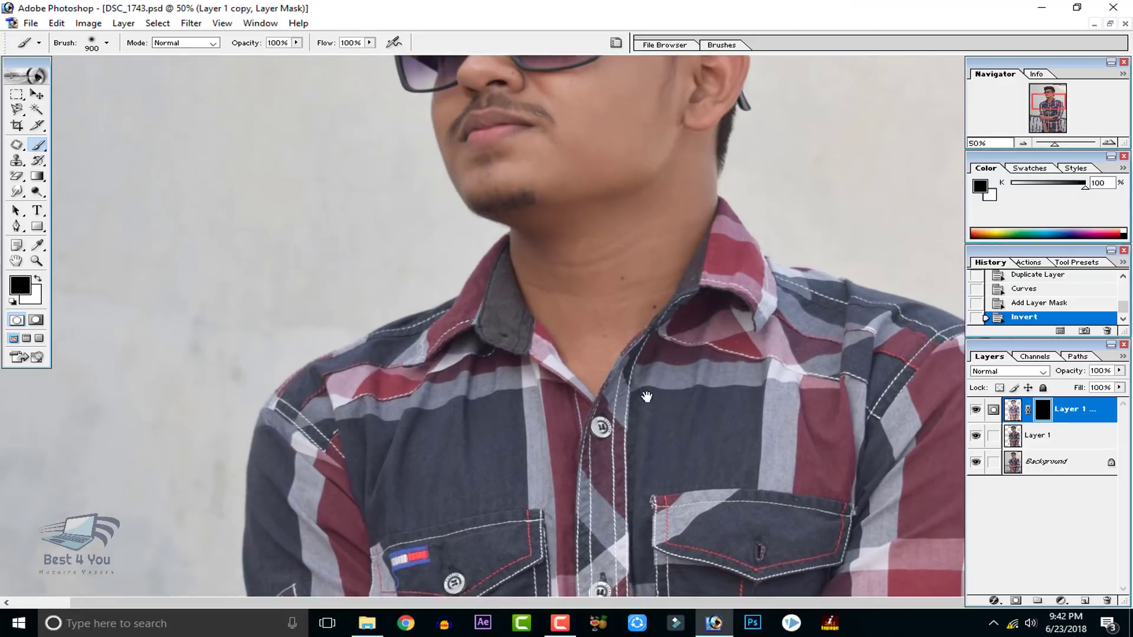
{"action": "left_click_drag", "start_coordinate": [694, 89], "coordinate": [702, 346]}
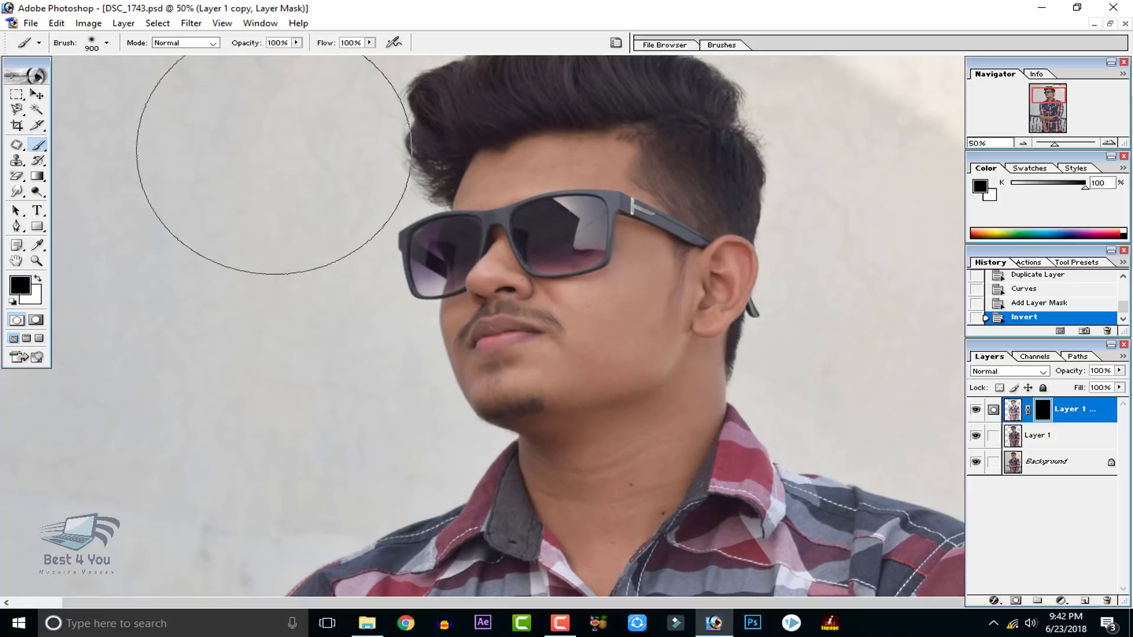
{"action": "left_click", "coordinate": [107, 43]}
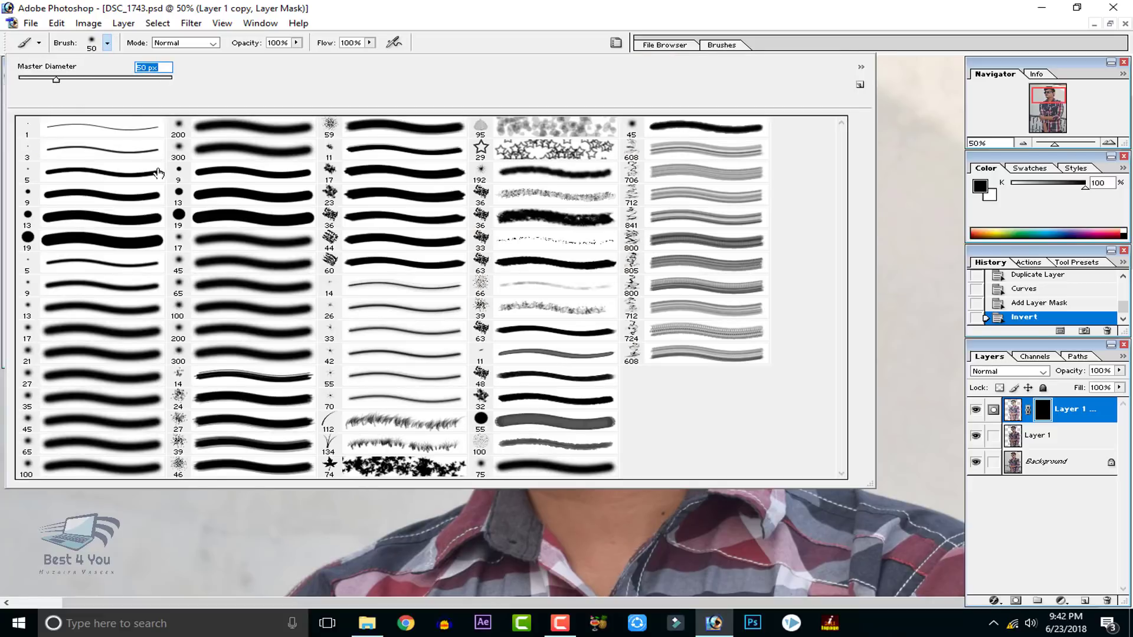
{"action": "left_click", "coordinate": [79, 80]}
{"action": "left_click", "coordinate": [249, 529]}
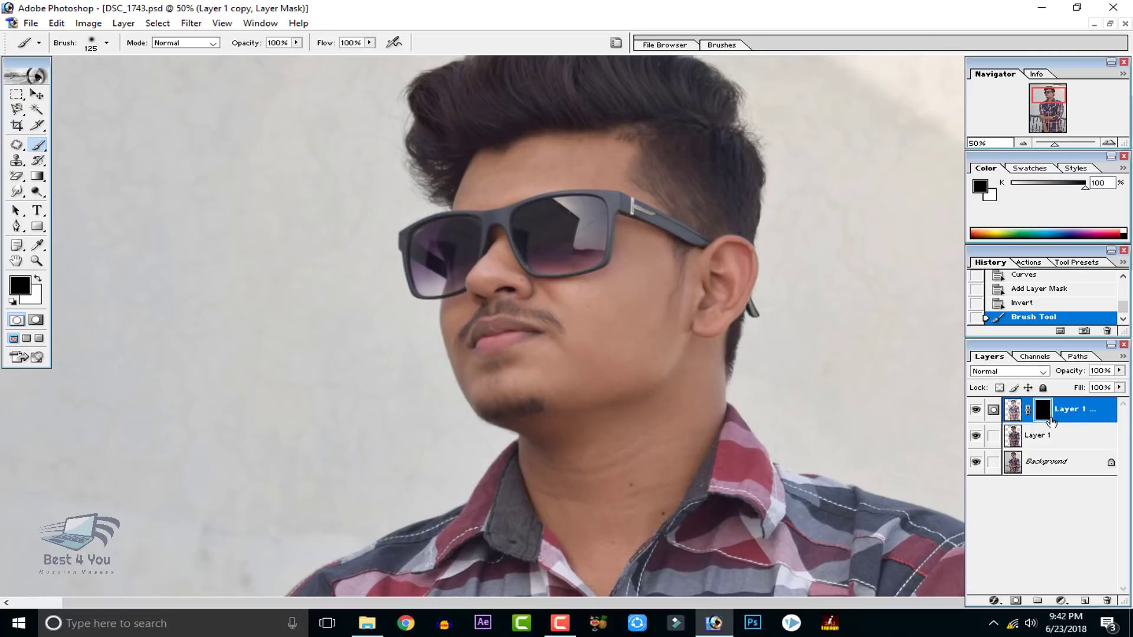
{"action": "left_click", "coordinate": [37, 283]}
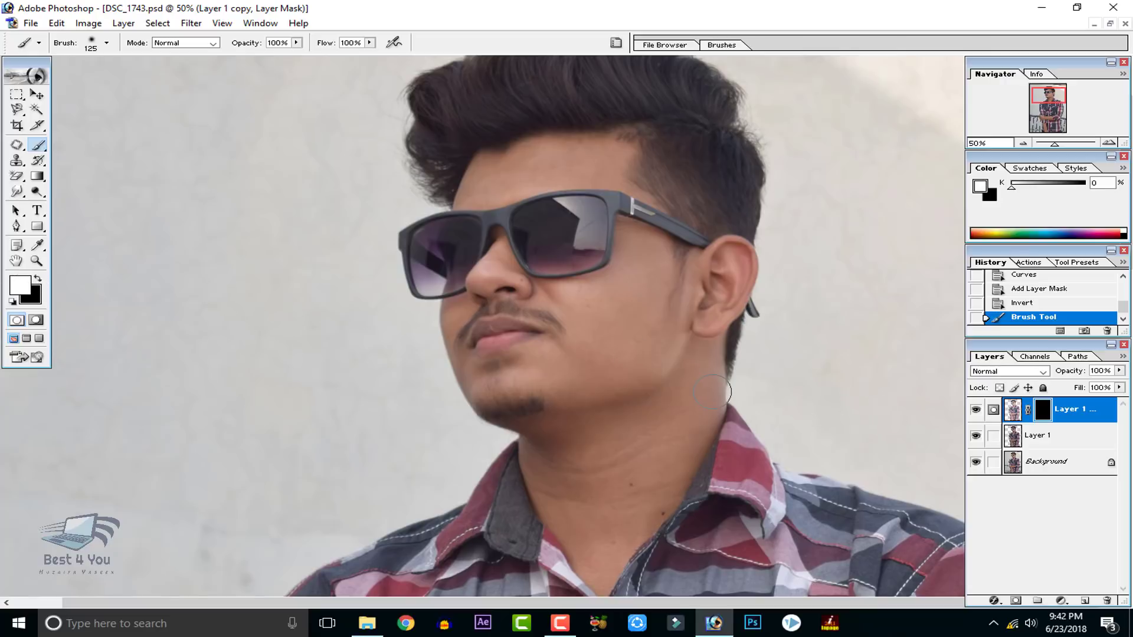
- Paint the mask white over the forehead between hairline and sunglasses, reducing the brush from 60 px to 10 px toward the temple
{"action": "key", "text": "ctrl+plus"}
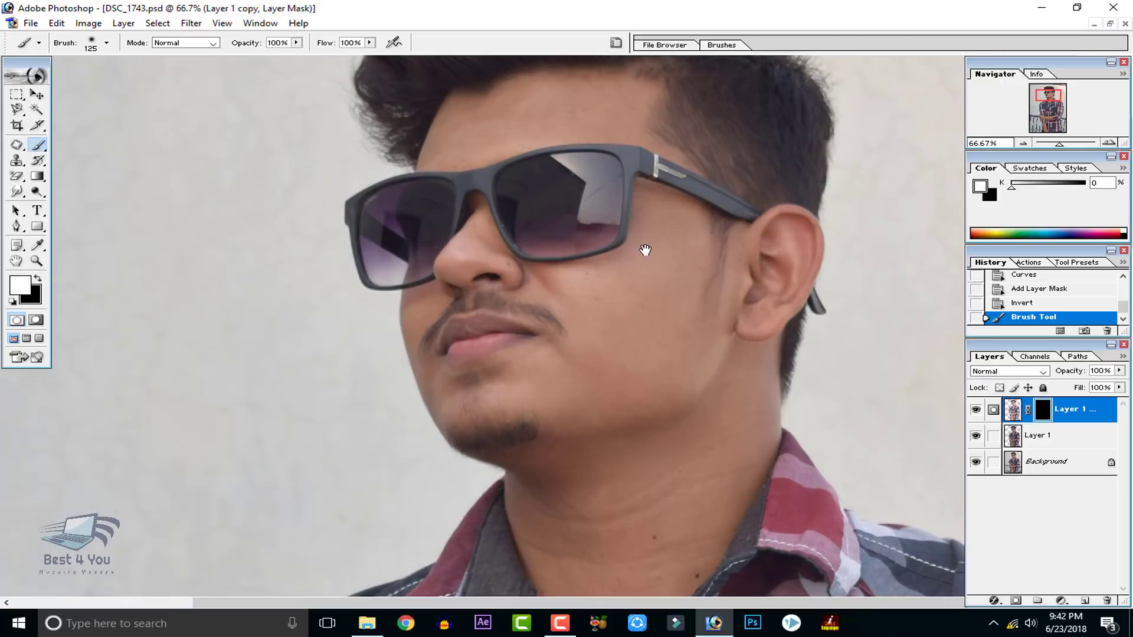
{"action": "left_click_drag", "start_coordinate": [645, 251], "coordinate": [600, 431]}
{"action": "key", "text": "ctrl+plus"}
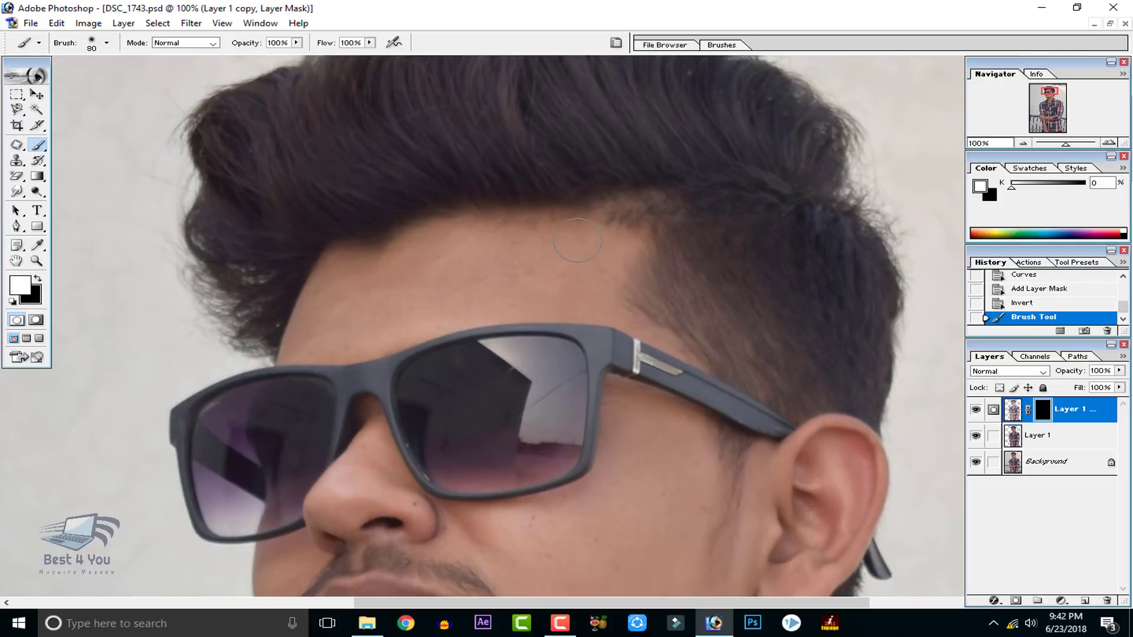
{"action": "mouse_move", "coordinate": [564, 229]}
{"action": "left_mouse_down"}
{"action": "mouse_move", "coordinate": [596, 244]}
{"action": "mouse_move", "coordinate": [635, 242]}
{"action": "mouse_move", "coordinate": [616, 269]}
{"action": "mouse_move", "coordinate": [614, 308]}
{"action": "mouse_move", "coordinate": [703, 360]}
{"action": "mouse_move", "coordinate": [597, 307]}
{"action": "mouse_move", "coordinate": [583, 317]}
{"action": "left_mouse_up"}
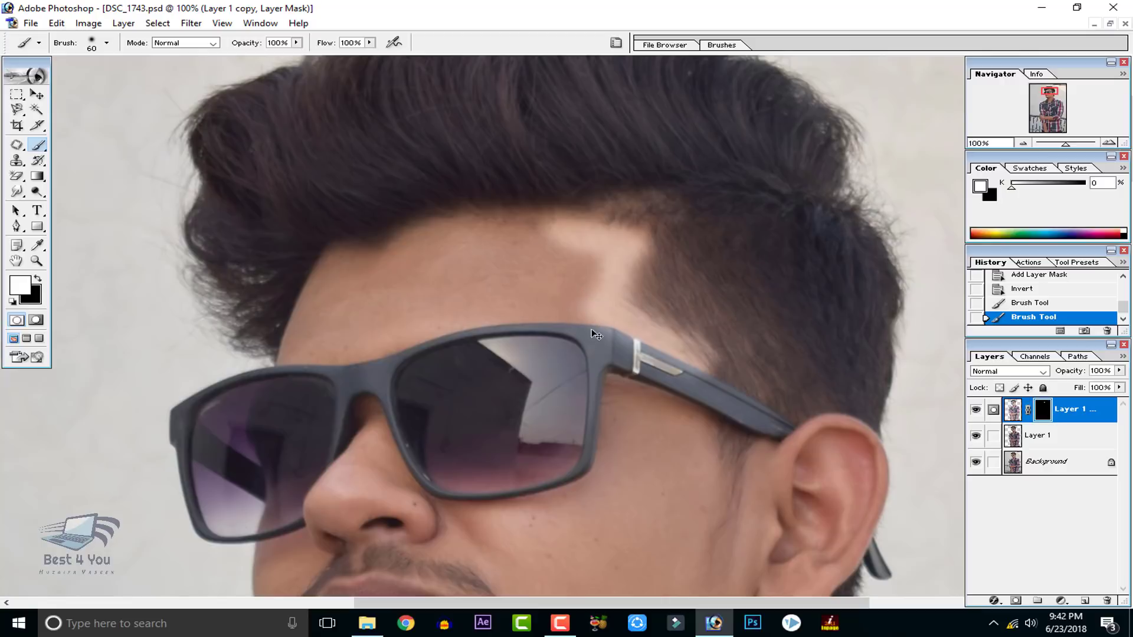
{"action": "key", "text": "ctrl+z"}
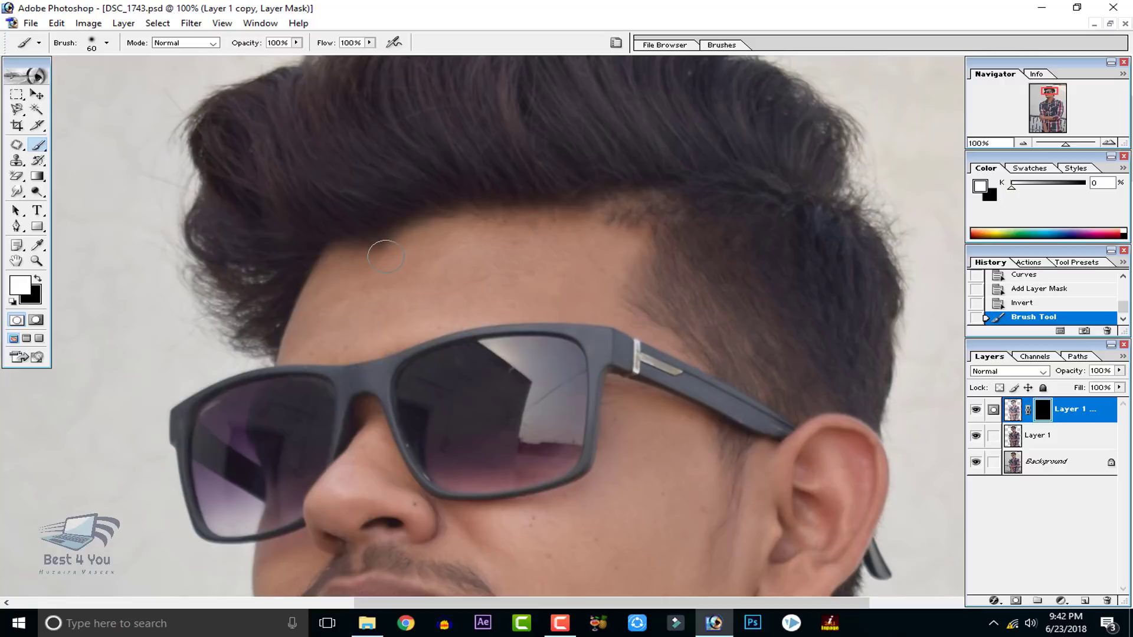
{"action": "mouse_move", "coordinate": [386, 257]}
{"action": "left_mouse_down"}
{"action": "mouse_move", "coordinate": [455, 234]}
{"action": "mouse_move", "coordinate": [629, 244]}
{"action": "mouse_move", "coordinate": [556, 230]}
{"action": "left_mouse_up"}
{"action": "mouse_move", "coordinate": [357, 250]}
{"action": "left_mouse_down"}
{"action": "mouse_move", "coordinate": [288, 350]}
{"action": "mouse_move", "coordinate": [356, 342]}
{"action": "mouse_move", "coordinate": [500, 274]}
{"action": "mouse_move", "coordinate": [412, 287]}
{"action": "mouse_move", "coordinate": [509, 260]}
{"action": "mouse_move", "coordinate": [426, 248]}
{"action": "mouse_move", "coordinate": [384, 315]}
{"action": "mouse_move", "coordinate": [362, 285]}
{"action": "mouse_move", "coordinate": [334, 296]}
{"action": "mouse_move", "coordinate": [340, 352]}
{"action": "mouse_move", "coordinate": [517, 307]}
{"action": "mouse_move", "coordinate": [615, 313]}
{"action": "mouse_move", "coordinate": [612, 251]}
{"action": "mouse_move", "coordinate": [604, 265]}
{"action": "mouse_move", "coordinate": [572, 265]}
{"action": "mouse_move", "coordinate": [564, 298]}
{"action": "mouse_move", "coordinate": [553, 275]}
{"action": "mouse_move", "coordinate": [529, 265]}
{"action": "mouse_move", "coordinate": [520, 285]}
{"action": "mouse_move", "coordinate": [614, 259]}
{"action": "mouse_move", "coordinate": [631, 240]}
{"action": "mouse_move", "coordinate": [619, 286]}
{"action": "left_mouse_up"}
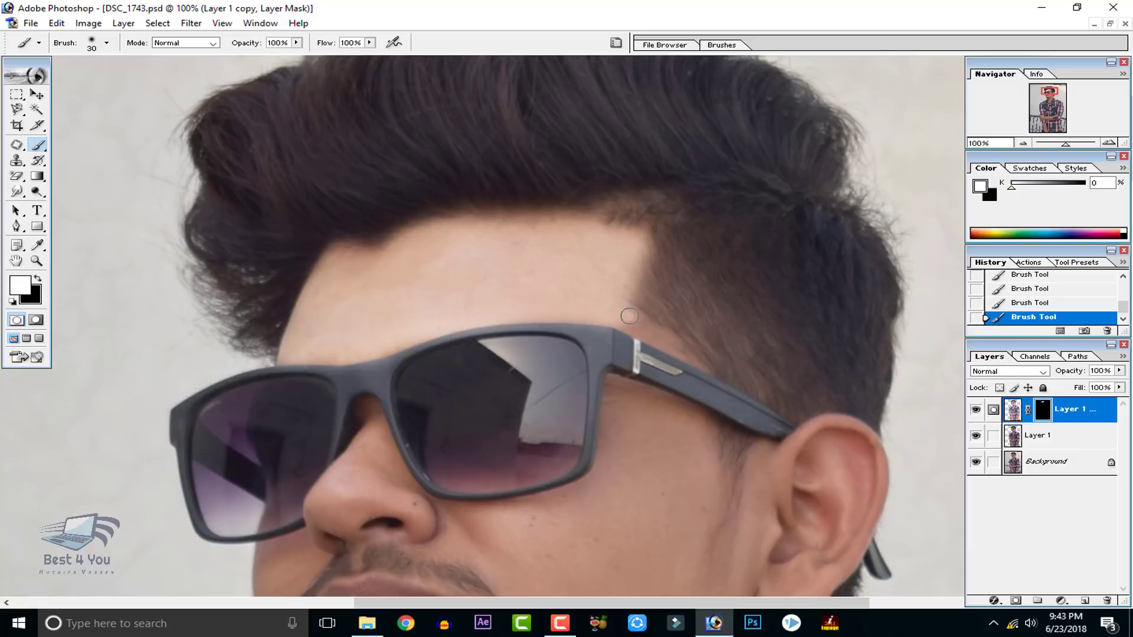
{"action": "left_click_drag", "start_coordinate": [629, 316], "coordinate": [686, 348]}
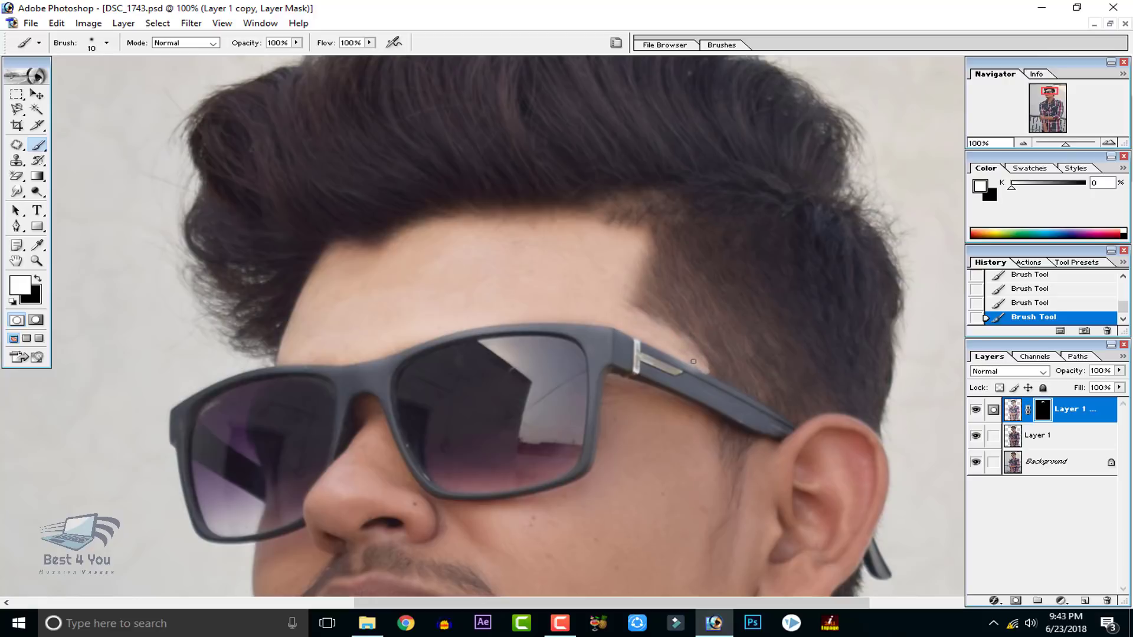
- Paint the mask white over the nose and upper cheek below the sunglasses, enlarging the brush to 60 px
{"action": "key", "text": "bracketright"}
{"action": "key", "text": "bracketright"}
{"action": "key", "text": "bracketright"}
{"action": "mouse_move", "coordinate": [619, 391]}
{"action": "left_mouse_down"}
{"action": "mouse_move", "coordinate": [567, 151]}
{"action": "mouse_move", "coordinate": [544, 307]}
{"action": "mouse_move", "coordinate": [363, 249]}
{"action": "mouse_move", "coordinate": [295, 277]}
{"action": "mouse_move", "coordinate": [325, 290]}
{"action": "mouse_move", "coordinate": [628, 195]}
{"action": "mouse_move", "coordinate": [691, 337]}
{"action": "mouse_move", "coordinate": [652, 410]}
{"action": "left_mouse_up"}
{"action": "key", "text": "bracketright"}
{"action": "key", "text": "bracketright"}
{"action": "left_click", "coordinate": [1043, 409], "text": "ctrl"}
{"action": "key", "text": "ctrl+d"}
{"action": "key", "text": "ctrl+z"}
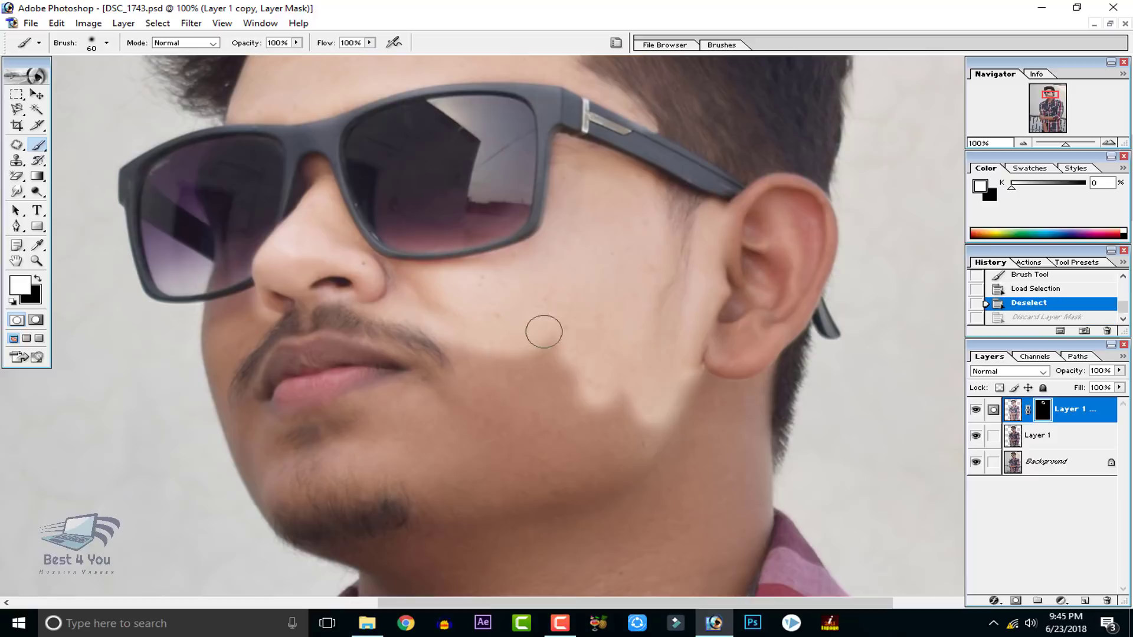
- Paint the mask white over the lower cheek, jaw, mouth area and chin
{"action": "mouse_move", "coordinate": [544, 330]}
{"action": "left_mouse_down"}
{"action": "mouse_move", "coordinate": [283, 354]}
{"action": "mouse_move", "coordinate": [206, 322]}
{"action": "mouse_move", "coordinate": [377, 421]}
{"action": "mouse_move", "coordinate": [492, 452]}
{"action": "mouse_move", "coordinate": [818, 244]}
{"action": "mouse_move", "coordinate": [697, 407]}
{"action": "left_mouse_up"}
{"action": "mouse_move", "coordinate": [720, 381]}
{"action": "left_mouse_down"}
{"action": "mouse_move", "coordinate": [710, 142]}
{"action": "mouse_move", "coordinate": [654, 432]}
{"action": "left_mouse_up"}
{"action": "left_click_drag", "start_coordinate": [354, 335], "coordinate": [428, 540]}
{"action": "mouse_move", "coordinate": [435, 551]}
{"action": "left_mouse_down"}
{"action": "mouse_move", "coordinate": [435, 289]}
{"action": "mouse_move", "coordinate": [662, 175]}
{"action": "left_mouse_up"}
- Paint the mask white over the man's neck inside the shirt collar with a larger brush
{"action": "key", "text": "ctrl+minus"}
{"action": "key", "text": "ctrl+minus"}
{"action": "key", "text": "ctrl+minus"}
{"action": "key", "text": "ctrl+minus"}
{"action": "key", "text": "bracketright"}
{"action": "key", "text": "bracketright"}
{"action": "key", "text": "bracketright"}
{"action": "key", "text": "bracketright"}
{"action": "mouse_move", "coordinate": [643, 238]}
{"action": "left_mouse_down"}
{"action": "mouse_move", "coordinate": [603, 303]}
{"action": "mouse_move", "coordinate": [565, 260]}
{"action": "mouse_move", "coordinate": [612, 300]}
{"action": "left_mouse_up"}
- Paint the mask white over the folded forearms and hand, and review the brightened skin on the whole portrait
{"action": "key", "text": "ctrl+minus"}
{"action": "key", "text": "ctrl+minus"}
{"action": "key", "text": "ctrl+plus"}
{"action": "key", "text": "ctrl+plus"}
{"action": "key", "text": "ctrl+plus"}
{"action": "key", "text": "ctrl+plus"}
{"action": "mouse_move", "coordinate": [417, 549]}
{"action": "left_mouse_down"}
{"action": "mouse_move", "coordinate": [407, 242]}
{"action": "mouse_move", "coordinate": [354, 307]}
{"action": "mouse_move", "coordinate": [667, 272]}
{"action": "mouse_move", "coordinate": [372, 354]}
{"action": "mouse_move", "coordinate": [659, 279]}
{"action": "mouse_move", "coordinate": [590, 378]}
{"action": "mouse_move", "coordinate": [613, 336]}
{"action": "mouse_move", "coordinate": [283, 289]}
{"action": "mouse_move", "coordinate": [300, 308]}
{"action": "left_mouse_up"}
{"action": "mouse_move", "coordinate": [413, 514]}
{"action": "left_mouse_down"}
{"action": "mouse_move", "coordinate": [427, 310]}
{"action": "mouse_move", "coordinate": [506, 328]}
{"action": "mouse_move", "coordinate": [557, 582]}
{"action": "left_mouse_up"}
{"action": "mouse_move", "coordinate": [396, 319]}
{"action": "left_mouse_down"}
{"action": "mouse_move", "coordinate": [408, 378]}
{"action": "mouse_move", "coordinate": [529, 571]}
{"action": "mouse_move", "coordinate": [476, 552]}
{"action": "mouse_move", "coordinate": [516, 501]}
{"action": "left_mouse_up"}
{"action": "key", "text": "ctrl+minus"}
{"action": "key", "text": "ctrl+minus"}
{"action": "key", "text": "ctrl+minus"}
{"action": "key", "text": "ctrl+minus"}
{"action": "key", "text": "ctrl+plus"}
{"action": "key", "text": "ctrl+plus"}
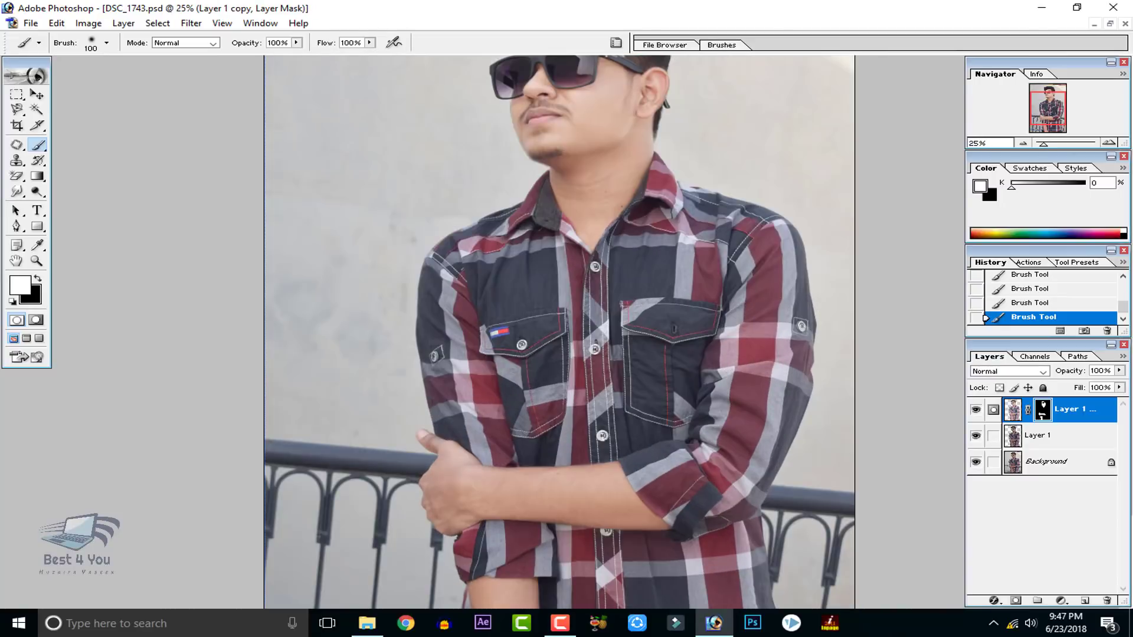
{"action": "left_click_drag", "start_coordinate": [735, 223], "coordinate": [696, 303]}
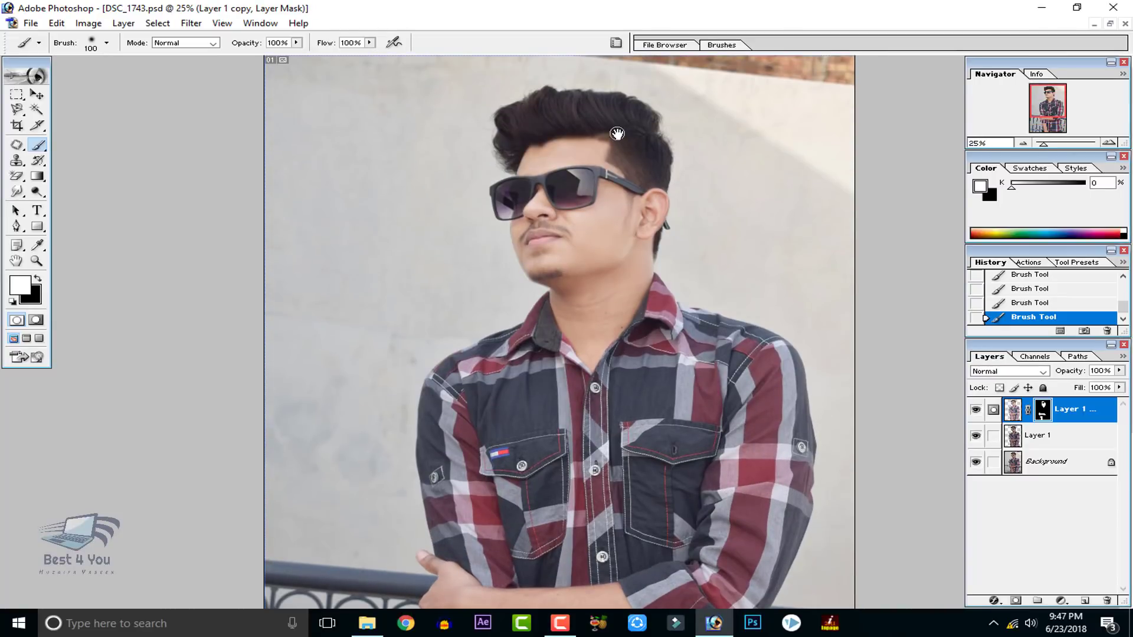
- Create a new empty layer above Layer 1 copy and choose the Pen tool for work on the head
{"action": "left_click", "coordinate": [1084, 601]}
{"action": "key", "text": "ctrl+plus"}
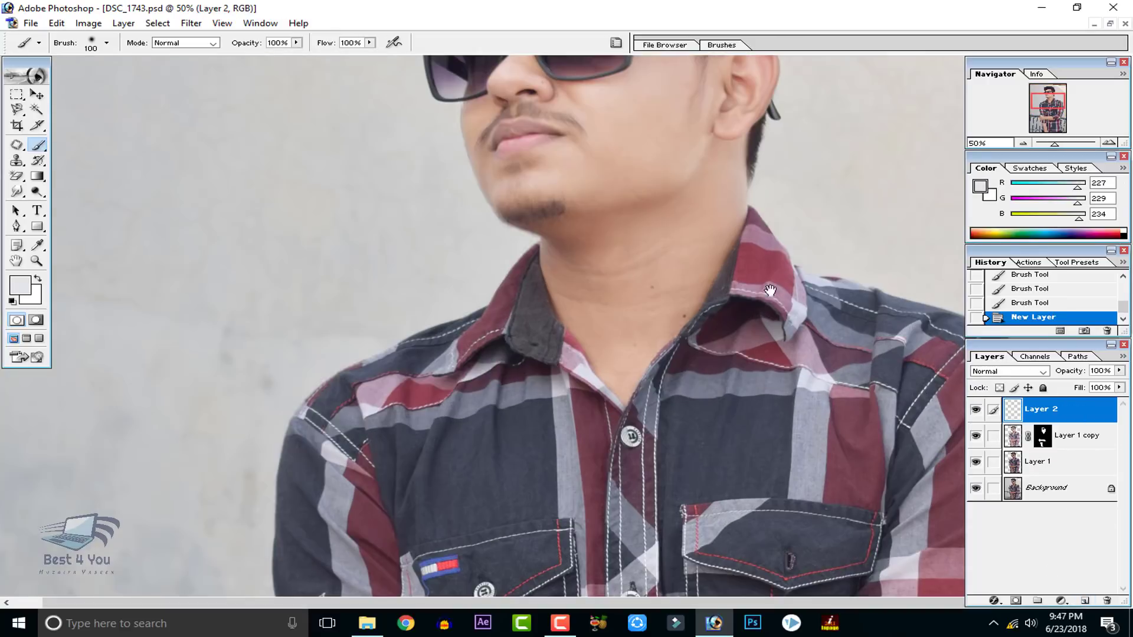
{"action": "left_click_drag", "start_coordinate": [673, 180], "coordinate": [599, 324]}
{"action": "left_click_drag", "start_coordinate": [721, 218], "coordinate": [616, 369]}
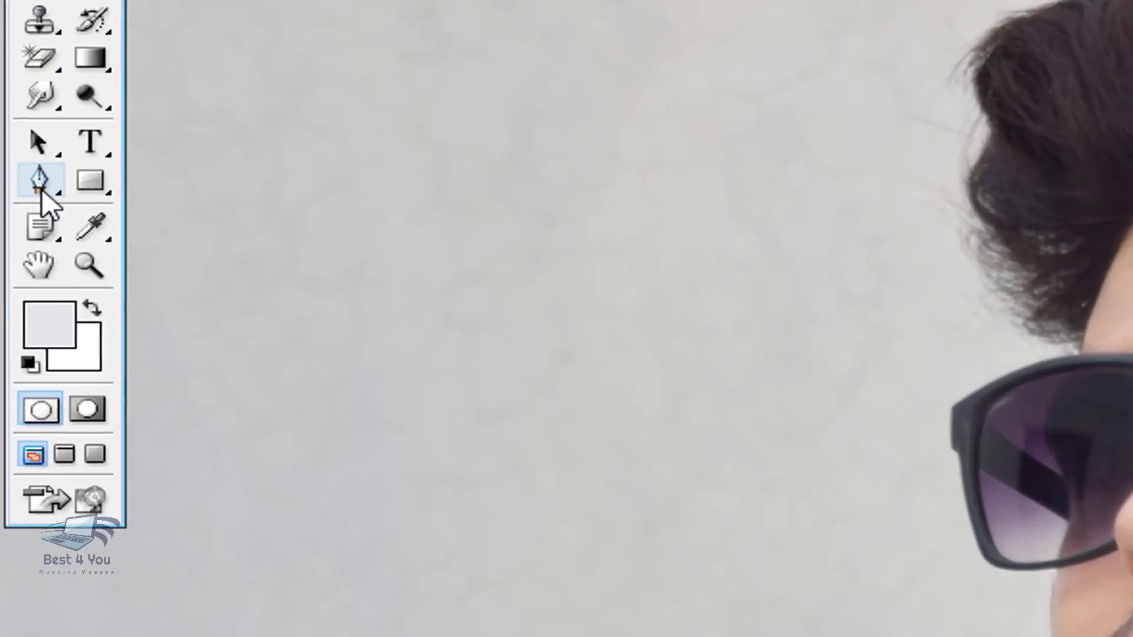
{"action": "left_click", "coordinate": [17, 226]}
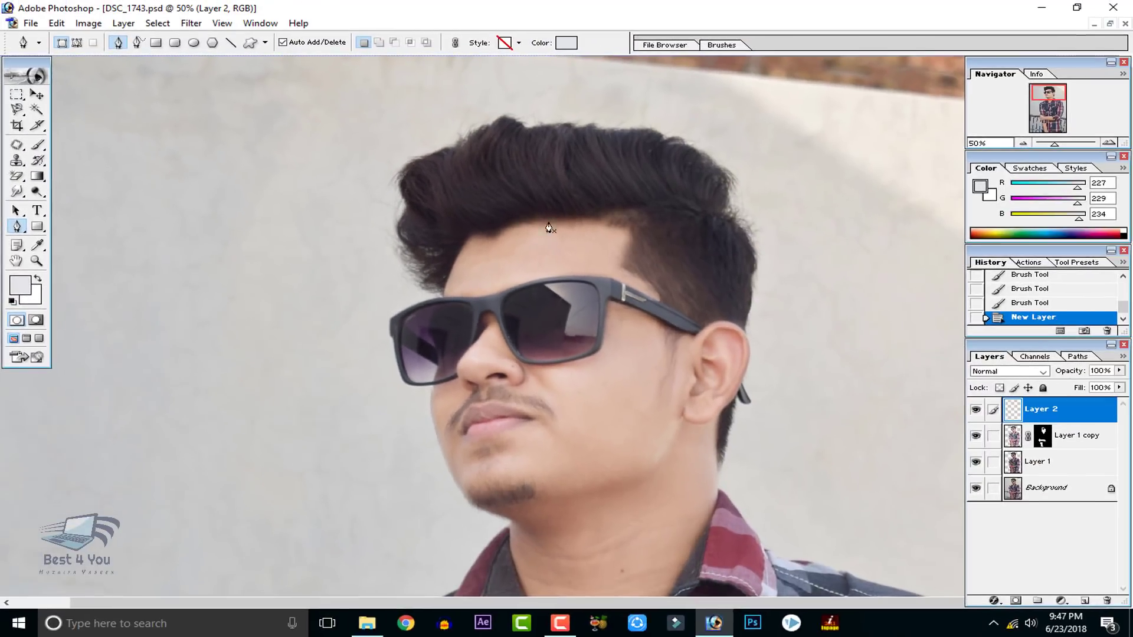
{"action": "left_click", "coordinate": [550, 230]}
{"action": "key", "text": "ctrl+plus"}
{"action": "left_click_drag", "start_coordinate": [787, 175], "coordinate": [893, 223]}
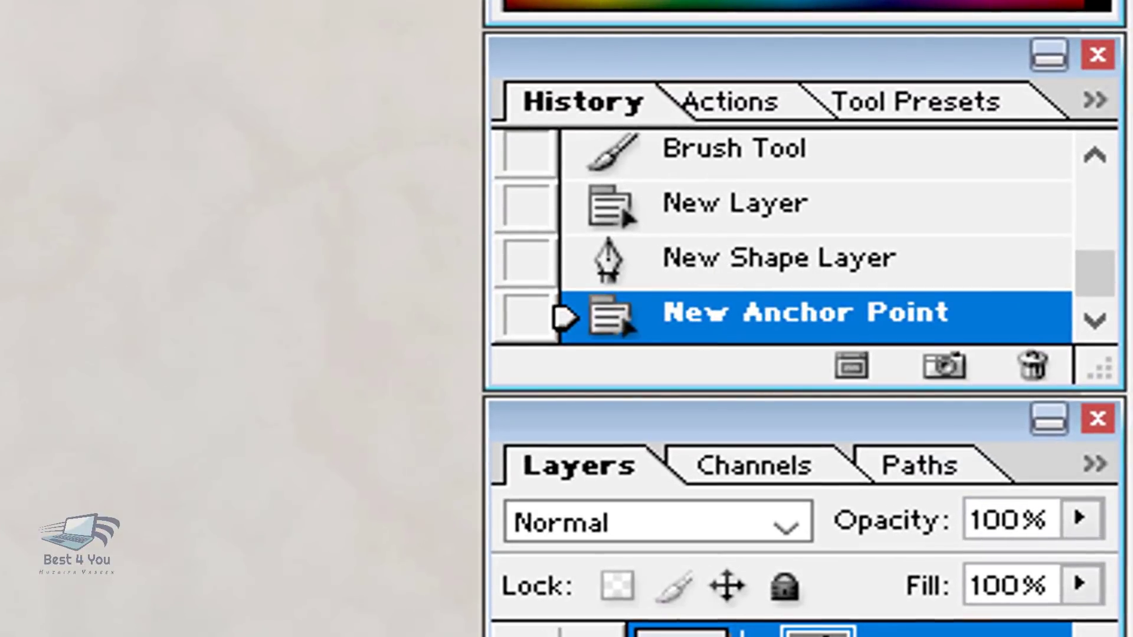
{"action": "left_click", "coordinate": [702, 227]}
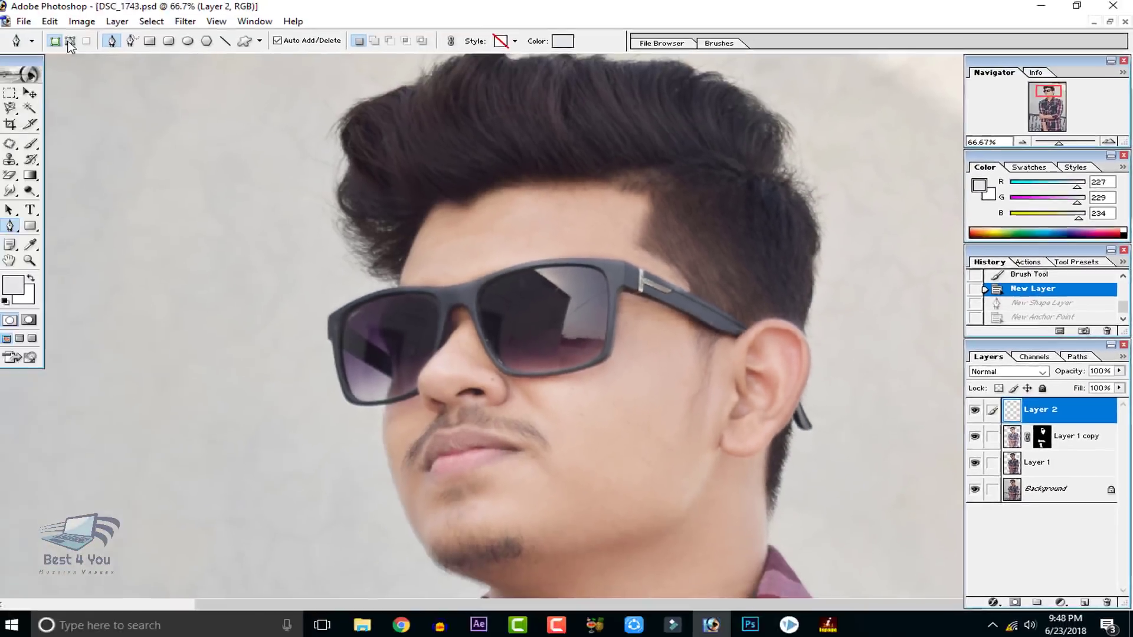
- With the Pen tool in Paths mode, draw a curve from the forehead hairline to the back of the hair, removing the end point's outgoing handle
{"action": "left_click", "coordinate": [69, 42]}
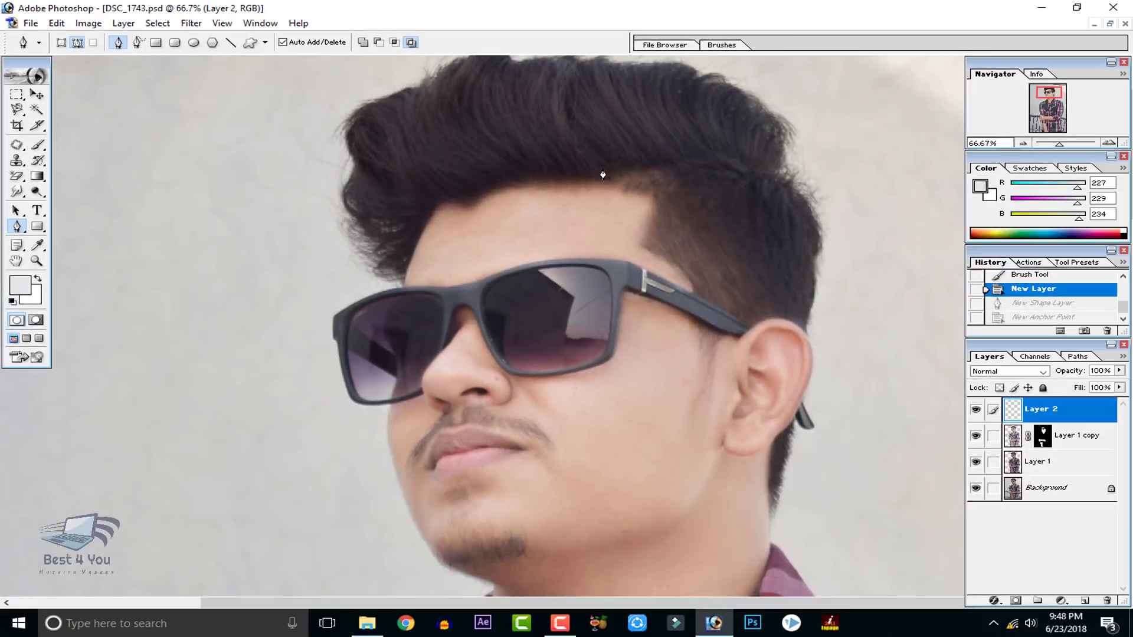
{"action": "left_click", "coordinate": [564, 189]}
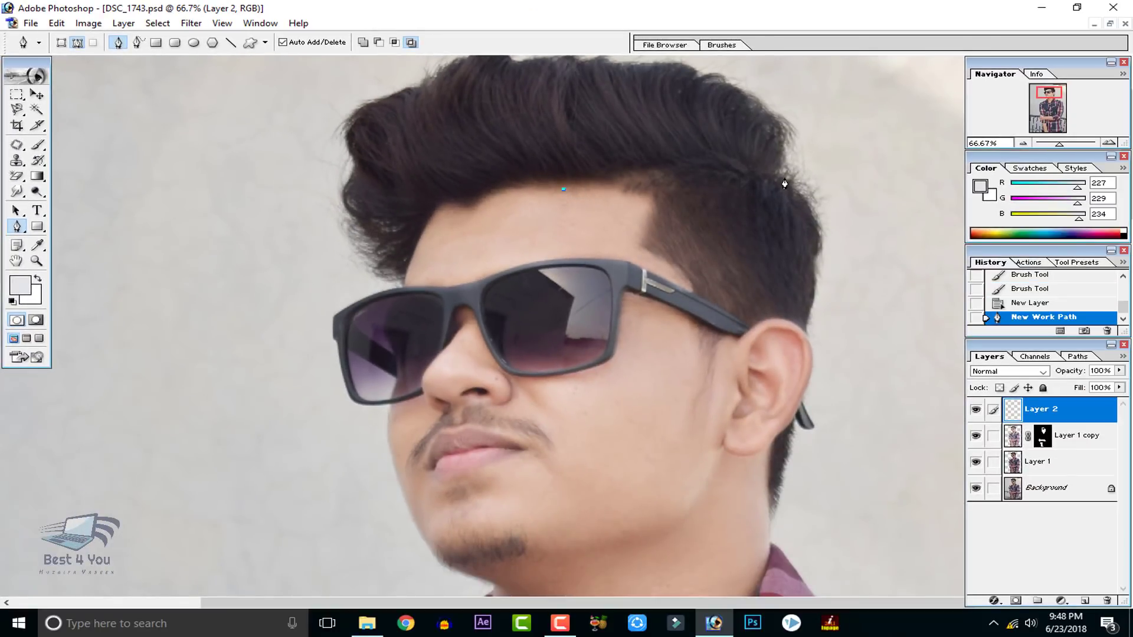
{"action": "left_click_drag", "start_coordinate": [788, 177], "coordinate": [872, 227]}
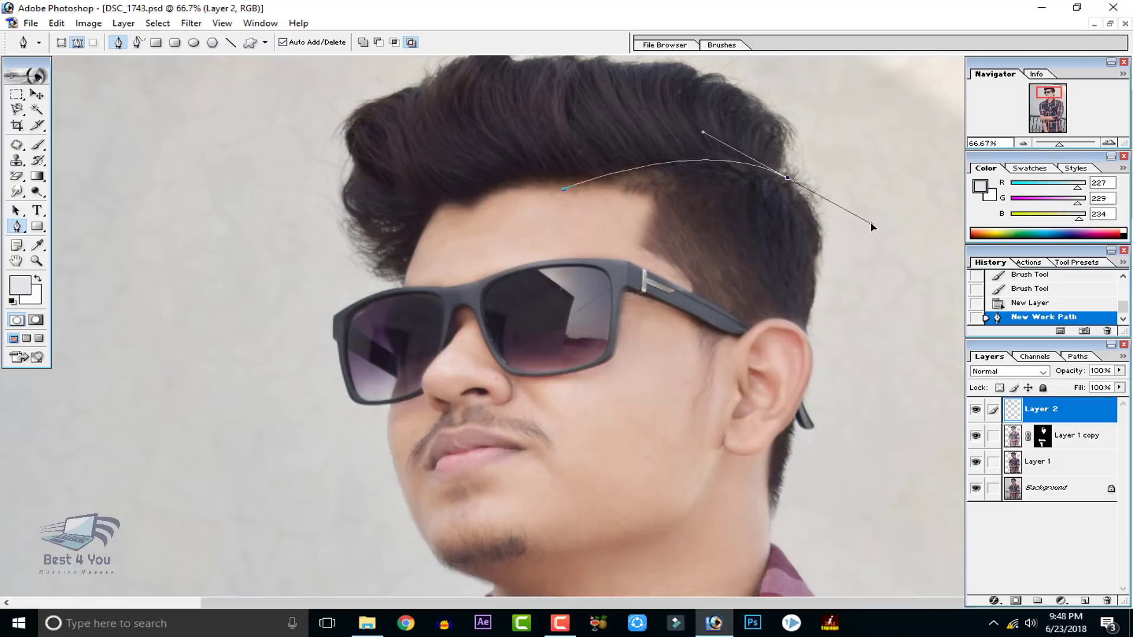
{"action": "left_click_drag", "start_coordinate": [872, 227], "coordinate": [872, 228]}
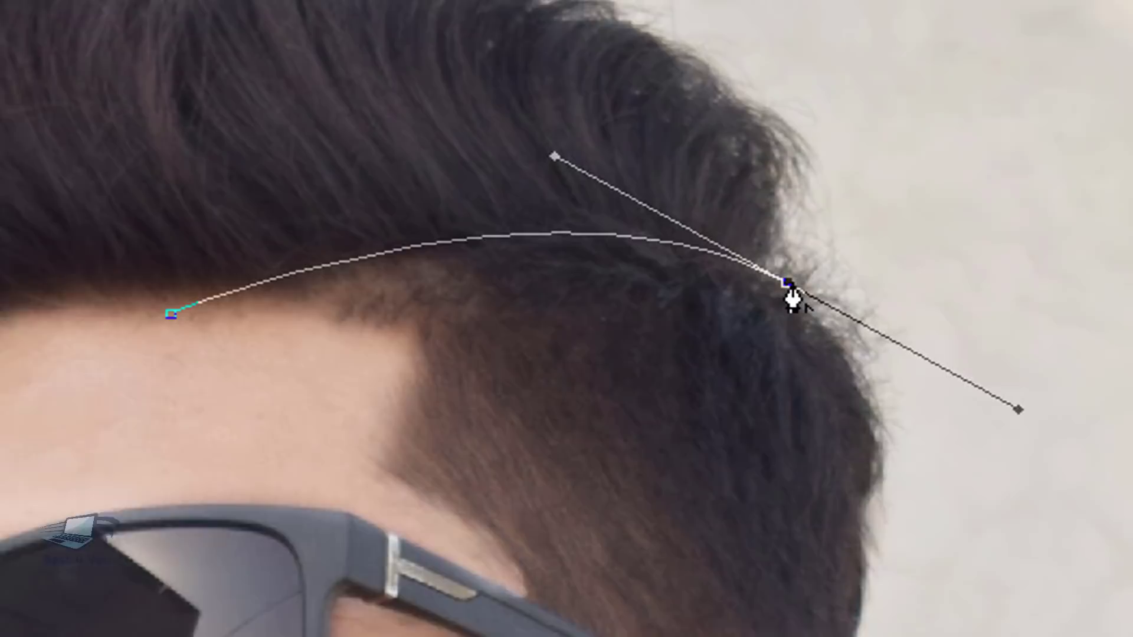
{"action": "key", "text": "alt"}
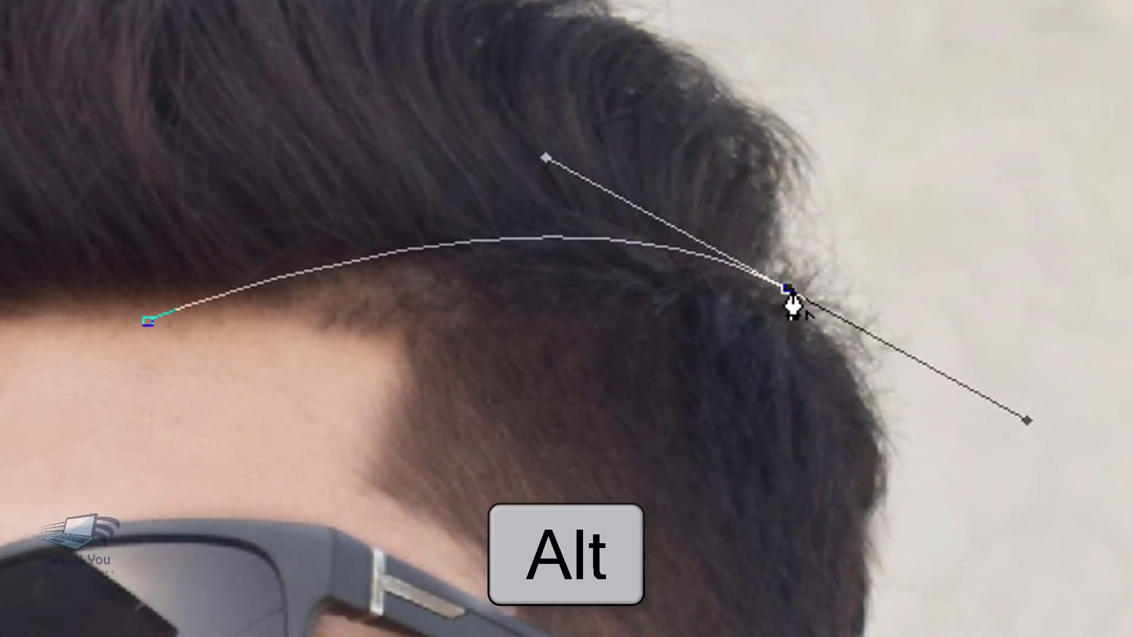
{"action": "left_click", "coordinate": [787, 294], "text": "alt"}
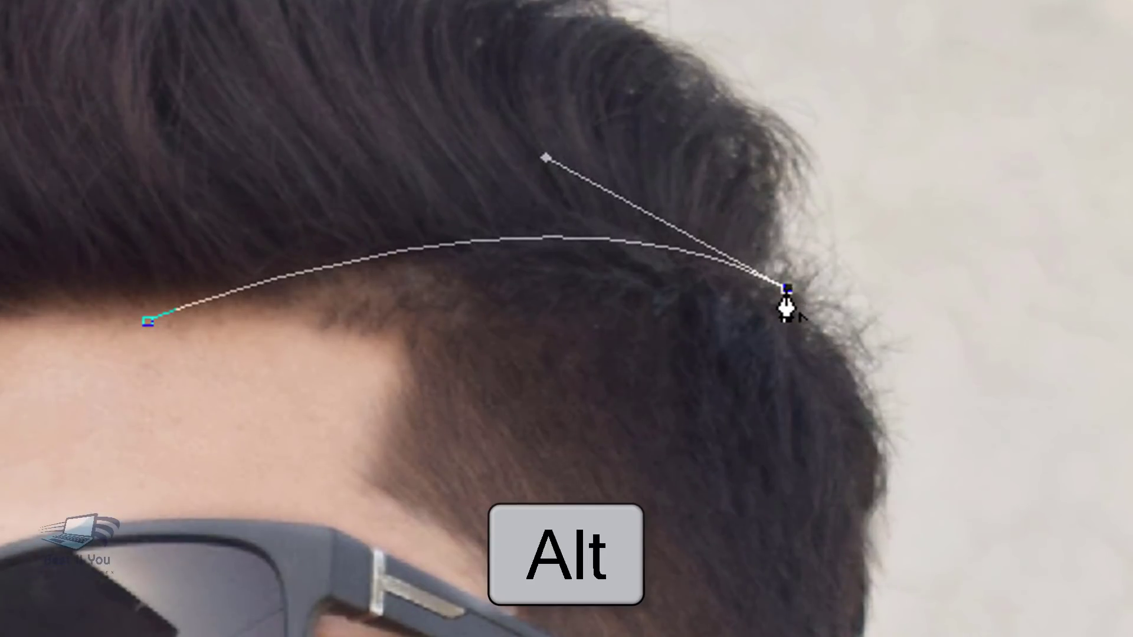
- Add a parallel lower curve back to the forehead and close the path as a thin arched strip along the hair
{"action": "left_click", "coordinate": [788, 304]}
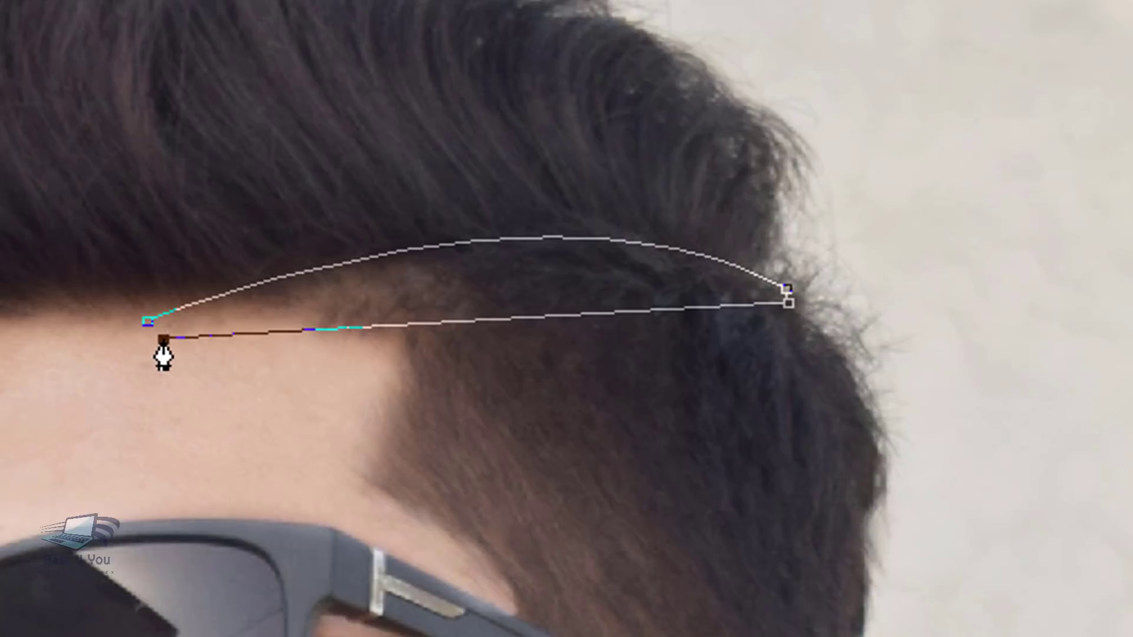
{"action": "left_click_drag", "start_coordinate": [163, 340], "coordinate": [74, 465]}
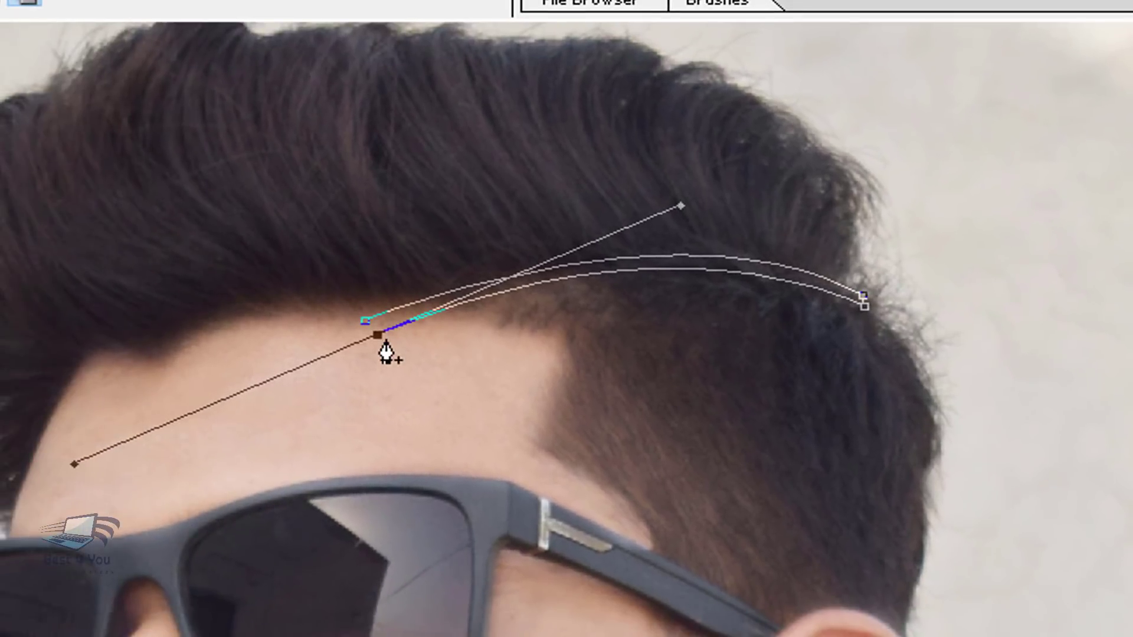
{"action": "left_click", "coordinate": [378, 335]}
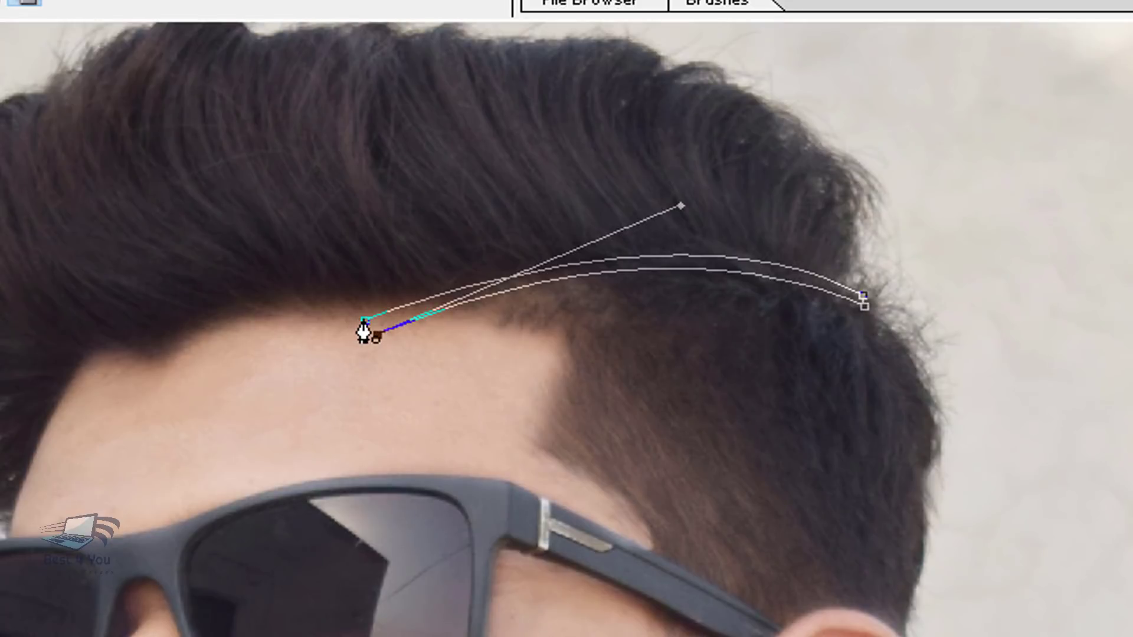
{"action": "left_click", "coordinate": [365, 322]}
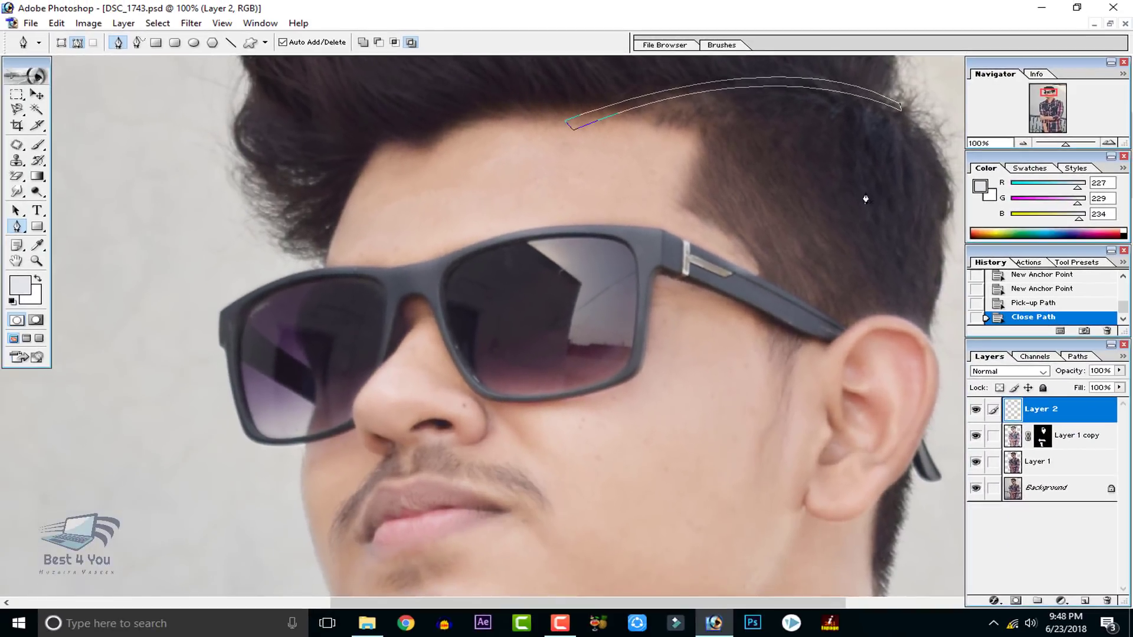
- Convert the arched path into a new anti-aliased selection with a feather radius of 0 pixels
{"action": "right_click", "coordinate": [572, 120]}
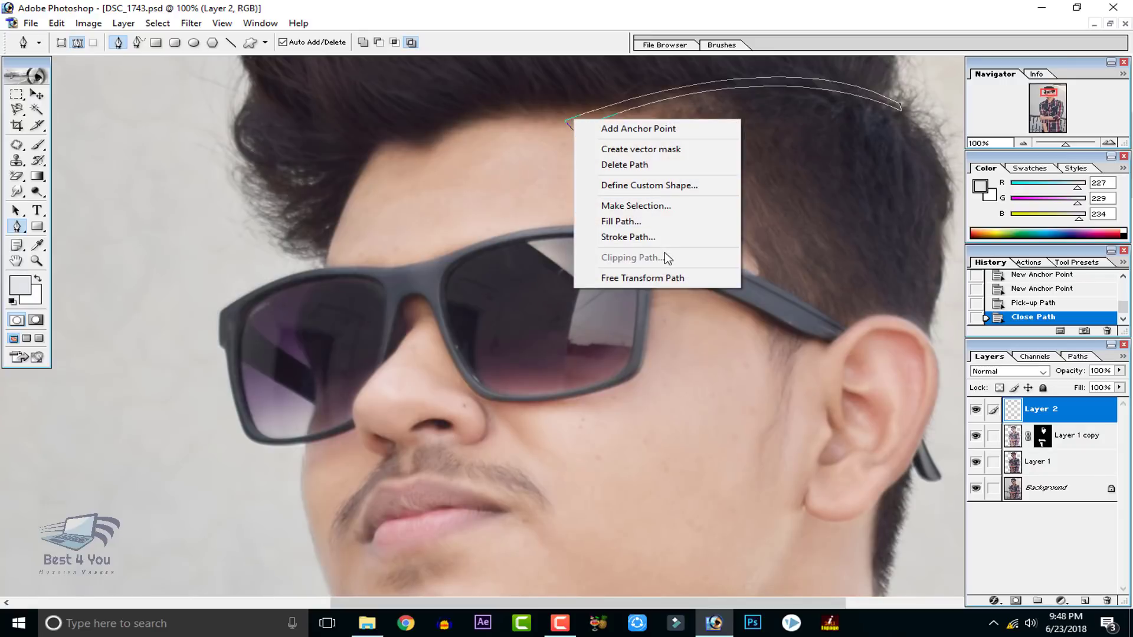
{"action": "left_click", "coordinate": [660, 206]}
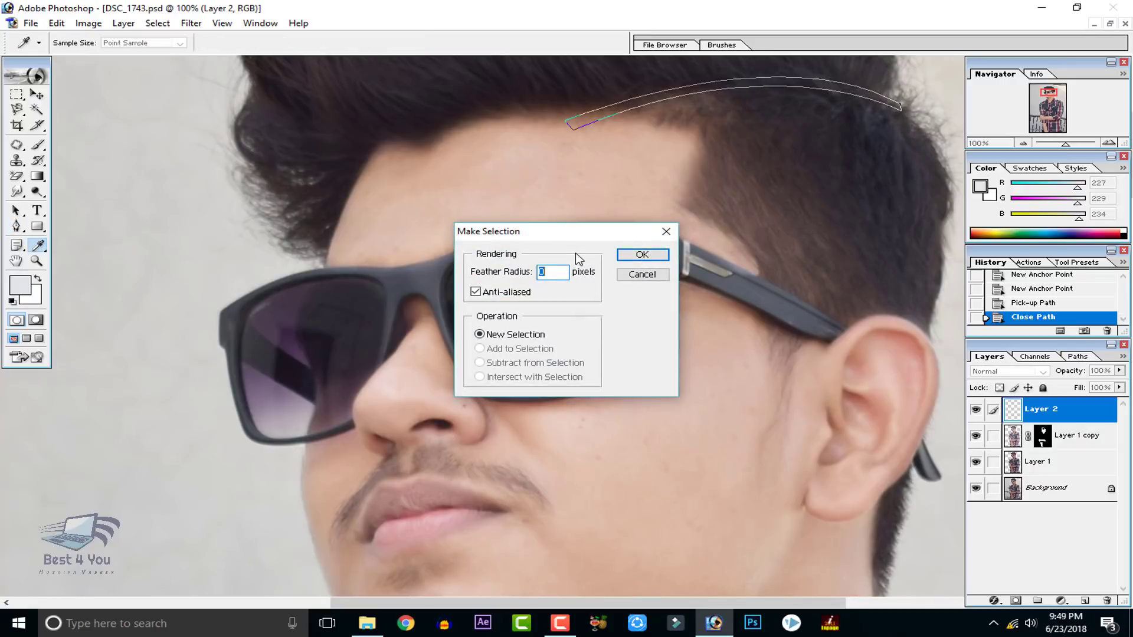
{"action": "key", "text": "Return"}
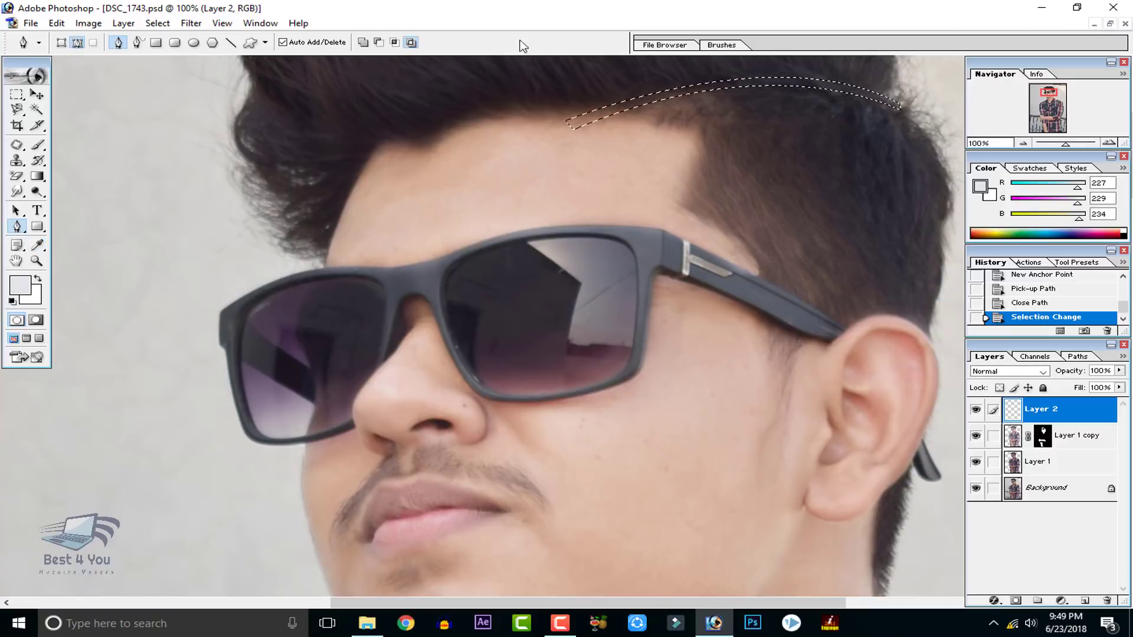
- Sample the forehead skin tone as foreground colour (RGB 216, 180, 162) and paint the strip selection on Layer 2 with a 100 px brush
{"action": "left_click", "coordinate": [19, 286]}
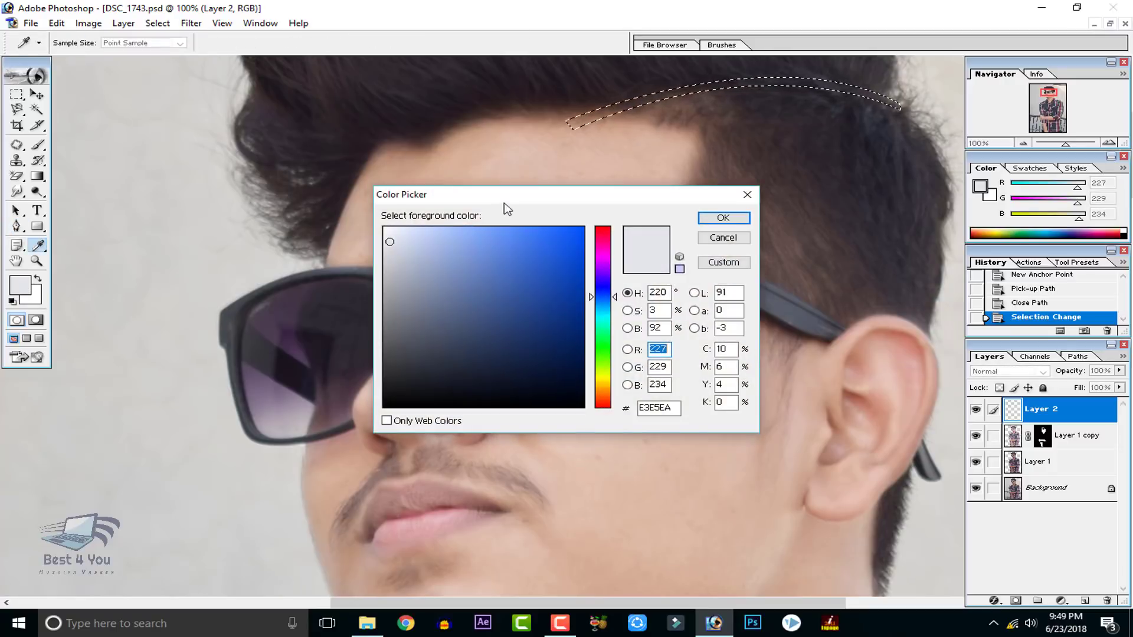
{"action": "left_click", "coordinate": [602, 137]}
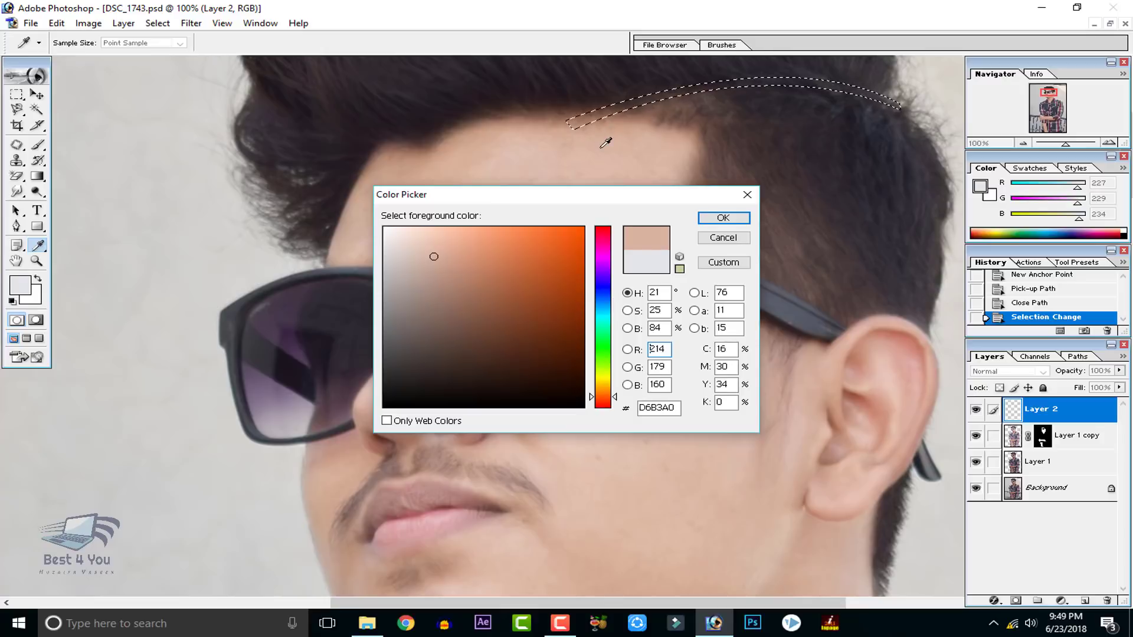
{"action": "left_click", "coordinate": [707, 219]}
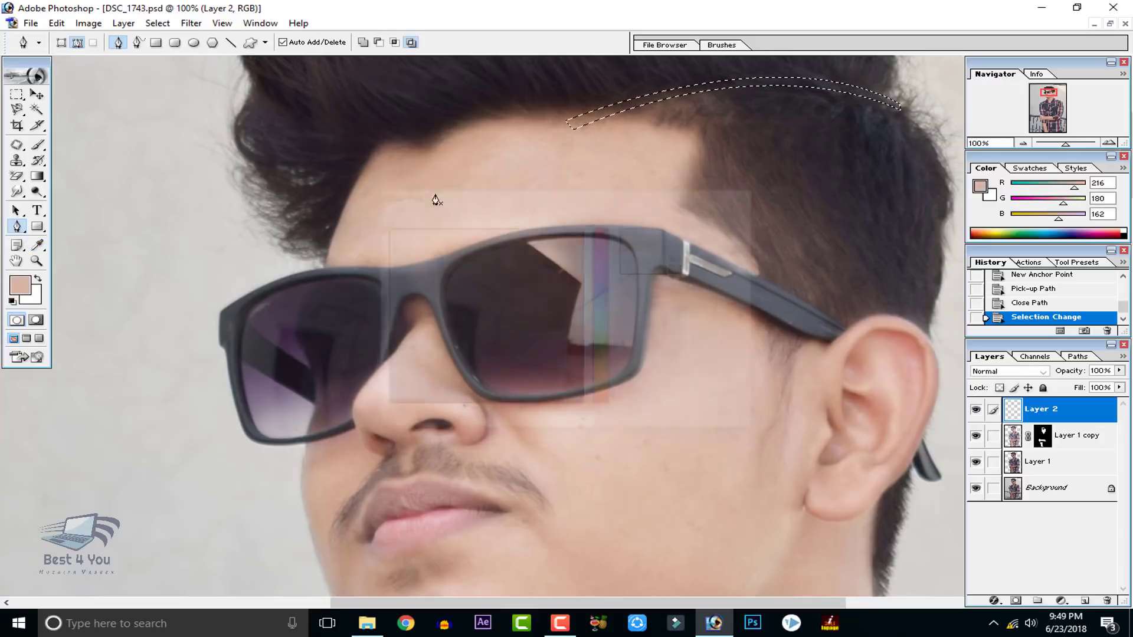
{"action": "left_click", "coordinate": [38, 145]}
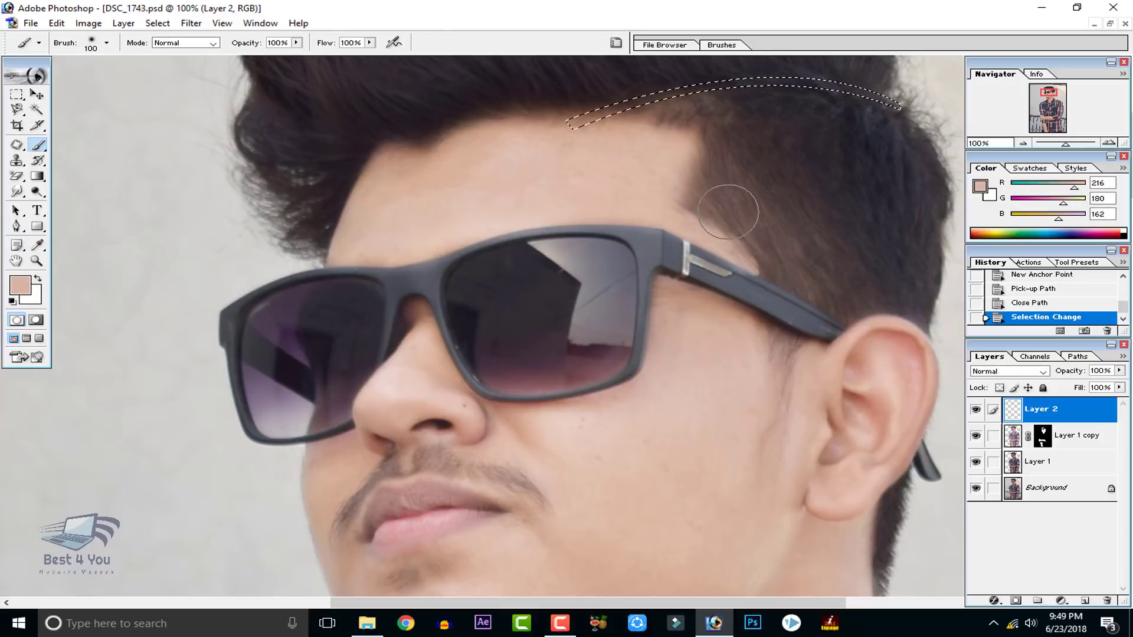
{"action": "left_click_drag", "start_coordinate": [777, 144], "coordinate": [749, 237]}
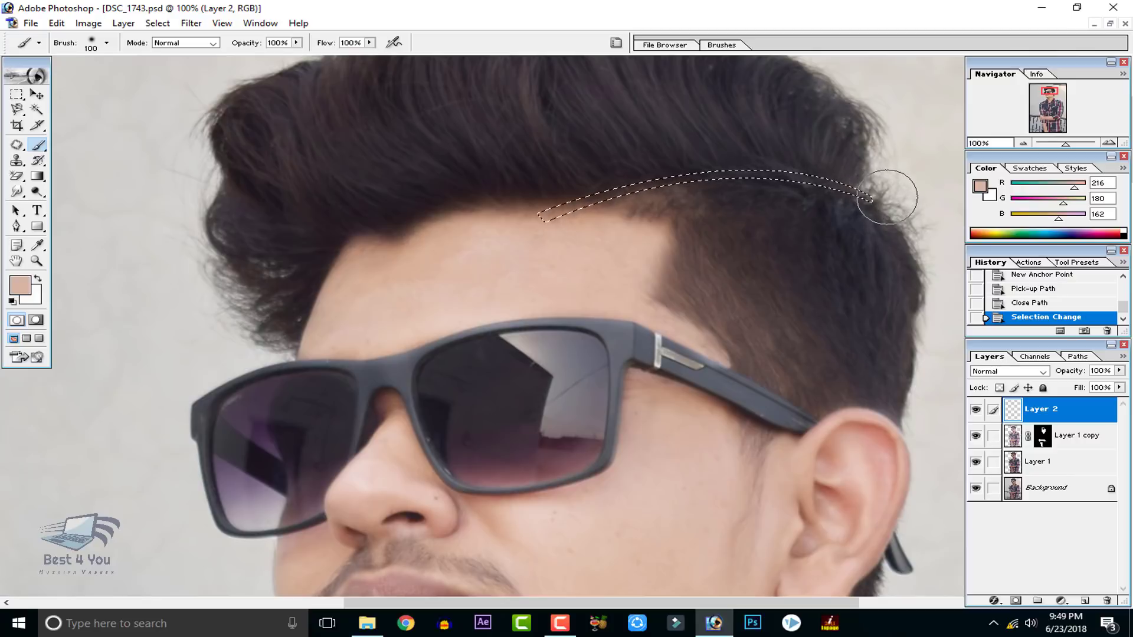
{"action": "left_click_drag", "start_coordinate": [629, 192], "coordinate": [632, 190]}
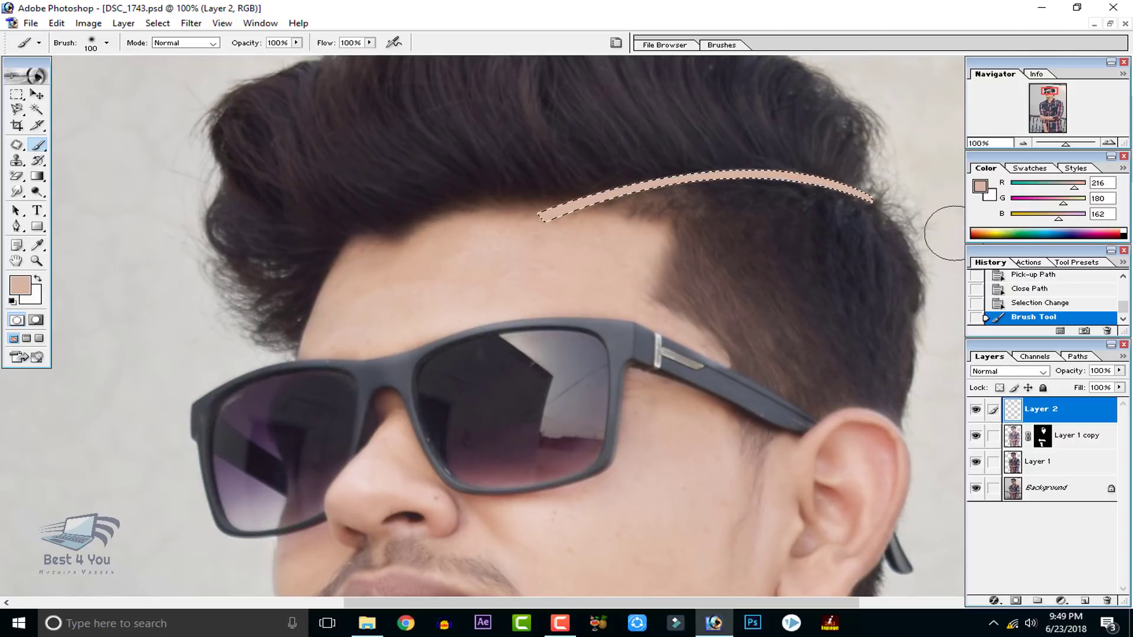
- Deselect the painted strip in the hair
{"action": "left_click", "coordinate": [12, 225]}
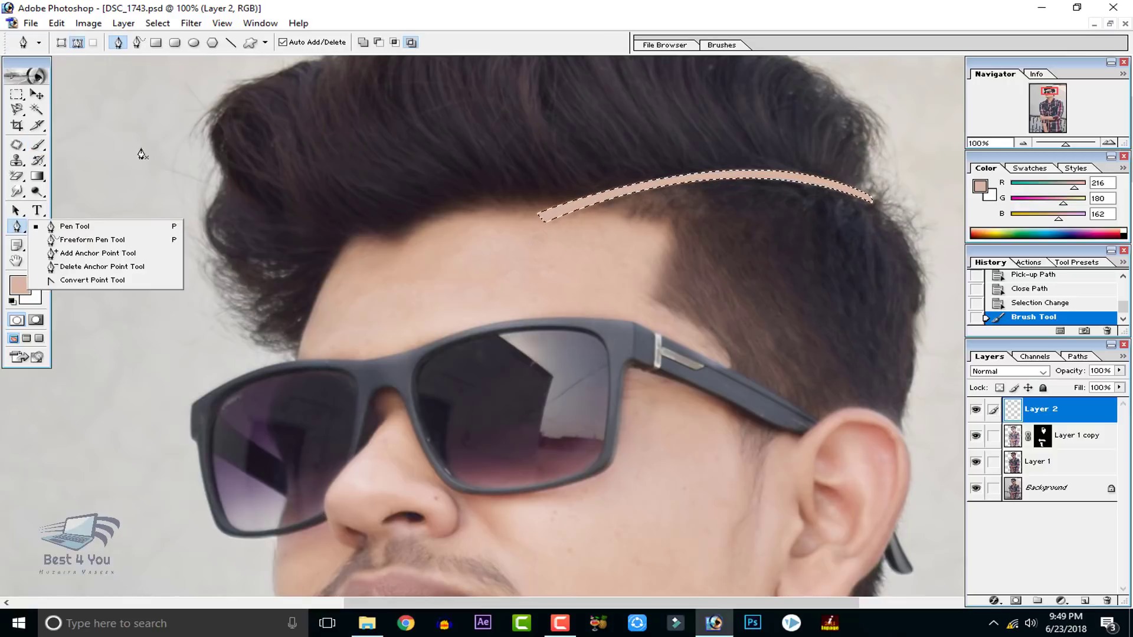
{"action": "key", "text": "l"}
{"action": "right_click", "coordinate": [389, 189]}
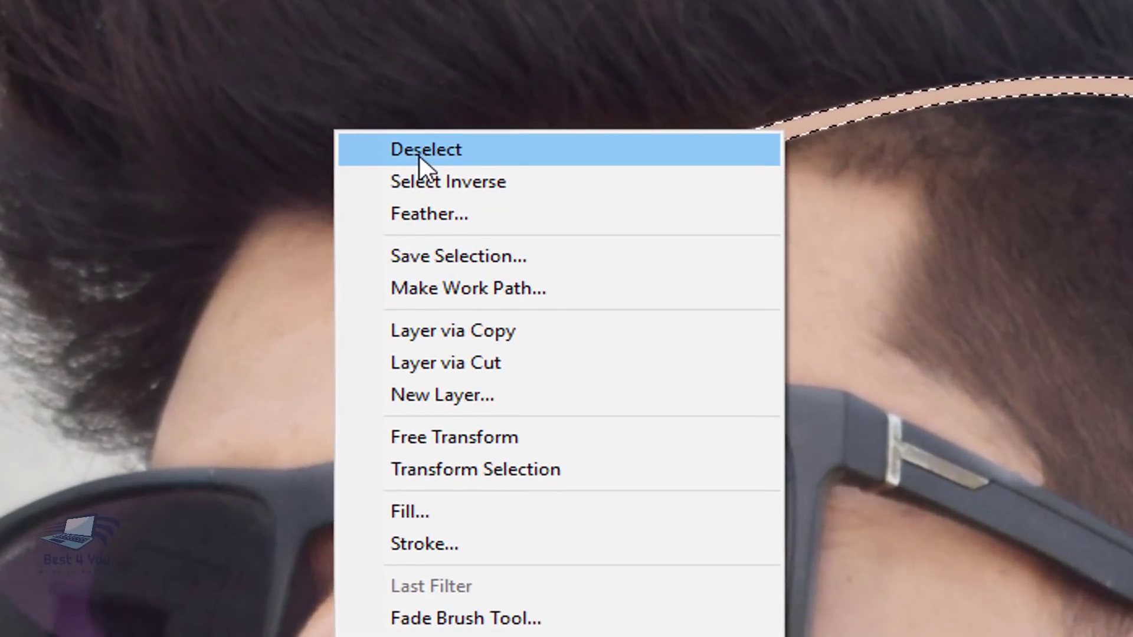
{"action": "left_click", "coordinate": [428, 205]}
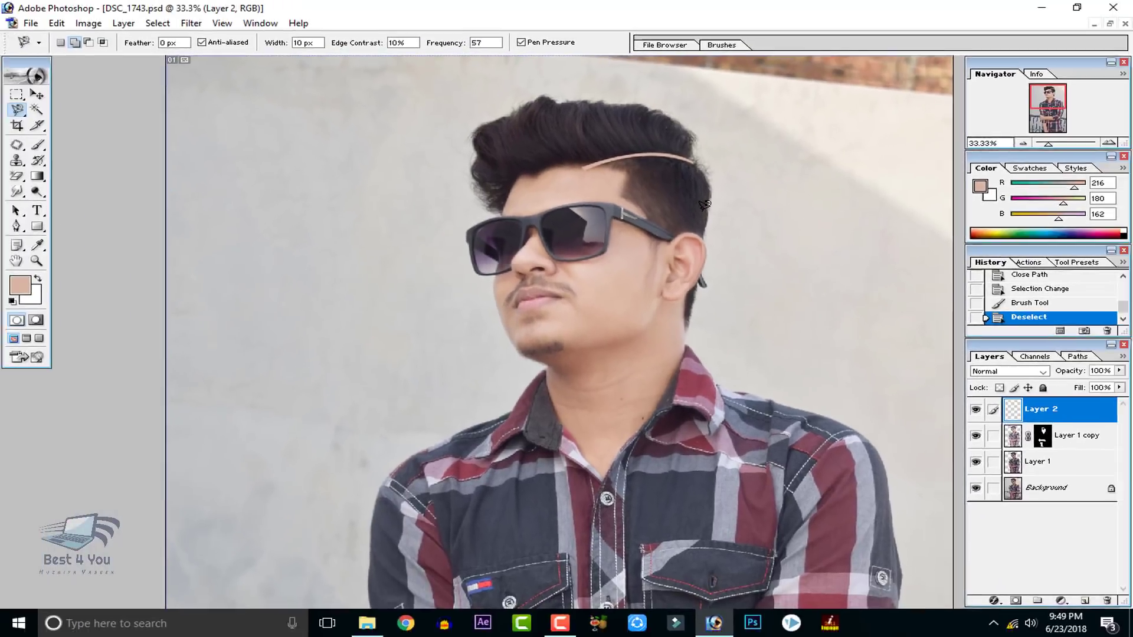
- Soften the painted hair line on Layer 2 with a Gaussian Blur of 3.2 pixels radius
{"action": "key", "text": "ctrl+alt+0"}
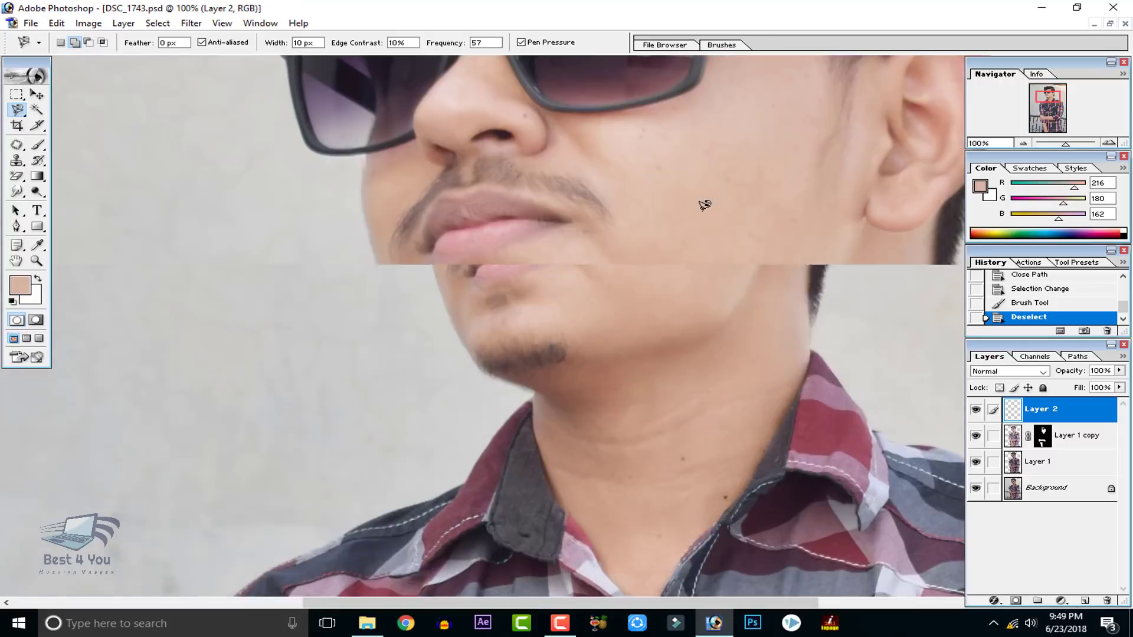
{"action": "left_click_drag", "start_coordinate": [704, 205], "coordinate": [623, 481]}
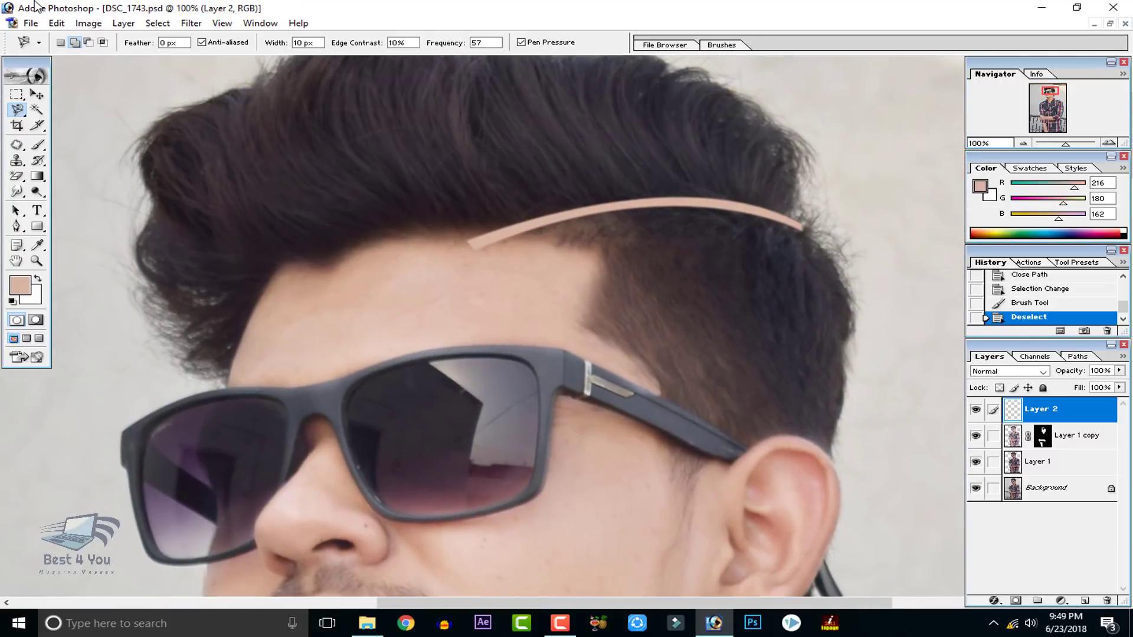
{"action": "left_click", "coordinate": [191, 23]}
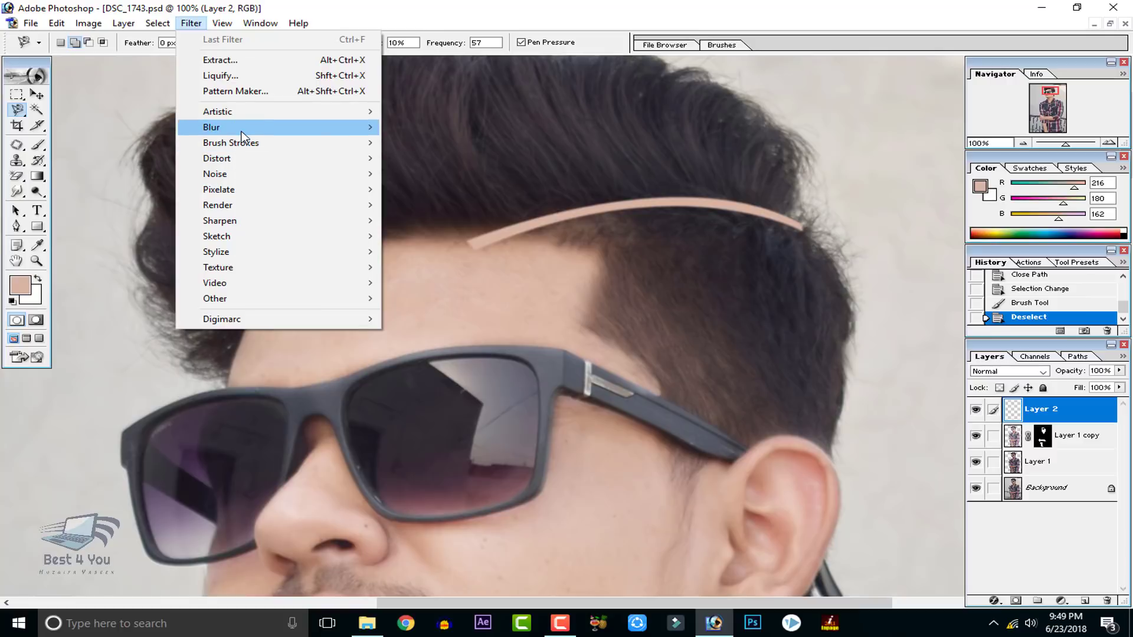
{"action": "mouse_move", "coordinate": [242, 127]}
{"action": "left_click", "coordinate": [442, 160]}
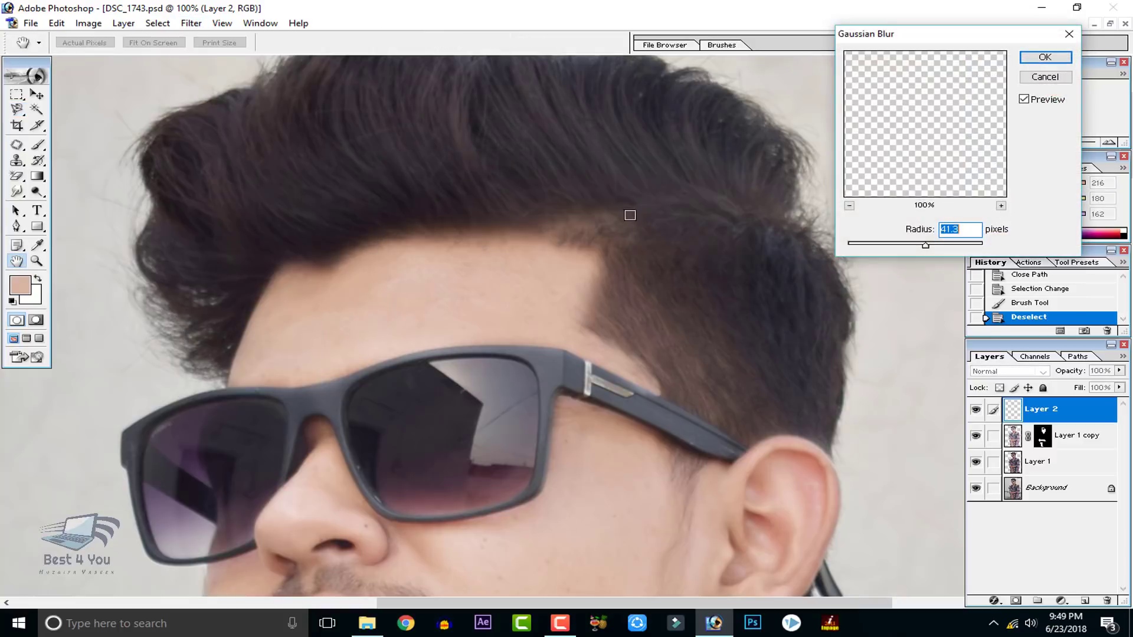
{"action": "left_click_drag", "start_coordinate": [866, 245], "coordinate": [901, 248]}
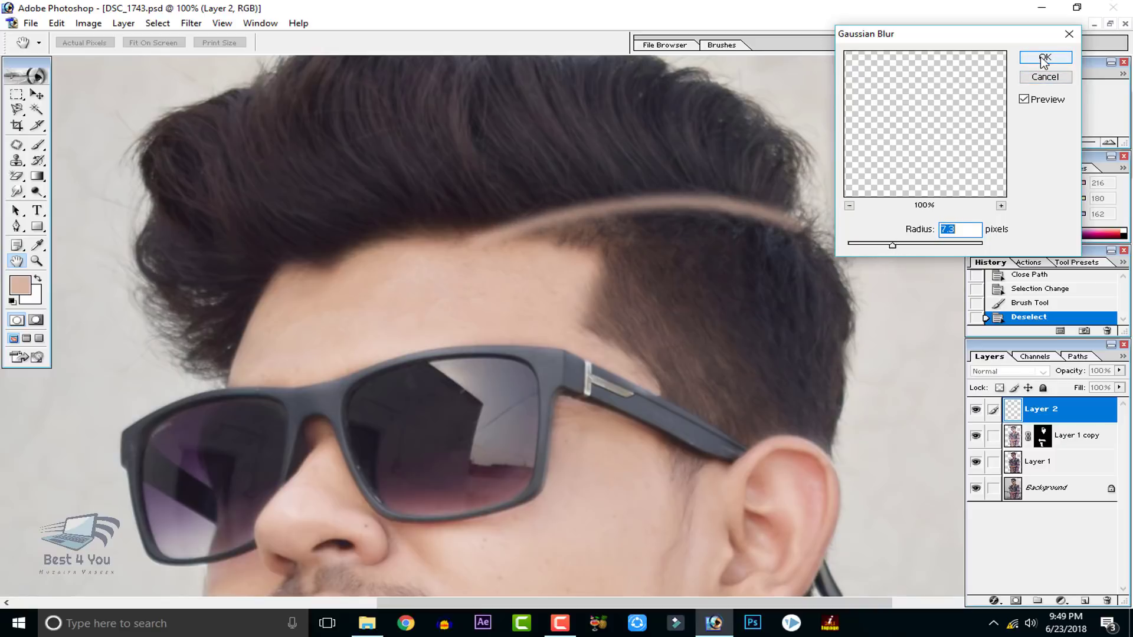
{"action": "left_click", "coordinate": [868, 245]}
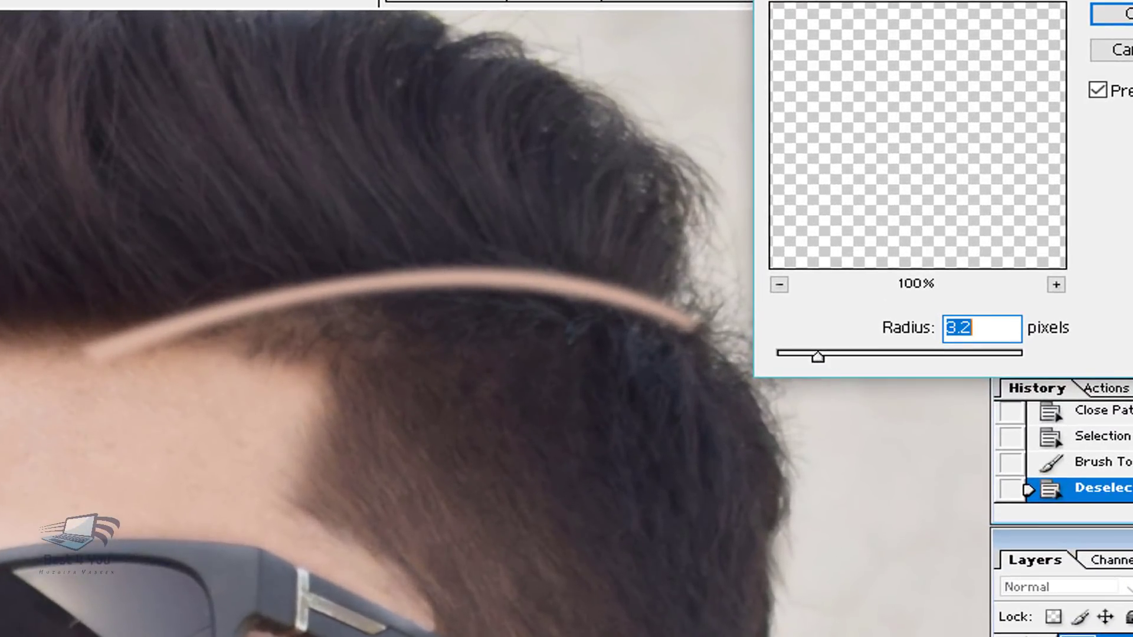
{"action": "left_click", "coordinate": [1122, 13]}
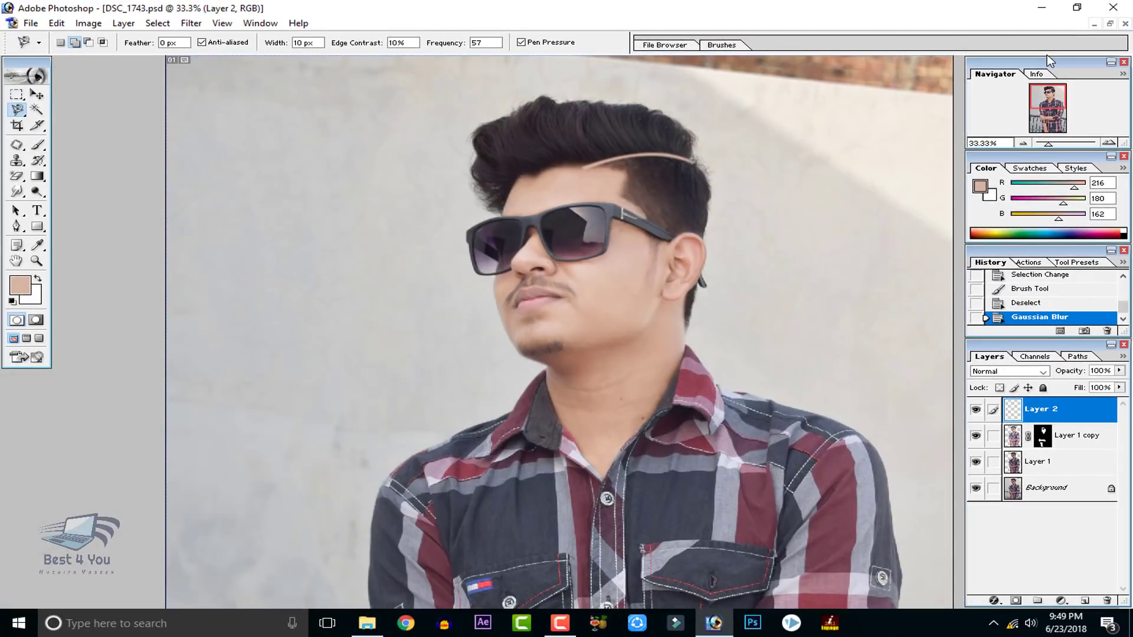
- Set the opacity of Layer 2 with the hair line to 40%
{"action": "key", "text": "ctrl+plus"}
{"action": "key", "text": "ctrl+plus"}
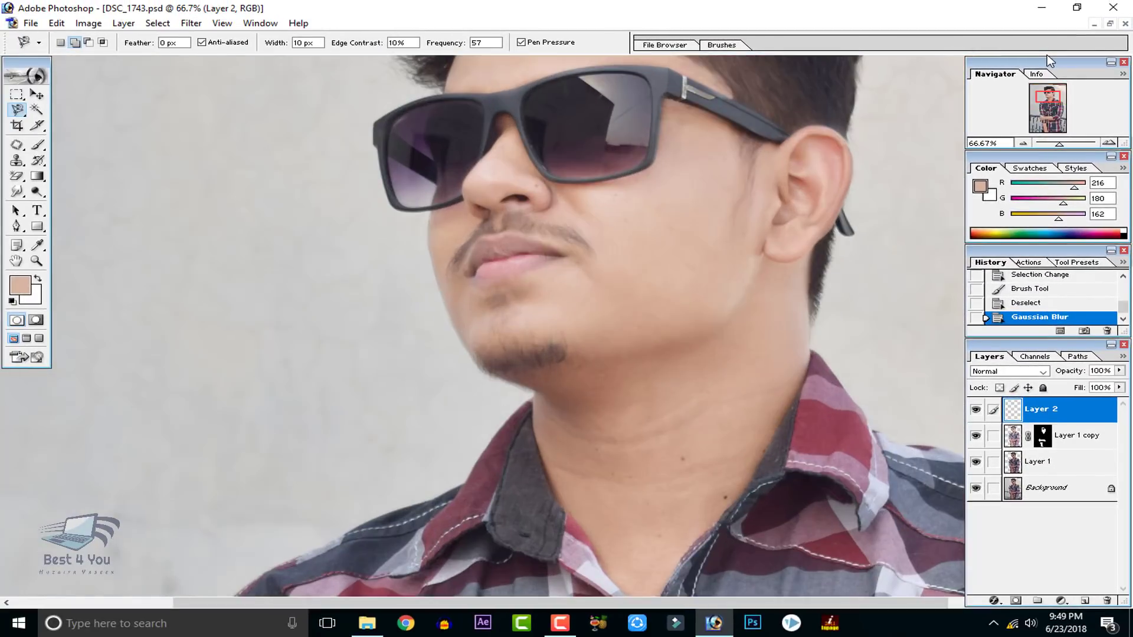
{"action": "key", "text": "alt+space"}
{"action": "left_click", "coordinate": [695, 214]}
{"action": "left_click_drag", "start_coordinate": [789, 187], "coordinate": [751, 335]}
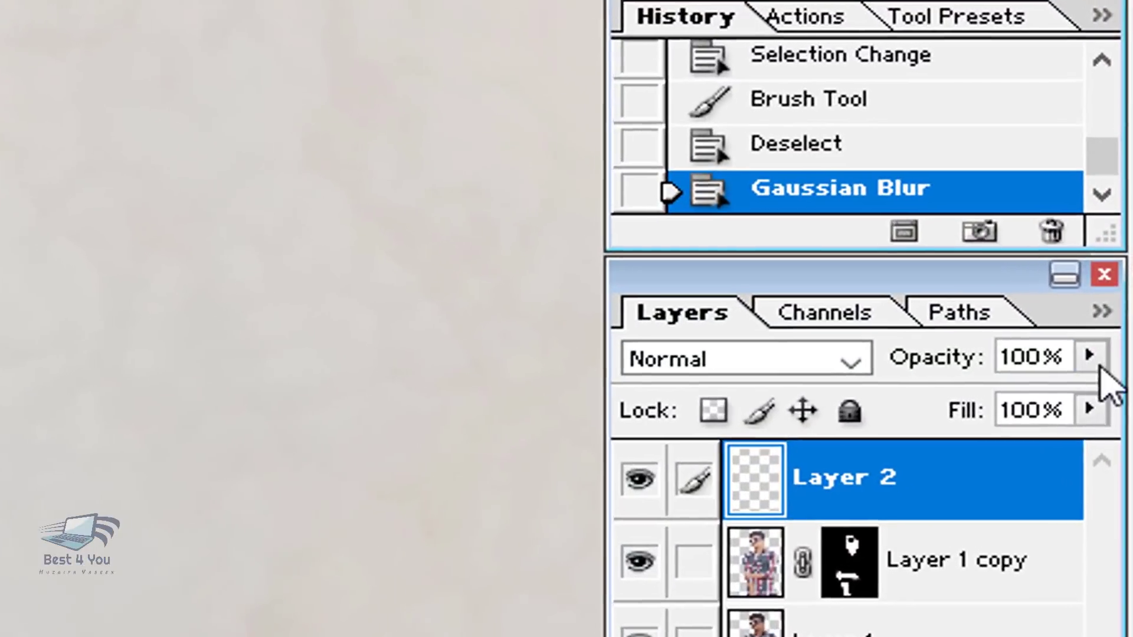
{"action": "left_click", "coordinate": [1119, 371]}
{"action": "left_click", "coordinate": [935, 401]}
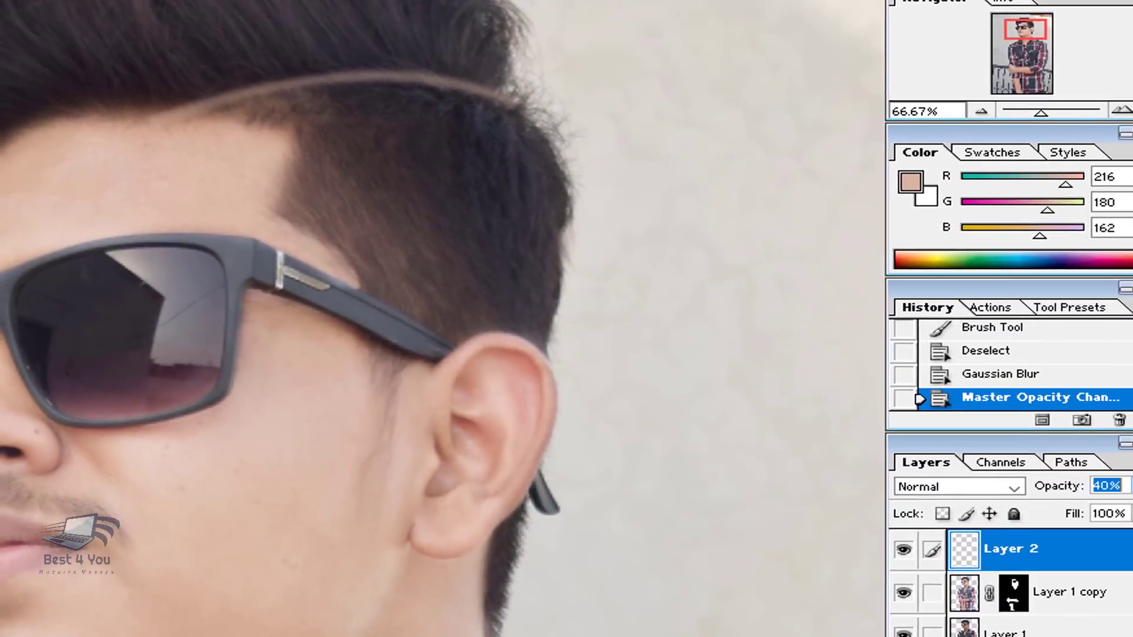
- Set the fill of Layer 2 to 63% and review the hair line on the portrait
{"action": "left_click", "coordinate": [1111, 513]}
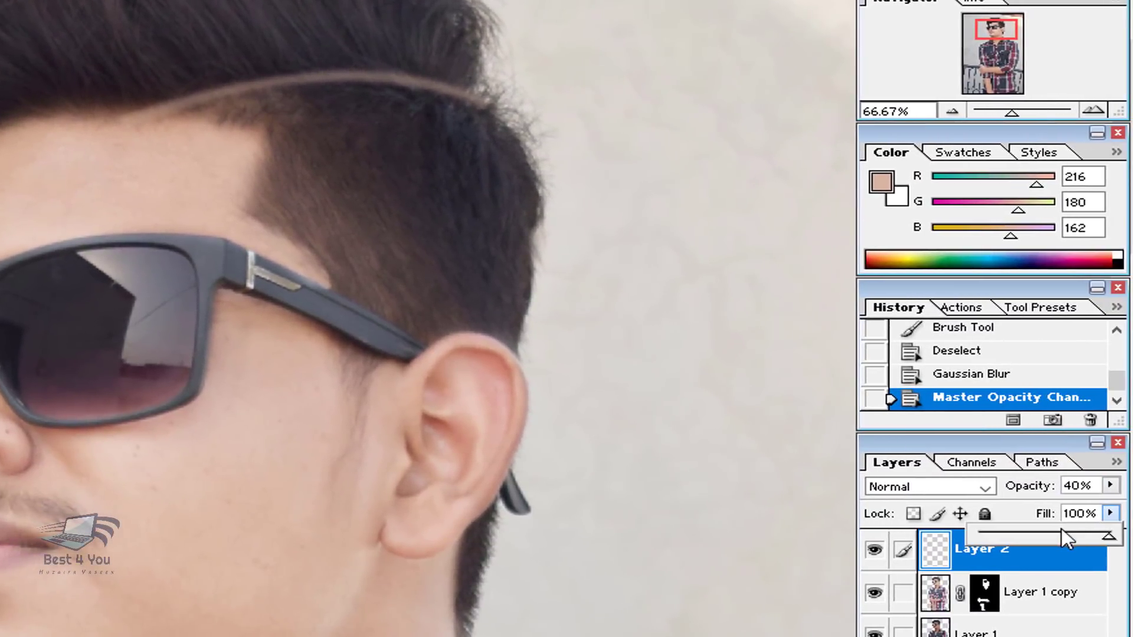
{"action": "left_click", "coordinate": [1062, 530]}
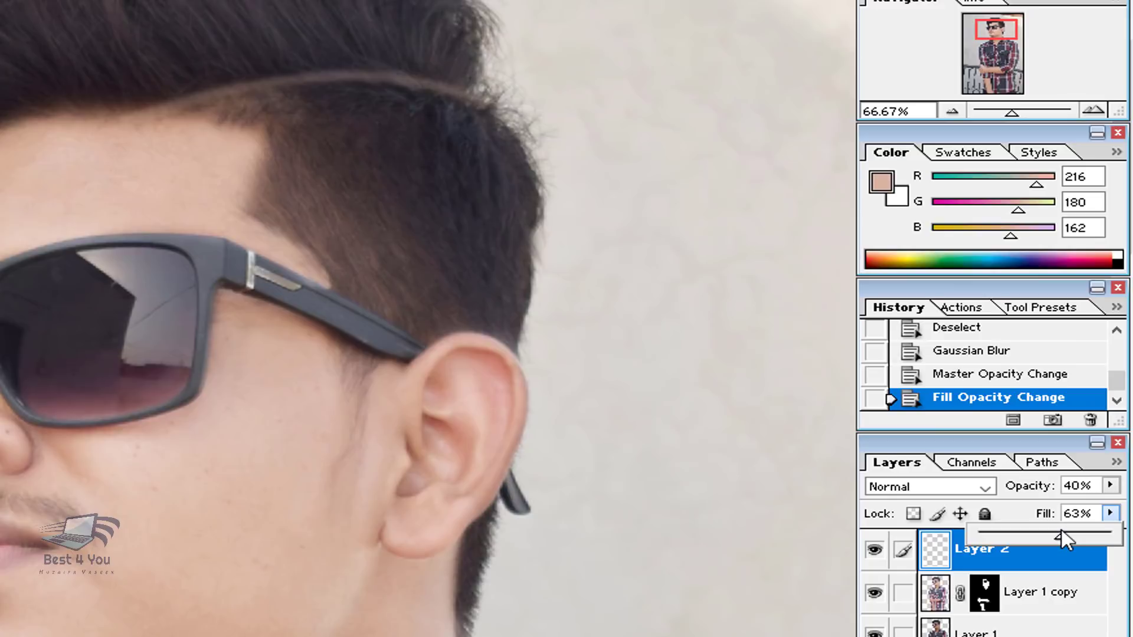
{"action": "key", "text": "ctrl+minus"}
{"action": "key", "text": "ctrl+minus"}
{"action": "key", "text": "ctrl+minus"}
{"action": "key", "text": "ctrl+minus"}
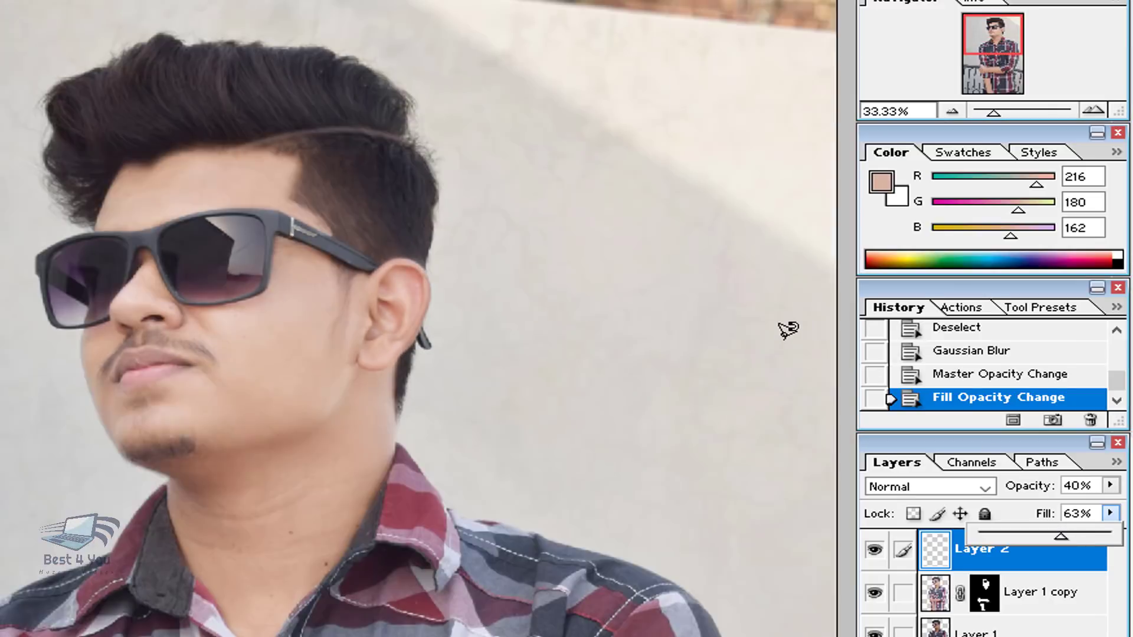
- Inspect the faded hair line on the man's head in the whole portrait and close up
{"action": "key", "text": "ctrl+minus"}
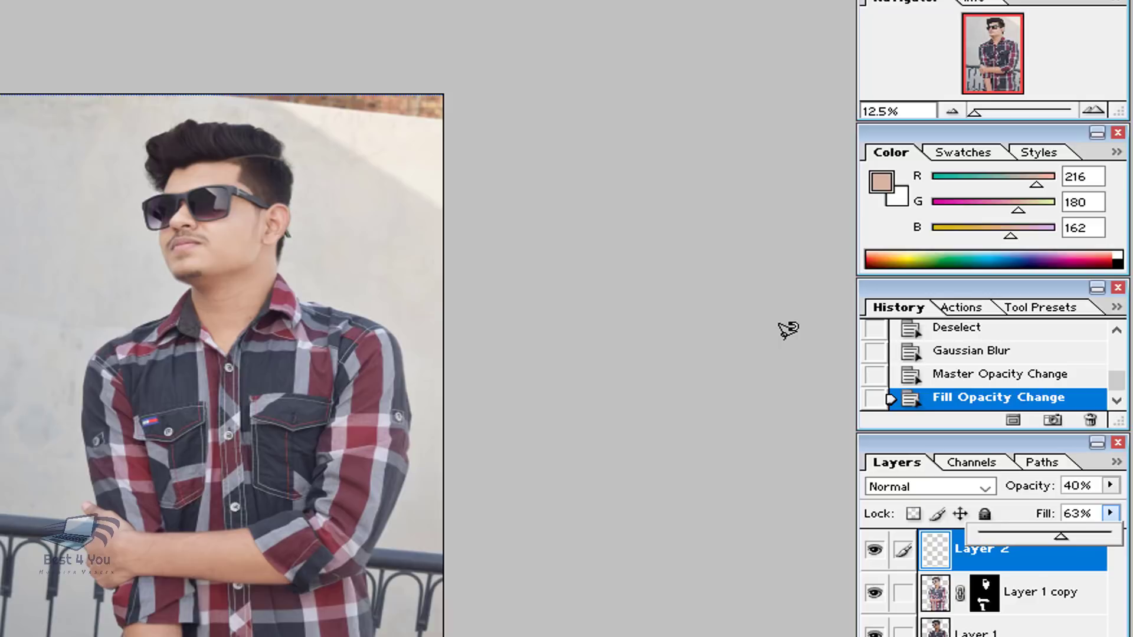
{"action": "key", "text": "ctrl+plus"}
{"action": "key", "text": "ctrl+plus"}
{"action": "key", "text": "ctrl+plus"}
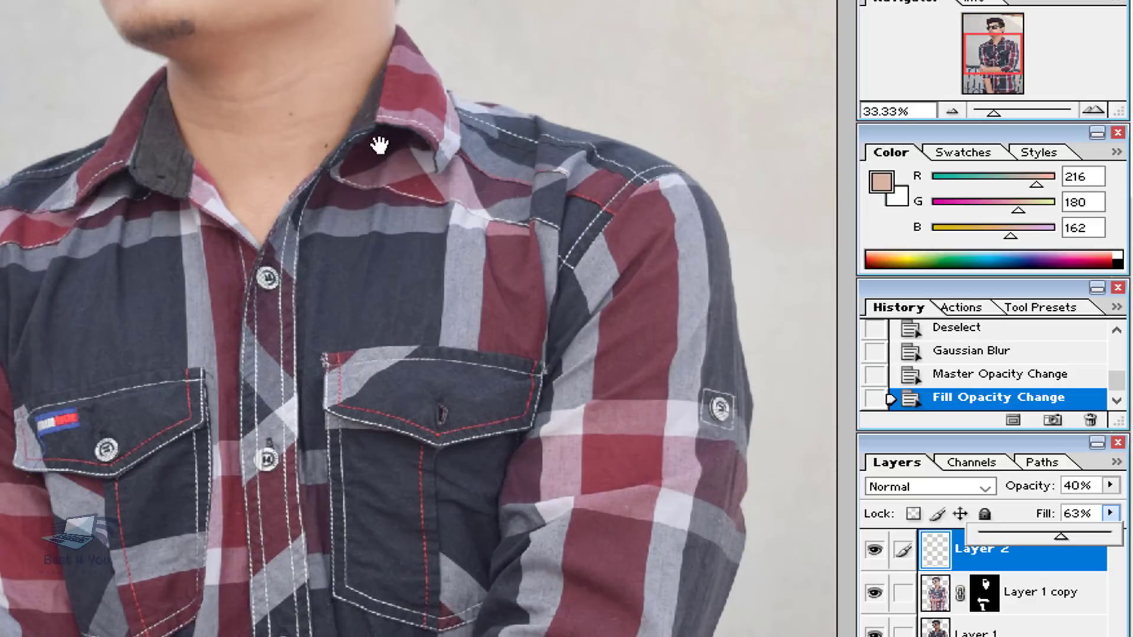
{"action": "left_click_drag", "start_coordinate": [379, 144], "coordinate": [380, 585]}
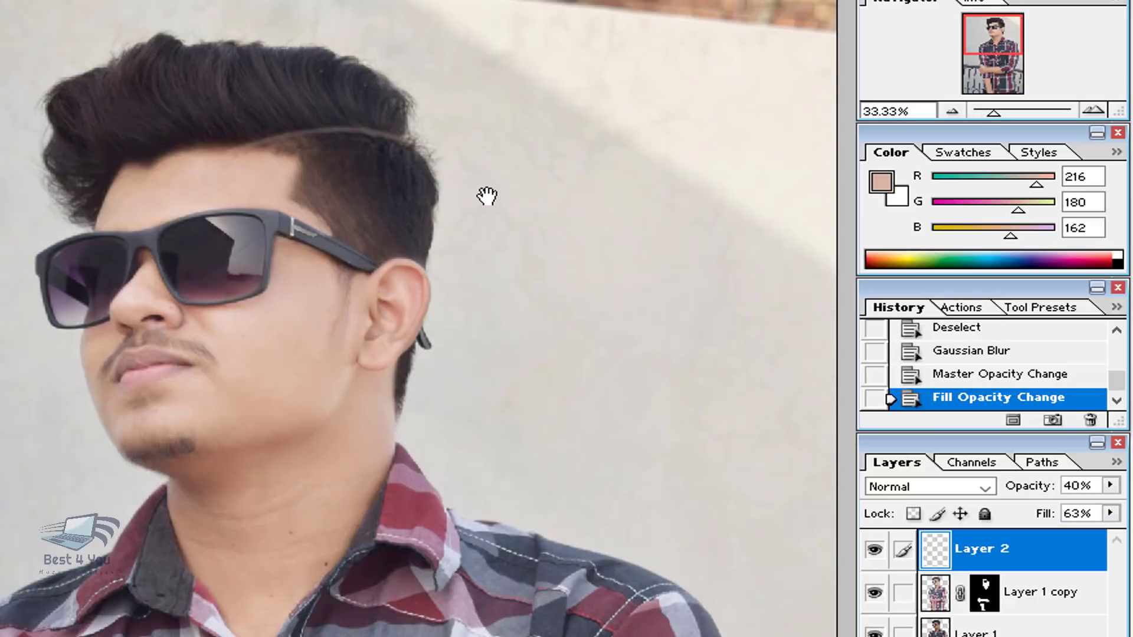
{"action": "key", "text": "ctrl+plus"}
{"action": "left_click_drag", "start_coordinate": [487, 196], "coordinate": [410, 470]}
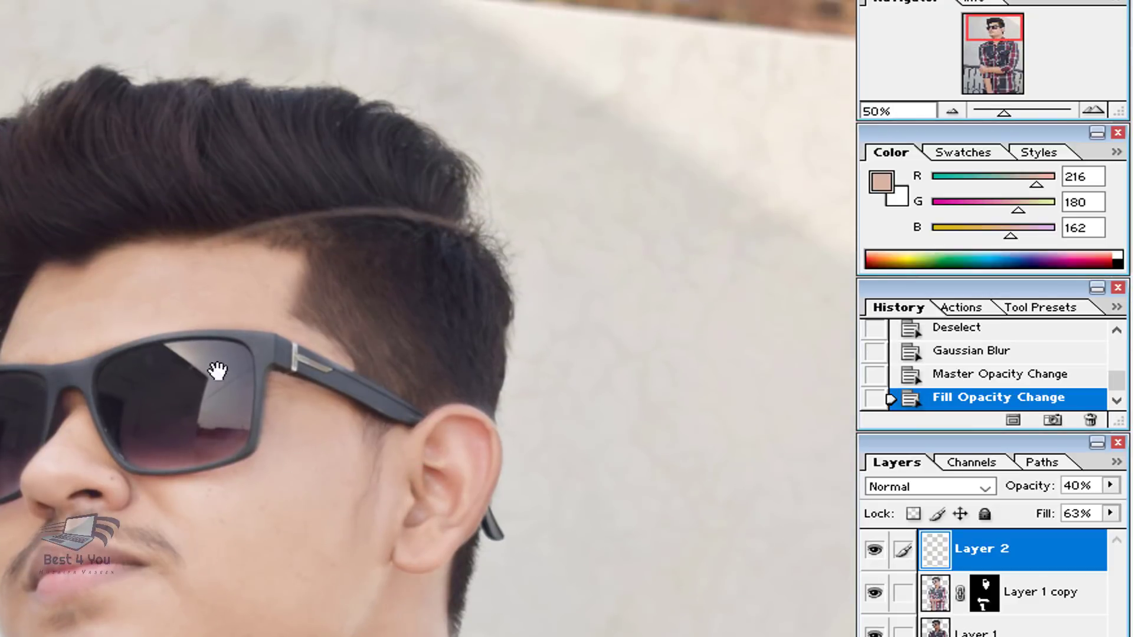
- Apply the layer mask of Layer 1 copy so that only the brightened skin areas remain on the layer
{"action": "left_click", "coordinate": [945, 609]}
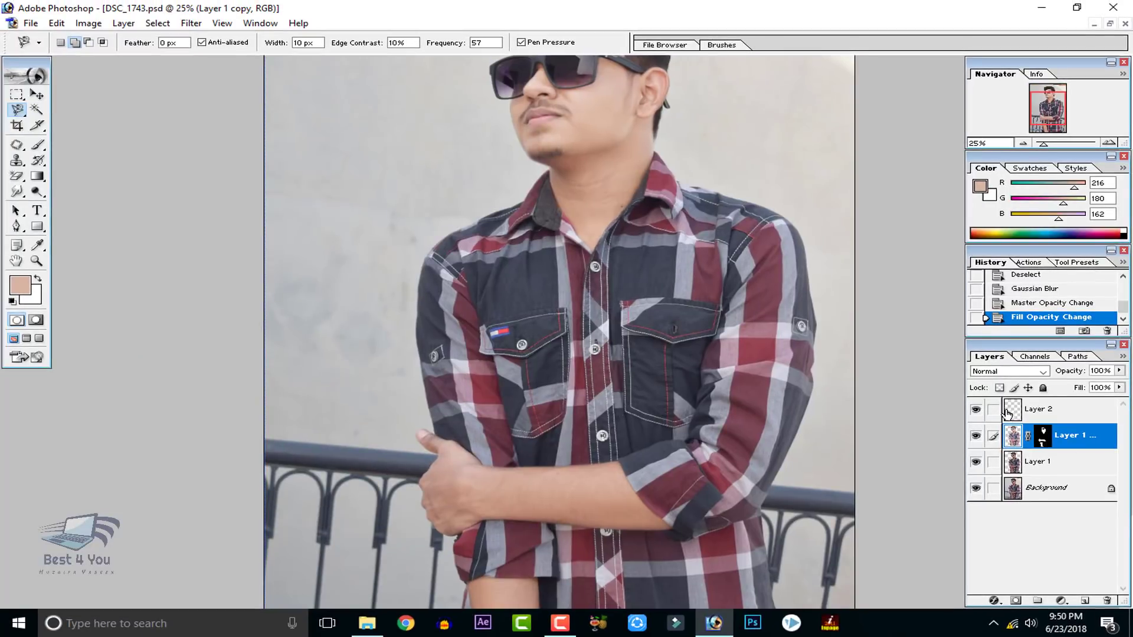
{"action": "left_click", "coordinate": [1042, 436]}
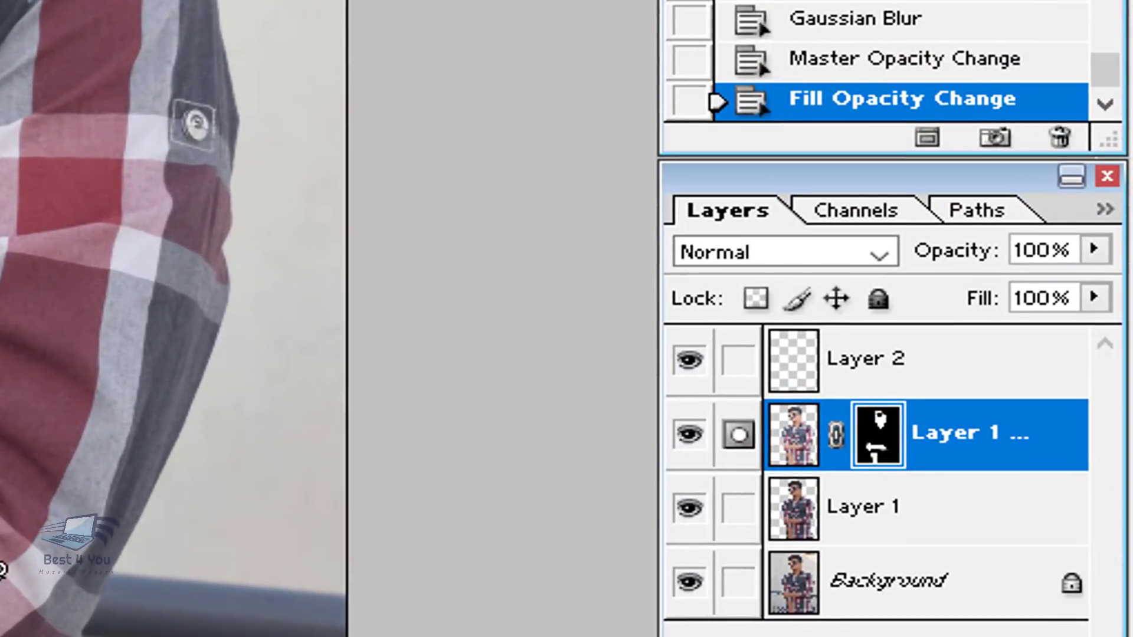
{"action": "right_click", "coordinate": [881, 421]}
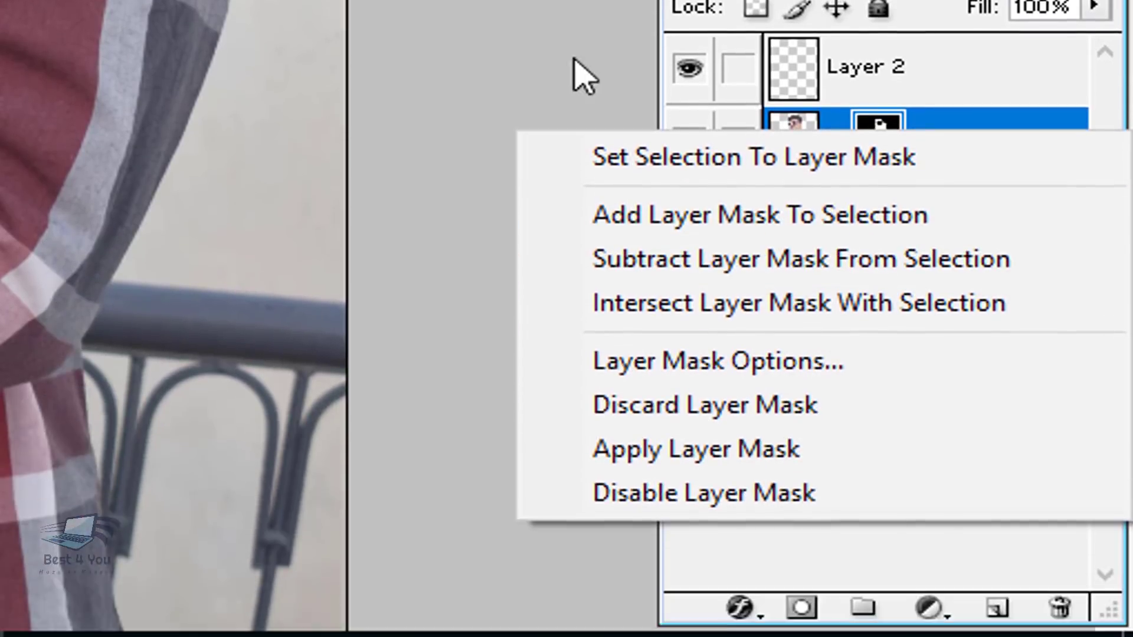
{"action": "left_click", "coordinate": [584, 77]}
{"action": "left_click", "coordinate": [806, 151]}
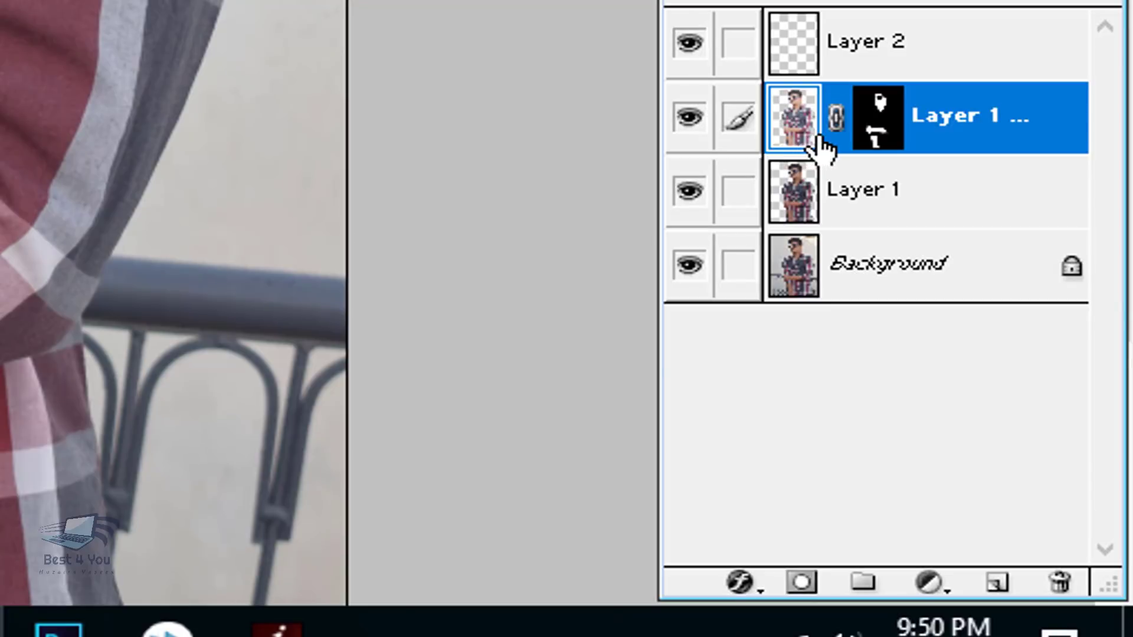
{"action": "right_click", "coordinate": [820, 161]}
{"action": "left_click", "coordinate": [873, 121]}
{"action": "left_click", "coordinate": [873, 122]}
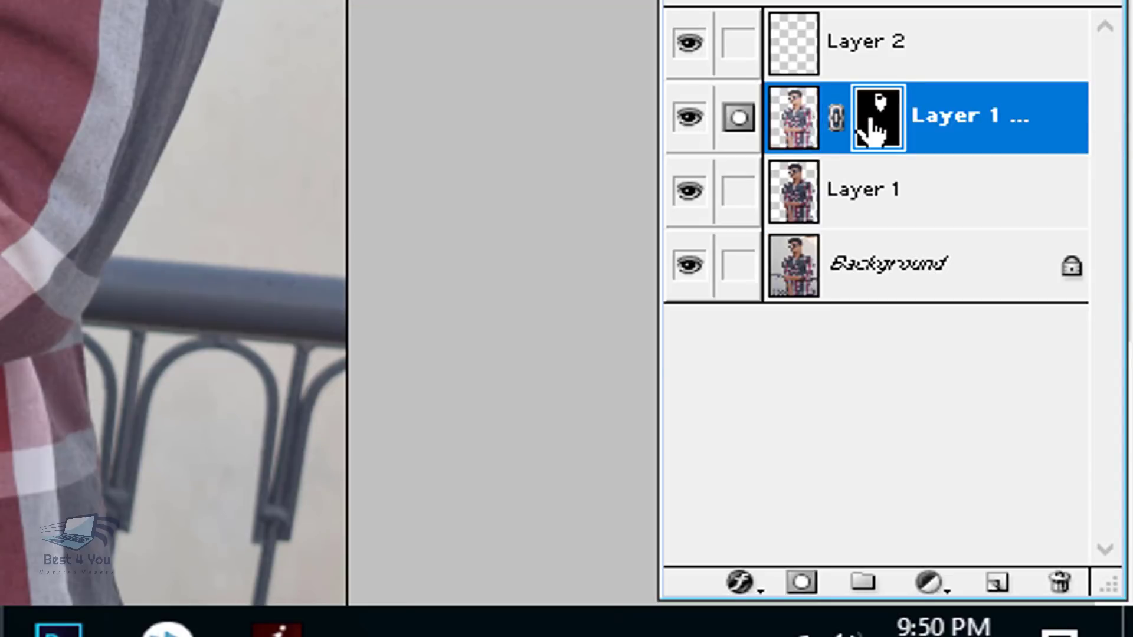
{"action": "right_click", "coordinate": [873, 127]}
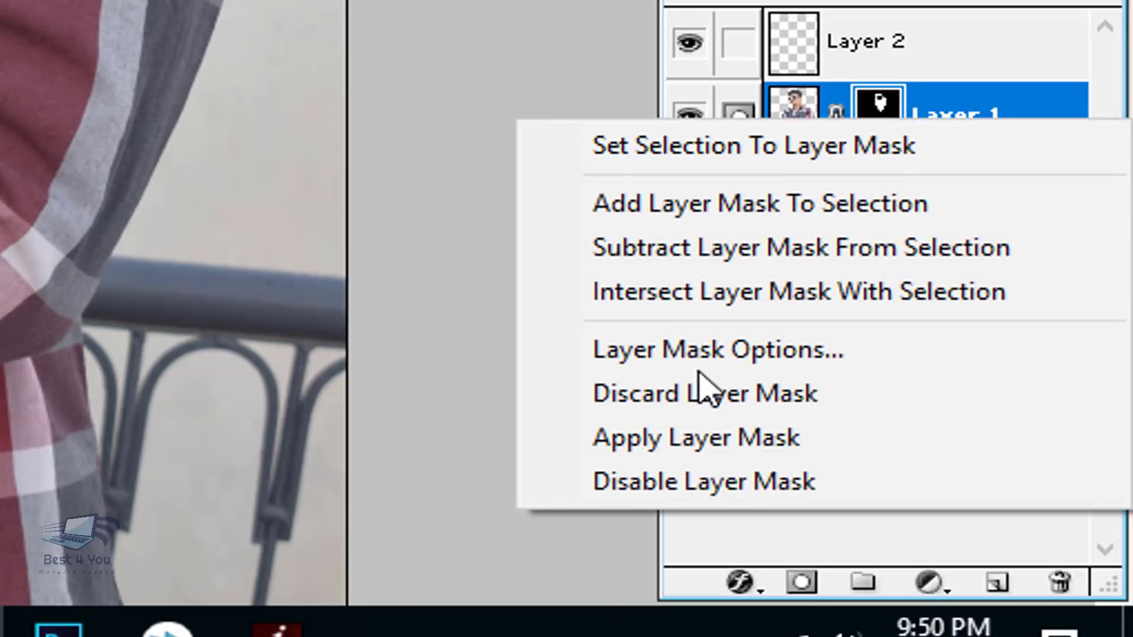
{"action": "left_click", "coordinate": [710, 442]}
- Hide and show Layer 1 copy to compare the portrait with and without the brightened skin
{"action": "left_click", "coordinate": [687, 116]}
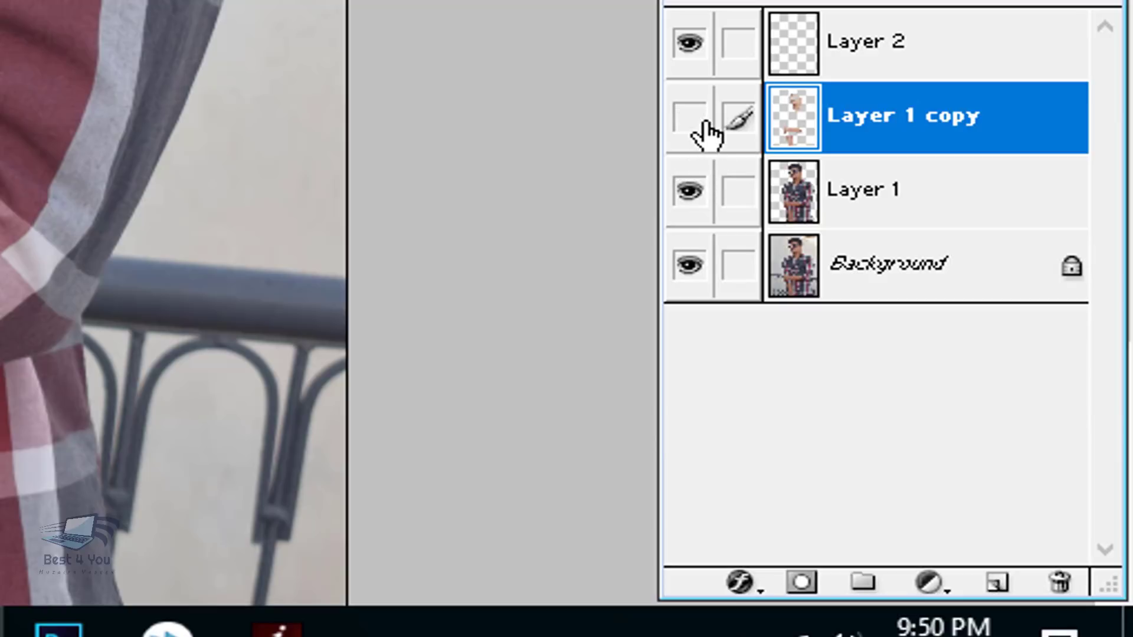
{"action": "left_click", "coordinate": [688, 115]}
{"action": "left_click", "coordinate": [767, 194]}
{"action": "left_click", "coordinate": [767, 193]}
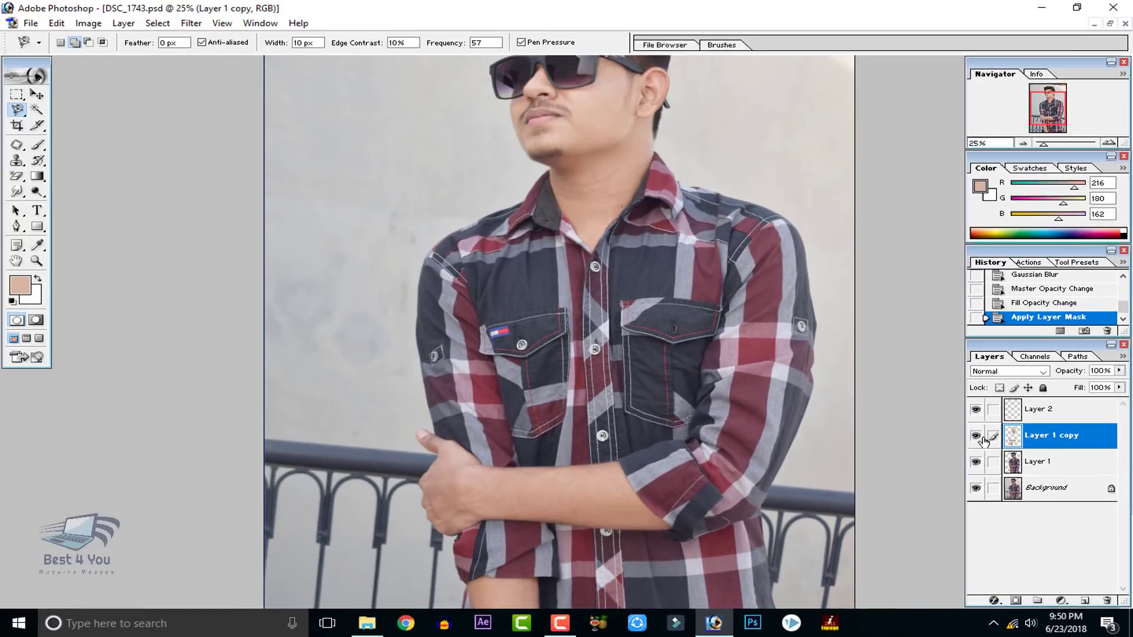
- Duplicate Layer 1, the man's cutout, directly above itself
{"action": "left_click", "coordinate": [1016, 466]}
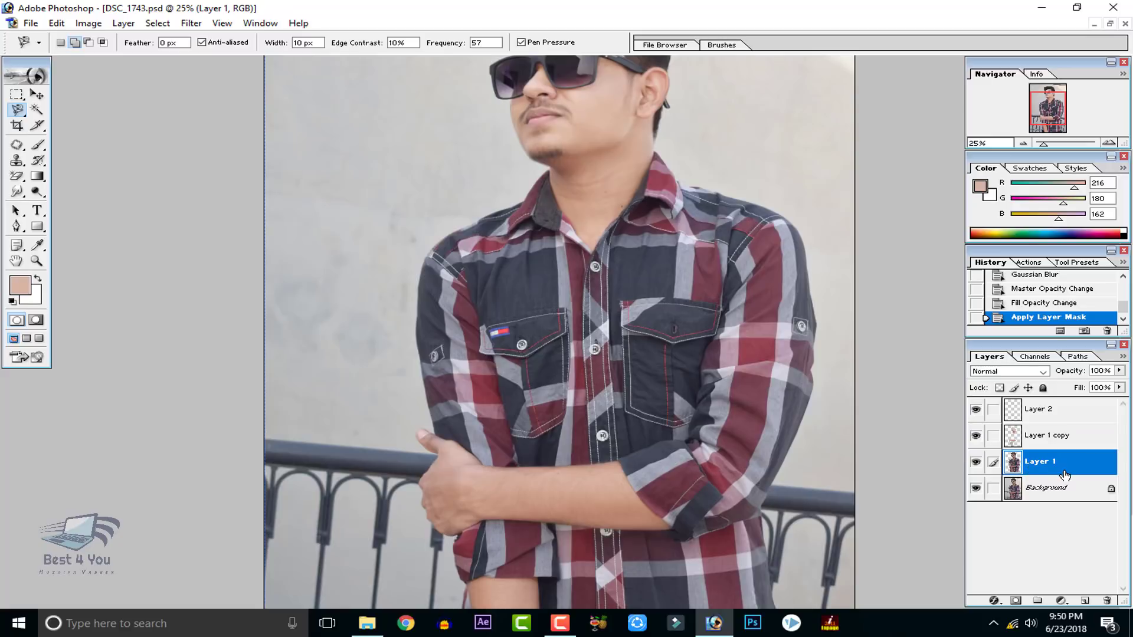
{"action": "key", "text": "ctrl+plus"}
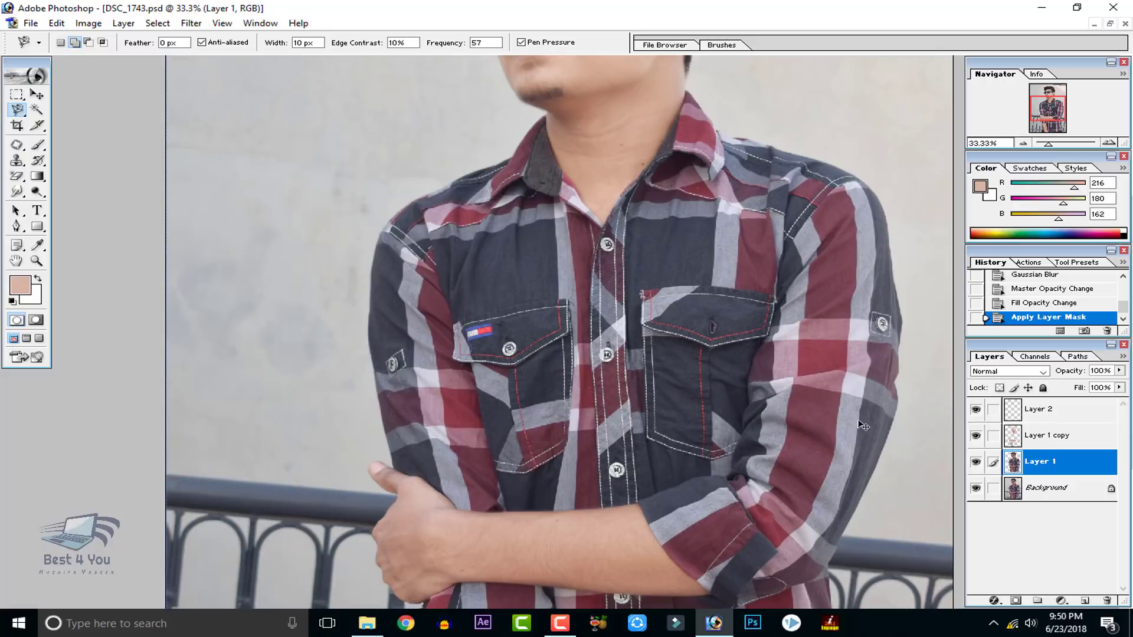
{"action": "key", "text": "ctrl+j"}
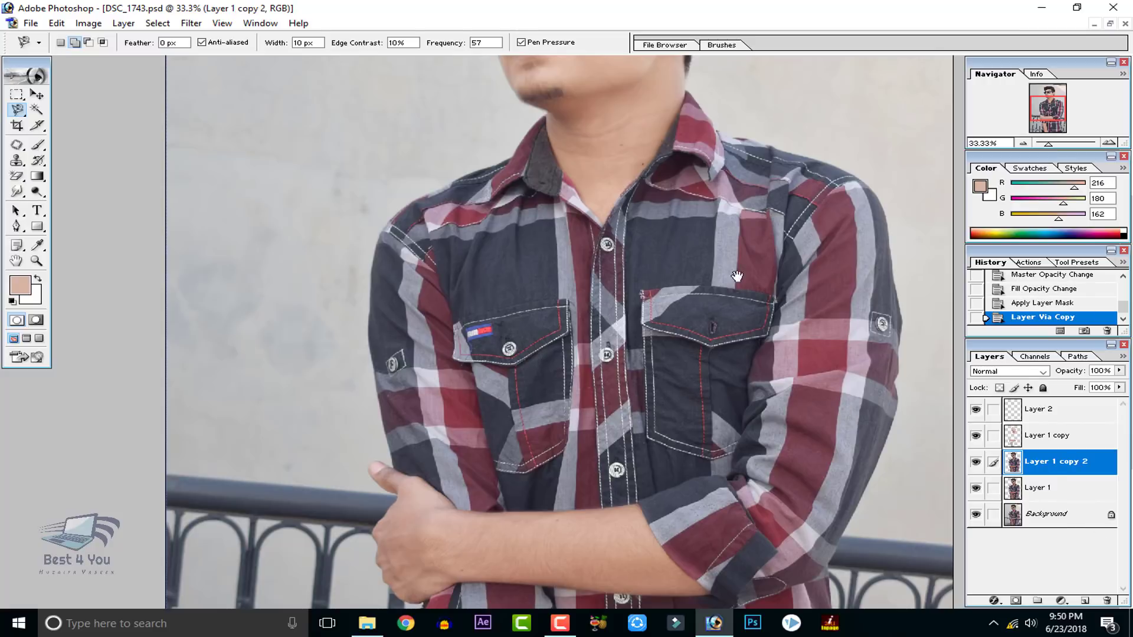
- Choose the Smudge tool with the 39 px speckled brush for working on the man's hair
{"action": "scroll", "coordinate": [737, 276], "scroll_direction": "up", "scroll_amount": 5}
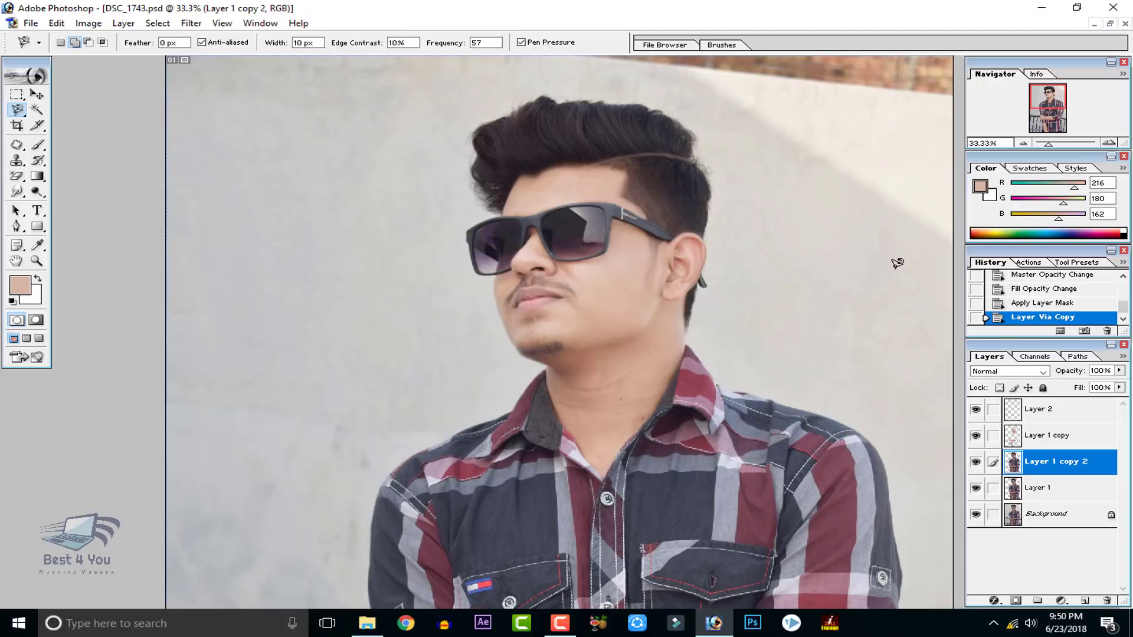
{"action": "key", "text": "ctrl+plus"}
{"action": "left_click_drag", "start_coordinate": [862, 238], "coordinate": [760, 409]}
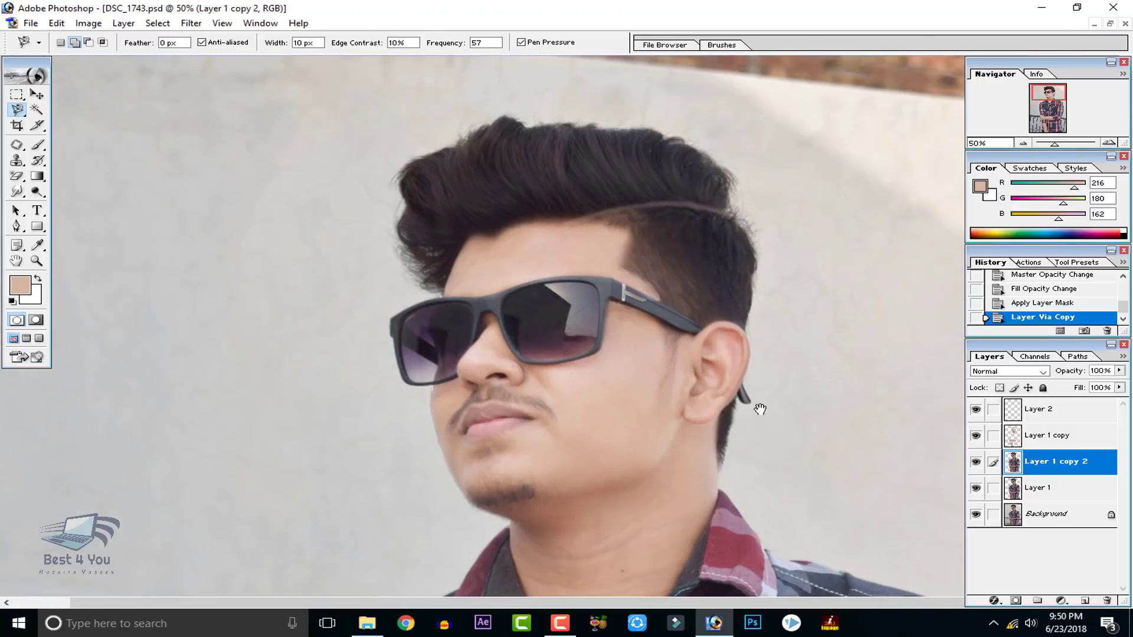
{"action": "key", "text": "ctrl+plus"}
{"action": "scroll", "coordinate": [750, 349], "scroll_direction": "up", "scroll_amount": 2}
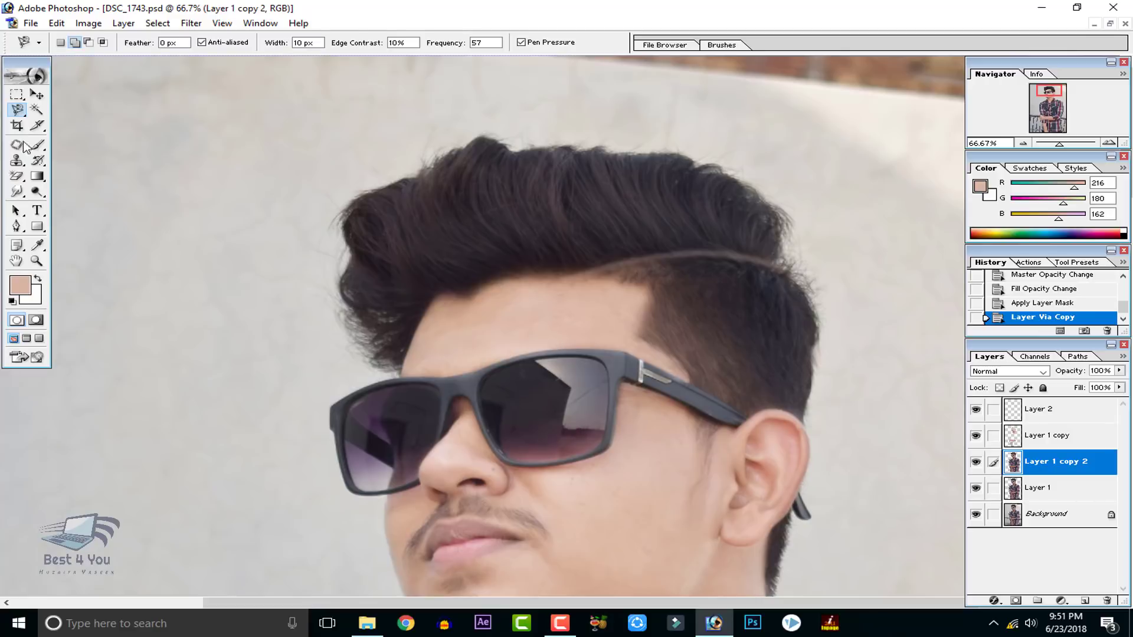
{"action": "left_click_drag", "start_coordinate": [18, 191], "coordinate": [83, 223]}
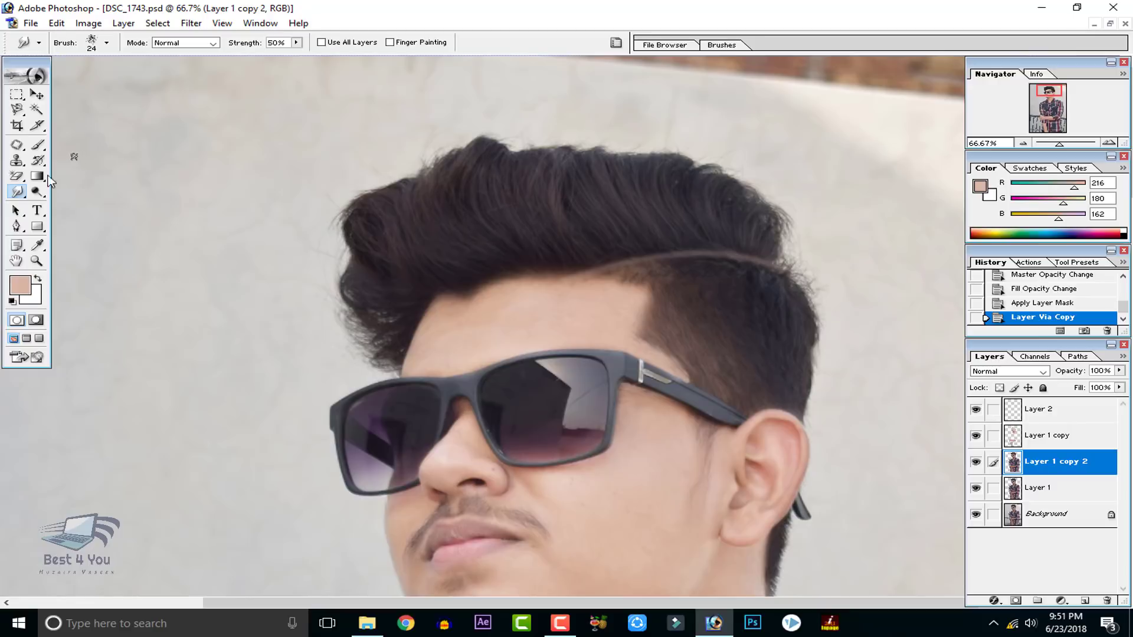
{"action": "left_click", "coordinate": [14, 195]}
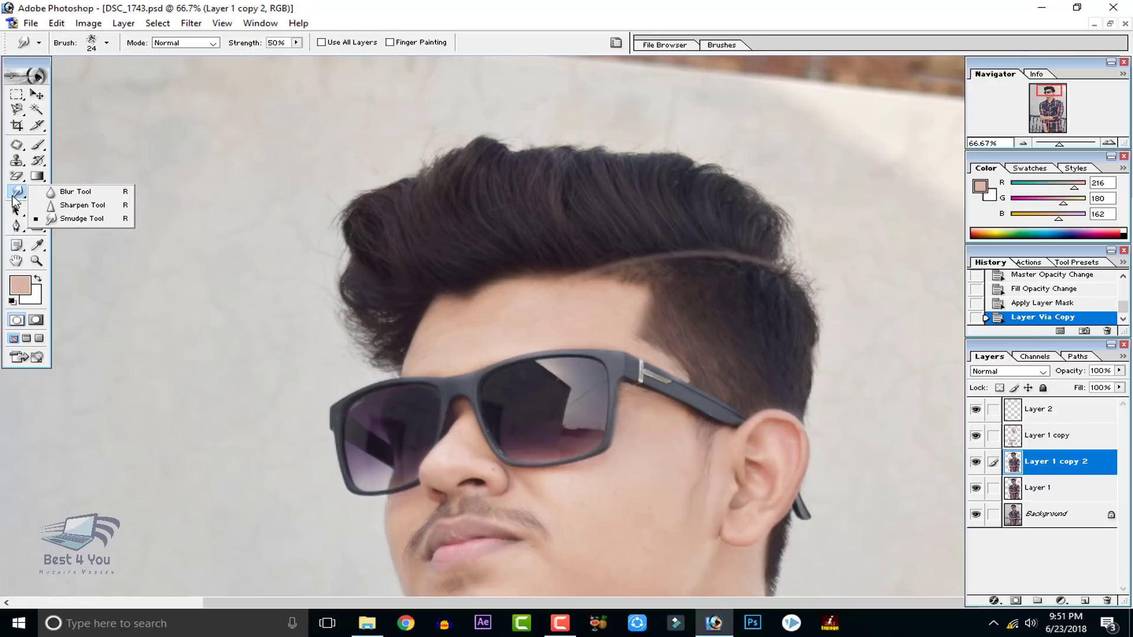
{"action": "left_click", "coordinate": [67, 217]}
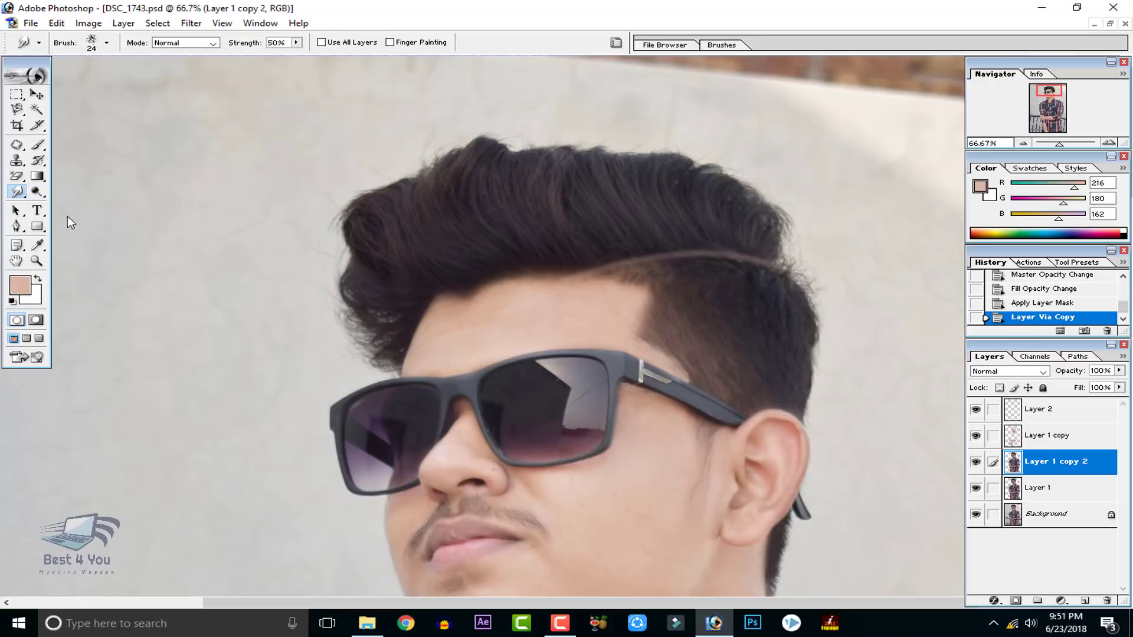
{"action": "left_click", "coordinate": [107, 43]}
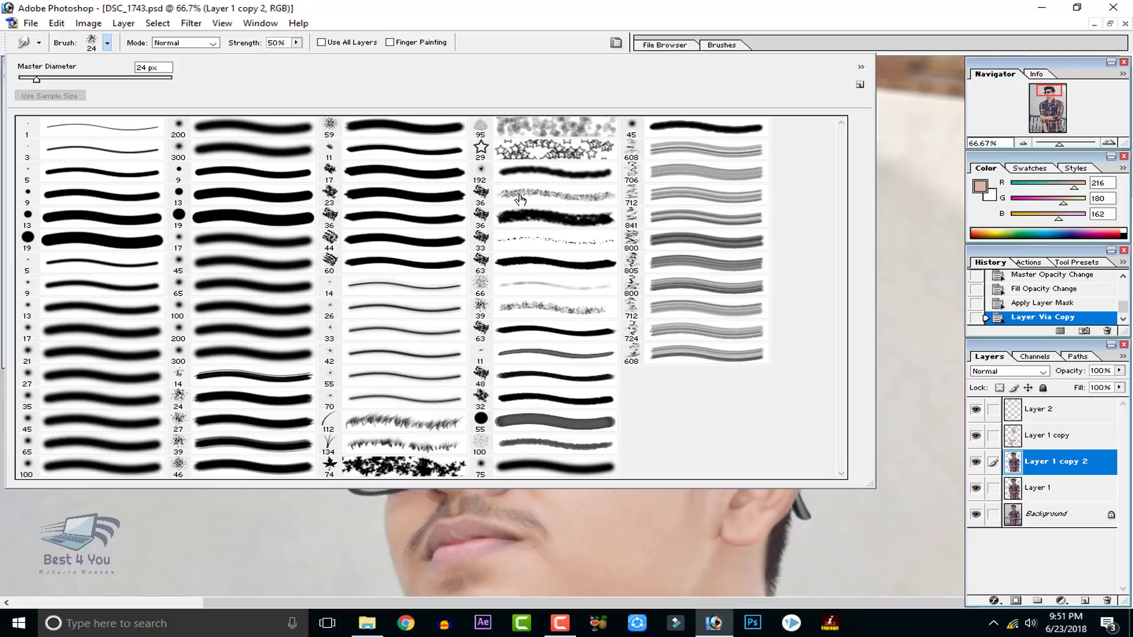
{"action": "left_click", "coordinate": [519, 307]}
{"action": "left_click", "coordinate": [927, 254]}
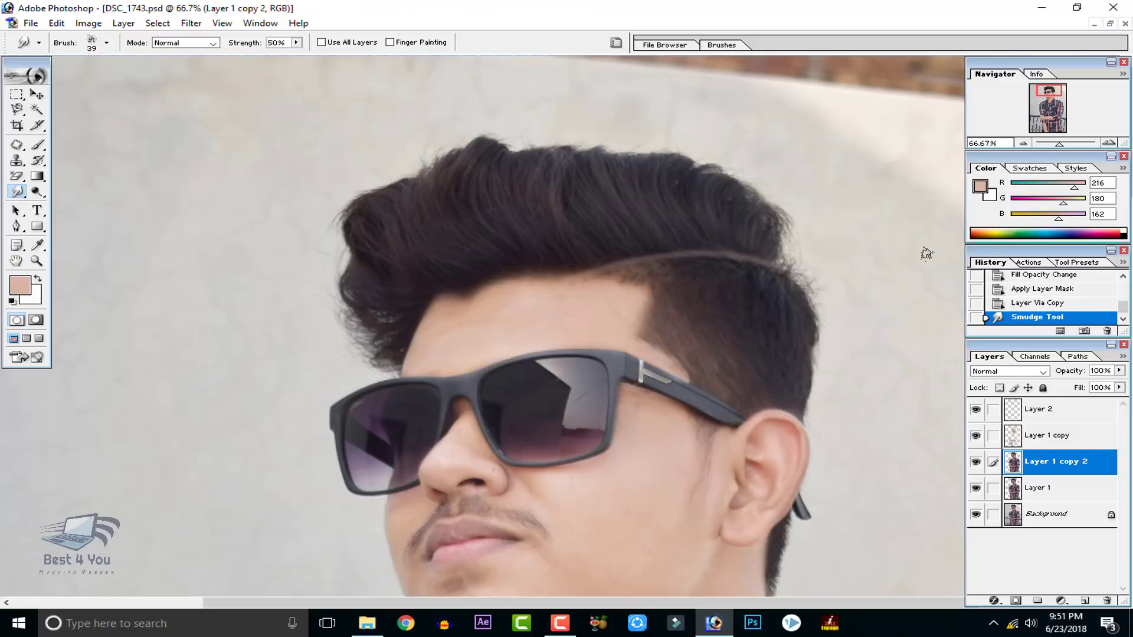
- Set the Smudge brush size to 80 px
{"action": "key", "text": "bracketright"}
{"action": "key", "text": "bracketright"}
{"action": "key", "text": "bracketright"}
{"action": "key", "text": "bracketright"}
{"action": "key", "text": "bracketright"}
{"action": "key", "text": "bracketright"}
{"action": "key", "text": "bracketright"}
{"action": "key", "text": "bracketright"}
{"action": "key", "text": "bracketright"}
{"action": "key", "text": "bracketright"}
{"action": "key", "text": "bracketright"}
{"action": "key", "text": "bracketright"}
{"action": "key", "text": "bracketright"}
{"action": "key", "text": "bracketright"}
{"action": "key", "text": "bracketright"}
{"action": "key", "text": "bracketright"}
{"action": "key", "text": "bracketright"}
{"action": "key", "text": "bracketright"}
{"action": "key", "text": "bracketright"}
{"action": "key", "text": "bracketright"}
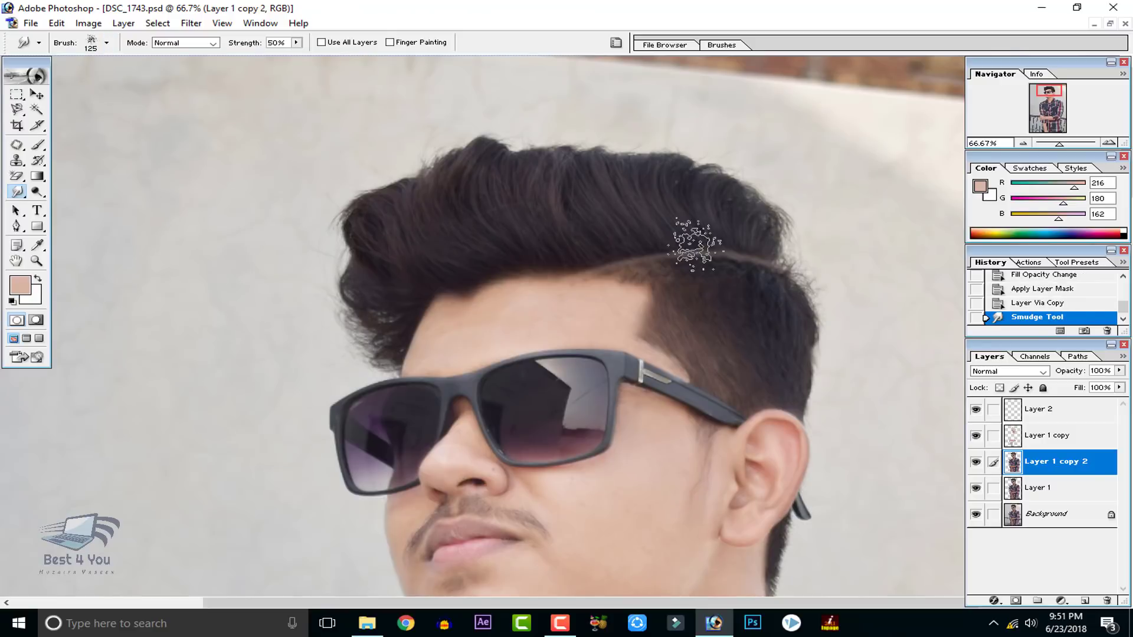
{"action": "key", "text": "bracketleft"}
{"action": "key", "text": "bracketleft"}
{"action": "key", "text": "bracketleft"}
{"action": "key", "text": "bracketleft"}
{"action": "key", "text": "bracketleft"}
{"action": "key", "text": "bracketleft"}
{"action": "key", "text": "bracketleft"}
{"action": "key", "text": "bracketleft"}
{"action": "key", "text": "bracketleft"}
{"action": "key", "text": "bracketleft"}
{"action": "key", "text": "bracketleft"}
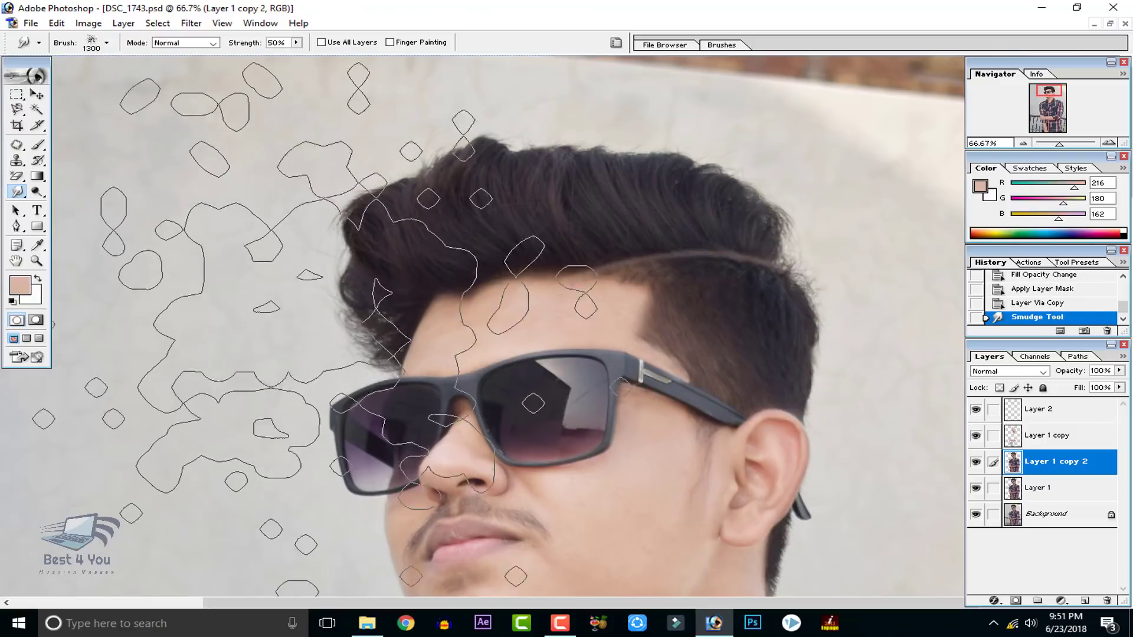
{"action": "key", "text": "bracketleft"}
{"action": "key", "text": "bracketleft"}
{"action": "key", "text": "bracketleft"}
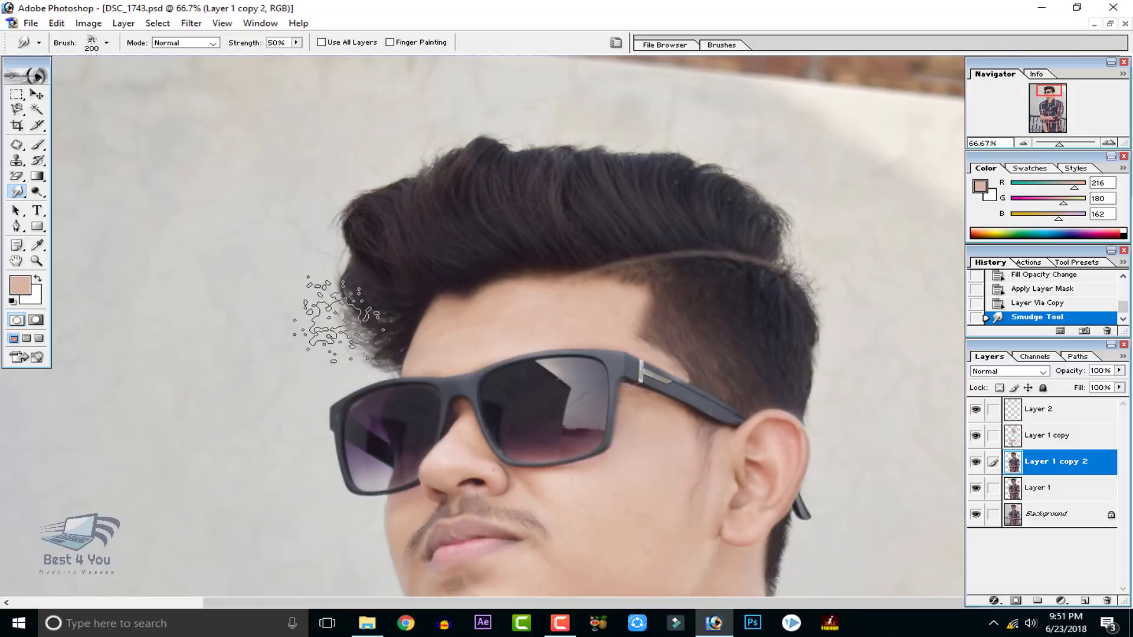
{"action": "key", "text": "bracketleft"}
{"action": "key", "text": "bracketleft"}
{"action": "key", "text": "bracketleft"}
{"action": "key", "text": "bracketleft"}
{"action": "key", "text": "bracketleft"}
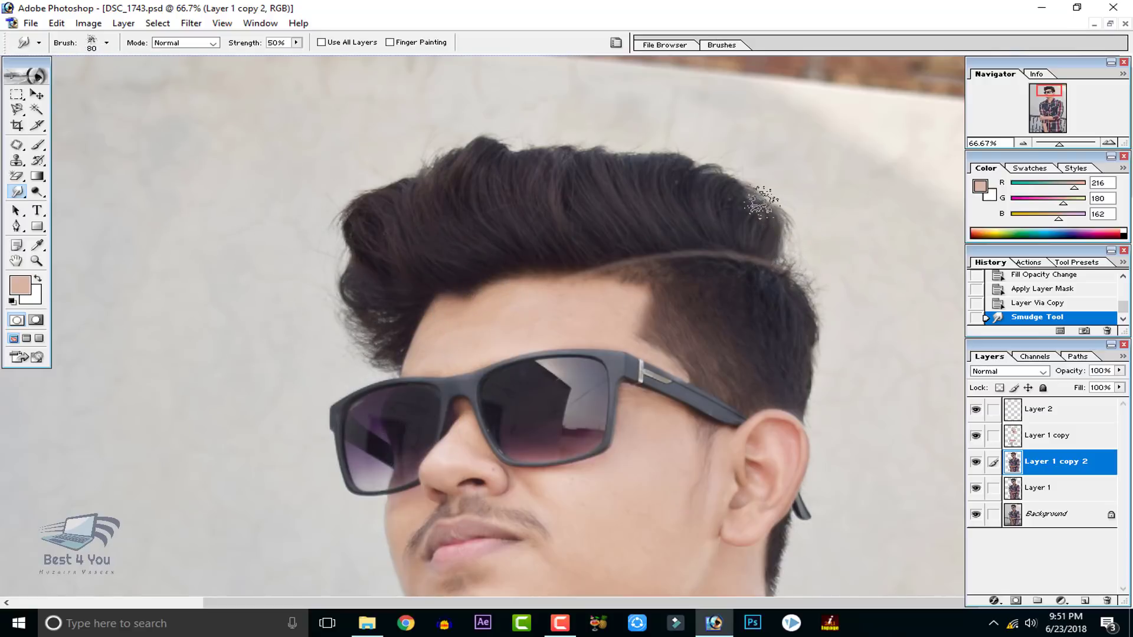
- Smudge the hair on Layer 1 copy 2 in strokes along the strands, from the back of the head to the front
{"action": "left_click_drag", "start_coordinate": [764, 204], "coordinate": [757, 241]}
{"action": "mouse_move", "coordinate": [744, 180]}
{"action": "left_mouse_down"}
{"action": "mouse_move", "coordinate": [756, 245]}
{"action": "mouse_move", "coordinate": [733, 221]}
{"action": "mouse_move", "coordinate": [733, 235]}
{"action": "left_mouse_up"}
{"action": "left_click_drag", "start_coordinate": [683, 152], "coordinate": [719, 230]}
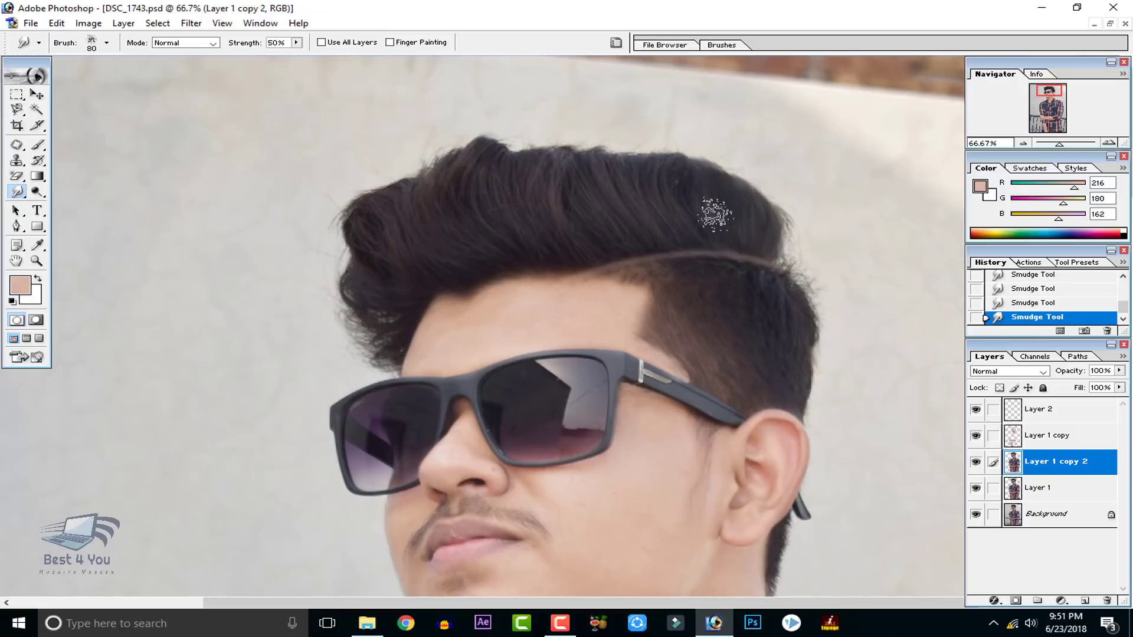
{"action": "left_click_drag", "start_coordinate": [684, 158], "coordinate": [692, 237]}
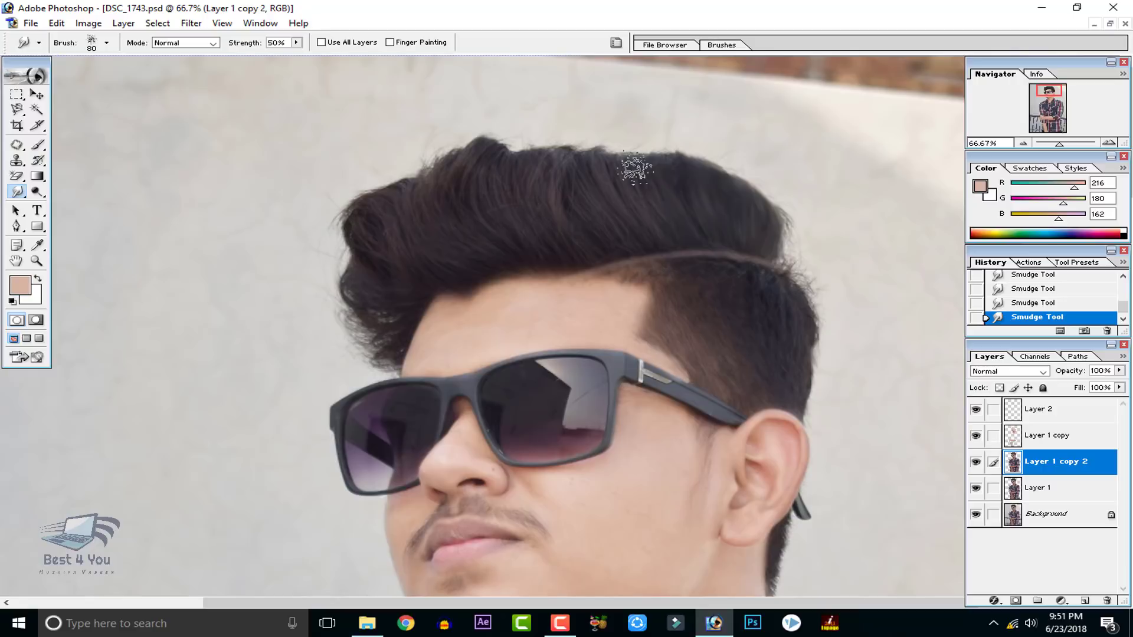
{"action": "mouse_move", "coordinate": [635, 168]}
{"action": "left_mouse_down"}
{"action": "mouse_move", "coordinate": [676, 217]}
{"action": "mouse_move", "coordinate": [587, 245]}
{"action": "mouse_move", "coordinate": [390, 219]}
{"action": "left_mouse_up"}
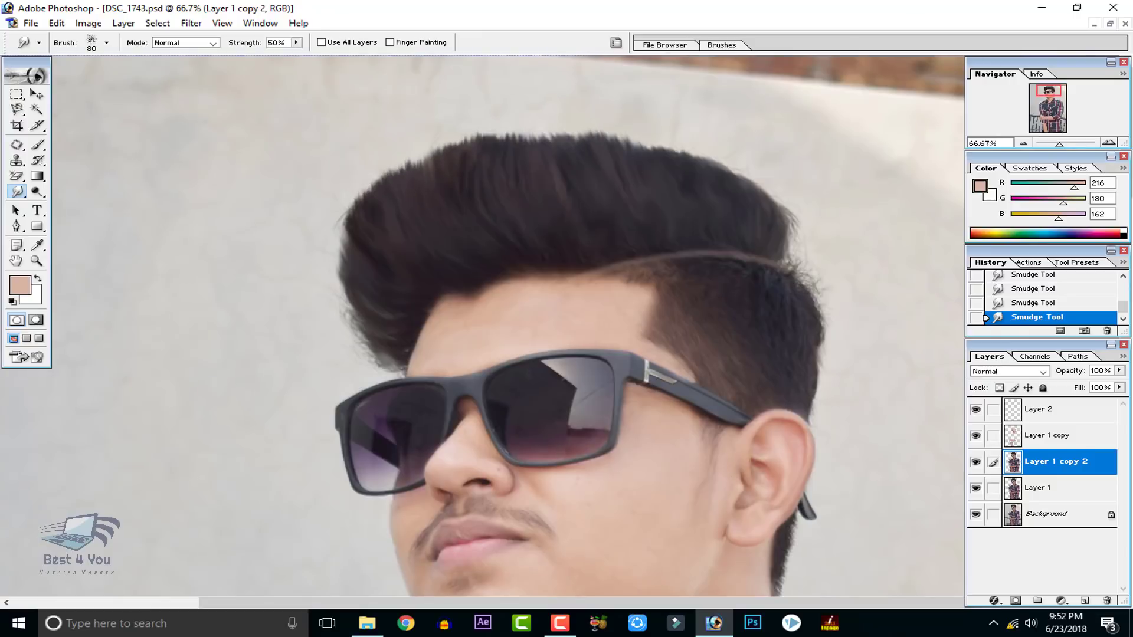
- Delete the original Layer 1 beneath the smudged copy
{"action": "key", "text": "ctrl+minus"}
{"action": "key", "text": "ctrl+minus"}
{"action": "key", "text": "ctrl+minus"}
{"action": "key", "text": "ctrl+minus"}
{"action": "key", "text": "ctrl+minus"}
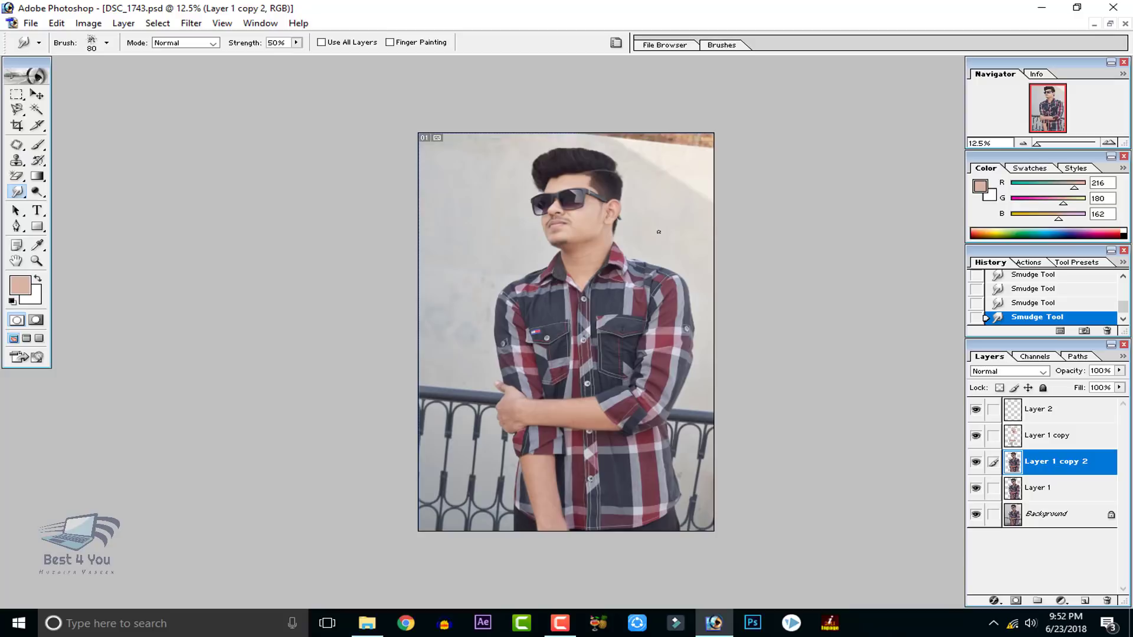
{"action": "left_click", "coordinate": [1057, 494]}
{"action": "left_click", "coordinate": [1105, 602]}
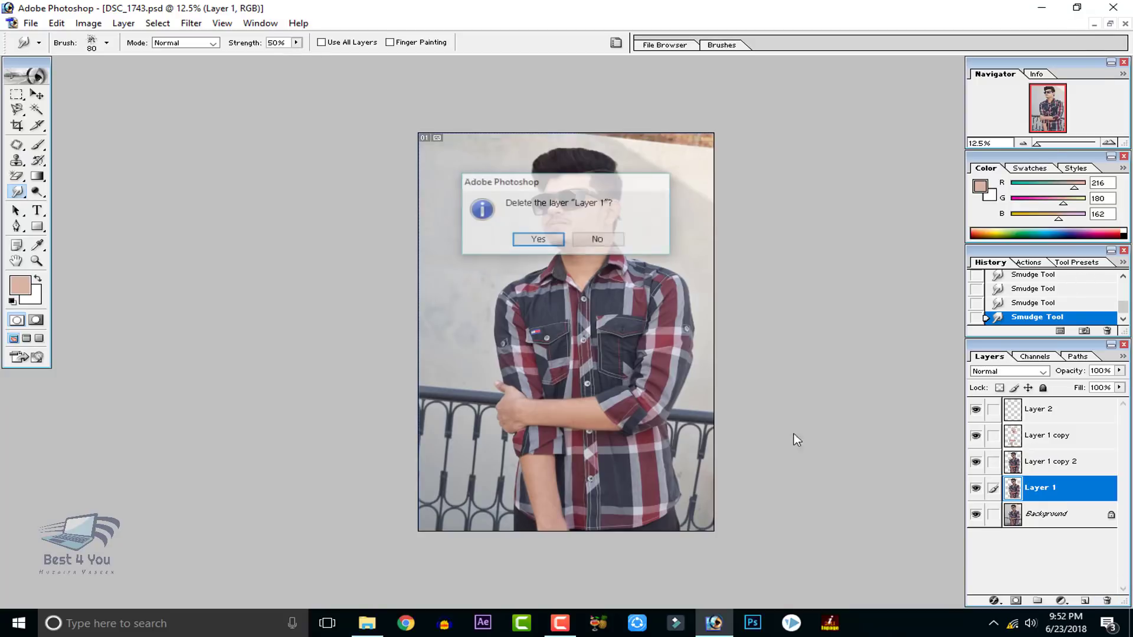
{"action": "left_click", "coordinate": [519, 237]}
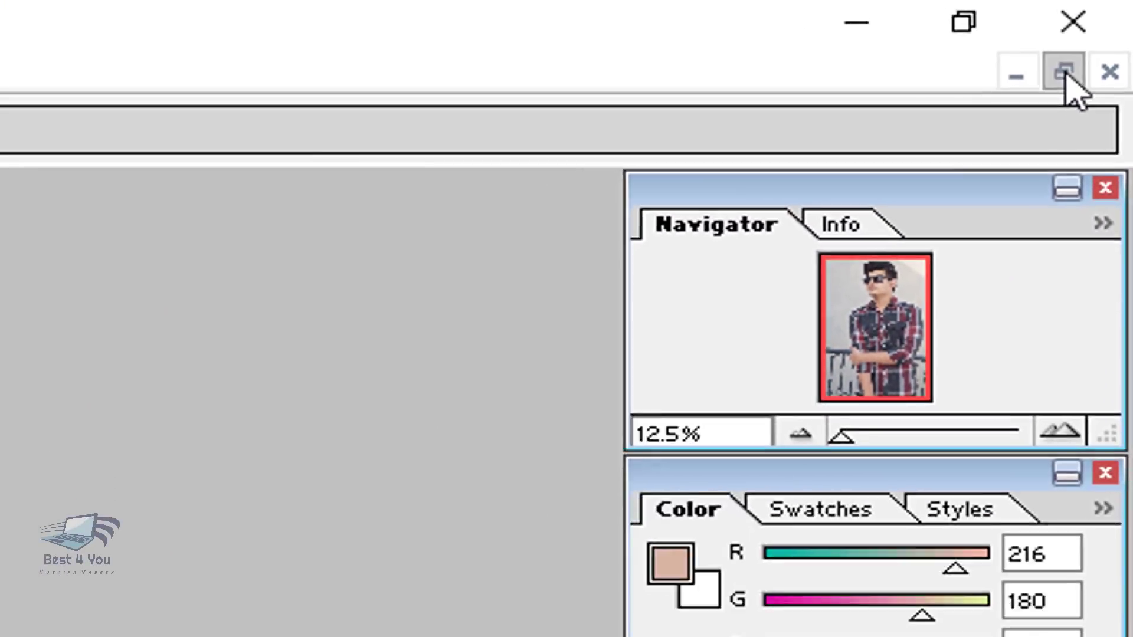
- Show the portrait in a floating window and restore the minimized green background and grass_png_22.png documents
{"action": "left_click", "coordinate": [1030, 111]}
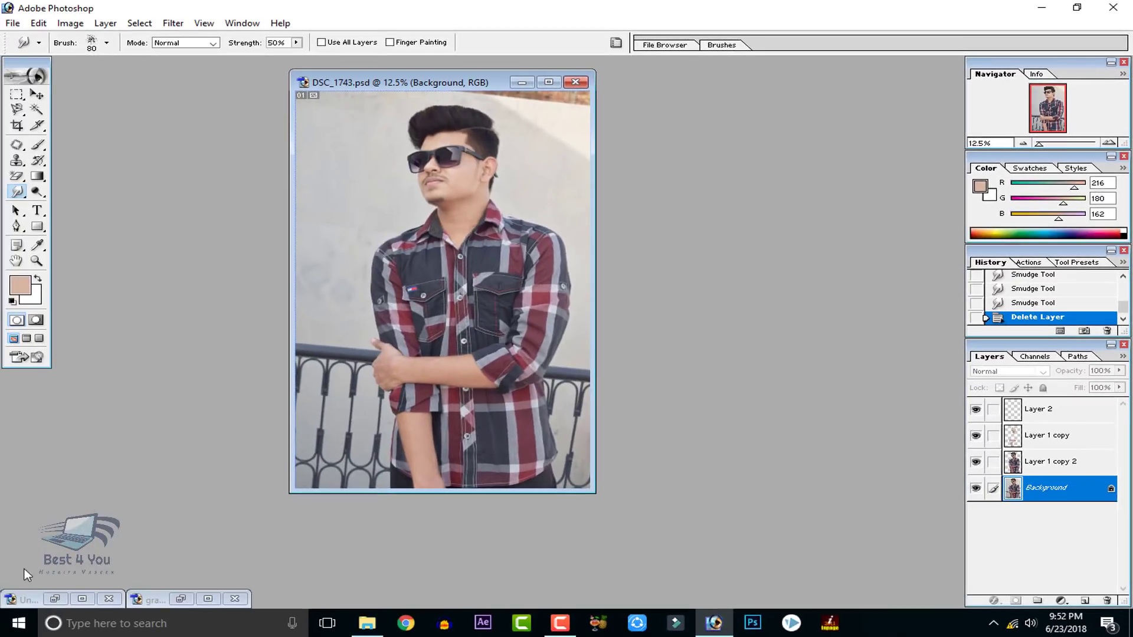
{"action": "left_click", "coordinate": [59, 598]}
{"action": "left_click", "coordinate": [181, 599]}
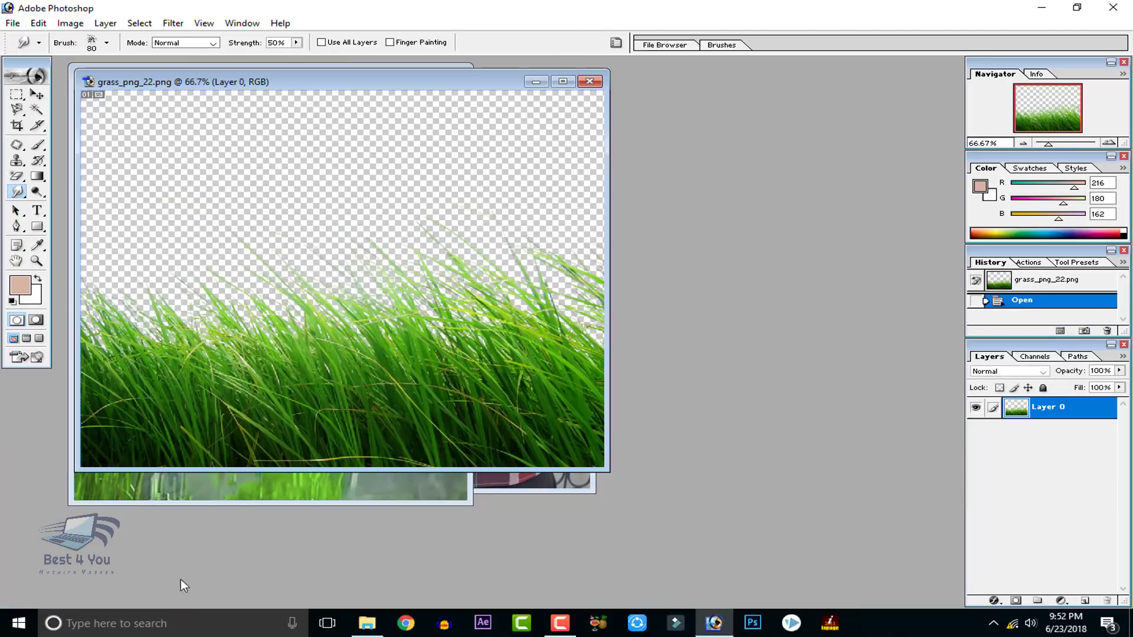
- Arrange the three document windows side by side and copy the green background Untitled-1.jpg into DSC_1743.psd beneath the man
{"action": "left_click", "coordinate": [37, 93]}
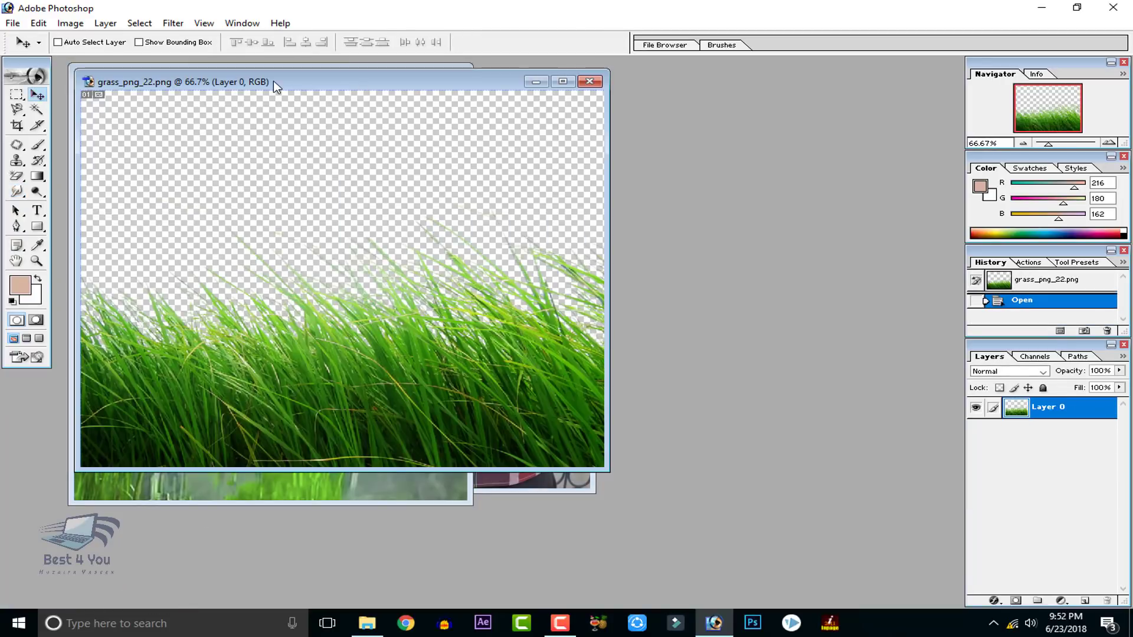
{"action": "left_click_drag", "start_coordinate": [272, 81], "coordinate": [770, 80]}
{"action": "left_click", "coordinate": [420, 247]}
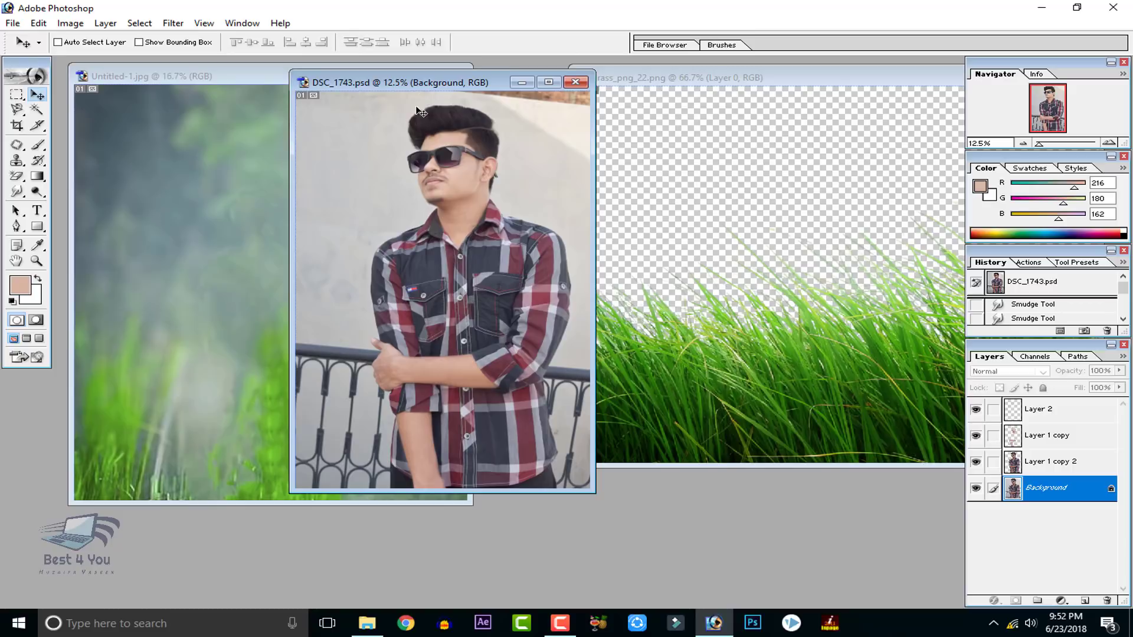
{"action": "left_click_drag", "start_coordinate": [421, 84], "coordinate": [597, 61]}
{"action": "left_click", "coordinate": [216, 217]}
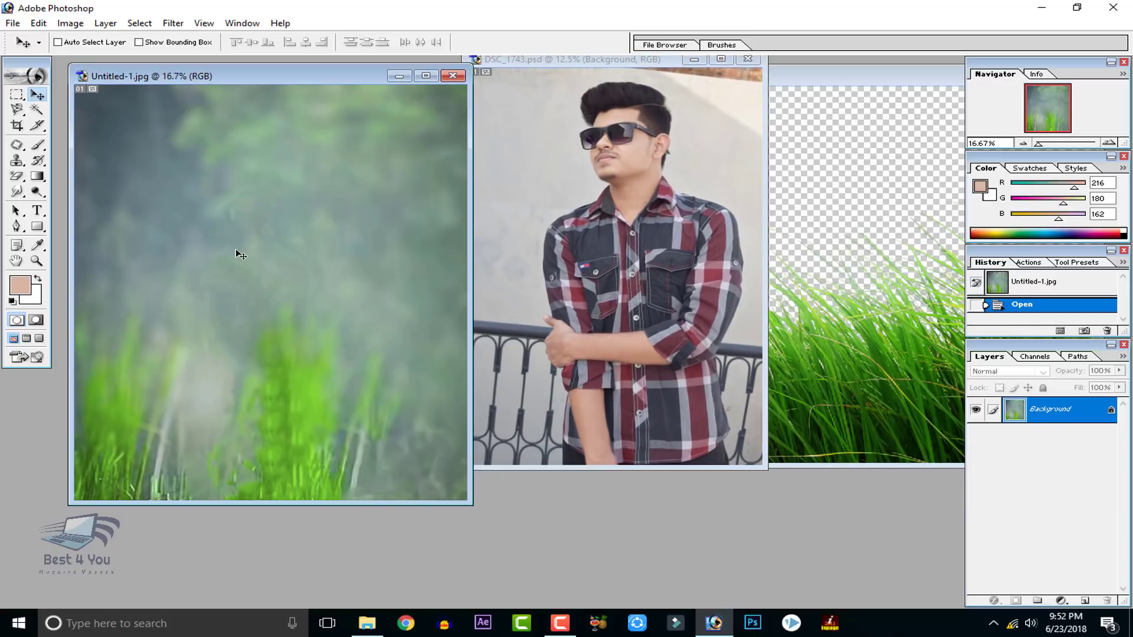
{"action": "left_click_drag", "start_coordinate": [374, 265], "coordinate": [577, 225]}
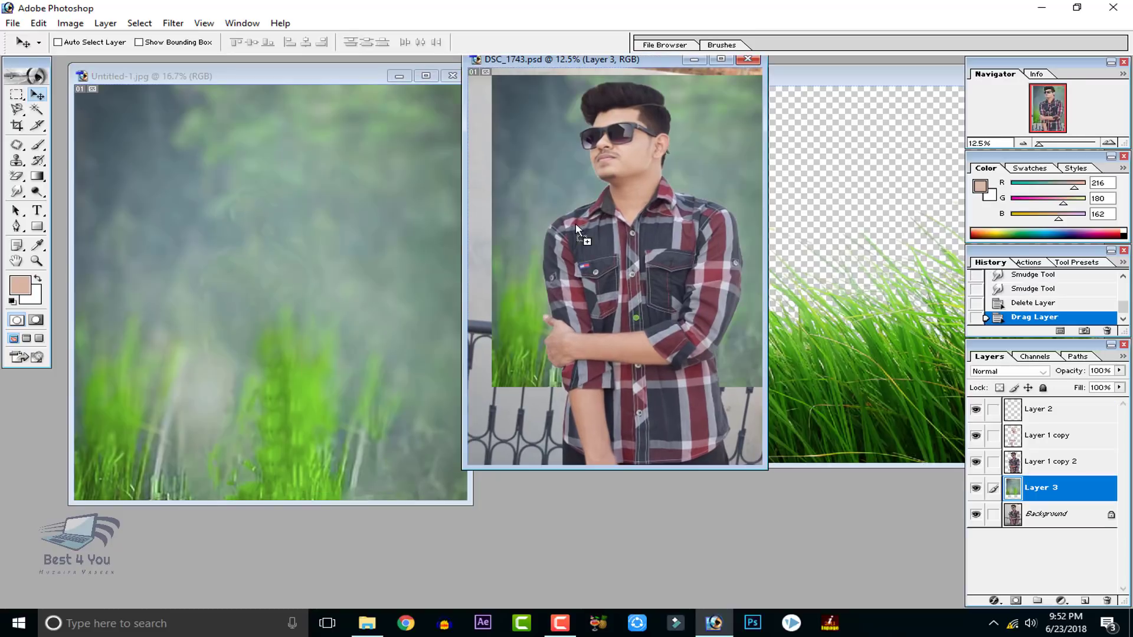
- Copy the grass from grass_png_22.png into DSC_1743.psd as a layer directly above the green background
{"action": "left_click_drag", "start_coordinate": [629, 65], "coordinate": [455, 96]}
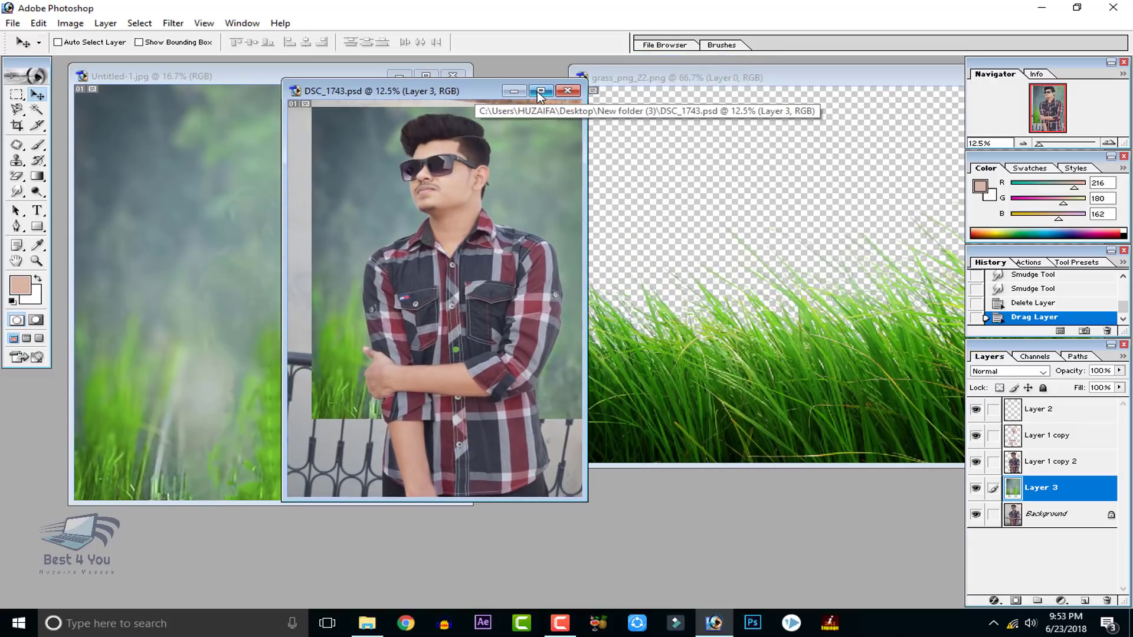
{"action": "left_click", "coordinate": [798, 289]}
{"action": "left_click_drag", "start_coordinate": [798, 369], "coordinate": [492, 299]}
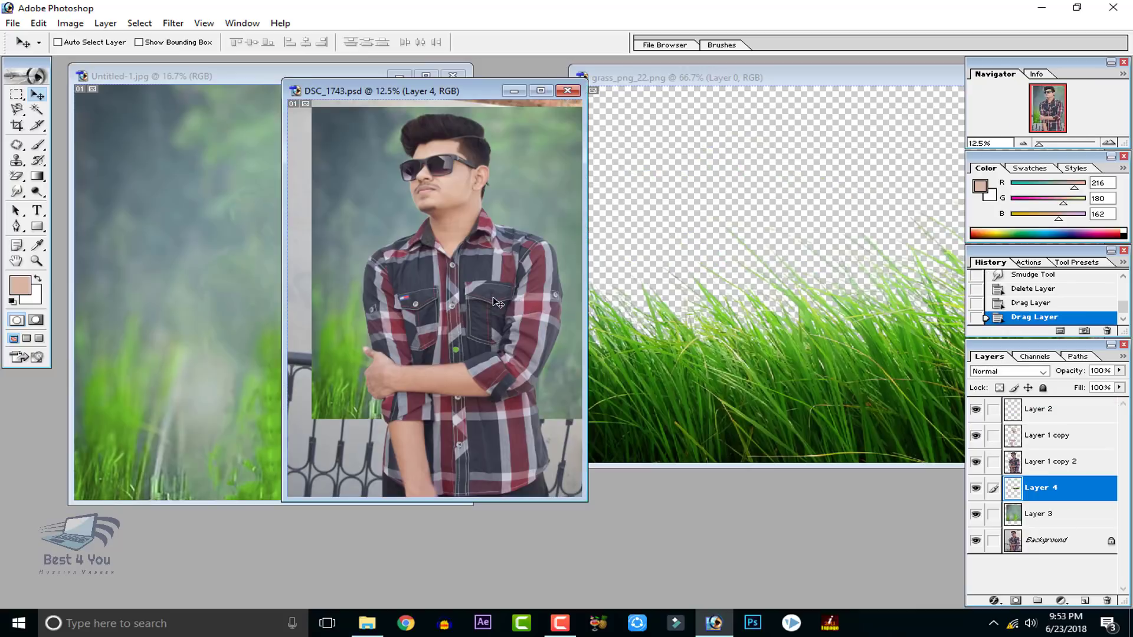
{"action": "left_click", "coordinate": [772, 379]}
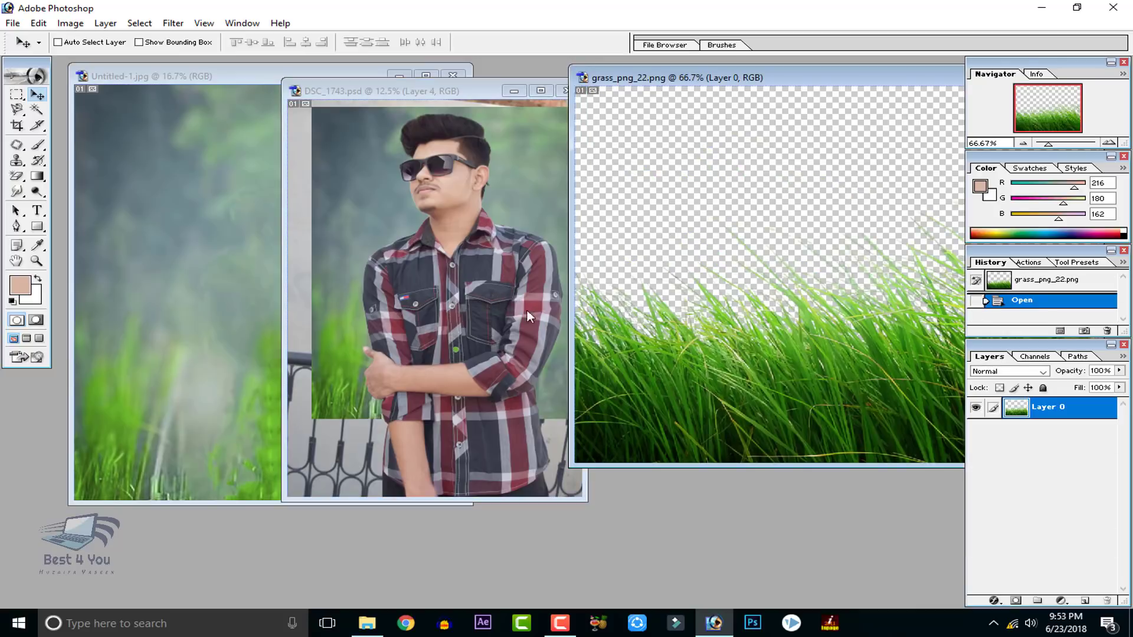
{"action": "left_click_drag", "start_coordinate": [747, 385], "coordinate": [431, 322]}
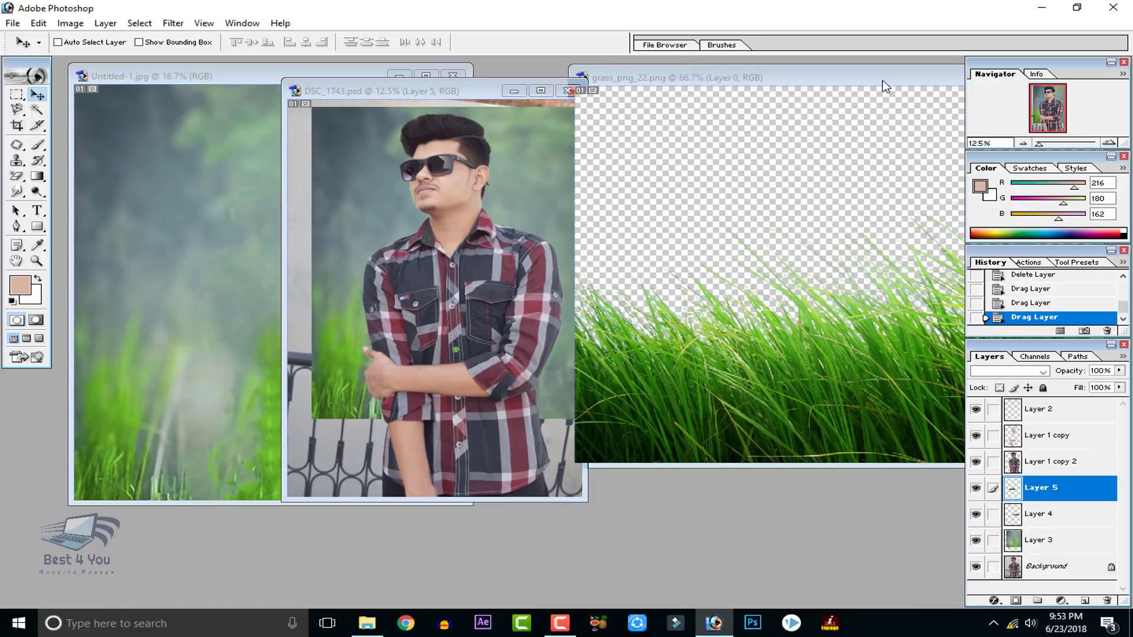
- Close grass_png_22.png and Untitled-1.jpg without saving changes, and maximize the DSC_1743.psd document
{"action": "left_click_drag", "start_coordinate": [885, 86], "coordinate": [463, 114]}
{"action": "left_click", "coordinate": [662, 107]}
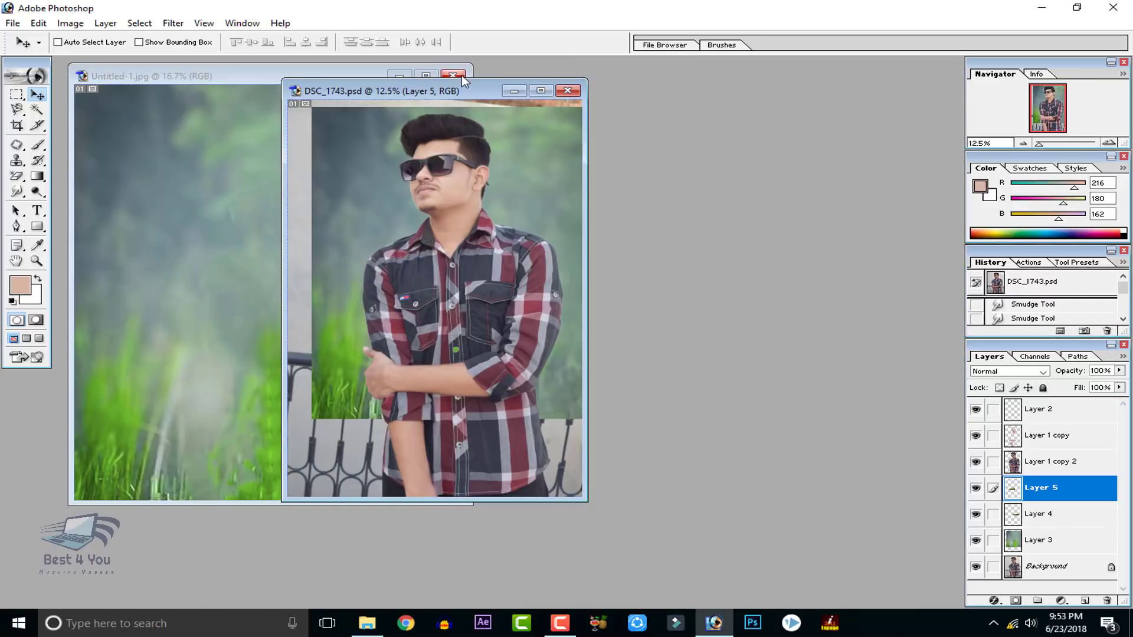
{"action": "left_click", "coordinate": [461, 75]}
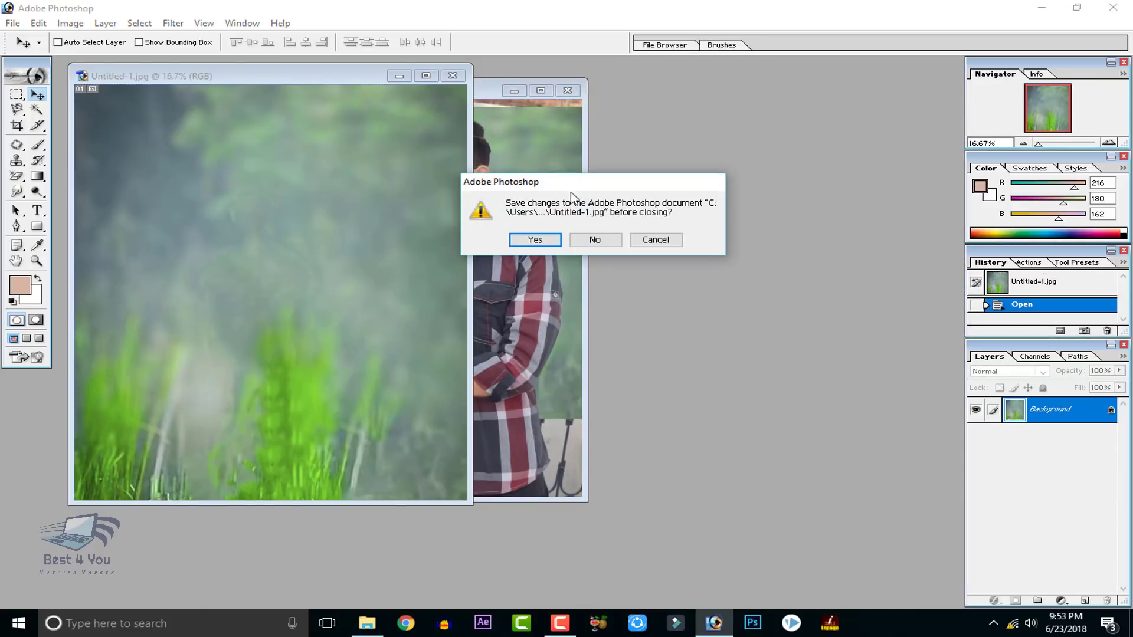
{"action": "left_click", "coordinate": [595, 239]}
{"action": "left_click", "coordinate": [541, 90]}
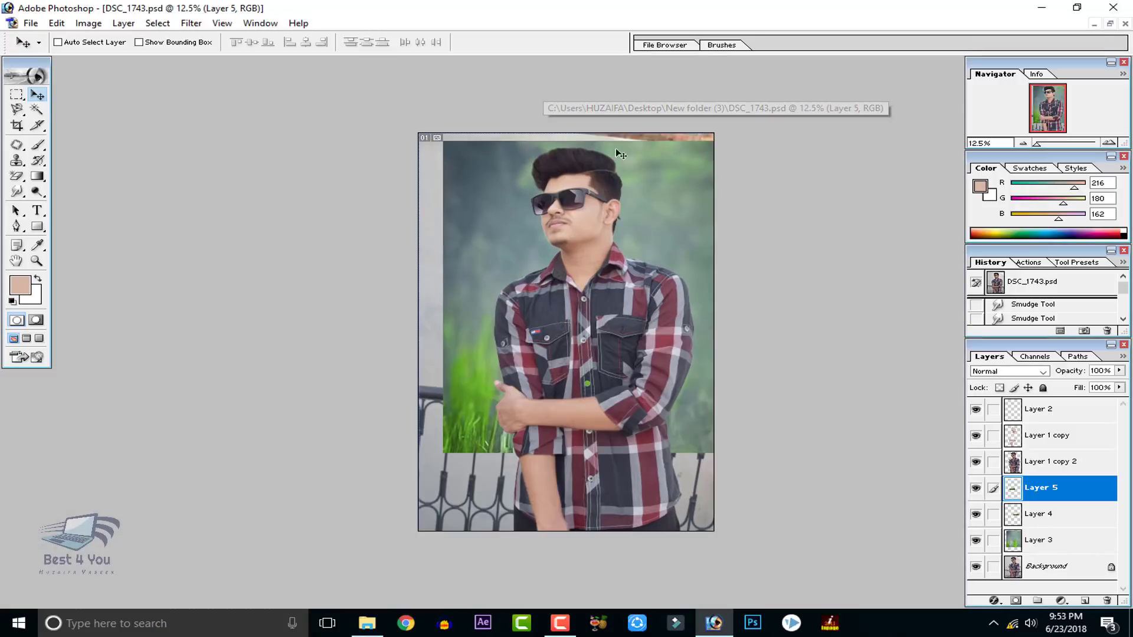
- Delete the extra grass copy, Layer 5, and bring grass Layer 4 above all layers into the portrait's lower-left corner
{"action": "left_click", "coordinate": [1108, 601]}
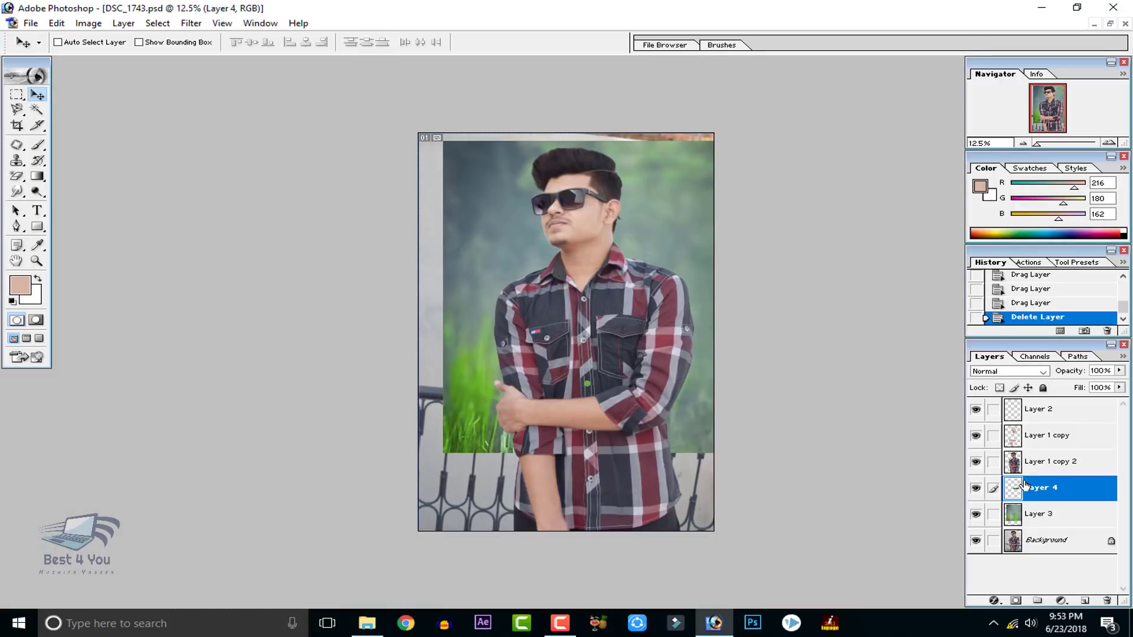
{"action": "left_click_drag", "start_coordinate": [1021, 488], "coordinate": [1038, 450]}
{"action": "left_click_drag", "start_coordinate": [645, 317], "coordinate": [586, 289]}
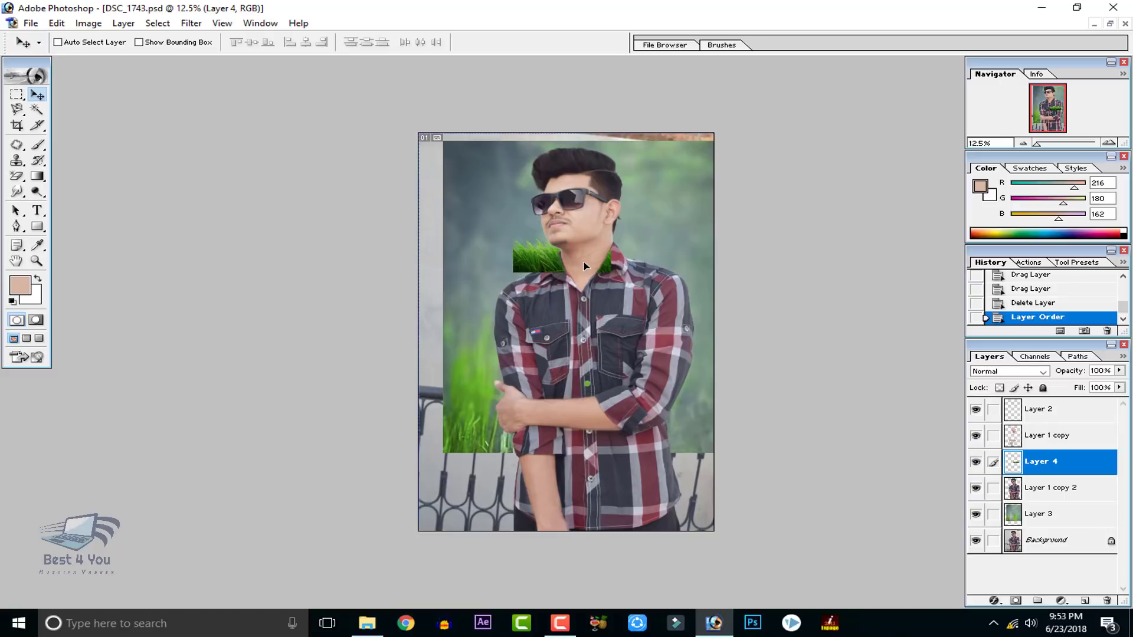
{"action": "left_click_drag", "start_coordinate": [1015, 472], "coordinate": [1019, 401]}
{"action": "left_click_drag", "start_coordinate": [601, 271], "coordinate": [502, 526]}
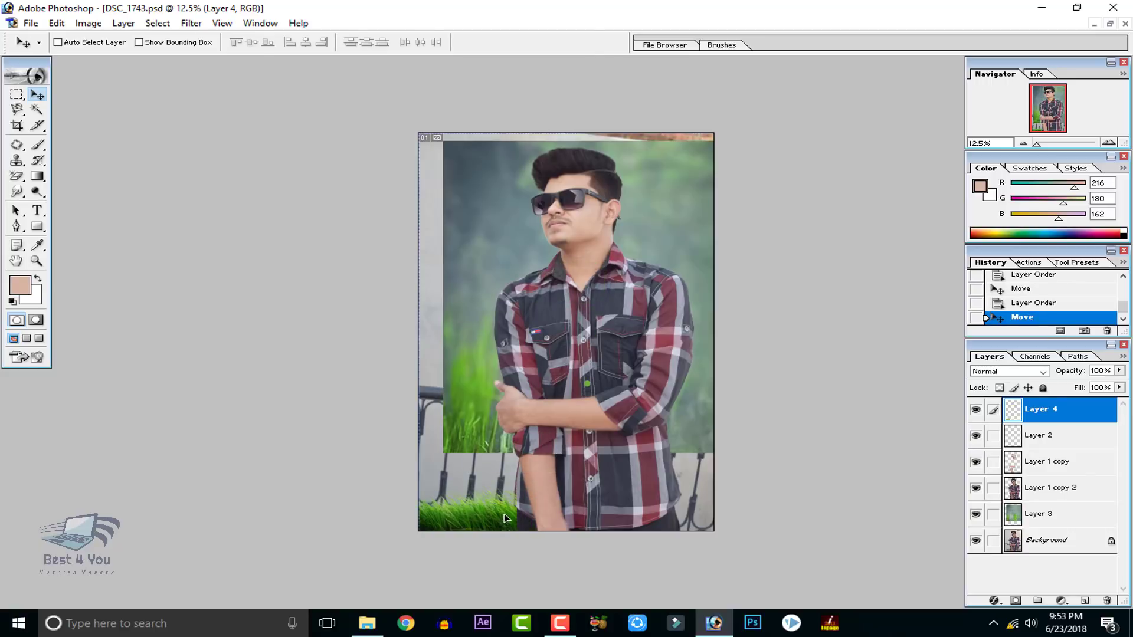
- Enlarge the Layer 4 grass to about 302% width and 308% height, spanning the full width of the portrait's lower part
{"action": "key", "text": "ctrl+t"}
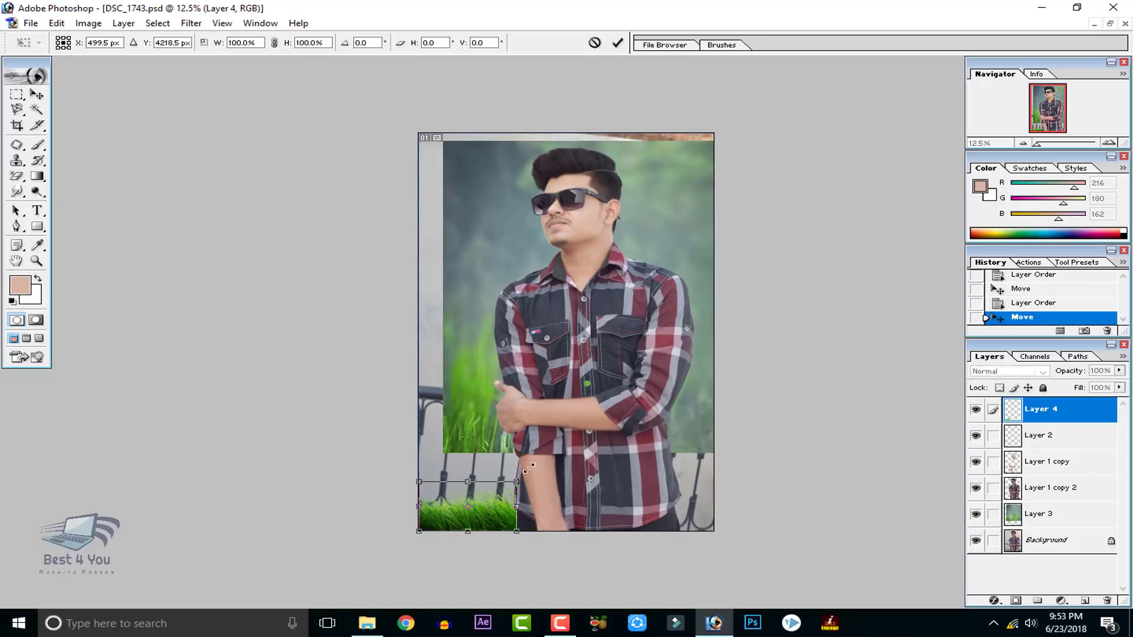
{"action": "left_click_drag", "start_coordinate": [529, 468], "coordinate": [703, 384]}
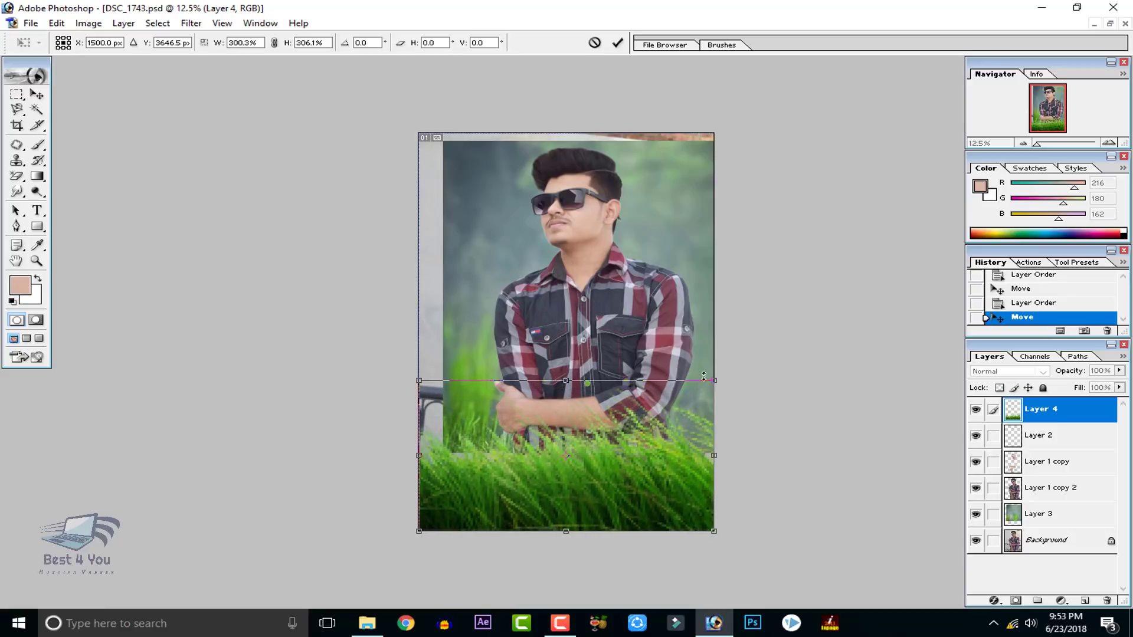
{"action": "mouse_move", "coordinate": [716, 374]}
{"action": "left_mouse_down"}
{"action": "mouse_move", "coordinate": [702, 387]}
{"action": "mouse_move", "coordinate": [716, 381]}
{"action": "left_mouse_up"}
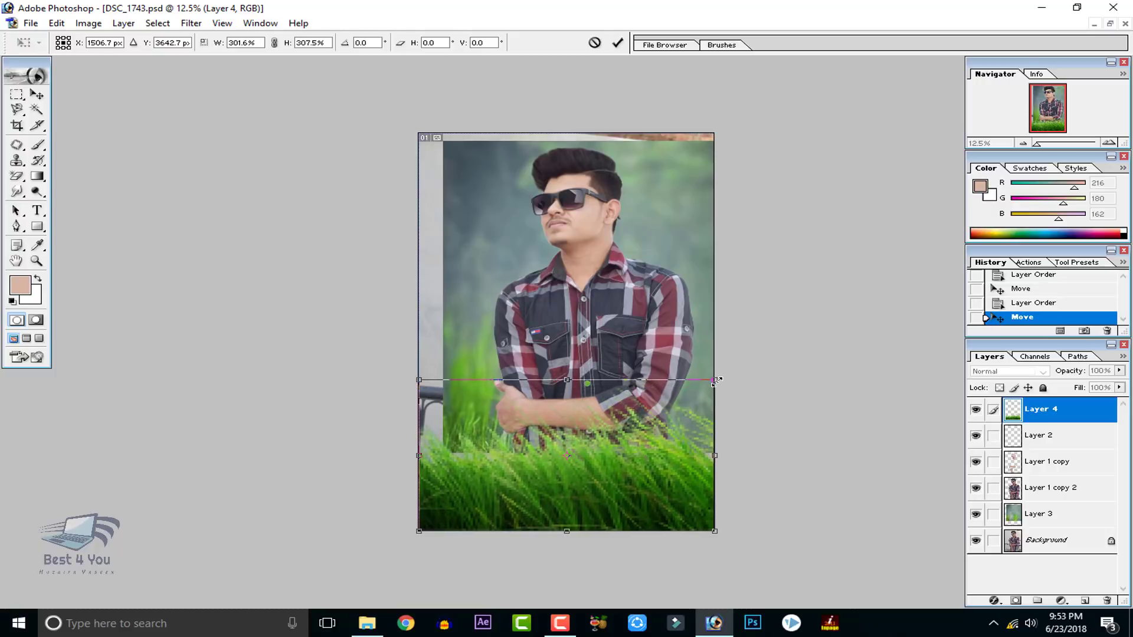
{"action": "left_click", "coordinate": [620, 46]}
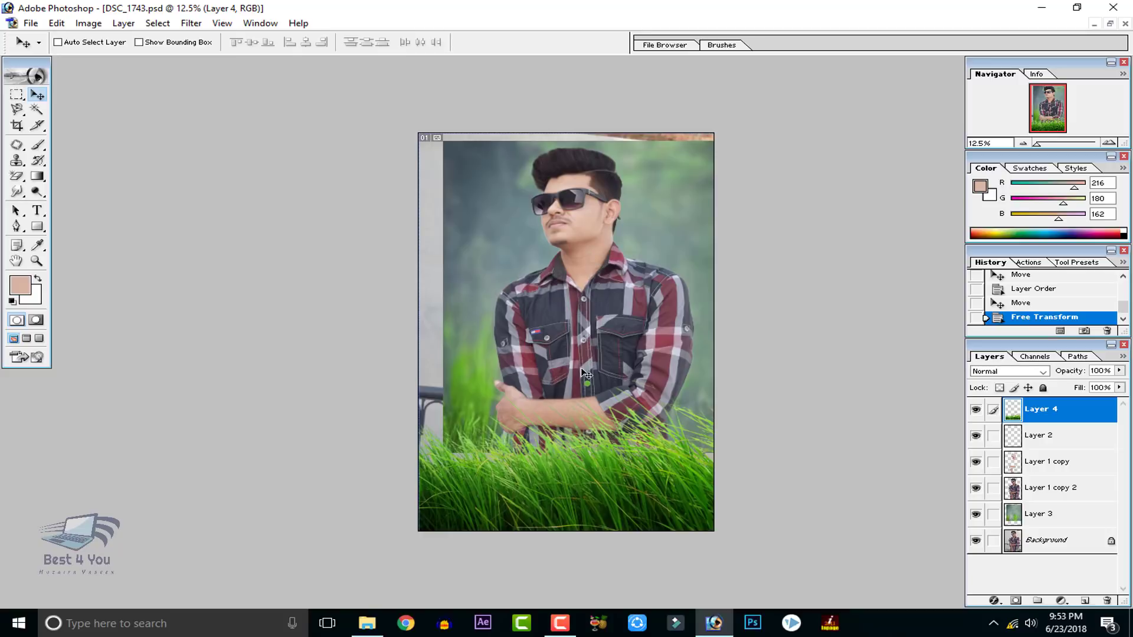
- Align the green background Layer 3 with the canvas's side and upper edges and stretch its height to about 122%
{"action": "left_click", "coordinate": [1026, 517]}
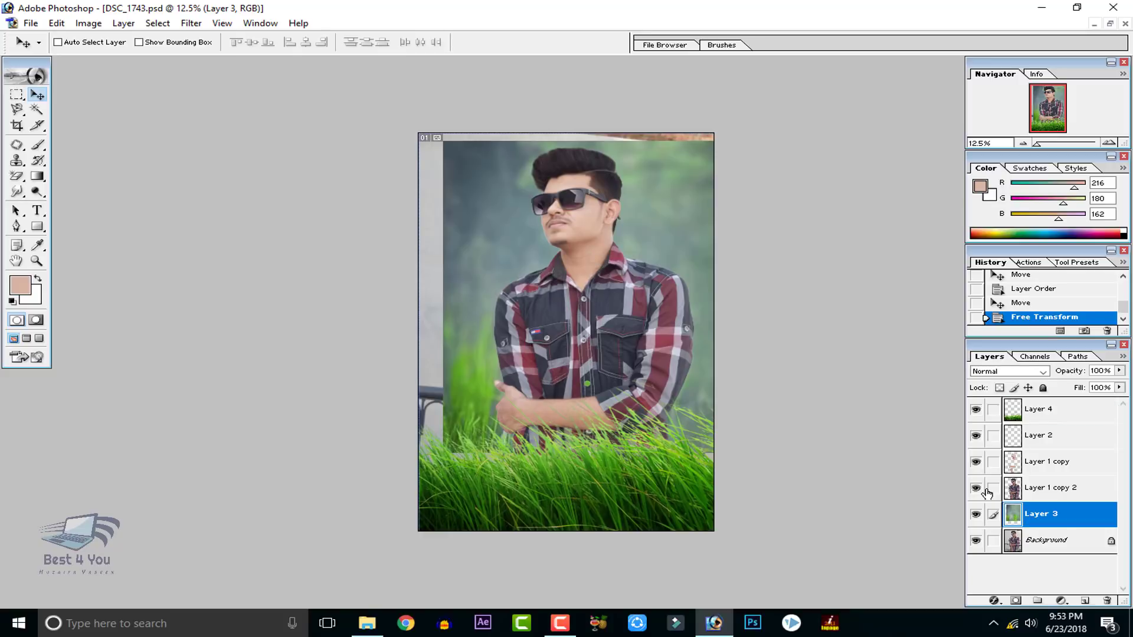
{"action": "key", "text": "ctrl+t"}
{"action": "left_click_drag", "start_coordinate": [565, 369], "coordinate": [538, 355]}
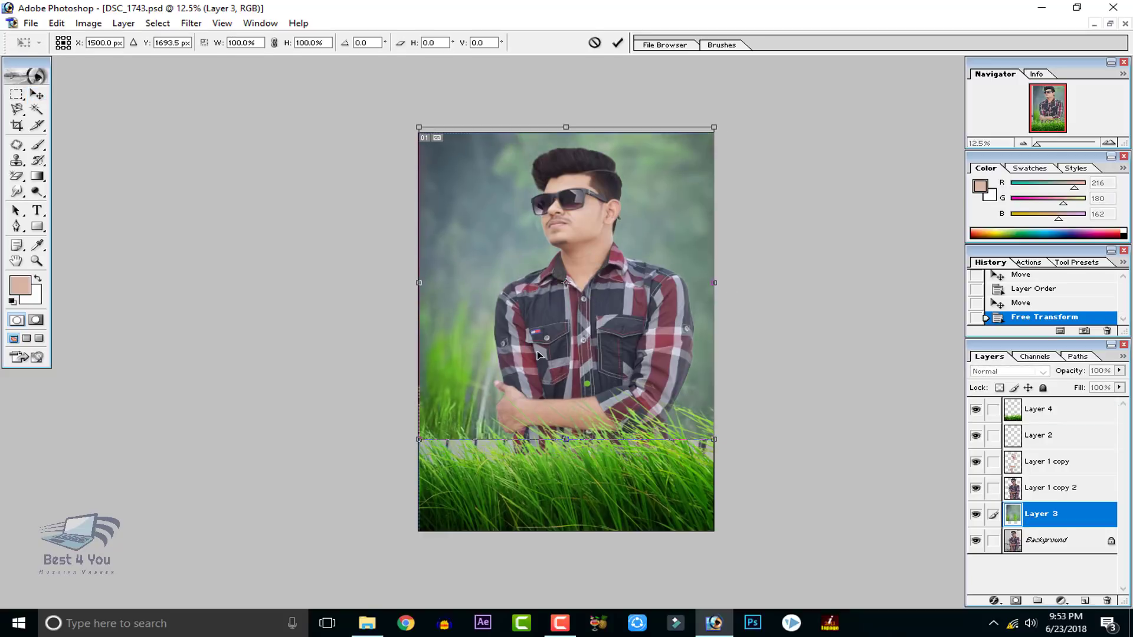
{"action": "left_click_drag", "start_coordinate": [565, 438], "coordinate": [566, 509]}
{"action": "left_click_drag", "start_coordinate": [574, 187], "coordinate": [578, 197]}
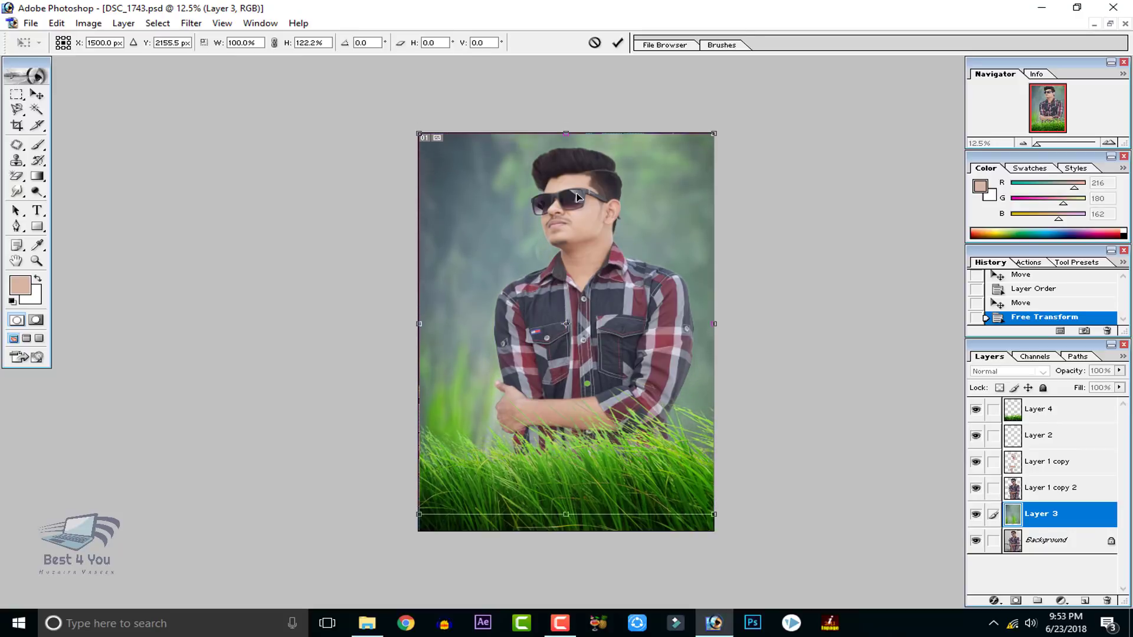
{"action": "left_click", "coordinate": [617, 43]}
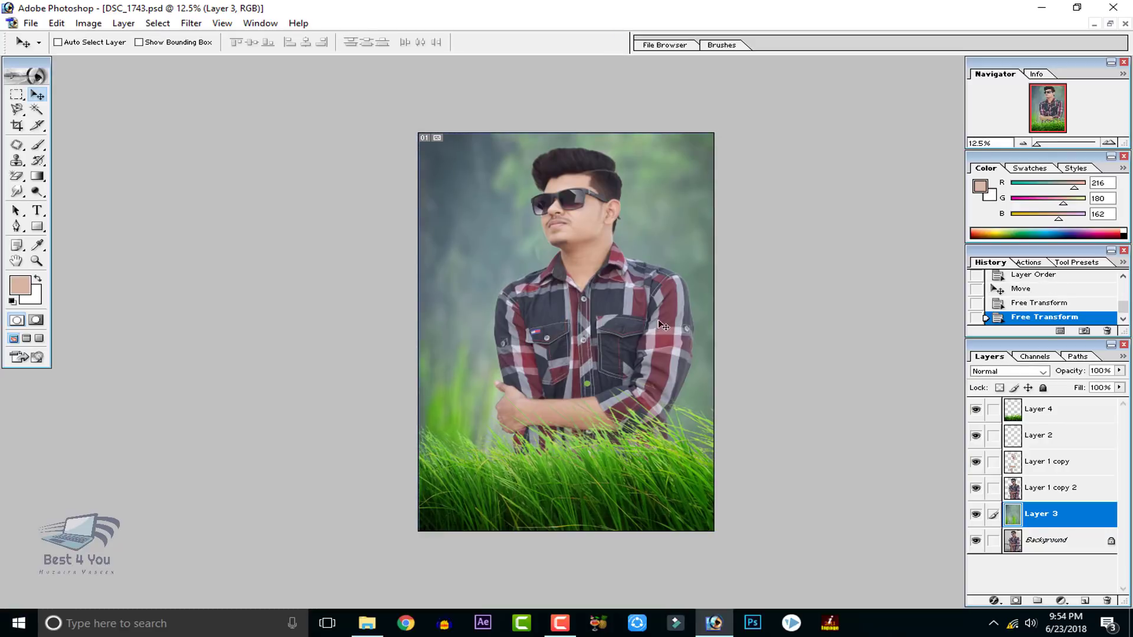
{"action": "left_click", "coordinate": [1009, 490]}
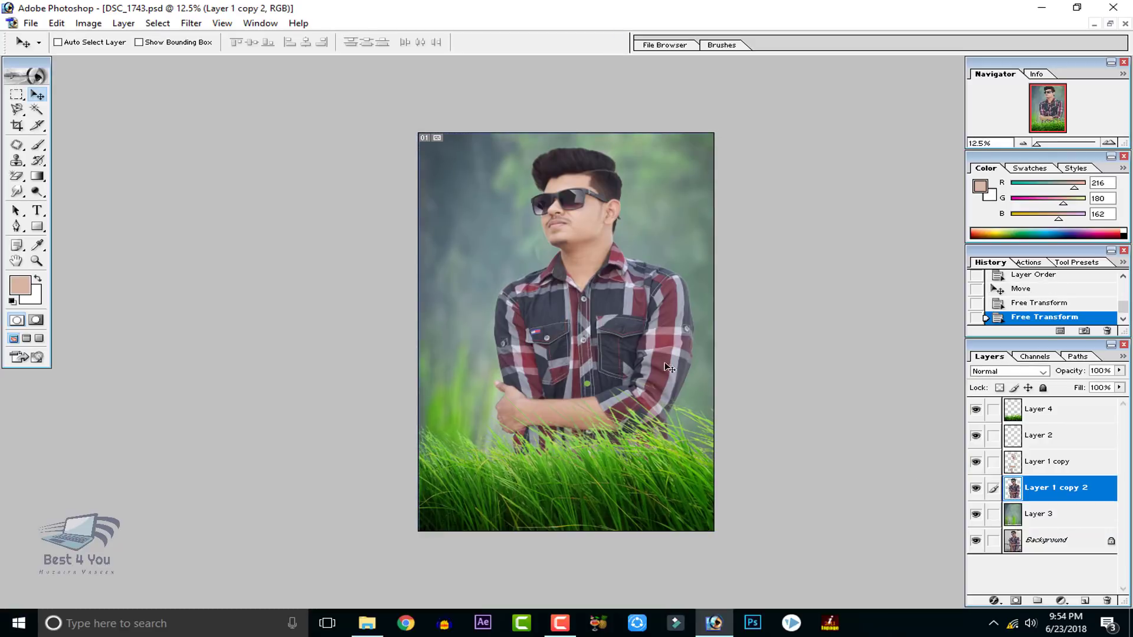
{"action": "left_click_drag", "start_coordinate": [643, 347], "coordinate": [633, 344]}
{"action": "key", "text": "ctrl+z"}
- Check the man's layers by toggling their visibility, and merge Layer 2 and Layer 1 copy down into Layer 1 copy 2
{"action": "left_click", "coordinate": [1030, 445]}
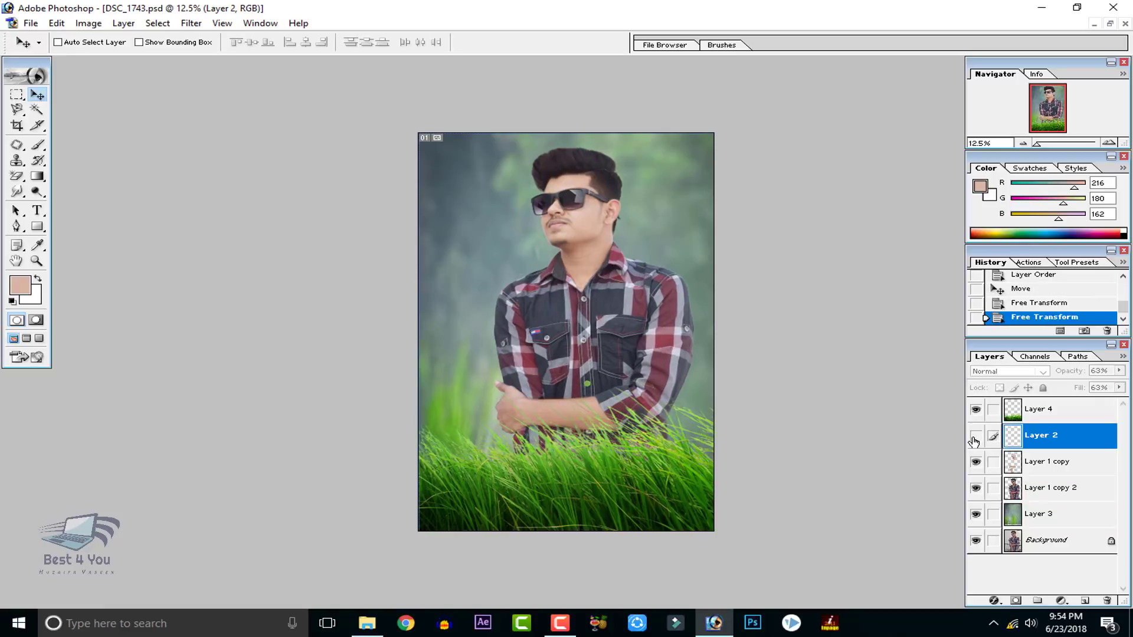
{"action": "left_click", "coordinate": [976, 462]}
{"action": "left_click", "coordinate": [975, 462]}
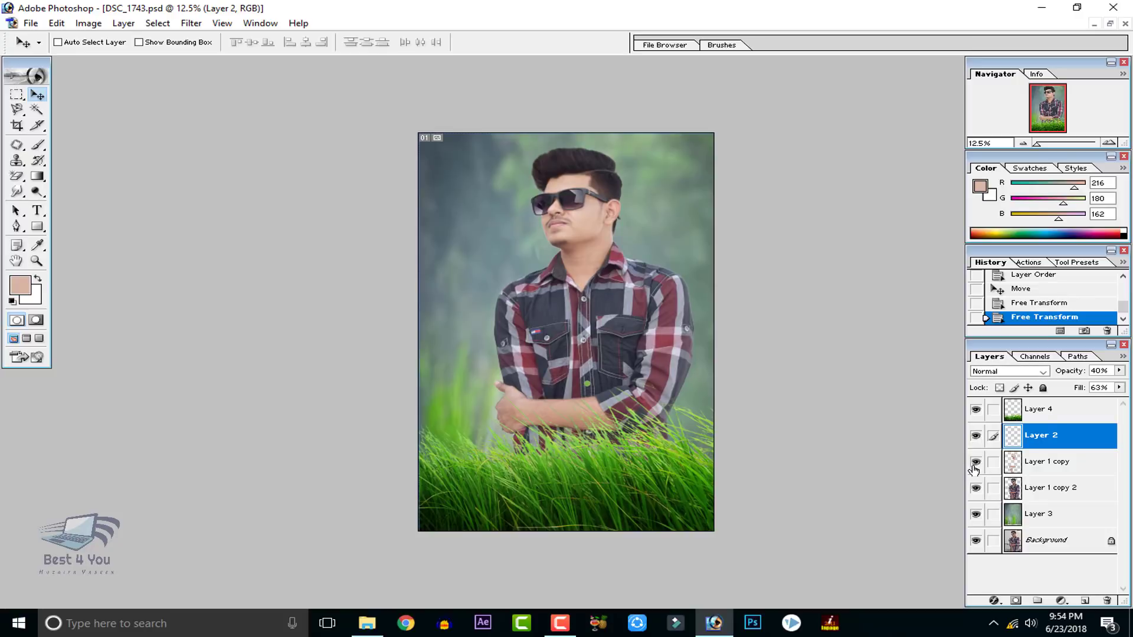
{"action": "left_click", "coordinate": [976, 489]}
{"action": "left_click", "coordinate": [976, 488]}
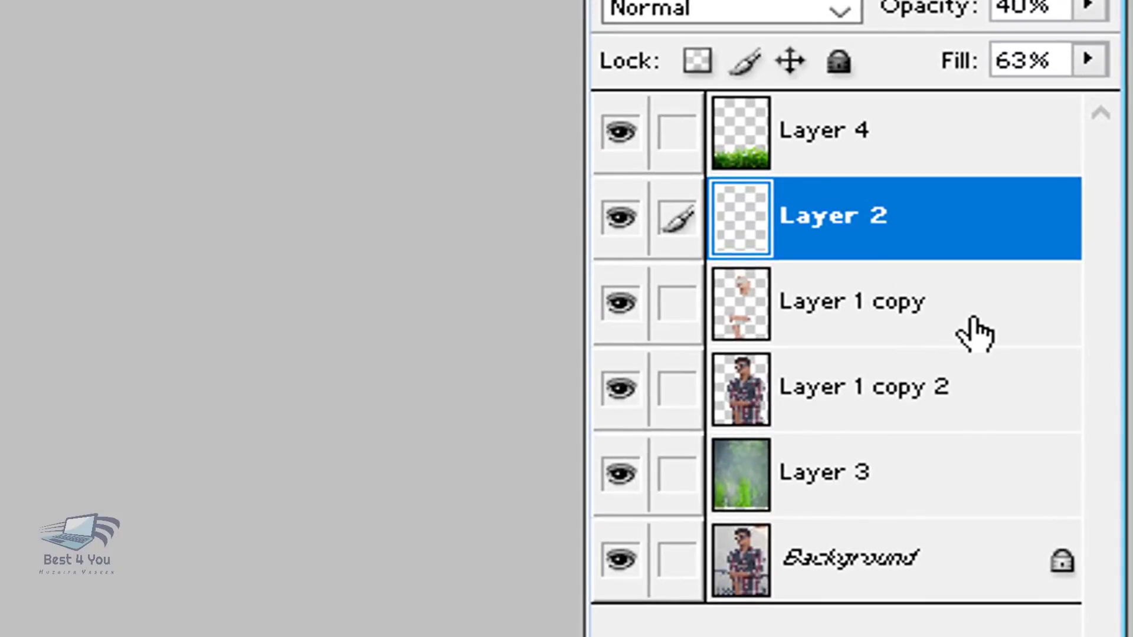
{"action": "key", "text": "ctrl+e"}
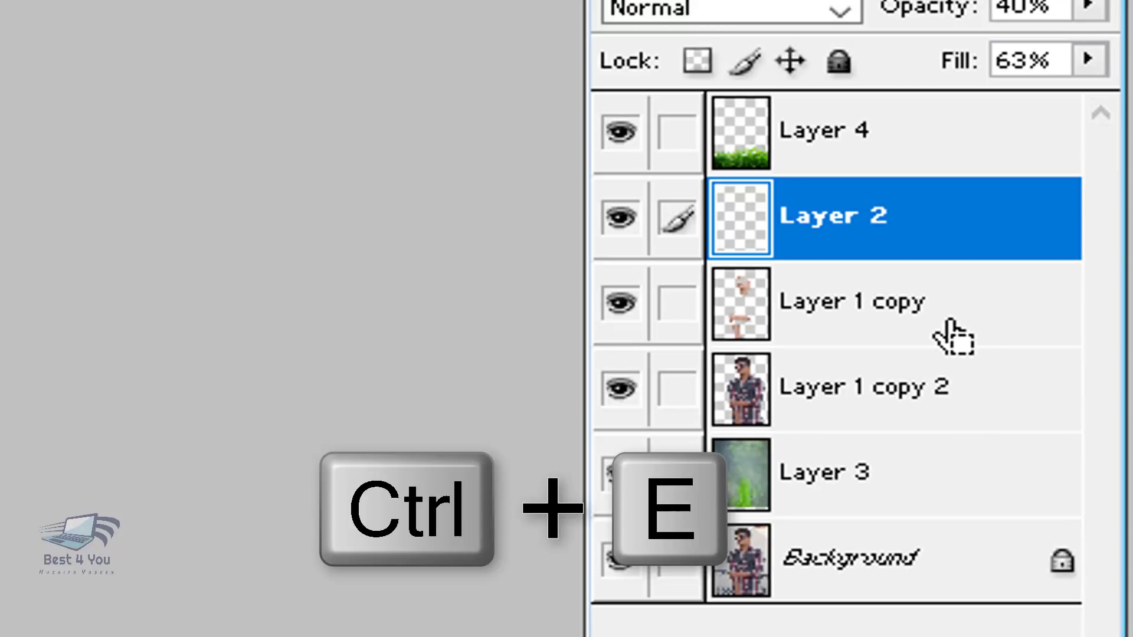
{"action": "key", "text": "ctrl+e"}
{"action": "key", "text": "ctrl+e"}
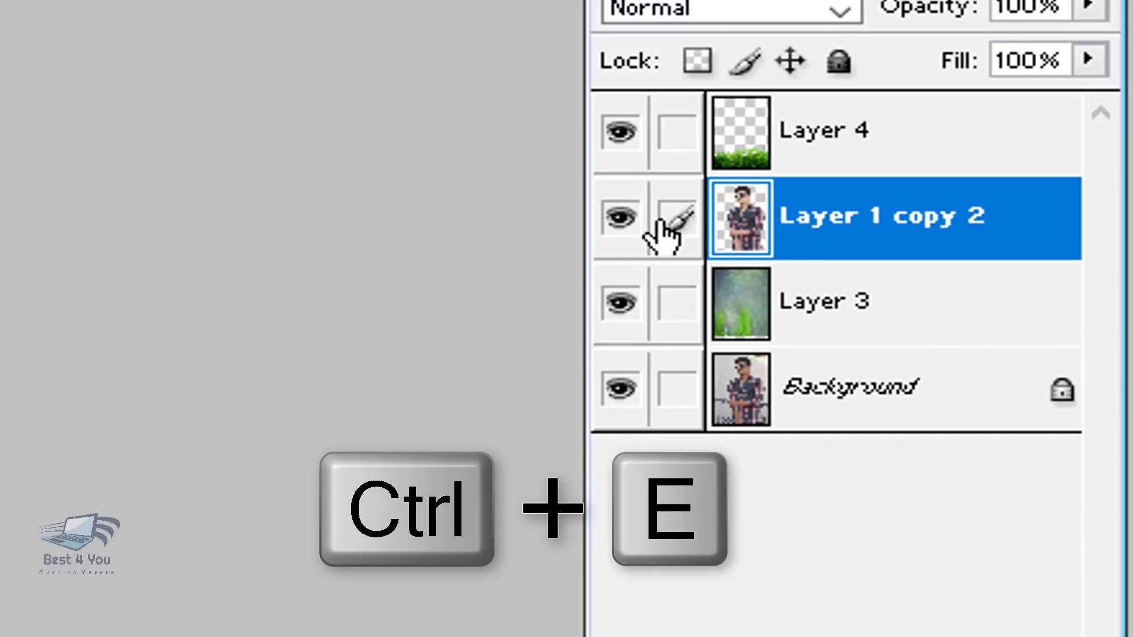
{"action": "left_click", "coordinate": [619, 218]}
{"action": "left_click", "coordinate": [957, 425]}
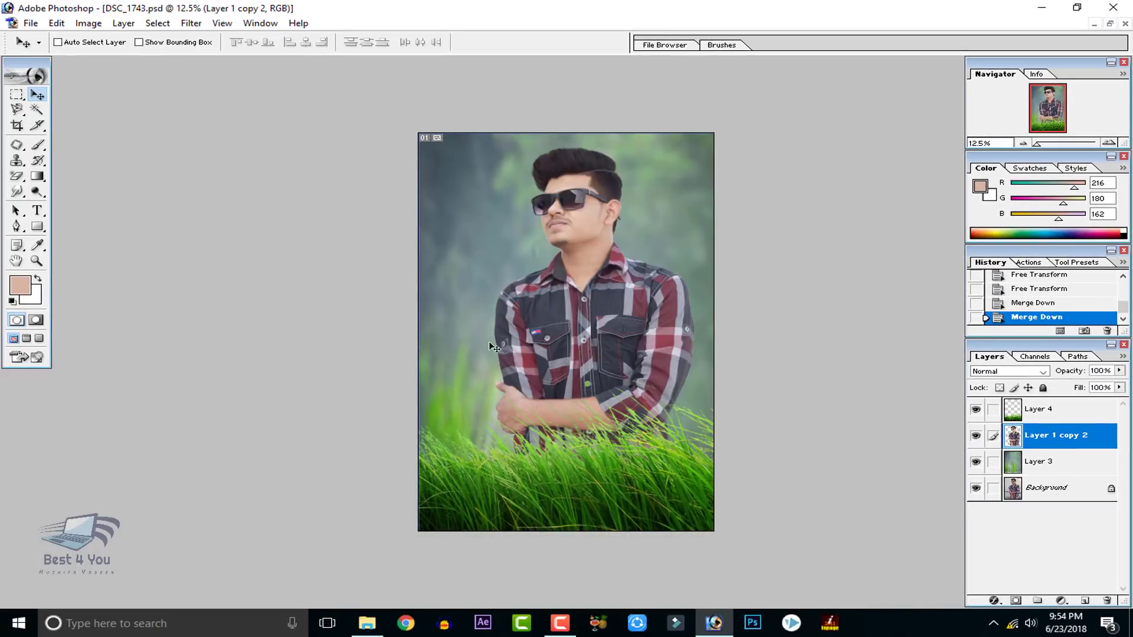
- Scale the man on Layer 1 copy 2 proportionally to about 83.6% and position him centrally behind the grass
{"action": "key", "text": "ctrl+t"}
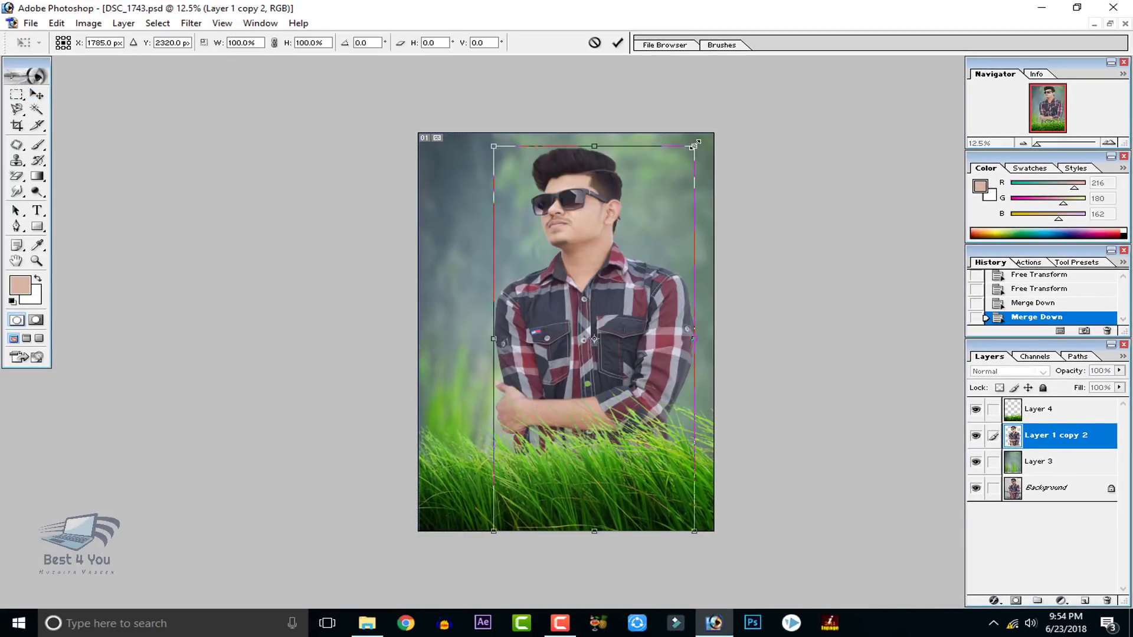
{"action": "left_click_drag", "start_coordinate": [694, 145], "coordinate": [654, 169]}
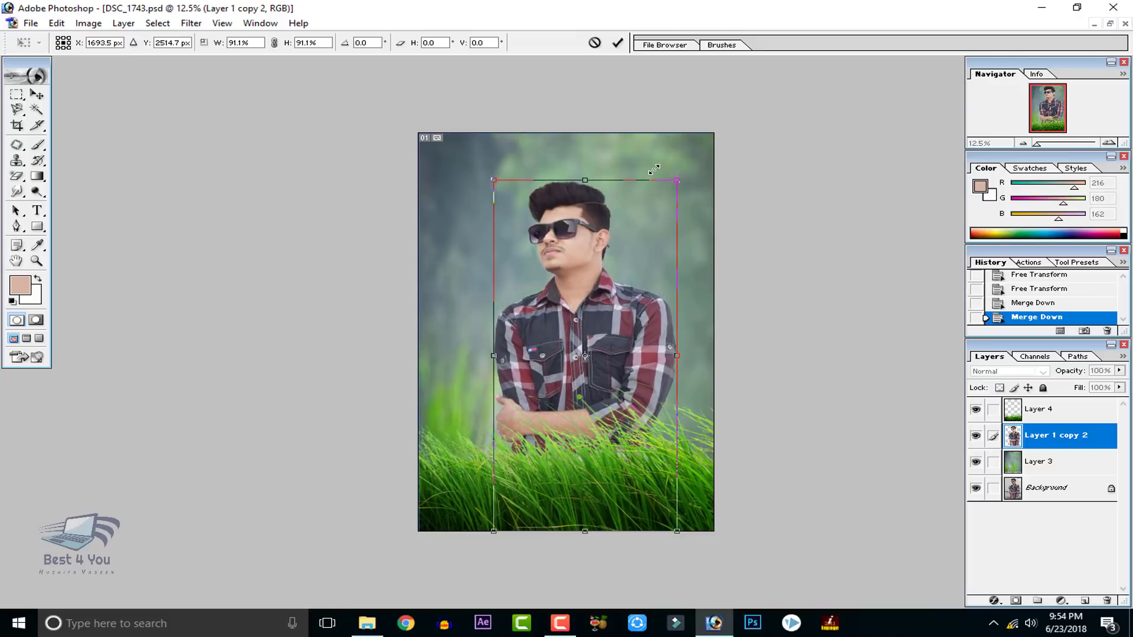
{"action": "left_click_drag", "start_coordinate": [659, 268], "coordinate": [645, 255]}
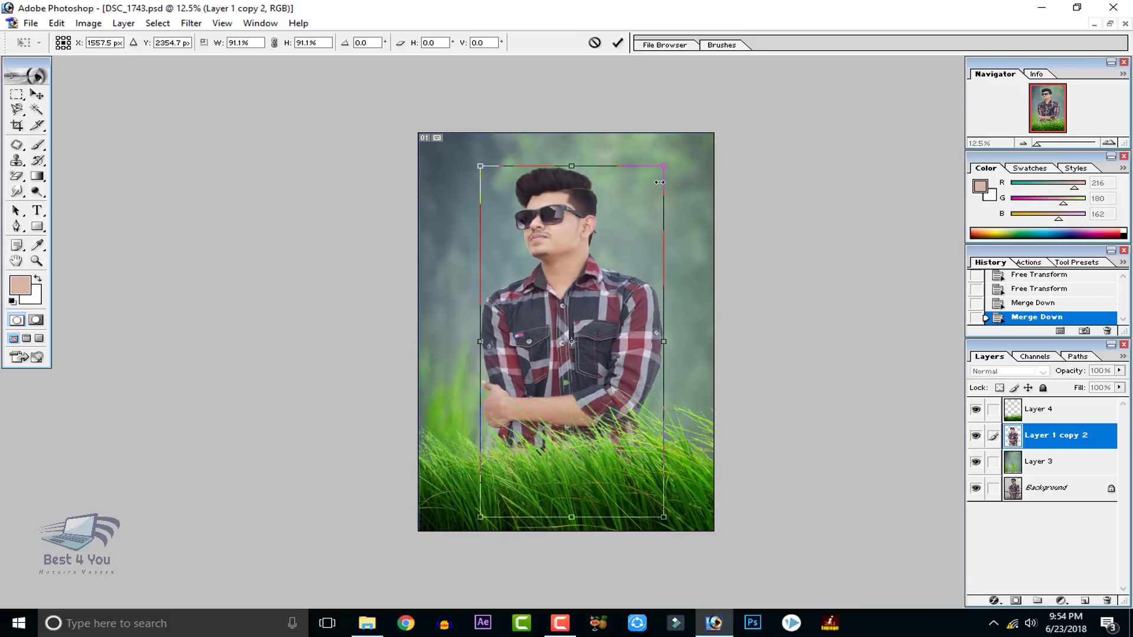
{"action": "left_click_drag", "start_coordinate": [666, 169], "coordinate": [657, 180]}
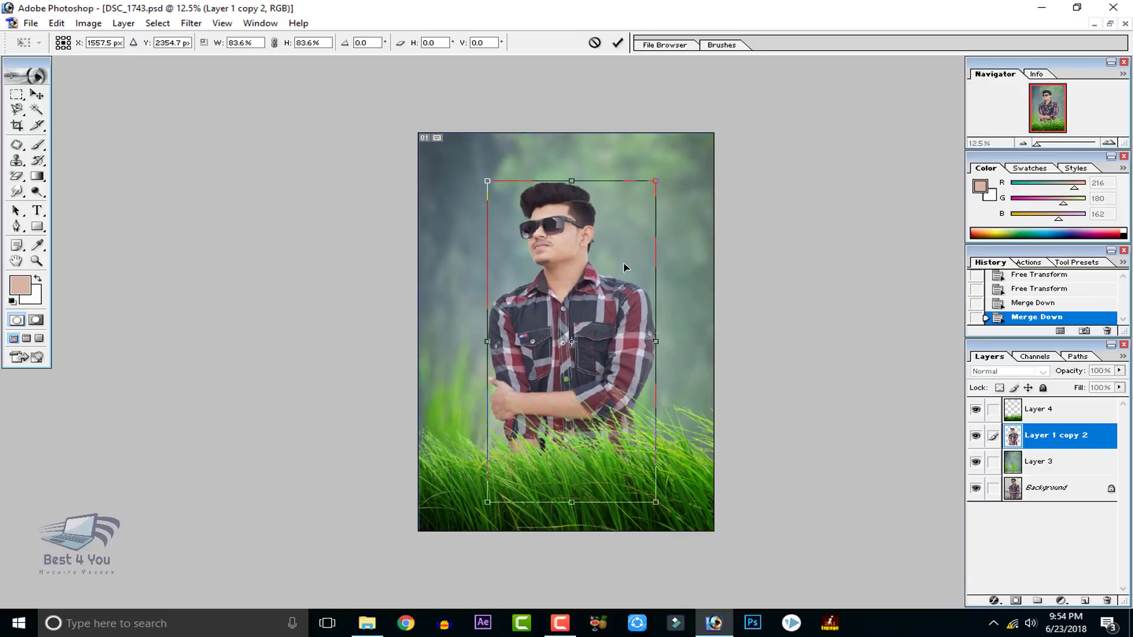
{"action": "mouse_move", "coordinate": [625, 266]}
{"action": "left_mouse_down"}
{"action": "mouse_move", "coordinate": [620, 242]}
{"action": "mouse_move", "coordinate": [630, 253]}
{"action": "left_mouse_up"}
{"action": "left_click", "coordinate": [618, 41]}
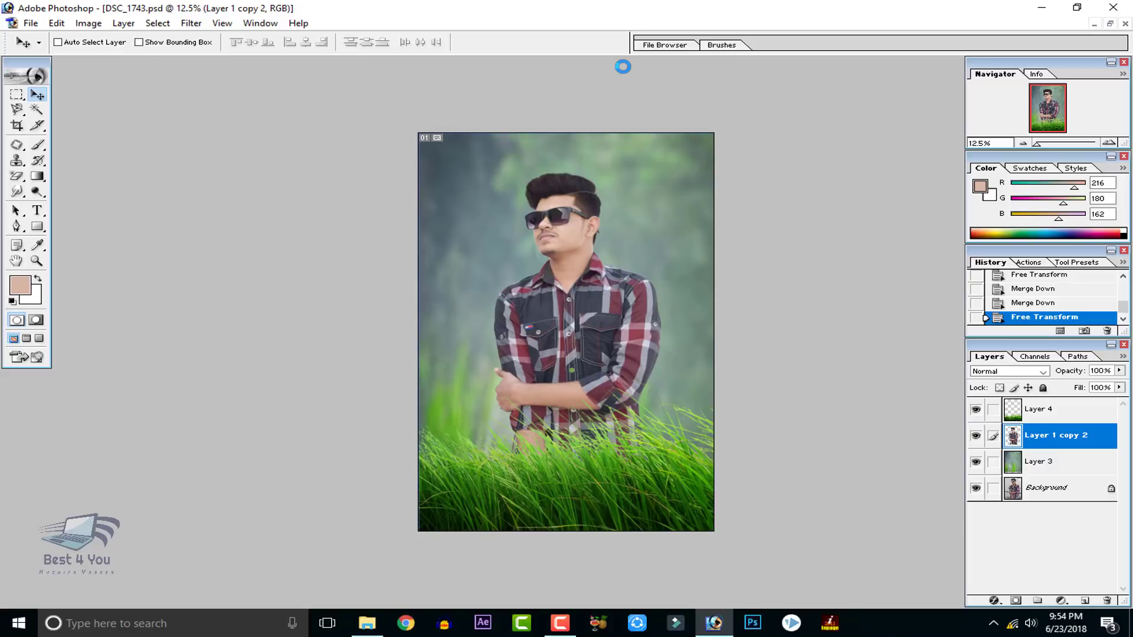
- Try Auto Color on the man's Layer 1 copy 2, and revert to the Free Transform state
{"action": "left_click", "coordinate": [87, 24]}
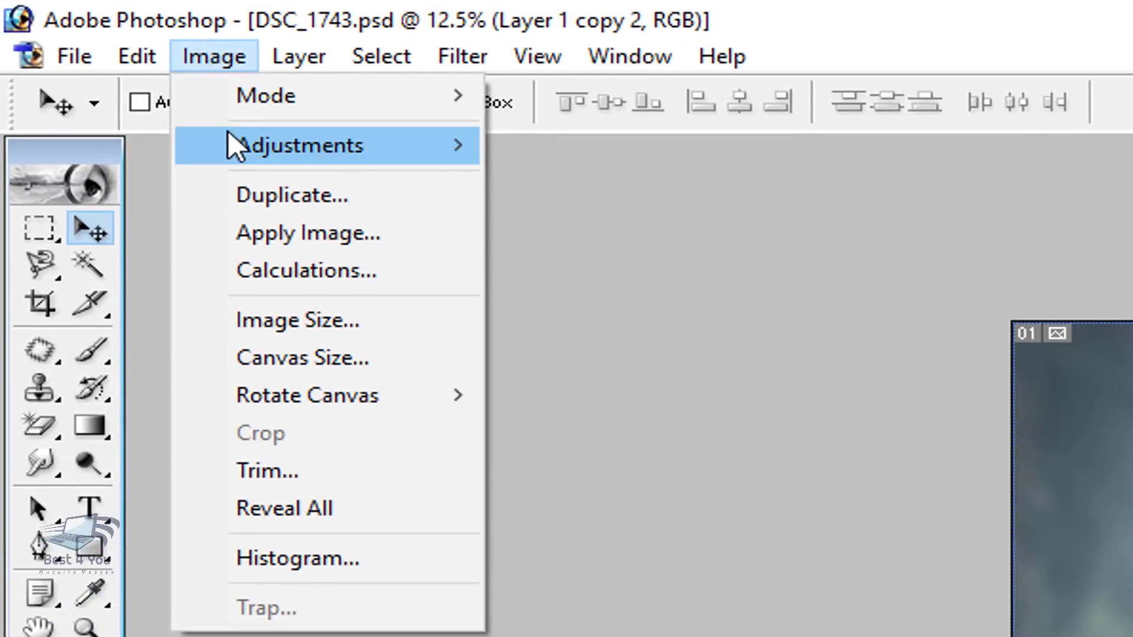
{"action": "mouse_move", "coordinate": [229, 132]}
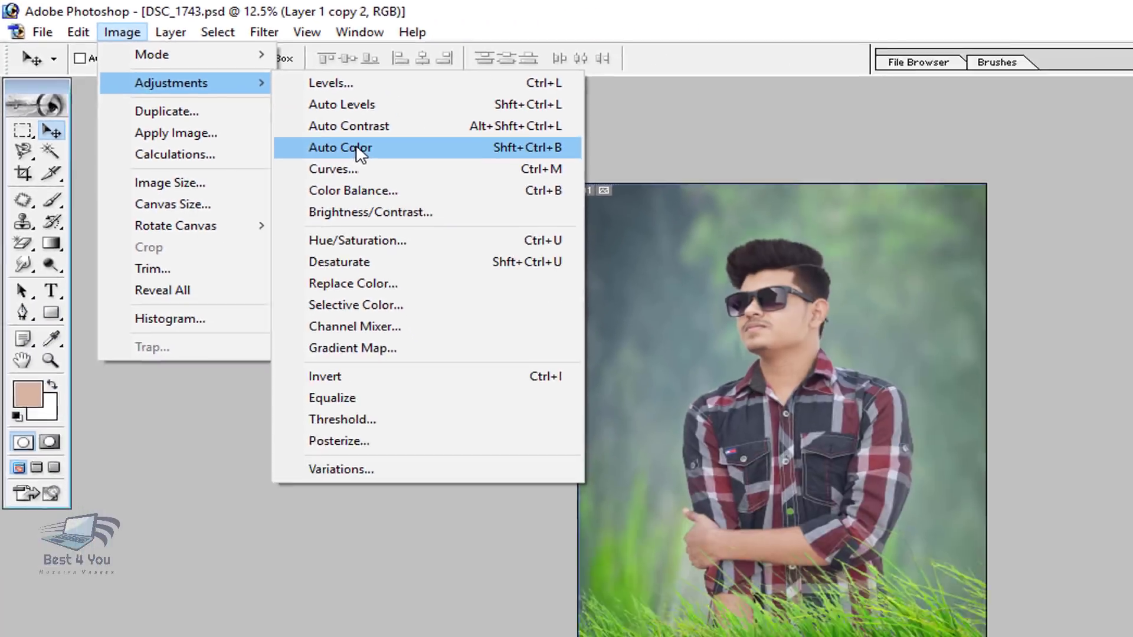
{"action": "left_click", "coordinate": [613, 253]}
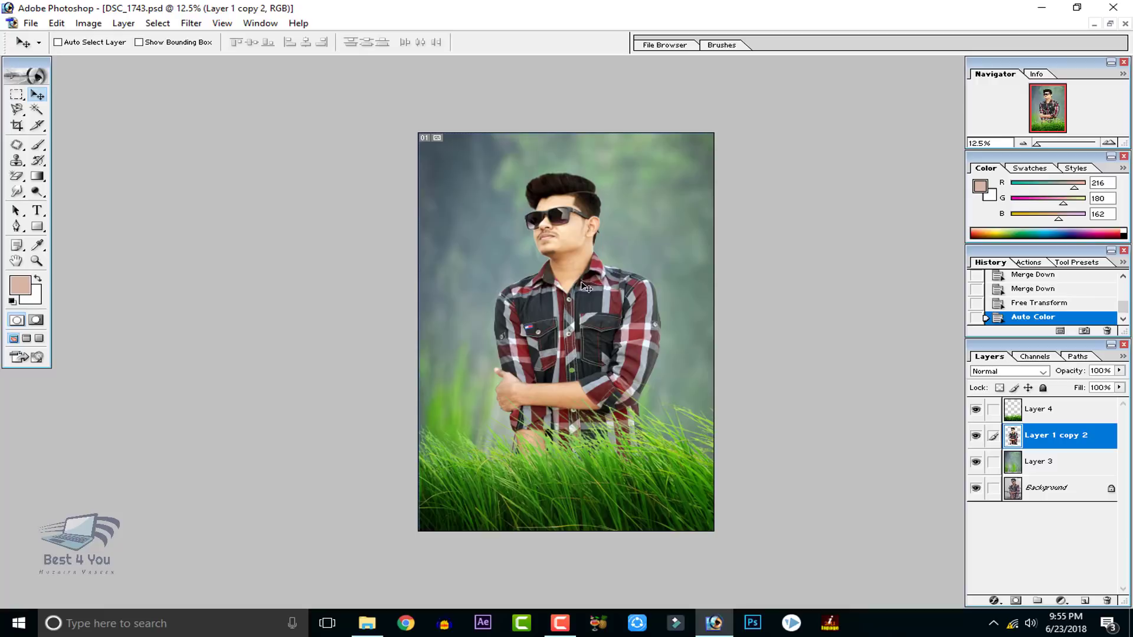
{"action": "left_click", "coordinate": [1060, 303]}
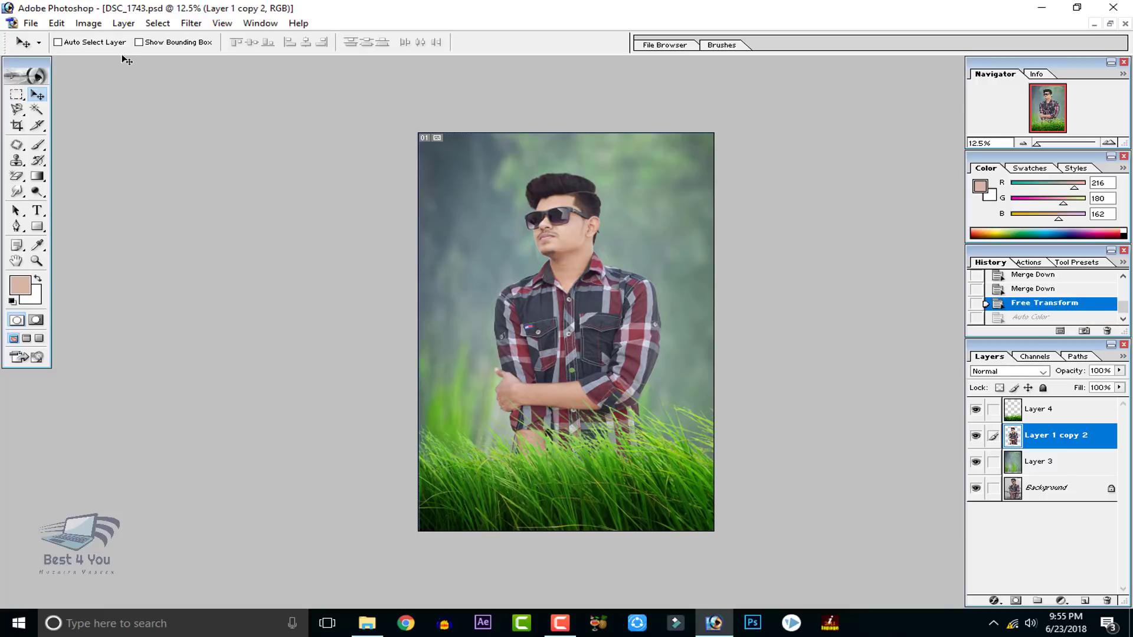
- Start a Curves adjustment on Layer 1 copy 2 and raise the Green curve from input 88 to output 108
{"action": "left_click", "coordinate": [88, 23]}
{"action": "mouse_move", "coordinate": [171, 59]}
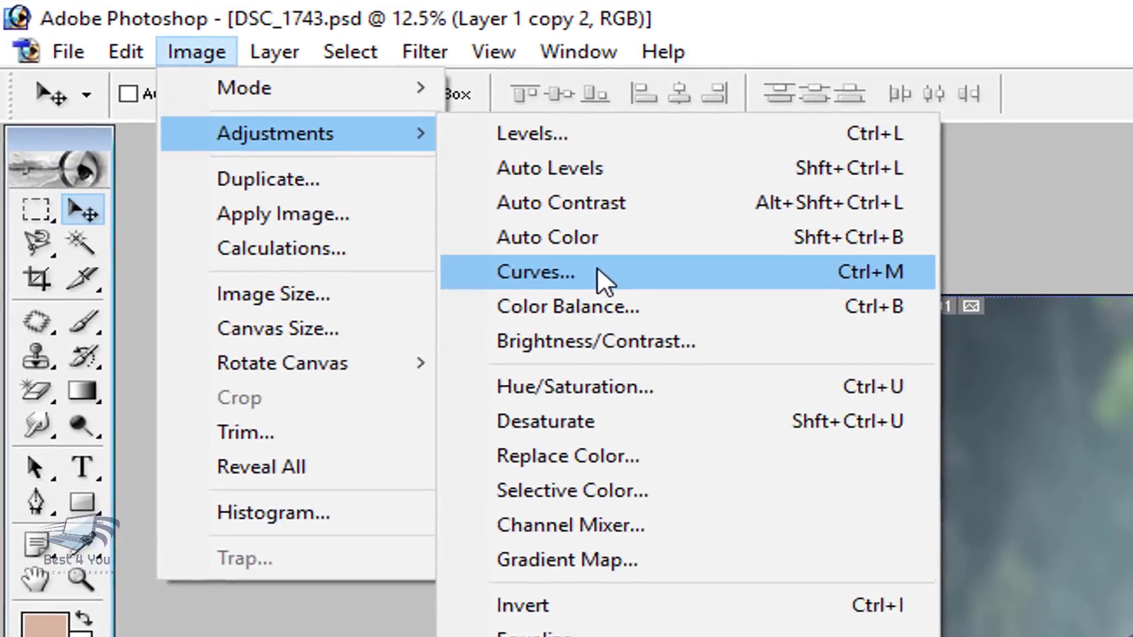
{"action": "left_click", "coordinate": [241, 123]}
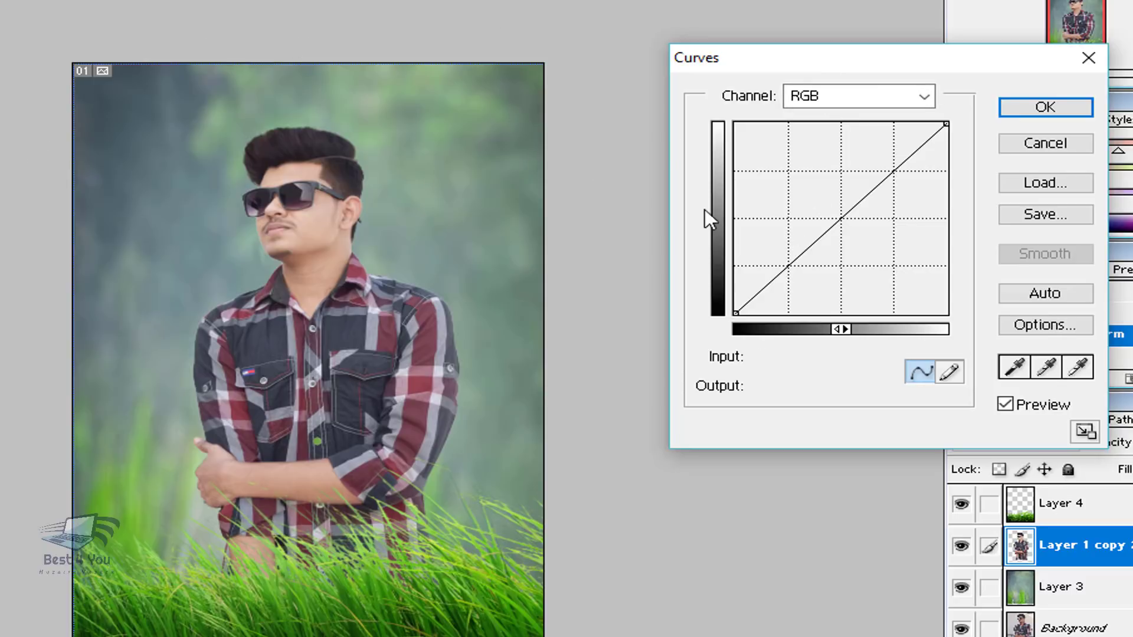
{"action": "left_click", "coordinate": [820, 96]}
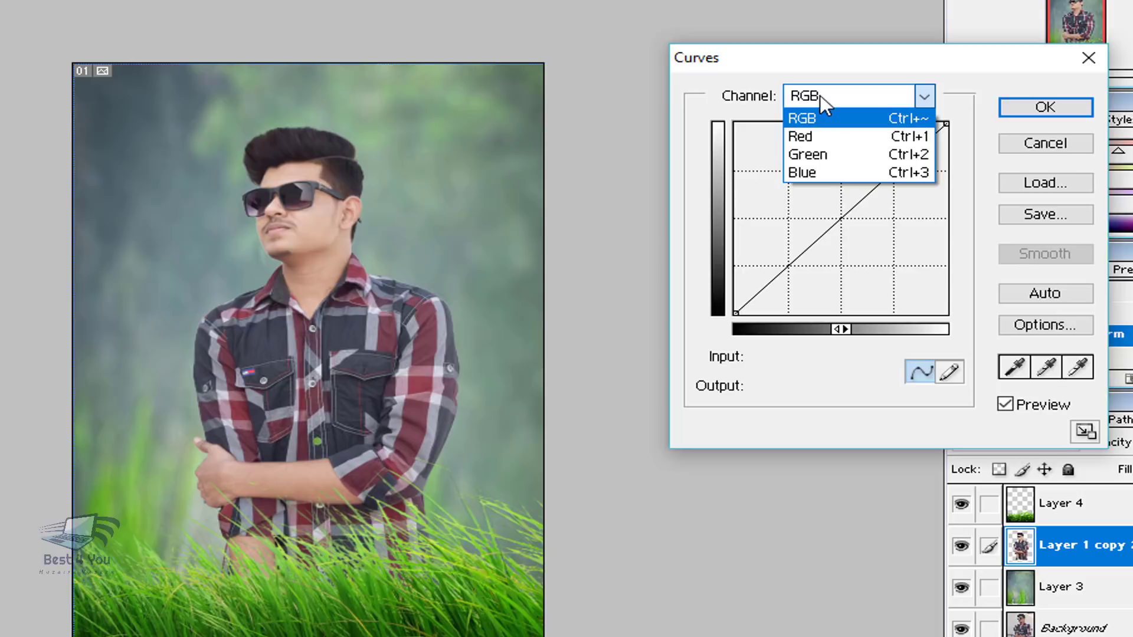
{"action": "left_click", "coordinate": [826, 154]}
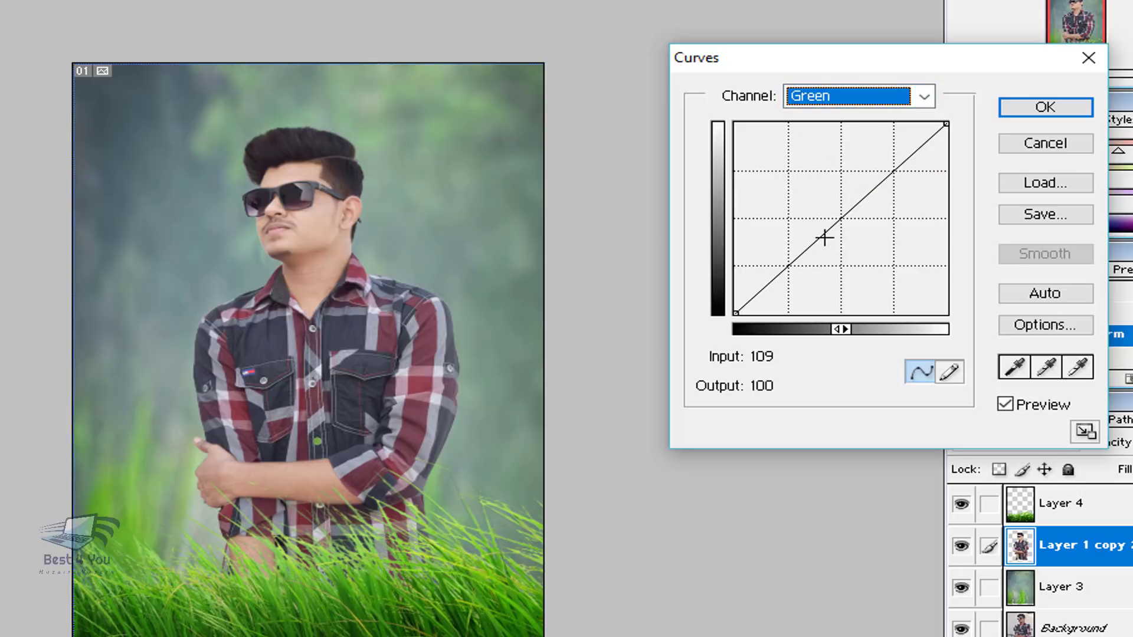
{"action": "left_click_drag", "start_coordinate": [824, 237], "coordinate": [808, 233]}
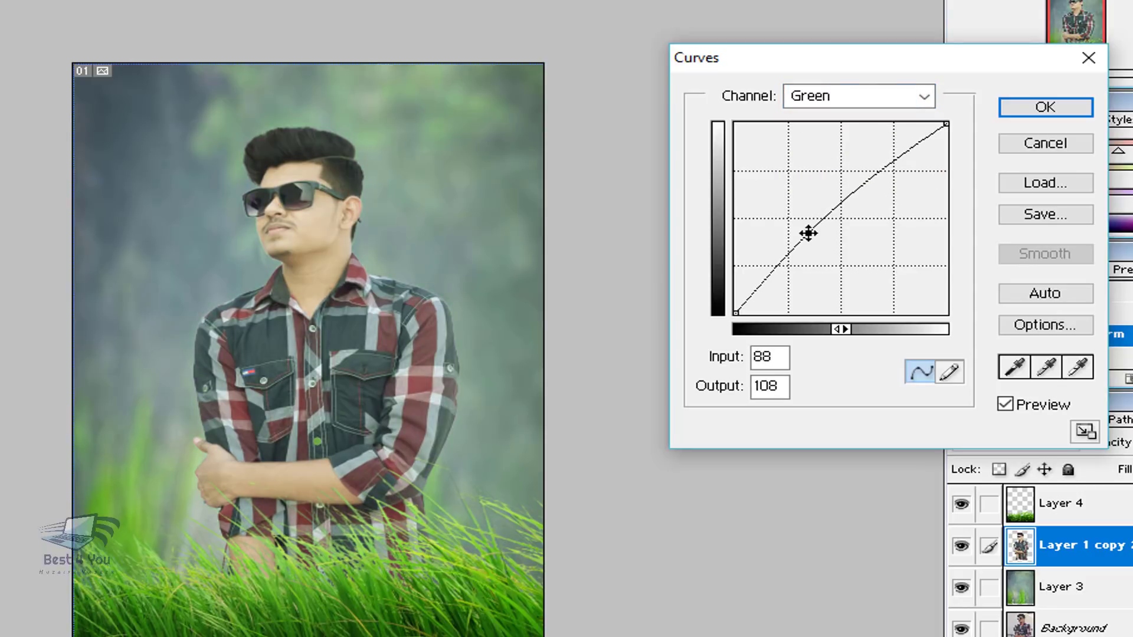
- Raise the Red channel's midtones in Curves with a point at input 123, output 138
{"action": "left_click", "coordinate": [834, 99]}
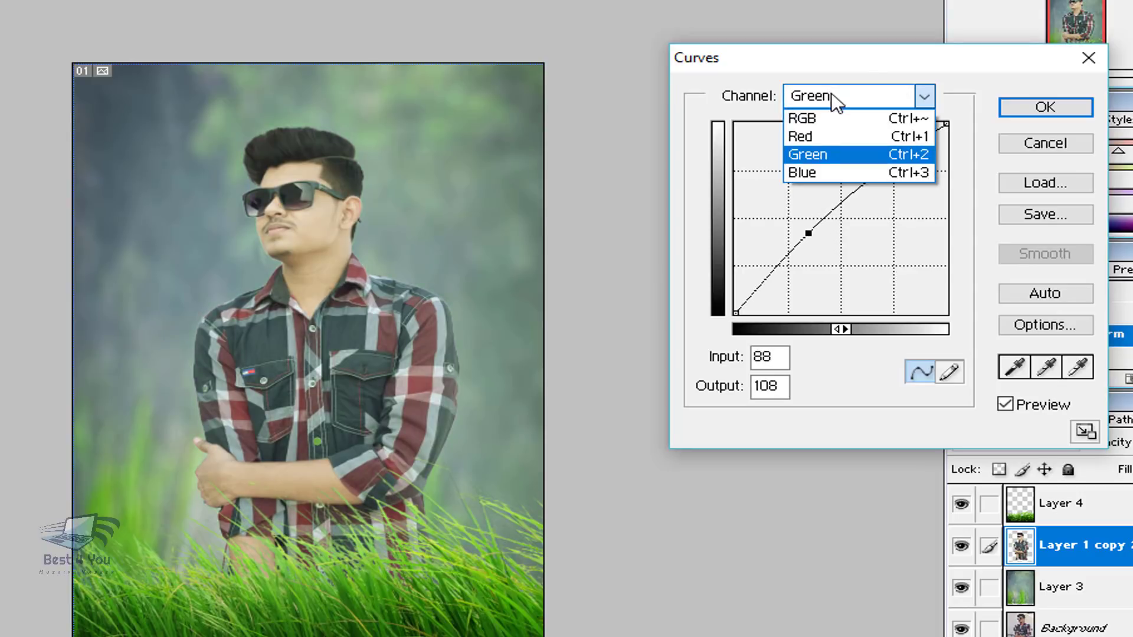
{"action": "left_click", "coordinate": [817, 136]}
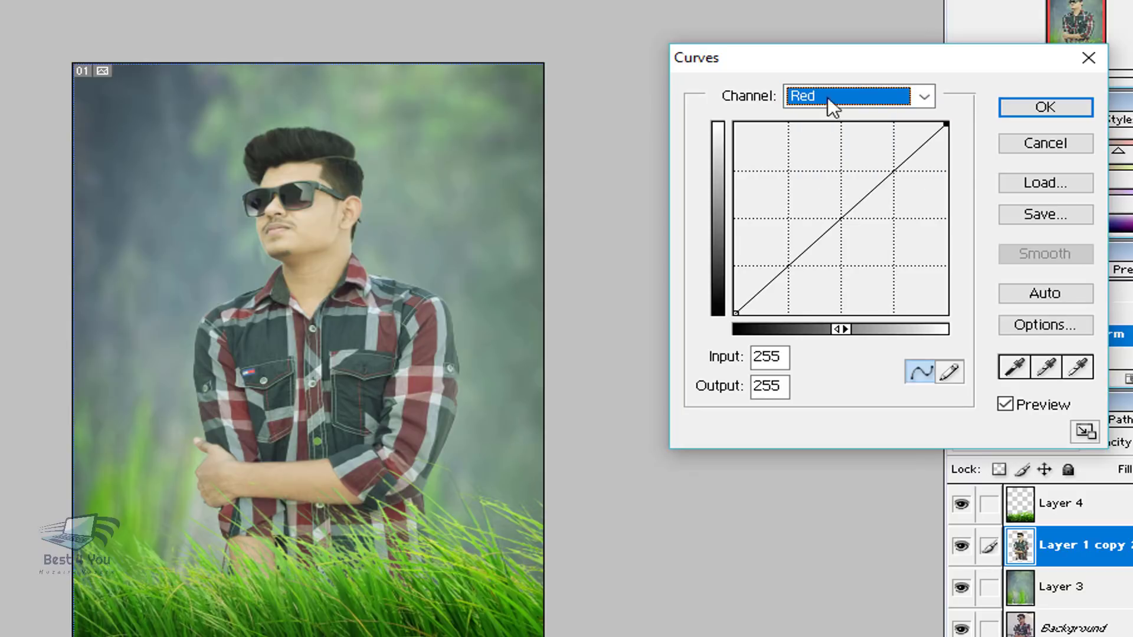
{"action": "left_click", "coordinate": [835, 231]}
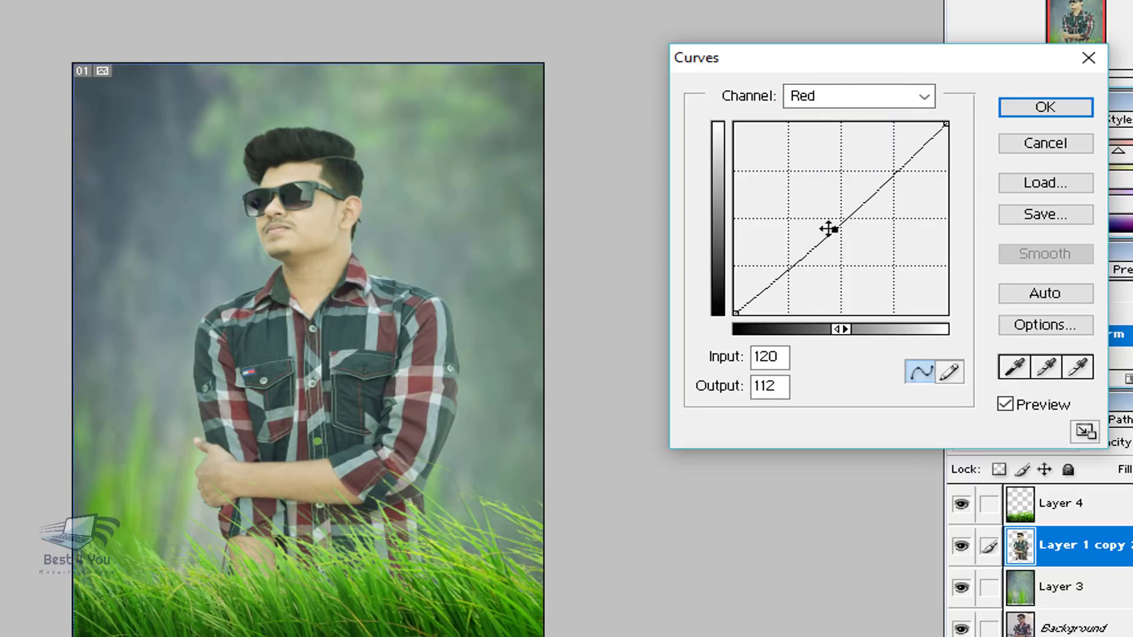
{"action": "mouse_move", "coordinate": [828, 229]}
{"action": "left_mouse_down"}
{"action": "mouse_move", "coordinate": [818, 221]}
{"action": "mouse_move", "coordinate": [837, 210]}
{"action": "left_mouse_up"}
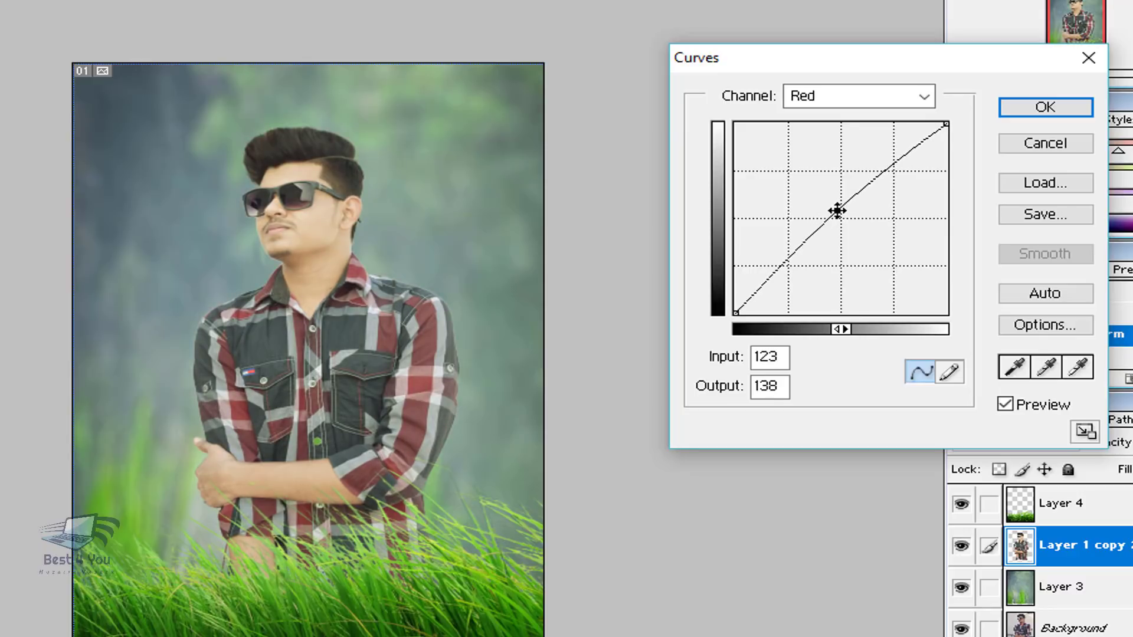
- Raise the Blue curve with points at input 102, output 124 and input 170, output 188, undoing a trial shadow point
{"action": "left_click", "coordinate": [847, 103]}
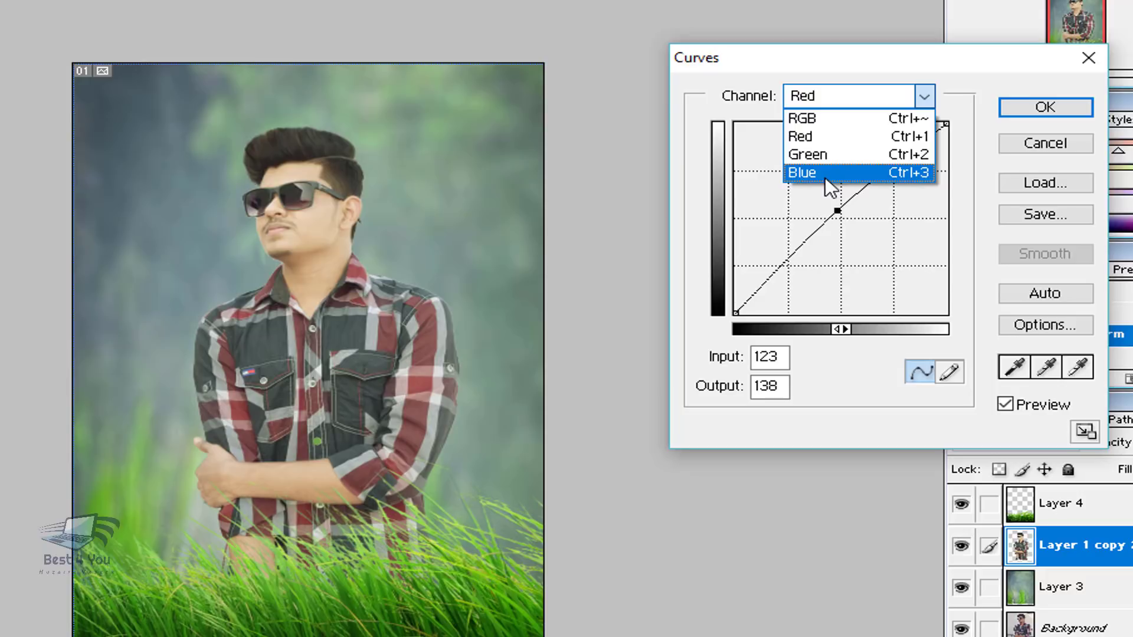
{"action": "left_click", "coordinate": [825, 174]}
{"action": "left_click_drag", "start_coordinate": [827, 225], "coordinate": [819, 221]}
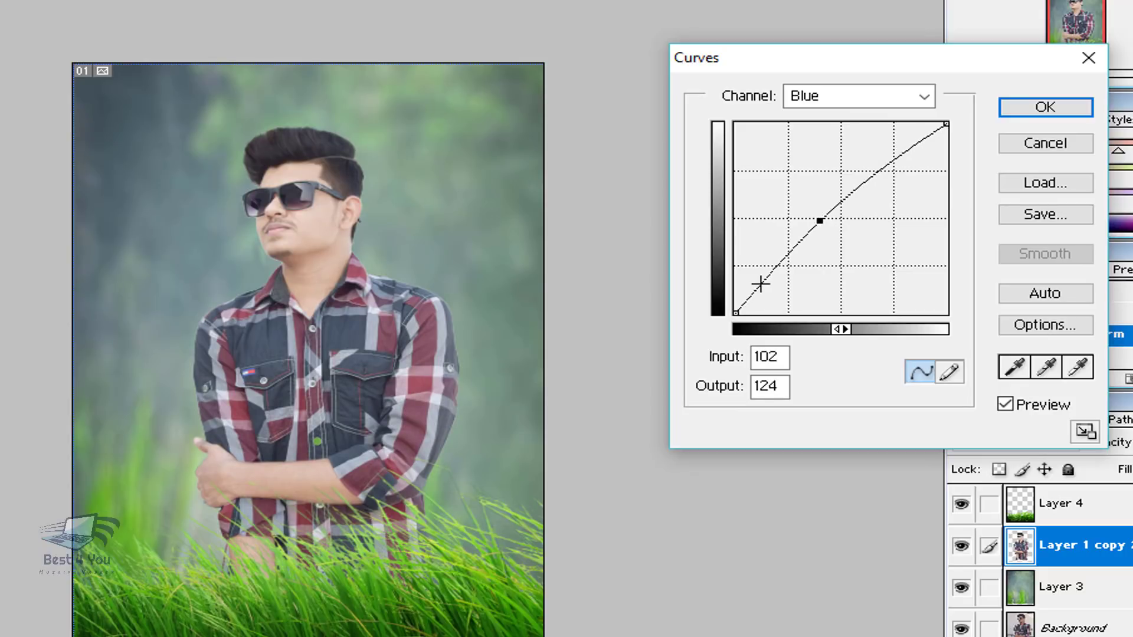
{"action": "mouse_move", "coordinate": [761, 282]}
{"action": "left_mouse_down"}
{"action": "mouse_move", "coordinate": [769, 285]}
{"action": "mouse_move", "coordinate": [761, 280]}
{"action": "left_mouse_up"}
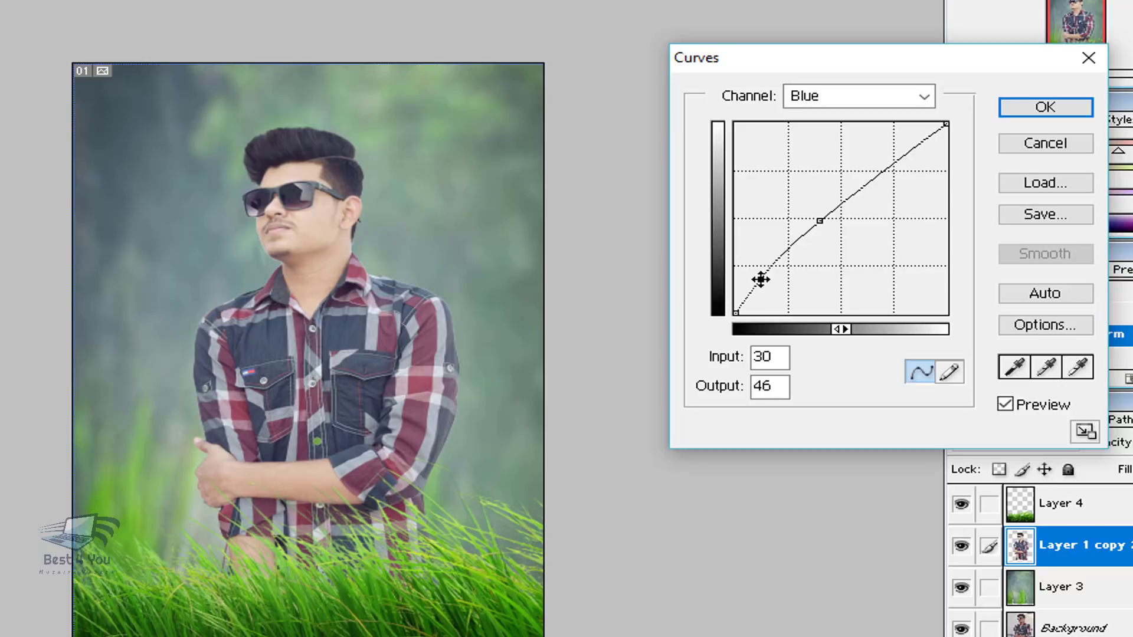
{"action": "key", "text": "ctrl+z"}
{"action": "mouse_move", "coordinate": [883, 171]}
{"action": "left_mouse_down"}
{"action": "mouse_move", "coordinate": [888, 181]}
{"action": "mouse_move", "coordinate": [876, 173]}
{"action": "left_mouse_up"}
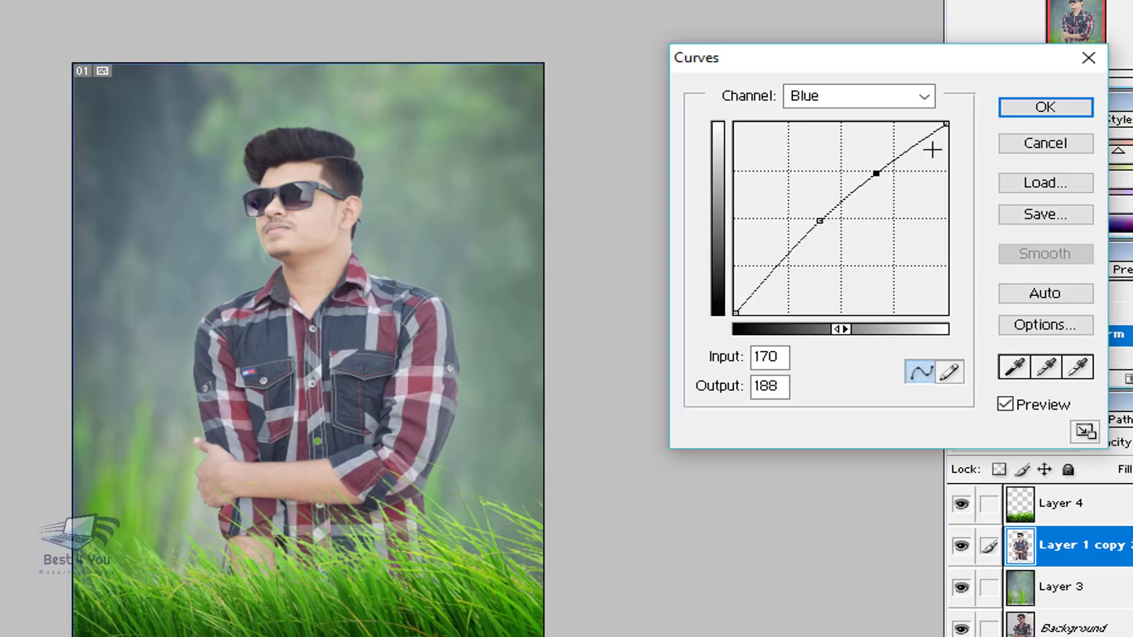
- Lower the white endpoint of the composite RGB curve to output 243
{"action": "left_click", "coordinate": [811, 95]}
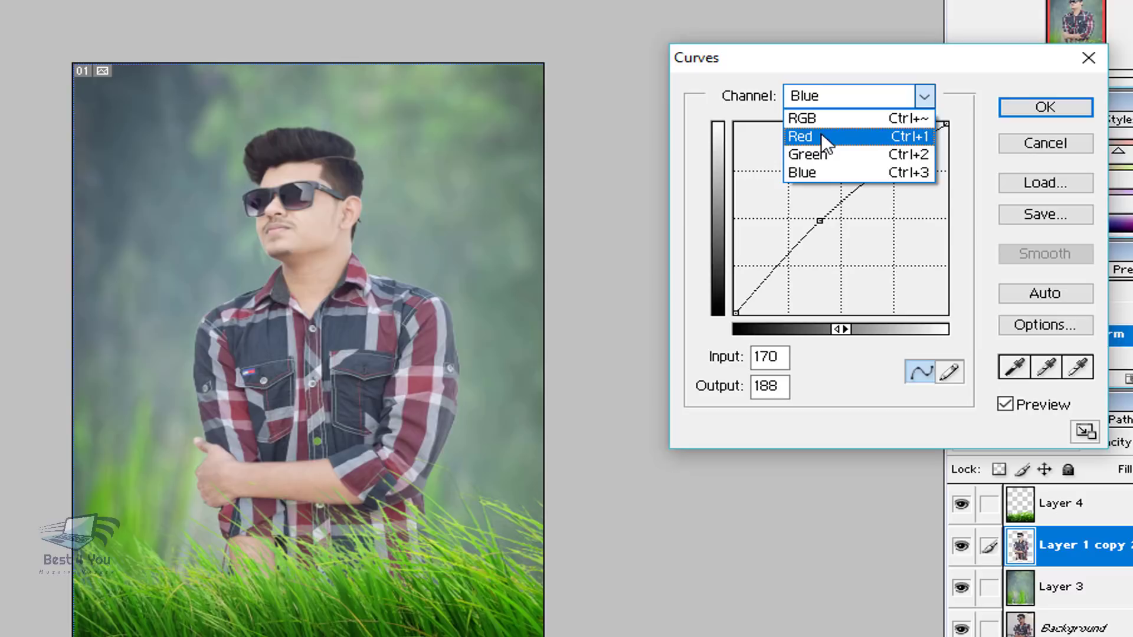
{"action": "left_click", "coordinate": [816, 120]}
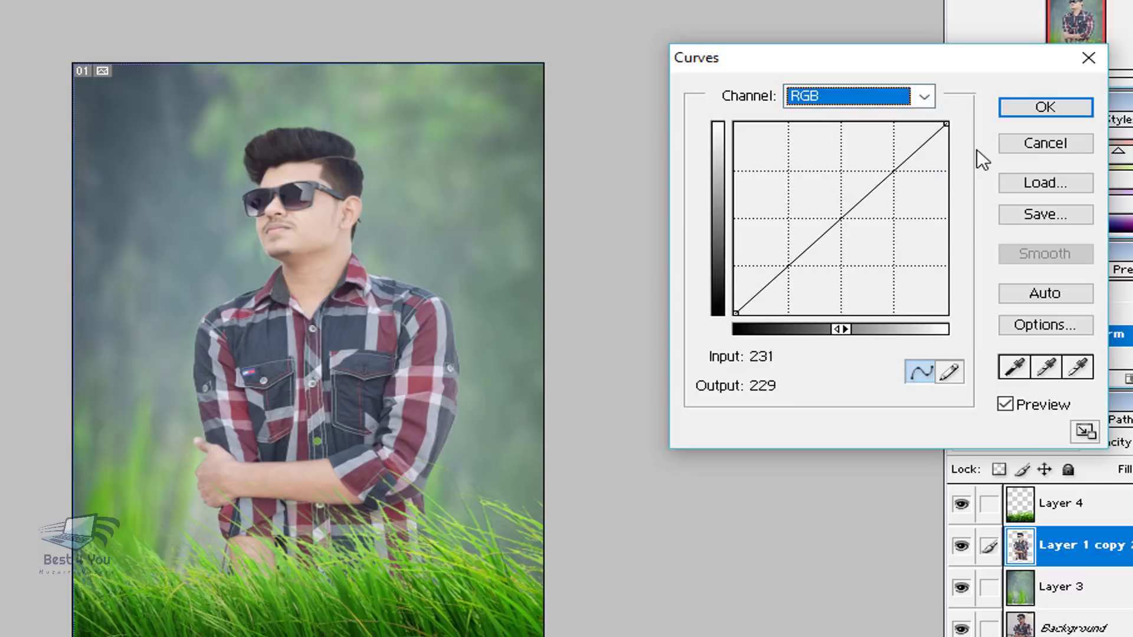
{"action": "mouse_move", "coordinate": [946, 124]}
{"action": "left_mouse_down"}
{"action": "mouse_move", "coordinate": [949, 148]}
{"action": "mouse_move", "coordinate": [954, 132]}
{"action": "left_mouse_up"}
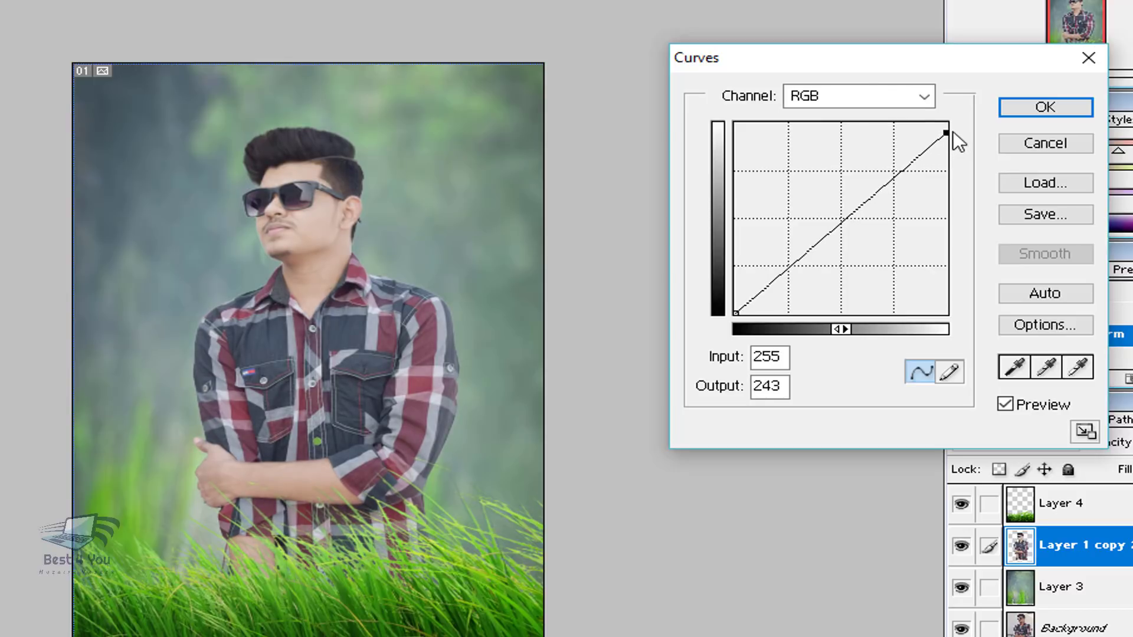
- Refine the Green curve's point to input 85, output 107, undoing a trial highlight point
{"action": "left_click", "coordinate": [855, 94]}
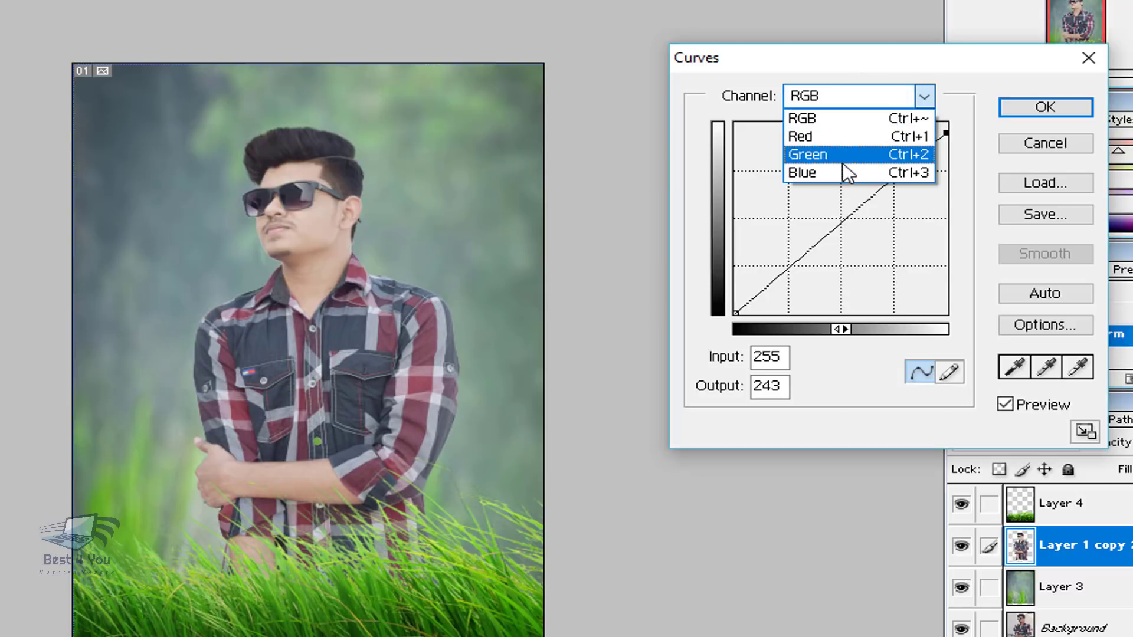
{"action": "left_click", "coordinate": [843, 163]}
{"action": "left_click_drag", "start_coordinate": [811, 234], "coordinate": [806, 231]}
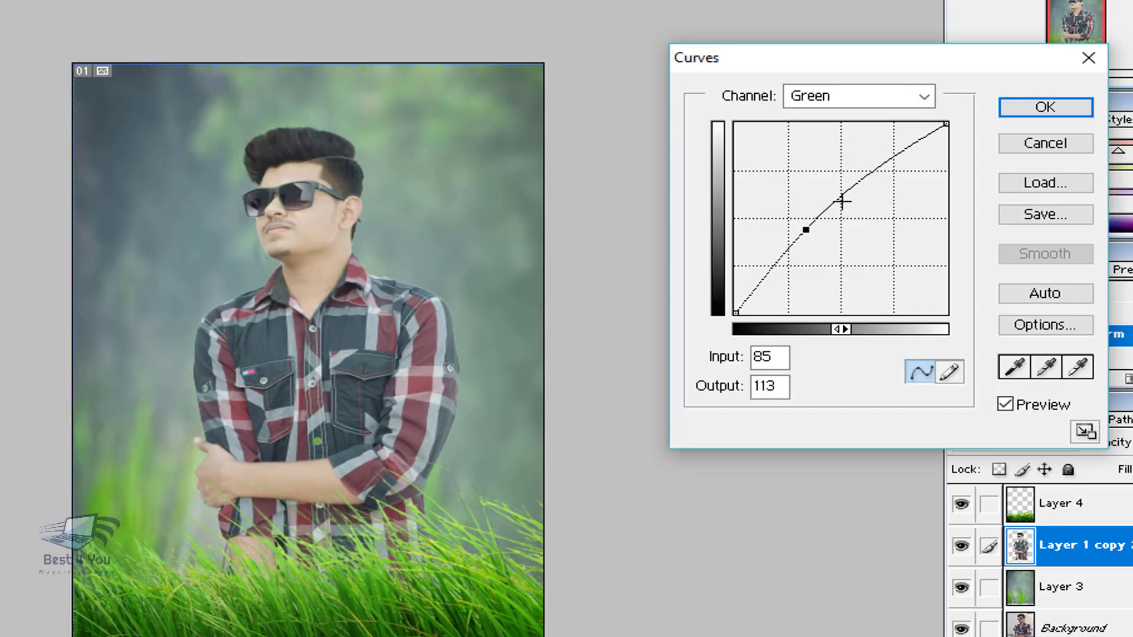
{"action": "left_click_drag", "start_coordinate": [860, 180], "coordinate": [857, 178]}
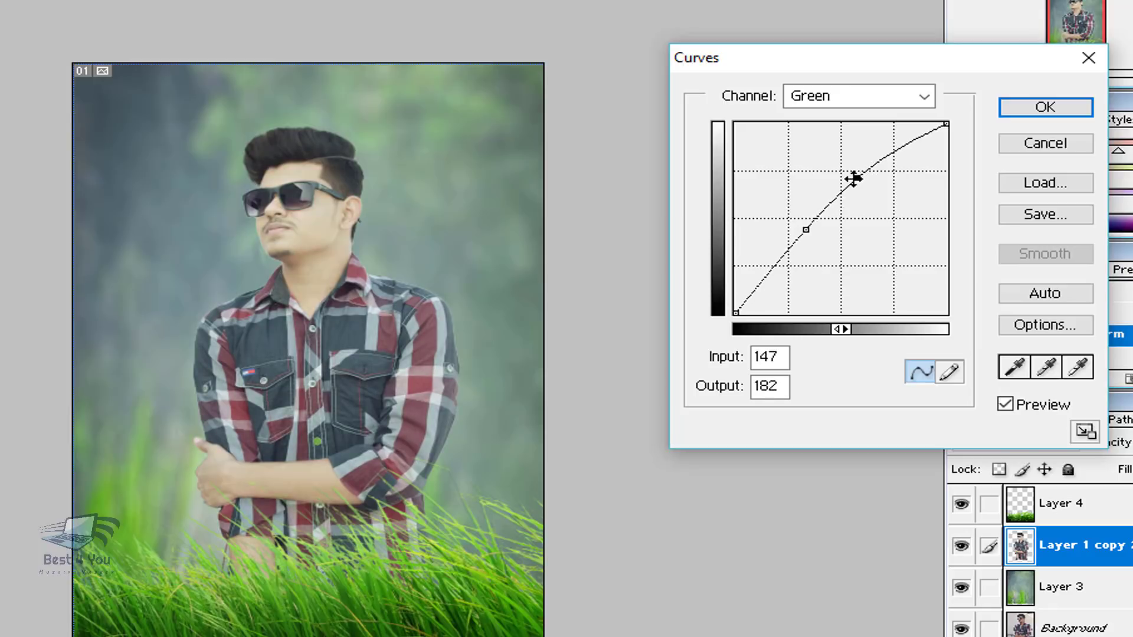
{"action": "key", "text": "ctrl+z"}
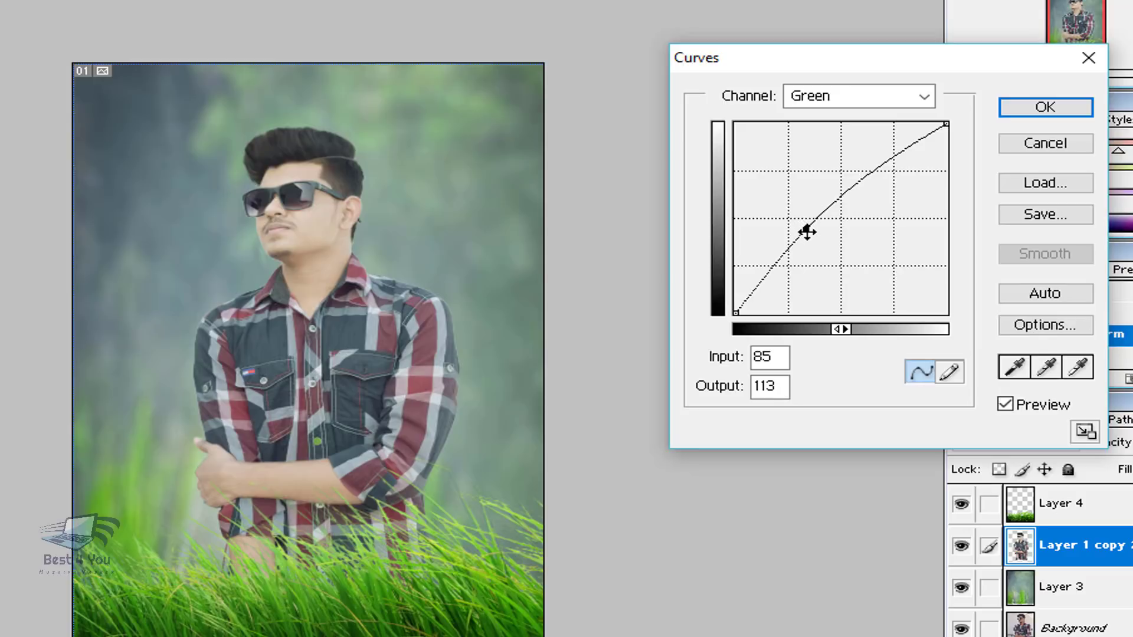
{"action": "left_click_drag", "start_coordinate": [808, 232], "coordinate": [806, 234]}
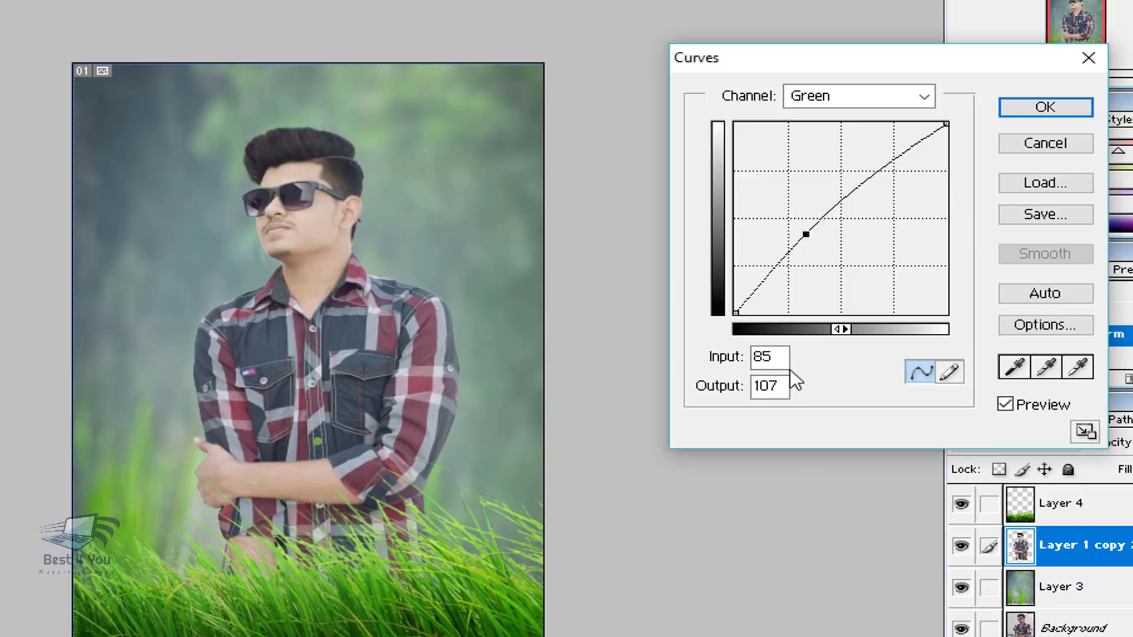
- Review the Red, Blue and RGB curves and apply the Curves adjustment to Layer 1 copy 2
{"action": "left_click", "coordinate": [815, 96]}
{"action": "left_click", "coordinate": [819, 136]}
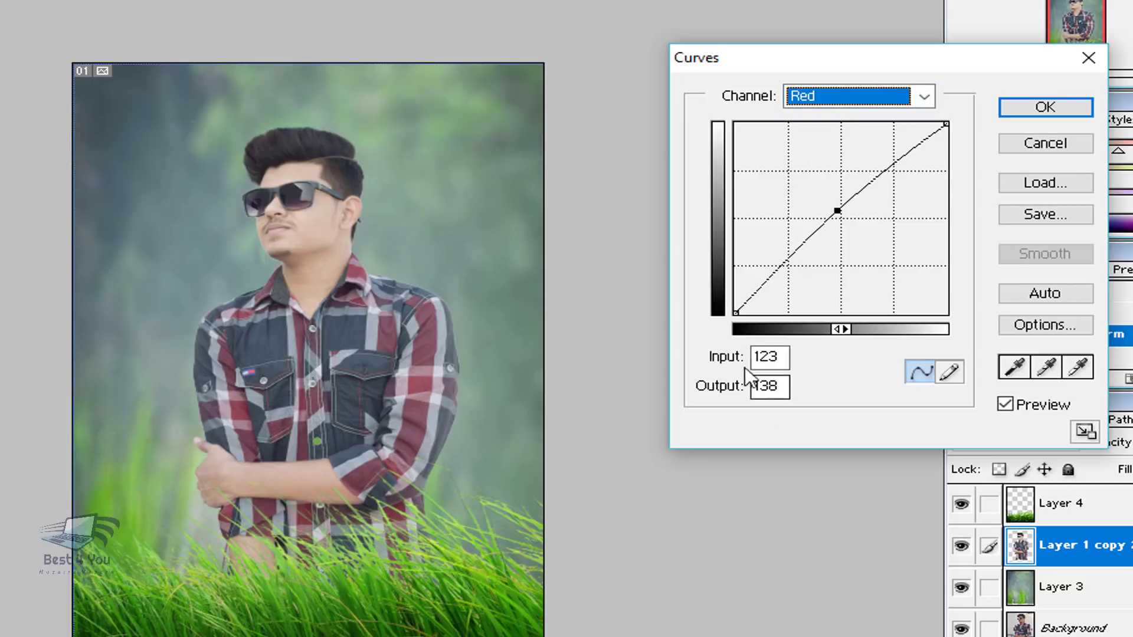
{"action": "left_click", "coordinate": [826, 96]}
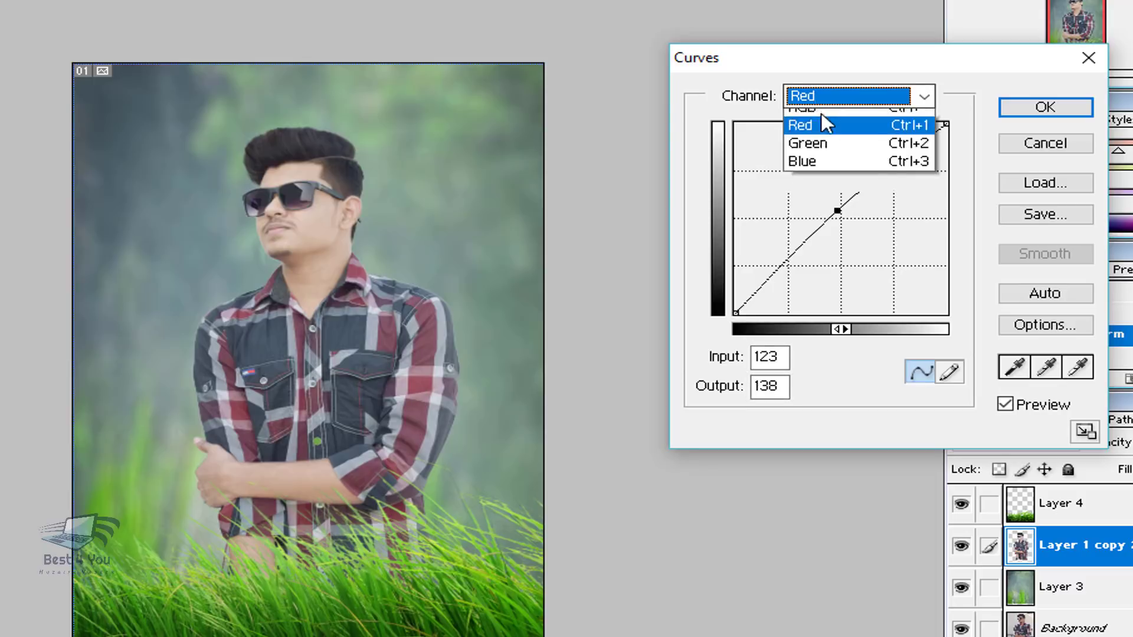
{"action": "left_click", "coordinate": [813, 162]}
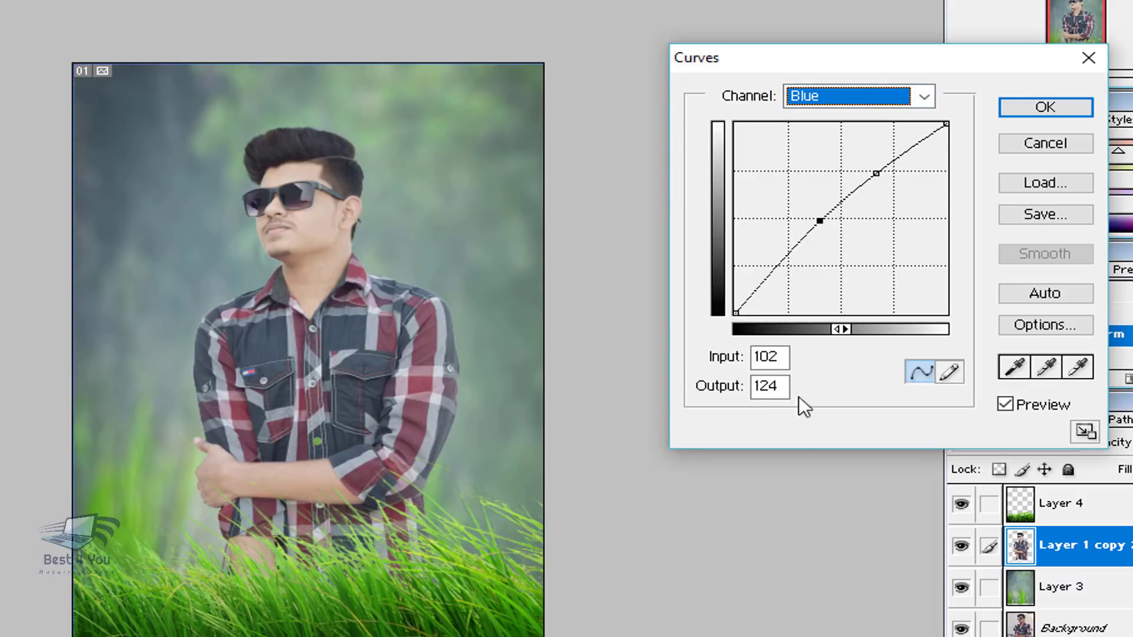
{"action": "left_click", "coordinate": [855, 98]}
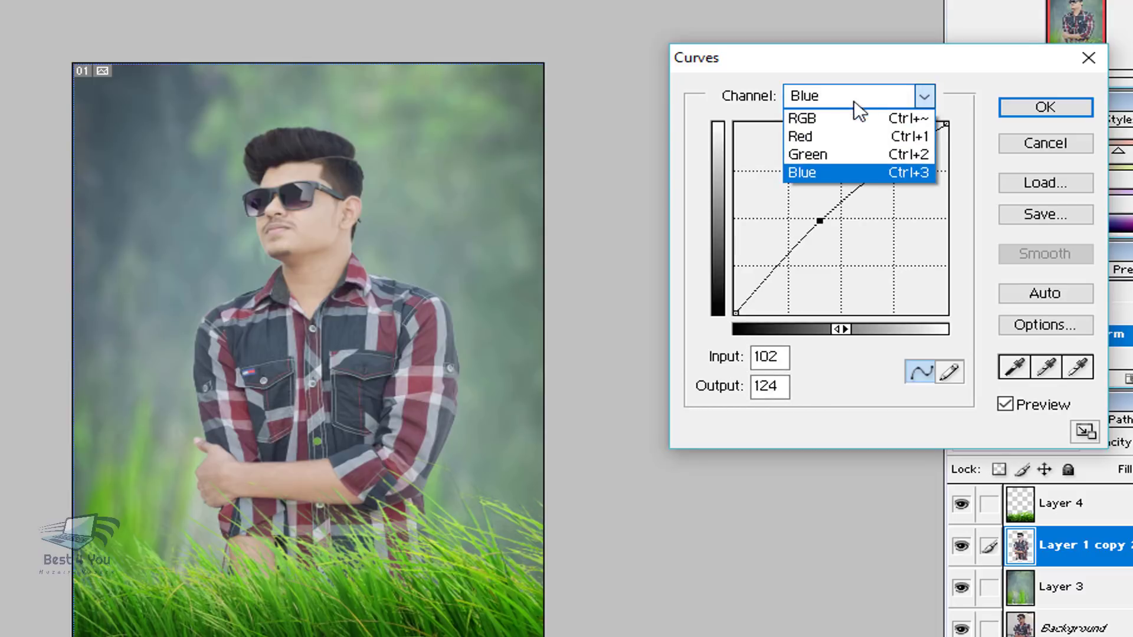
{"action": "left_click", "coordinate": [844, 118]}
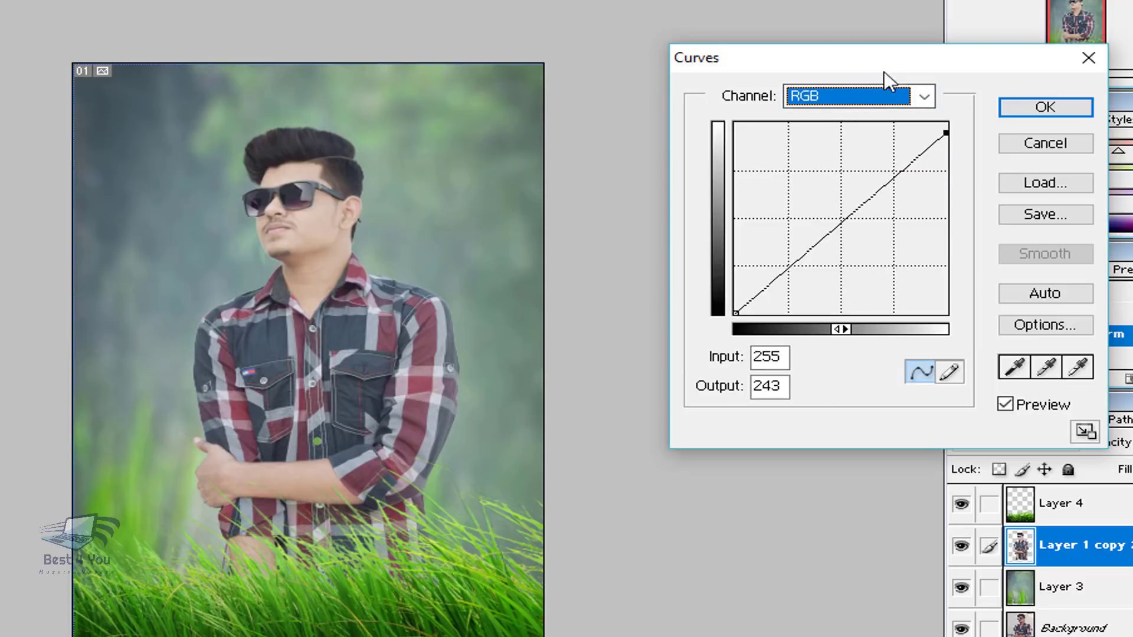
{"action": "left_click", "coordinate": [1039, 108]}
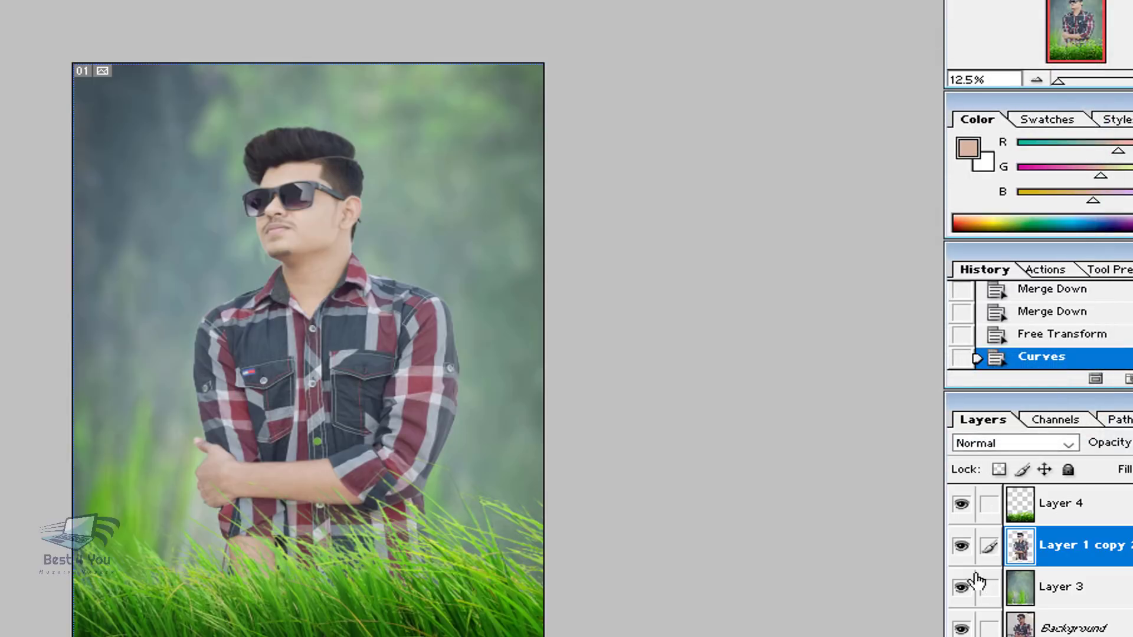
- Check Layer 3 and Layer 1 copy 2 by toggling their visibility, and compare the image before and after the Curves adjustment
{"action": "left_click", "coordinate": [962, 592]}
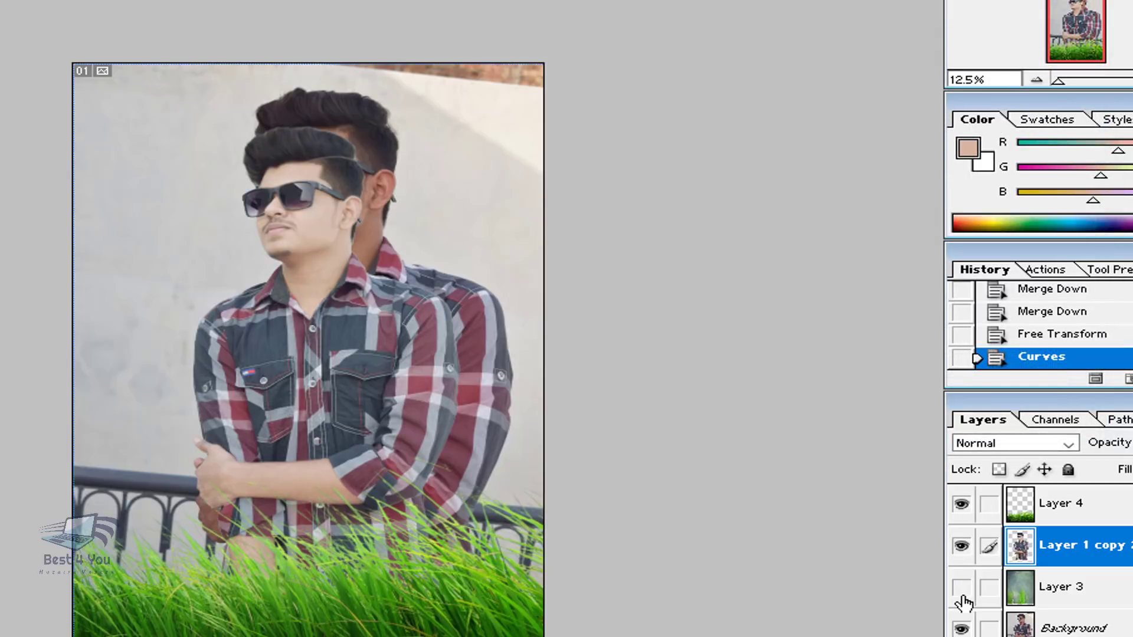
{"action": "left_click", "coordinate": [962, 588]}
{"action": "left_click", "coordinate": [962, 546]}
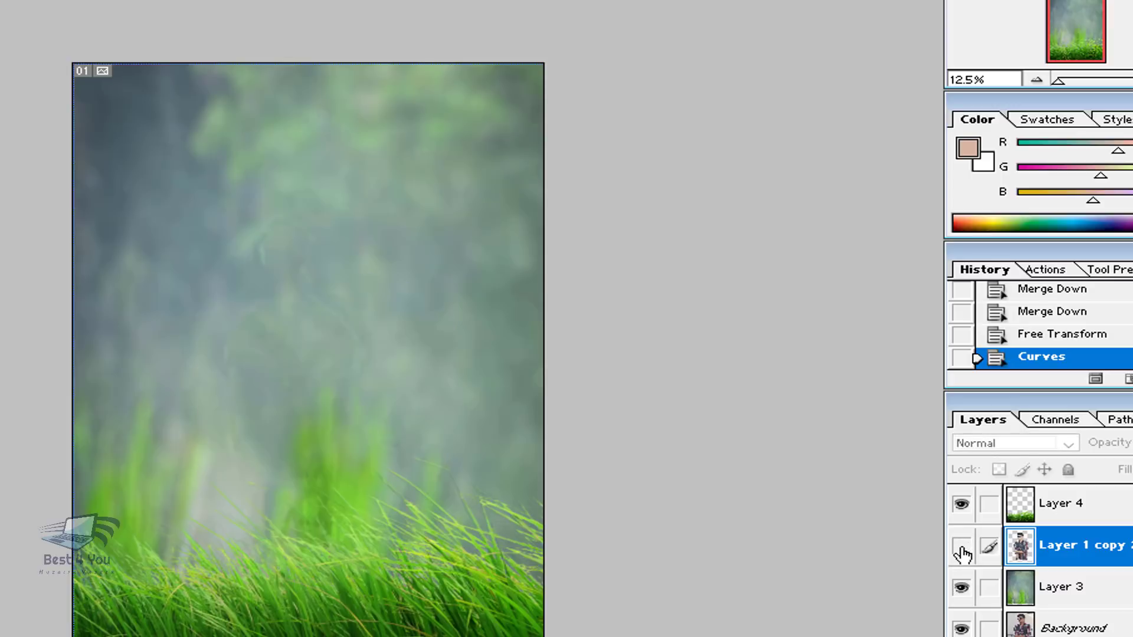
{"action": "left_click", "coordinate": [962, 548]}
{"action": "left_click", "coordinate": [1058, 342]}
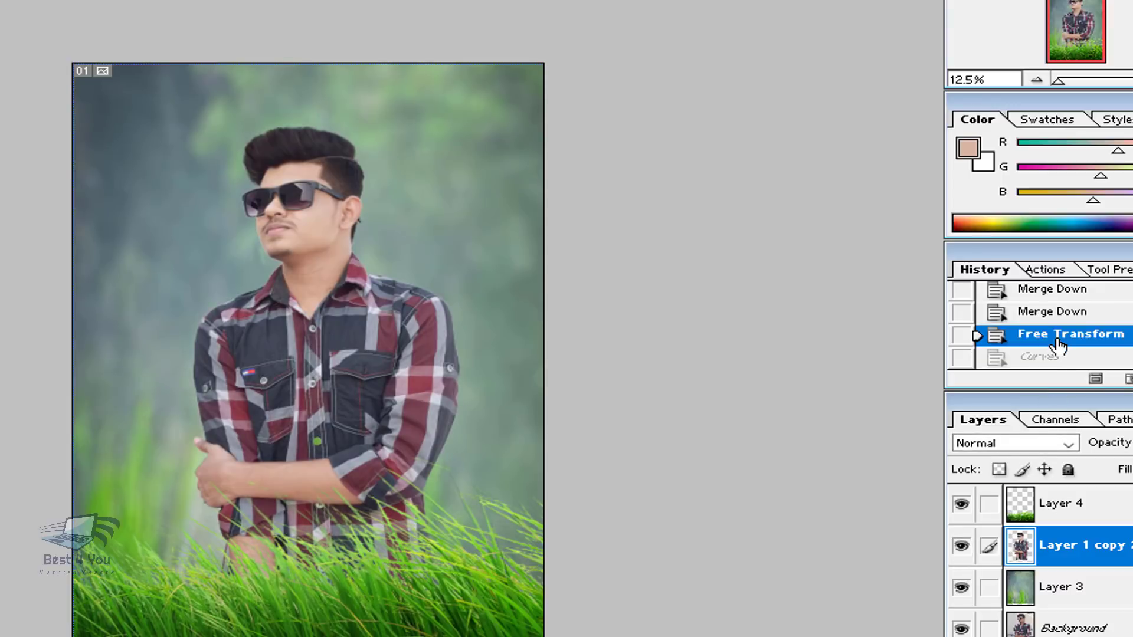
{"action": "left_click", "coordinate": [1060, 357]}
{"action": "left_click", "coordinate": [1069, 343]}
{"action": "left_click", "coordinate": [1063, 360]}
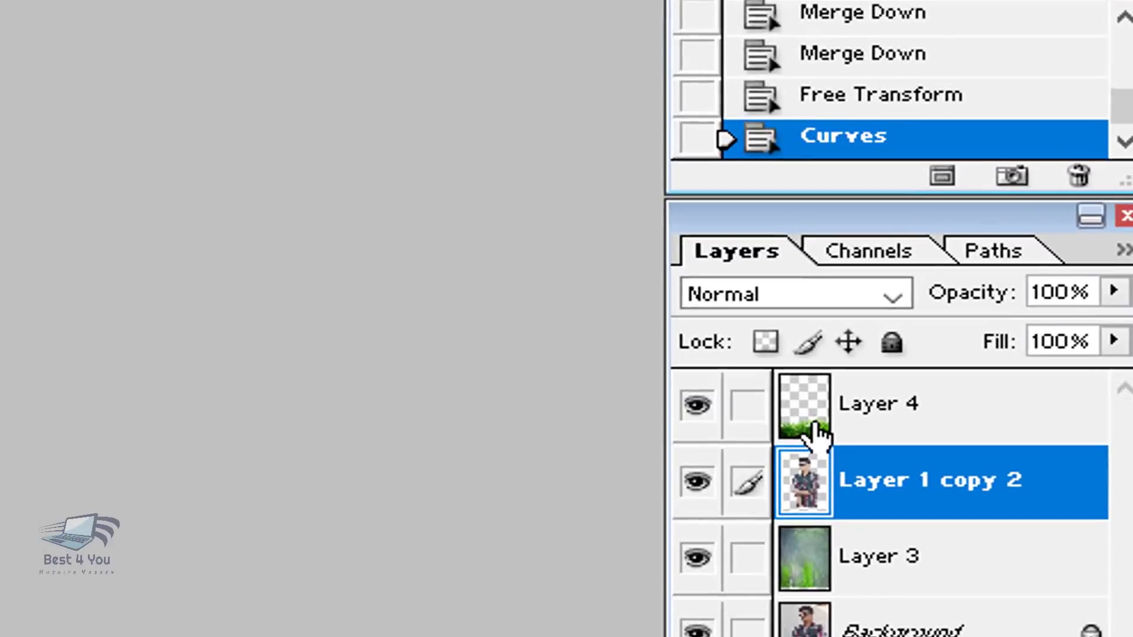
- Select Layer 4 and check the foreground grass by toggling the layer's visibility off and on
{"action": "left_click", "coordinate": [1022, 516]}
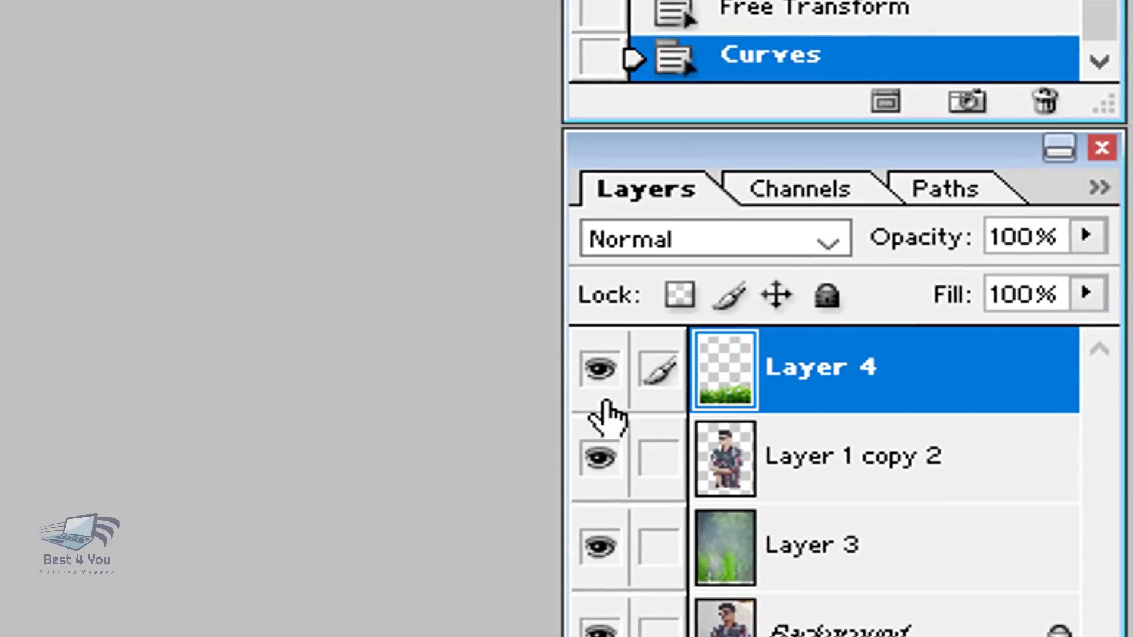
{"action": "left_click", "coordinate": [593, 368]}
{"action": "left_click", "coordinate": [595, 369]}
{"action": "left_click", "coordinate": [592, 369]}
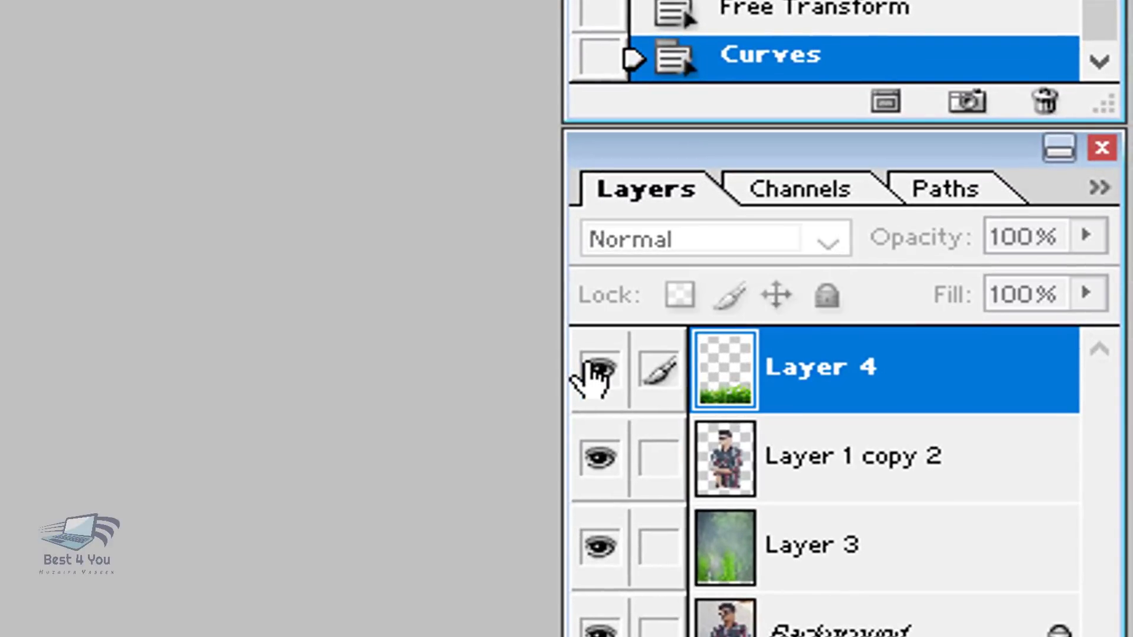
{"action": "left_click", "coordinate": [593, 369]}
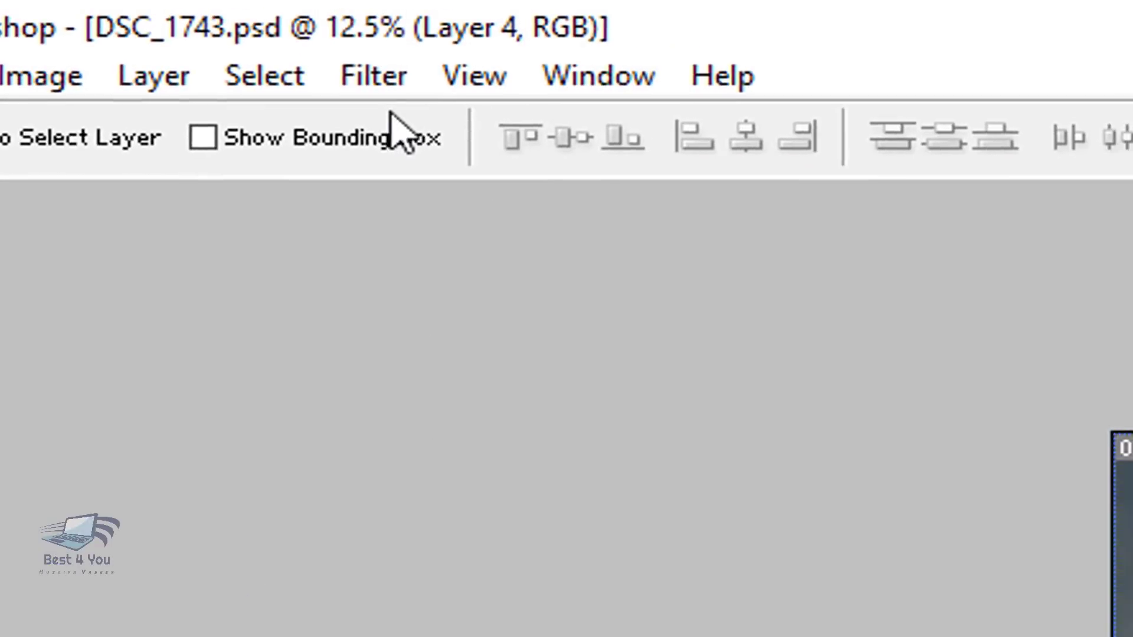
- Apply a Gaussian Blur with a radius of 29.6 pixels to the foreground grass on Layer 4
{"action": "left_click", "coordinate": [374, 73]}
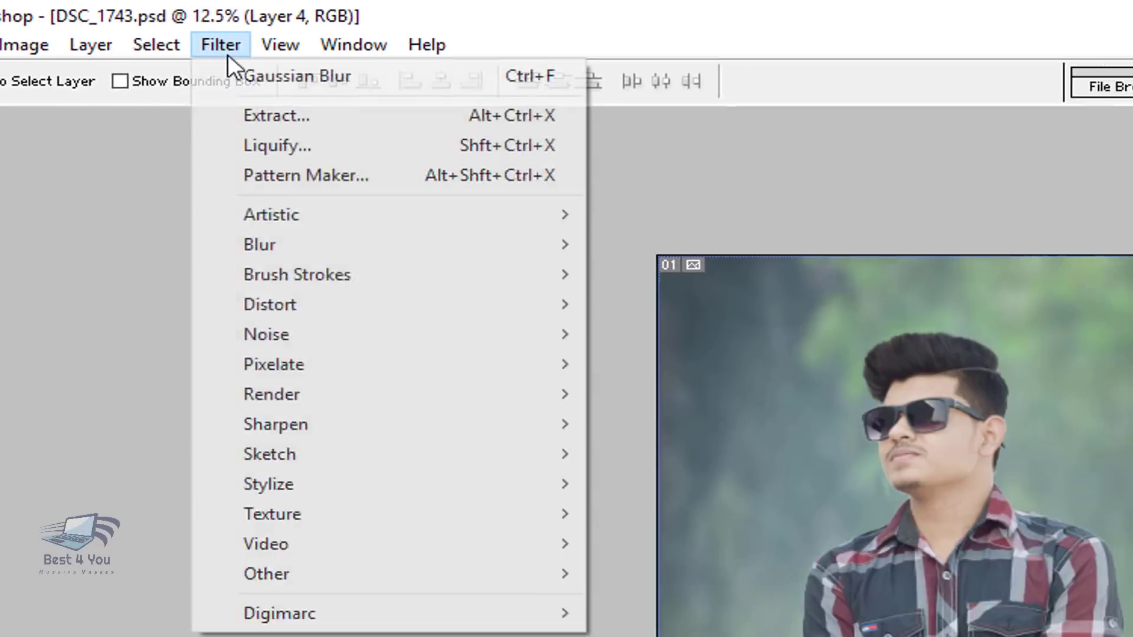
{"action": "mouse_move", "coordinate": [556, 247]}
{"action": "left_click", "coordinate": [690, 303]}
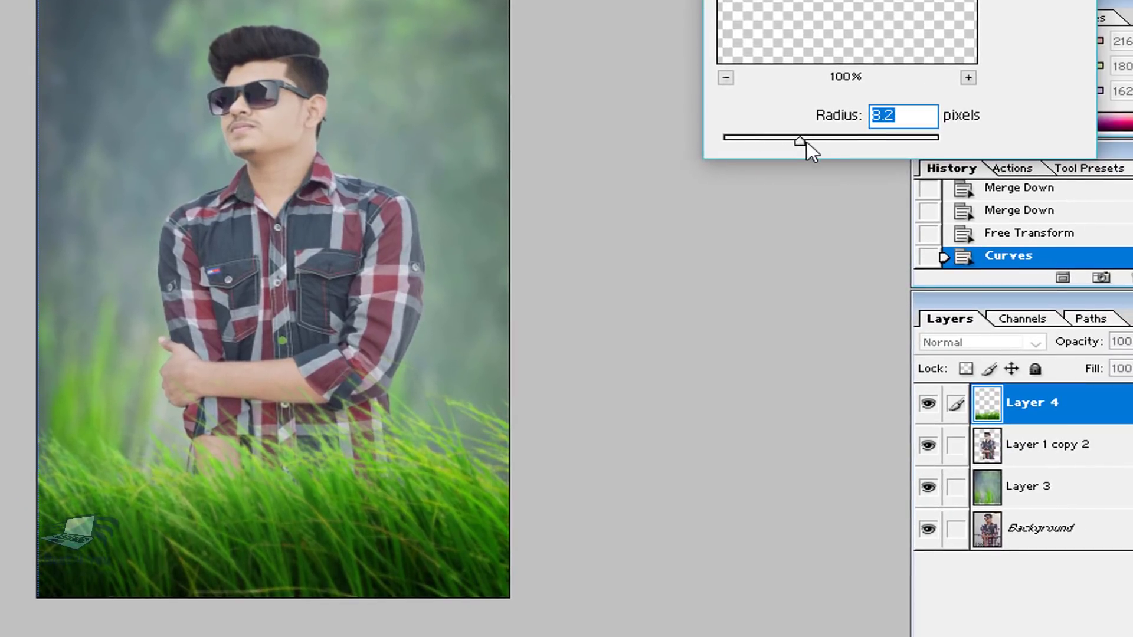
{"action": "left_click_drag", "start_coordinate": [806, 141], "coordinate": [837, 140]}
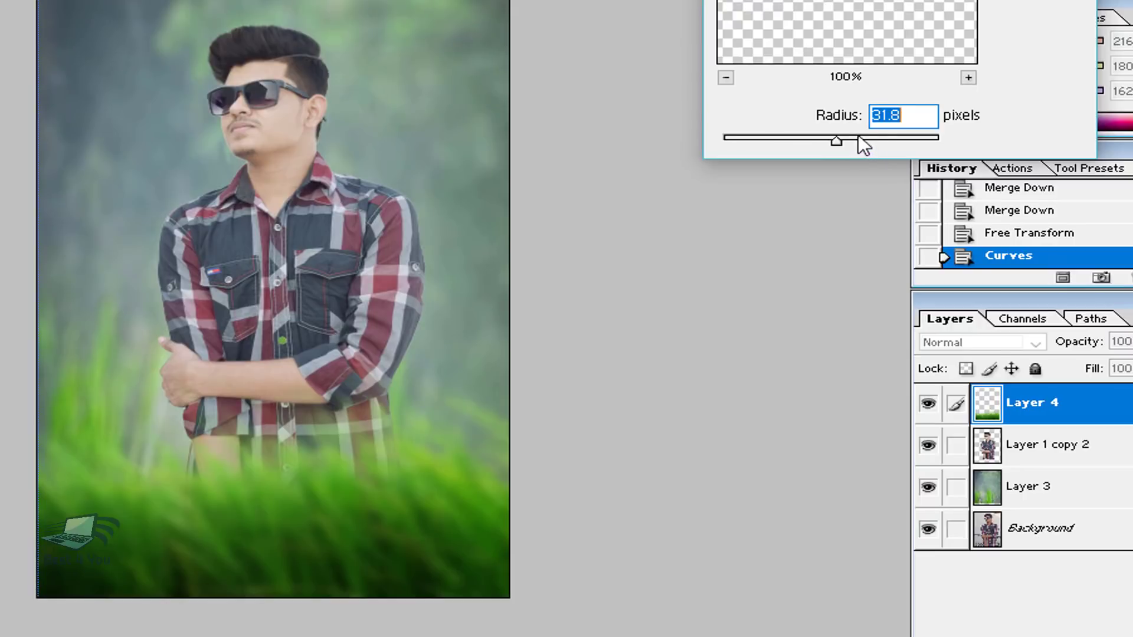
{"action": "left_click", "coordinate": [828, 136]}
{"action": "mouse_move", "coordinate": [831, 140]}
{"action": "left_mouse_down"}
{"action": "mouse_move", "coordinate": [820, 140]}
{"action": "mouse_move", "coordinate": [835, 141]}
{"action": "left_mouse_up"}
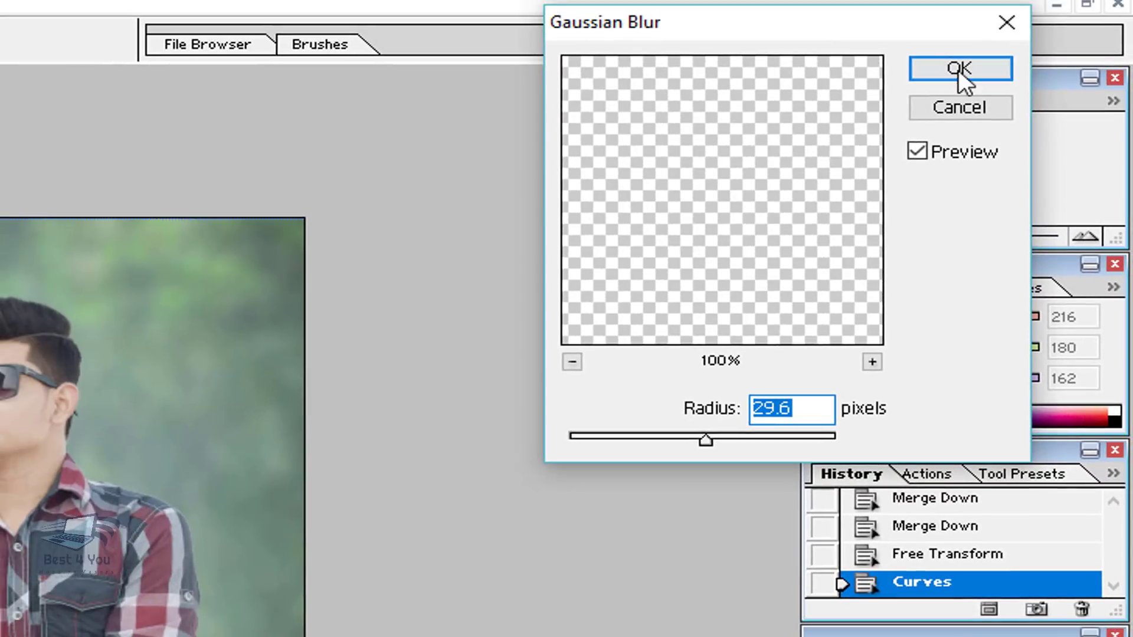
{"action": "left_click", "coordinate": [955, 67]}
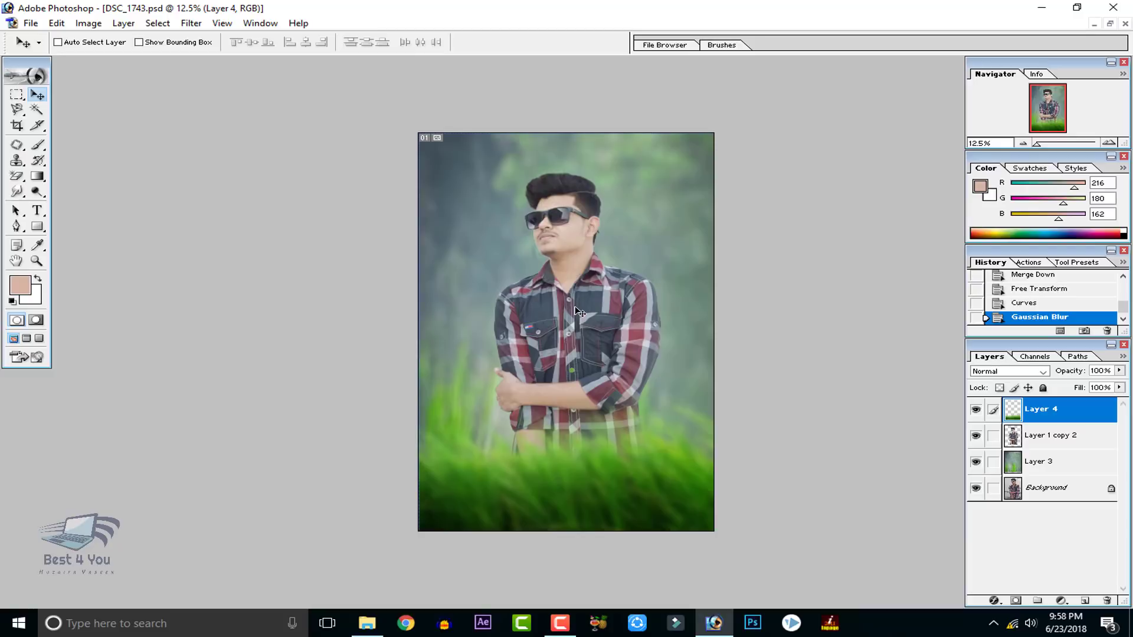
- Move the man on Layer 1 copy 2 slightly left and down behind the blurred grass
{"action": "left_click", "coordinate": [1033, 438]}
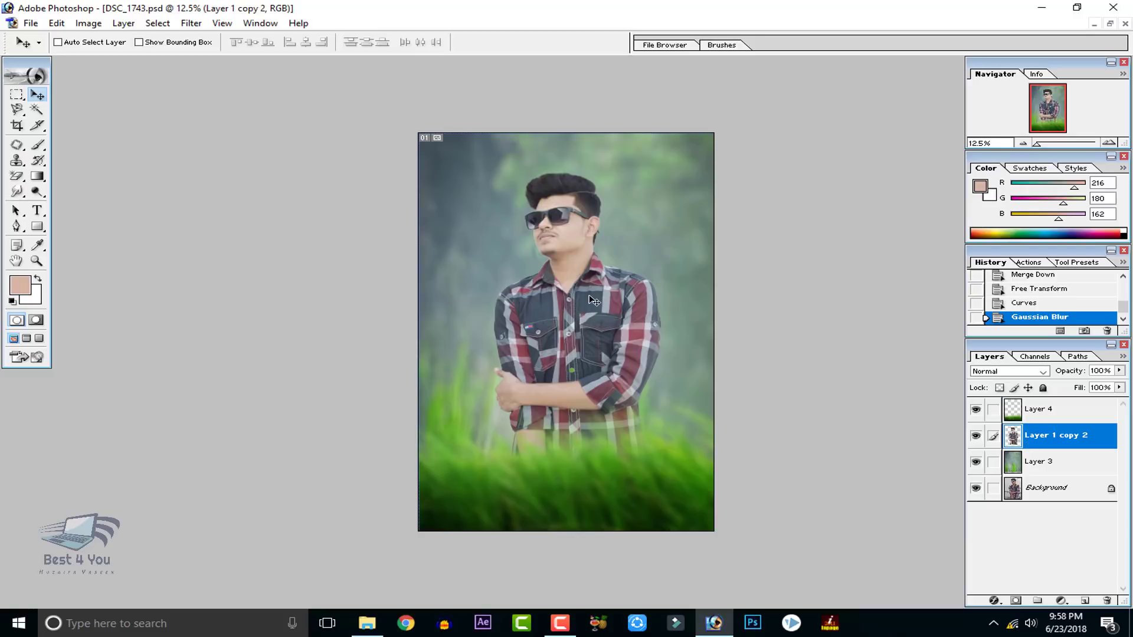
{"action": "left_click_drag", "start_coordinate": [592, 311], "coordinate": [585, 316]}
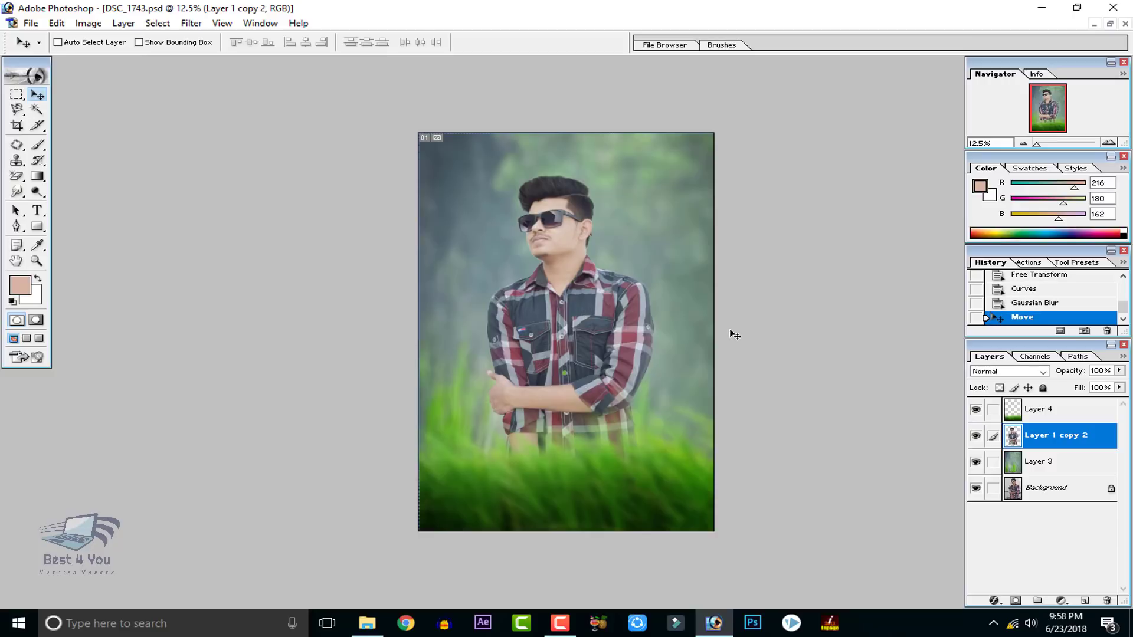
{"action": "left_click_drag", "start_coordinate": [580, 358], "coordinate": [578, 347]}
- Create a new layer above Layer 4 and fill it using Apply Image with the Merged layer, RGB channel, Multiply blending and 100% opacity
{"action": "left_click", "coordinate": [1039, 410]}
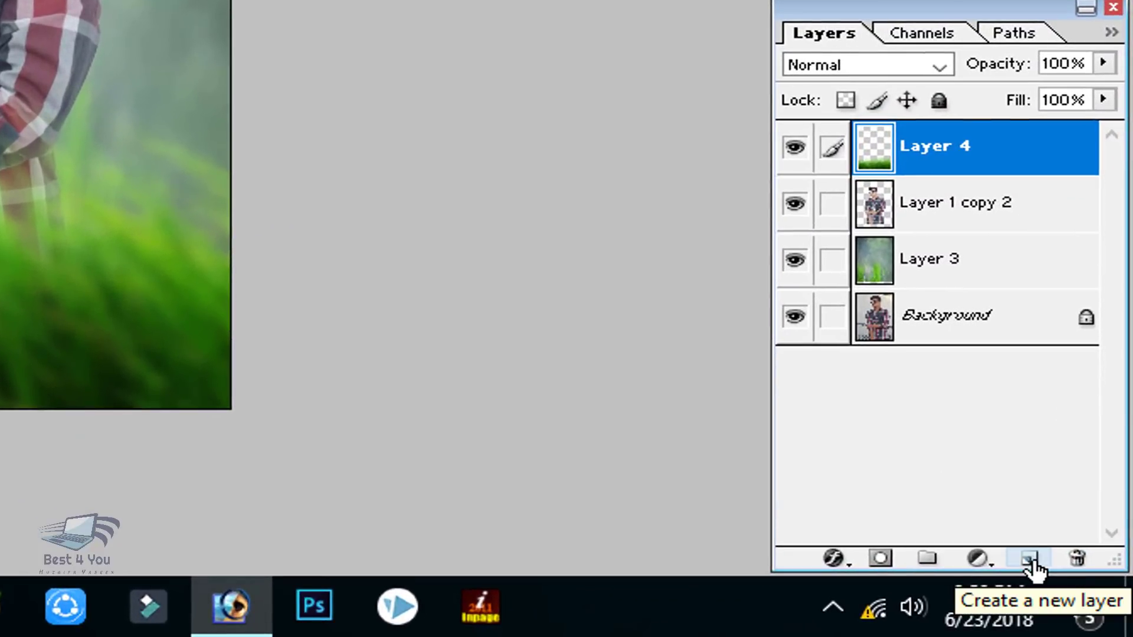
{"action": "left_click", "coordinate": [1085, 602]}
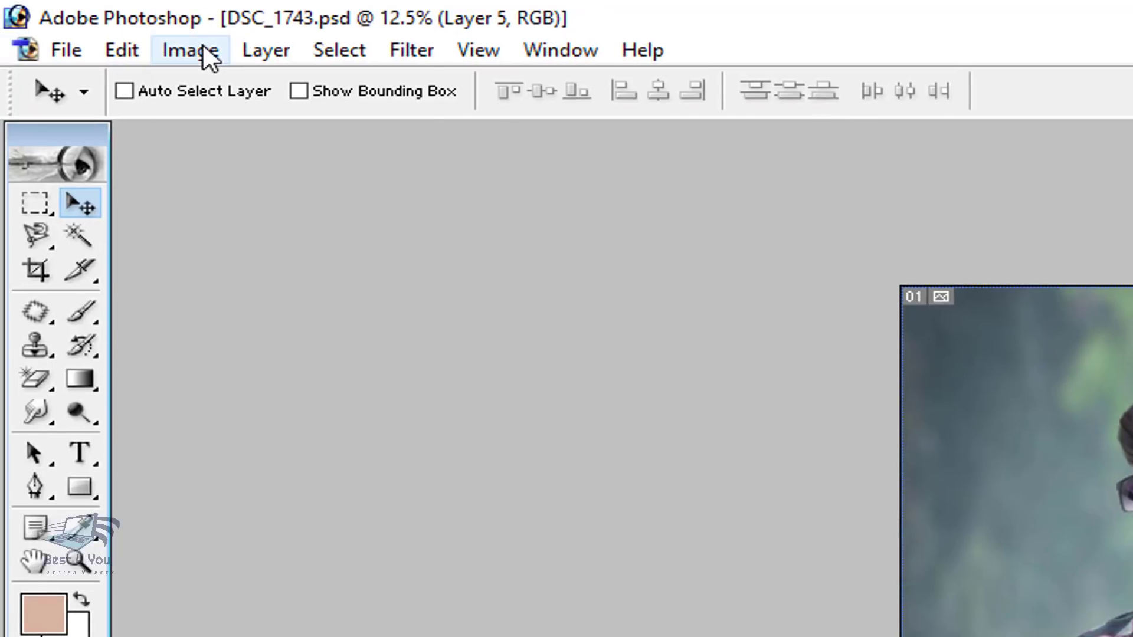
{"action": "left_click", "coordinate": [208, 56]}
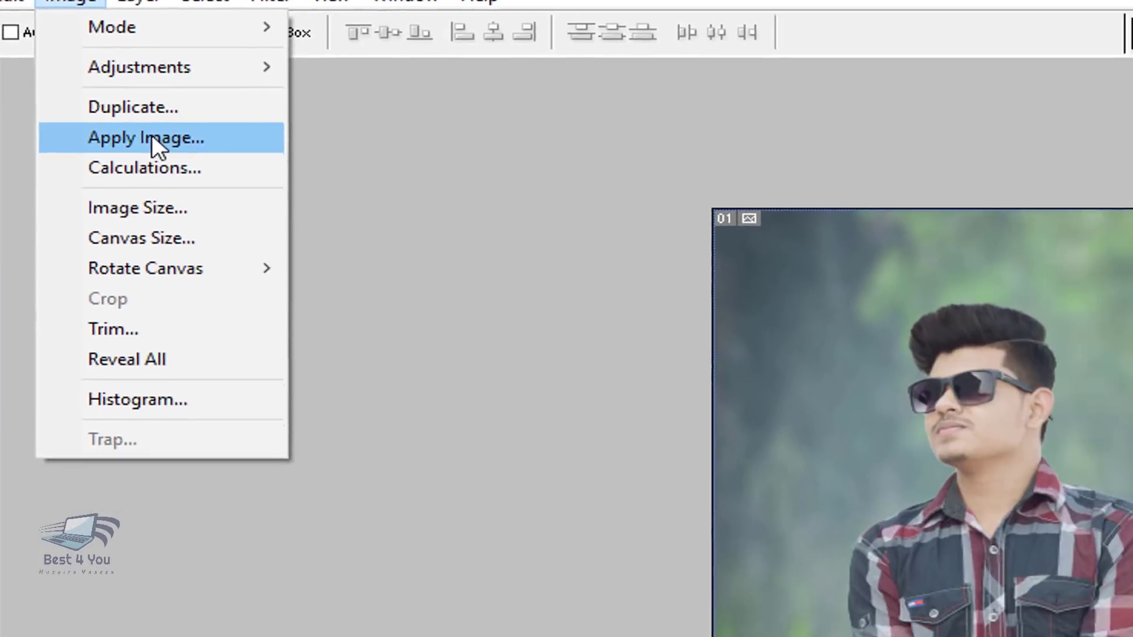
{"action": "left_click", "coordinate": [278, 210]}
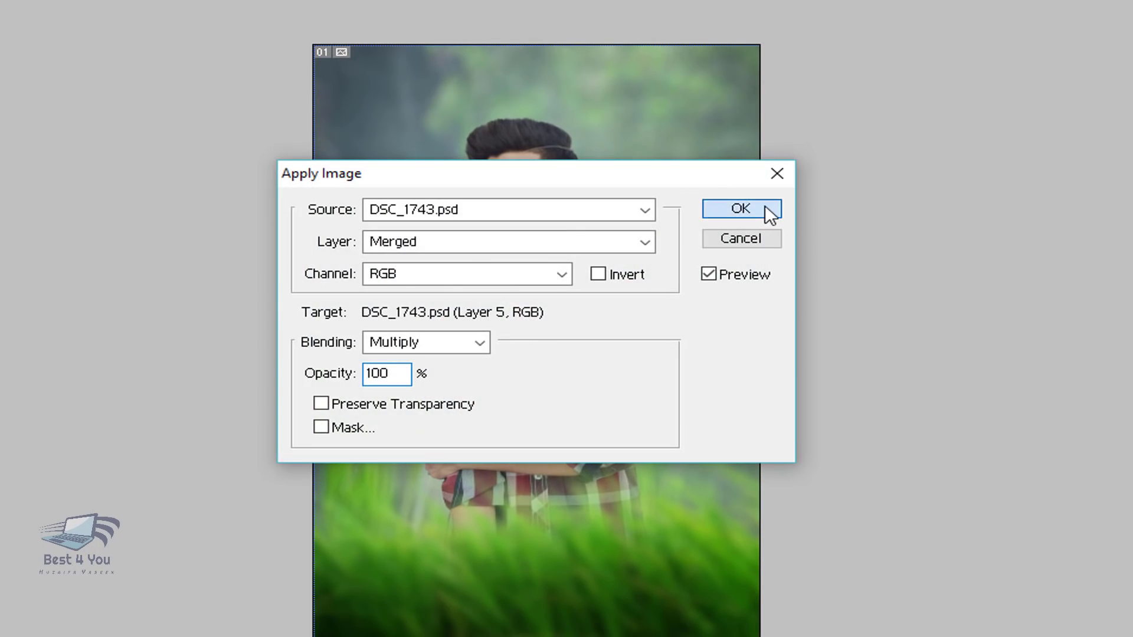
{"action": "left_click", "coordinate": [765, 210]}
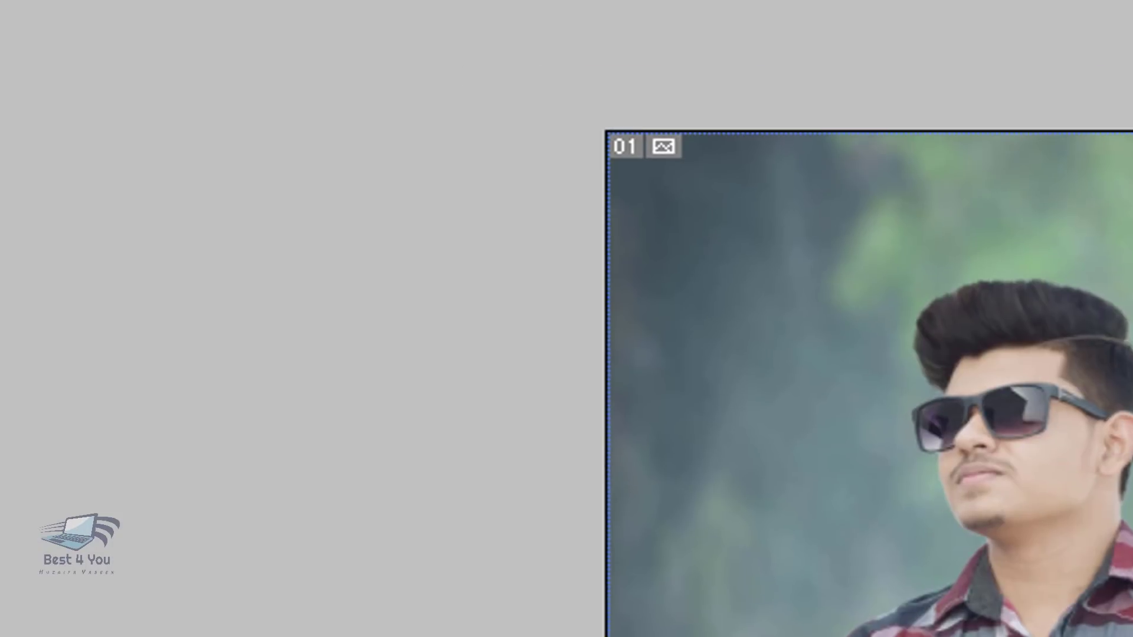
- Apply the Auto Color adjustment to the merged image on Layer 5
{"action": "left_click", "coordinate": [239, 62]}
{"action": "mouse_move", "coordinate": [287, 162]}
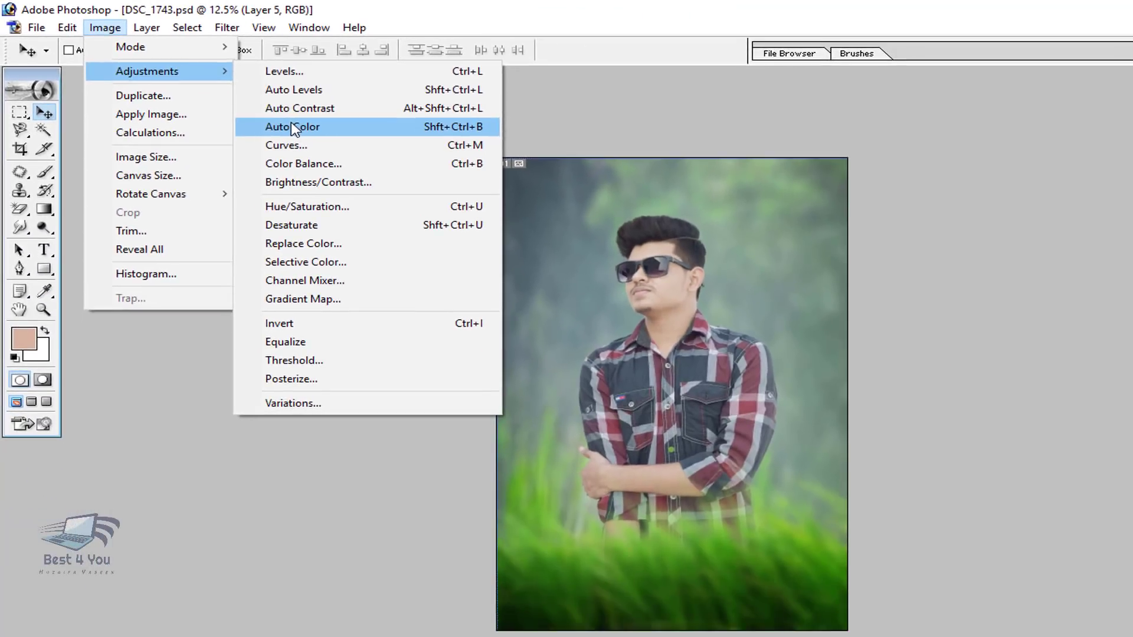
{"action": "left_click", "coordinate": [291, 127]}
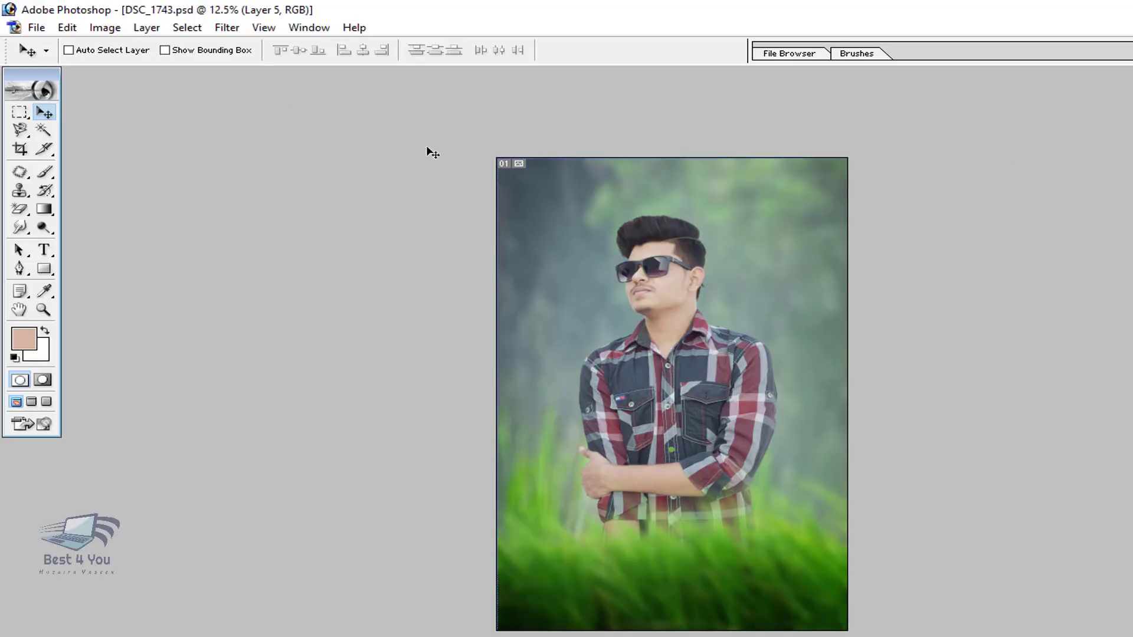
- Start a Curves adjustment on Layer 5 and shape the RGB curve with points at about input 64, output 54 and input 130, output 139
{"action": "left_click", "coordinate": [105, 28]}
{"action": "mouse_move", "coordinate": [160, 80]}
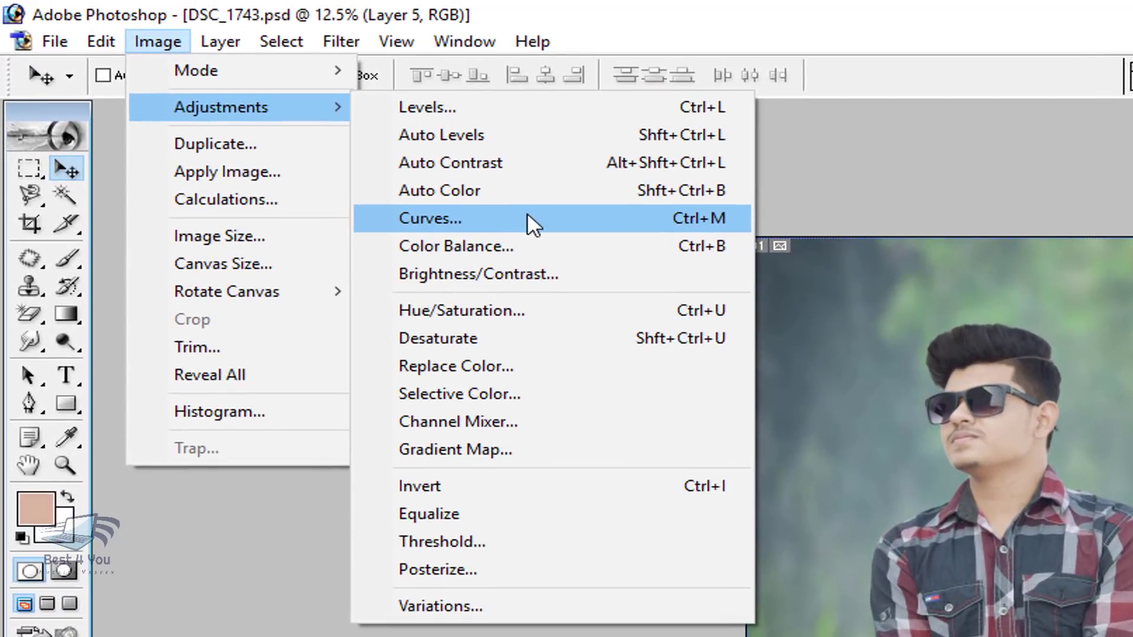
{"action": "left_click", "coordinate": [528, 218]}
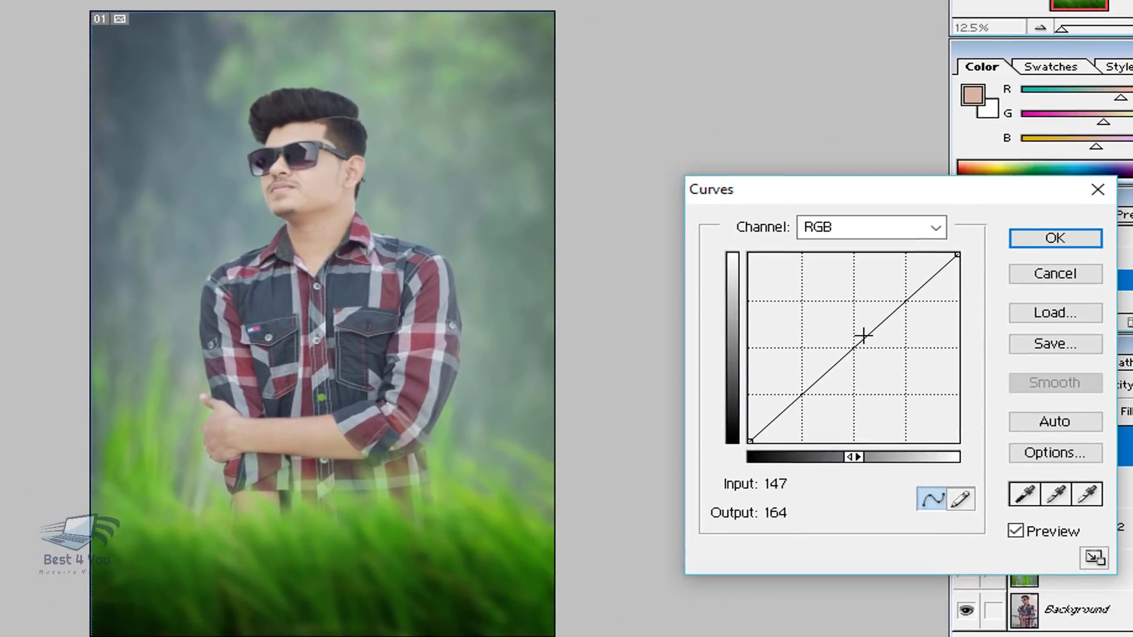
{"action": "left_click", "coordinate": [854, 336]}
{"action": "left_click_drag", "start_coordinate": [853, 335], "coordinate": [861, 333]}
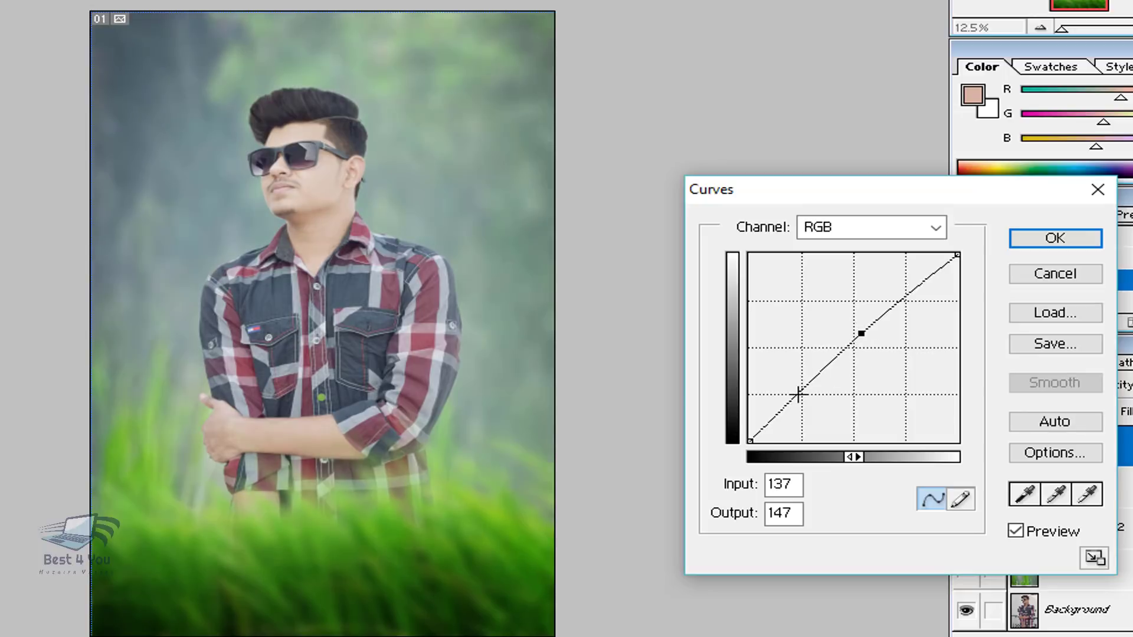
{"action": "left_click_drag", "start_coordinate": [798, 394], "coordinate": [807, 404]}
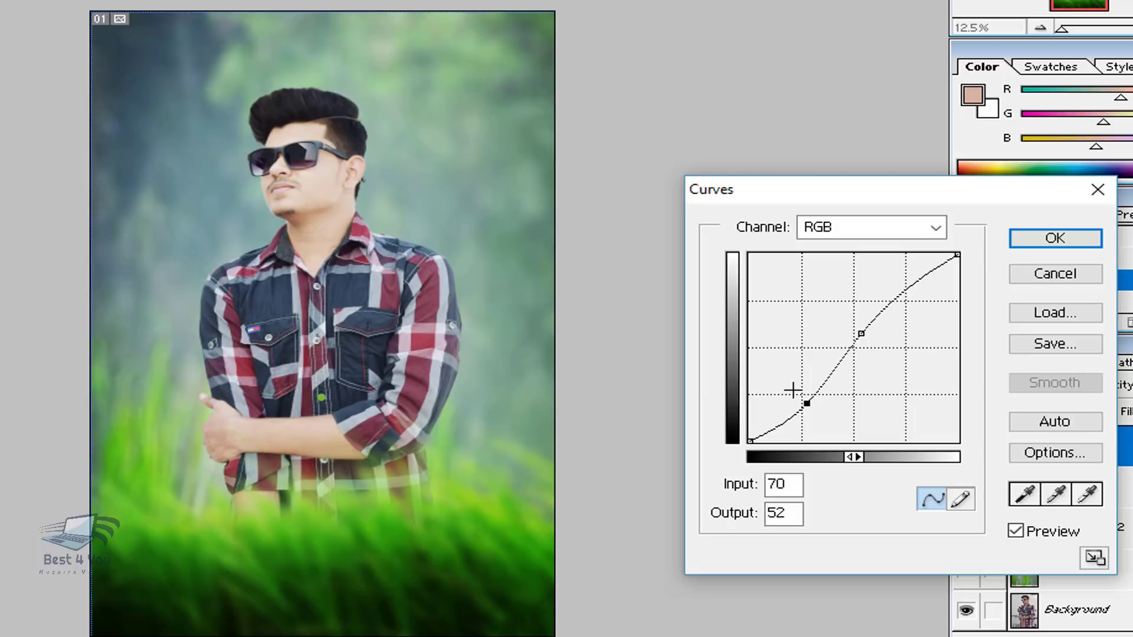
{"action": "mouse_move", "coordinate": [804, 411]}
{"action": "left_mouse_down"}
{"action": "mouse_move", "coordinate": [788, 391]}
{"action": "mouse_move", "coordinate": [802, 402]}
{"action": "left_mouse_up"}
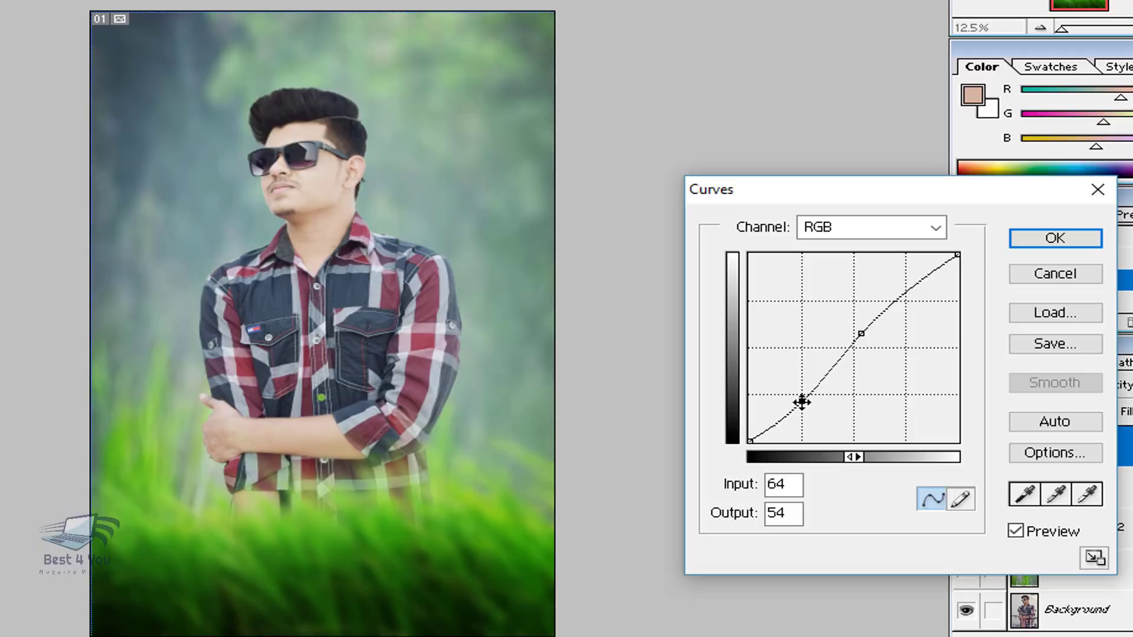
{"action": "left_click_drag", "start_coordinate": [802, 402], "coordinate": [801, 402]}
{"action": "mouse_move", "coordinate": [862, 335]}
{"action": "left_mouse_down"}
{"action": "mouse_move", "coordinate": [840, 331]}
{"action": "mouse_move", "coordinate": [855, 340]}
{"action": "left_mouse_up"}
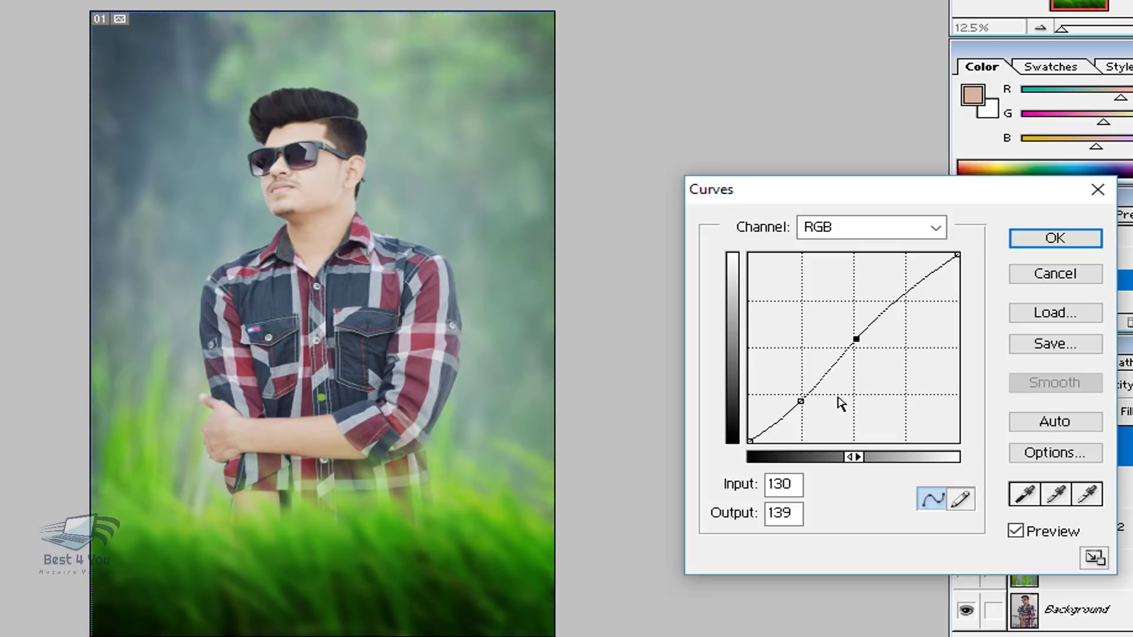
- Shape the Green curve with points at input 73, output 72 and input 142, output 147, keeping the white endpoint at 255
{"action": "left_click", "coordinate": [924, 233]}
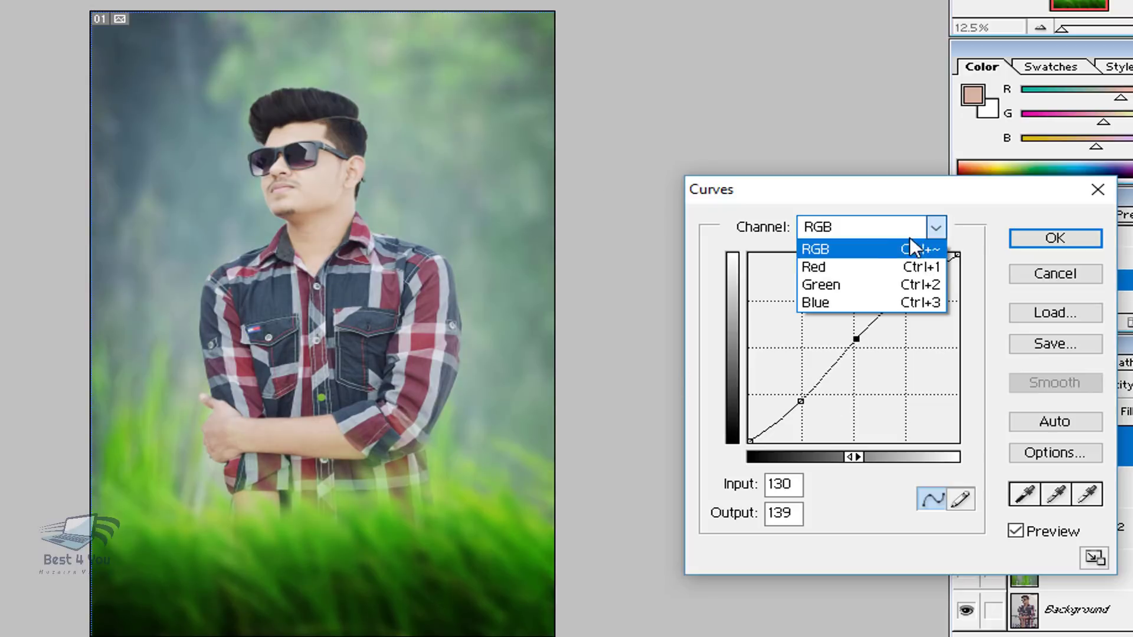
{"action": "left_click", "coordinate": [874, 283]}
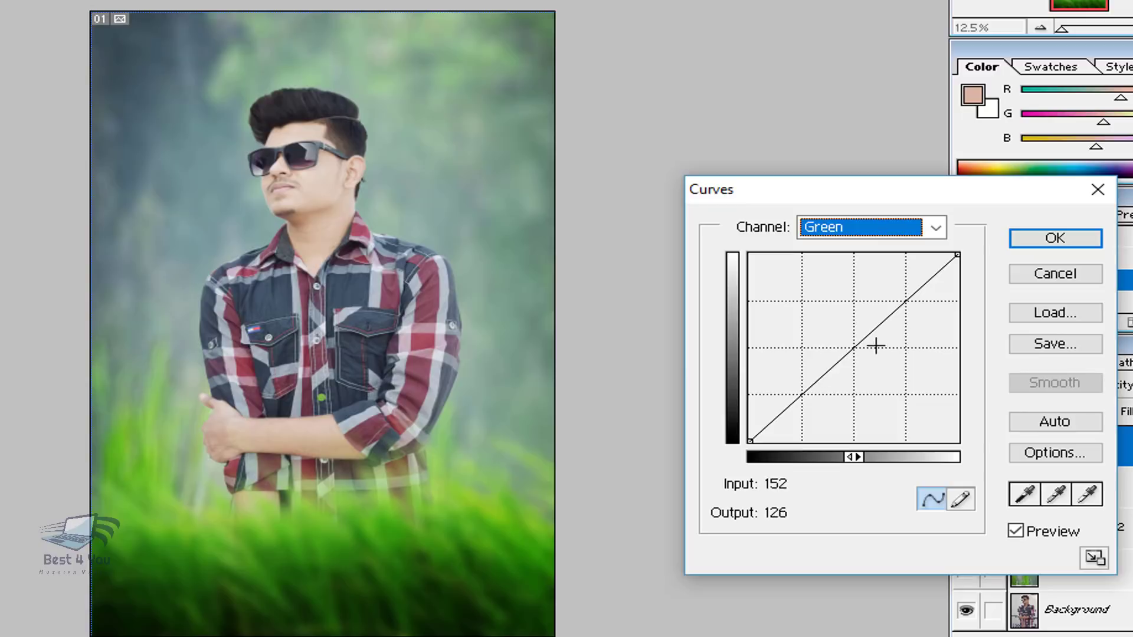
{"action": "left_click_drag", "start_coordinate": [867, 339], "coordinate": [857, 331]}
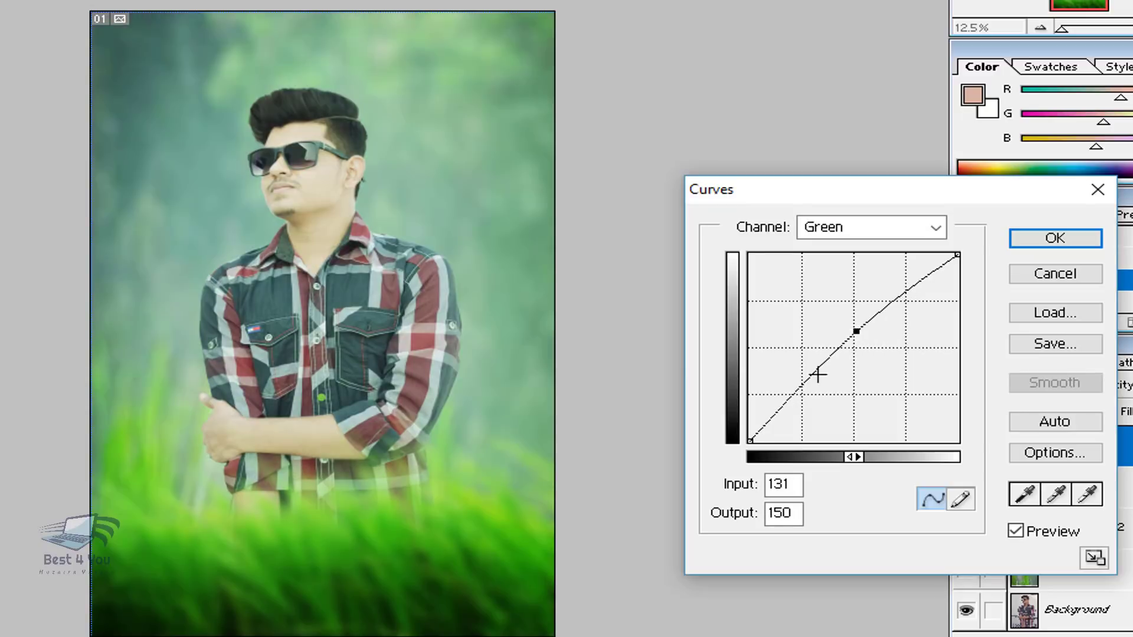
{"action": "left_click_drag", "start_coordinate": [807, 381], "coordinate": [810, 387]}
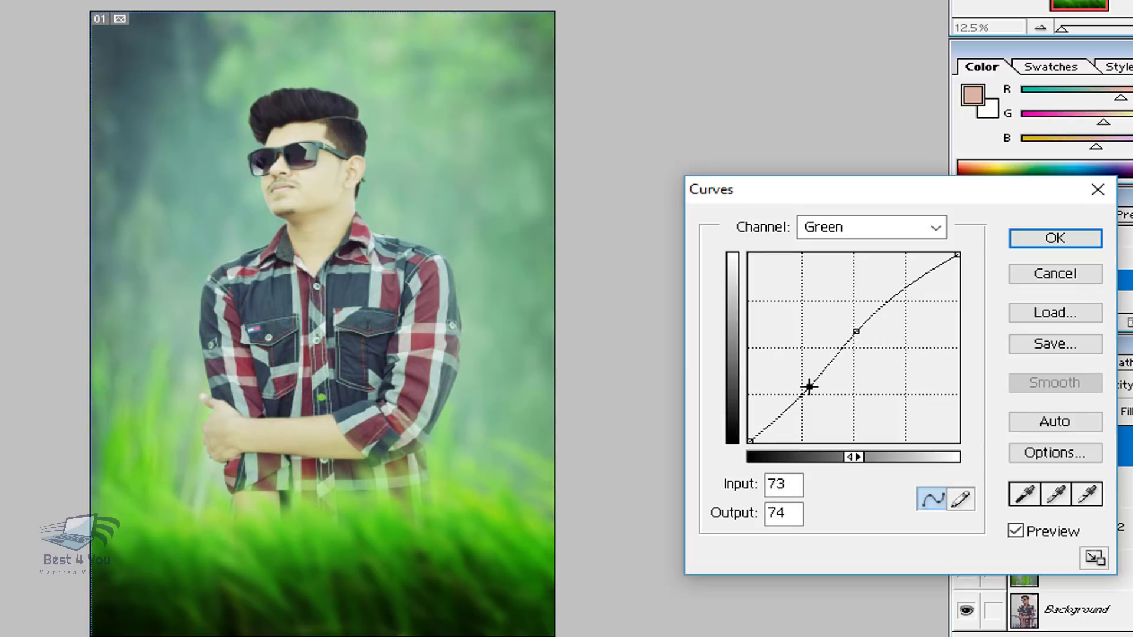
{"action": "left_click_drag", "start_coordinate": [856, 331], "coordinate": [868, 335]}
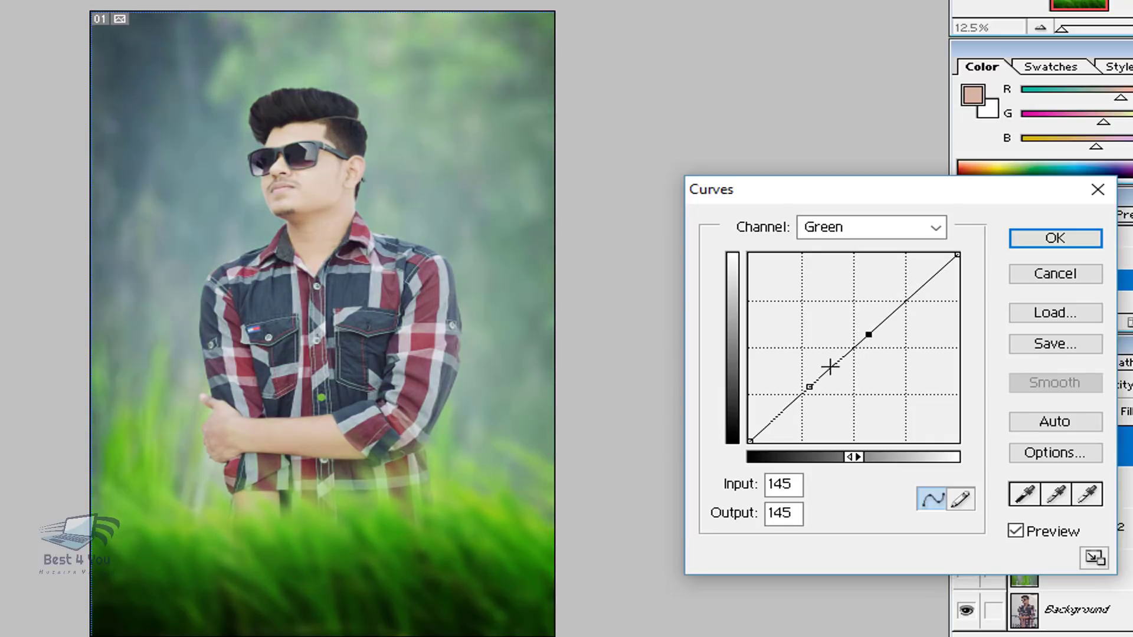
{"action": "left_click_drag", "start_coordinate": [809, 386], "coordinate": [809, 388]}
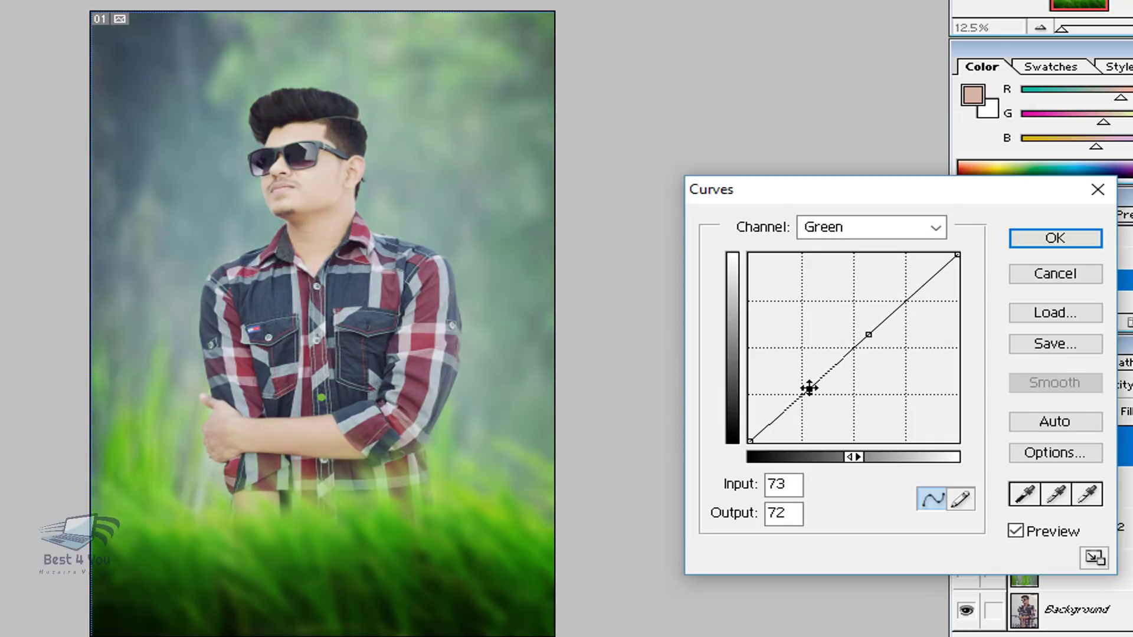
{"action": "left_click_drag", "start_coordinate": [868, 332], "coordinate": [866, 333]}
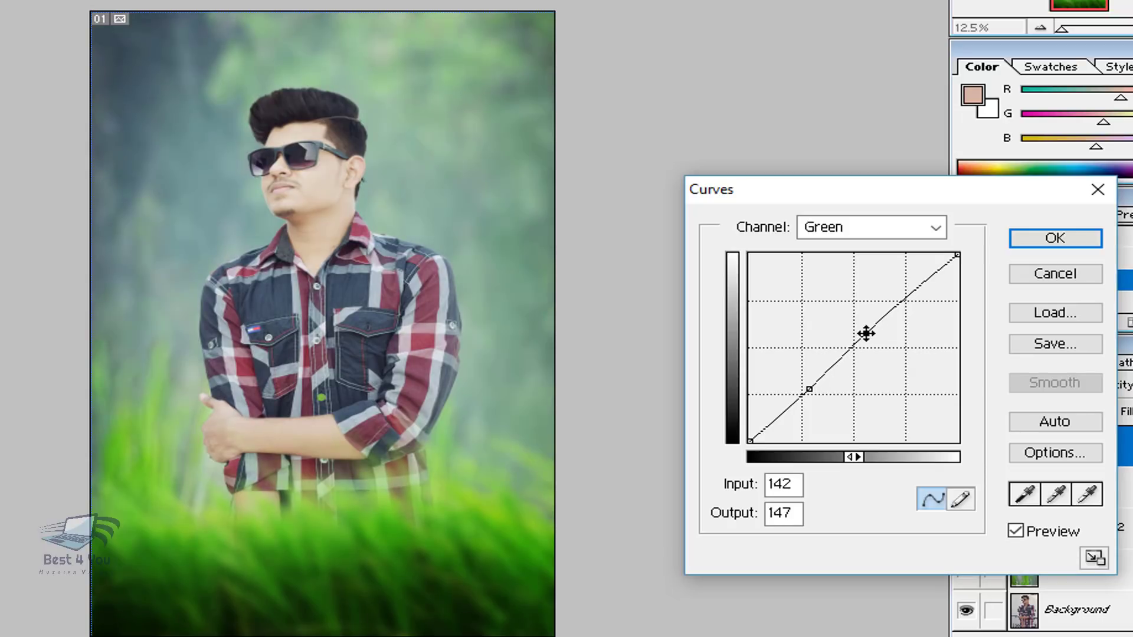
{"action": "left_click_drag", "start_coordinate": [955, 252], "coordinate": [969, 215]}
- Shape the Blue curve with a point at input 69, output 68 and a raised upper-midtone point, keep the white endpoint at 255, and apply Curves
{"action": "left_click", "coordinate": [827, 229]}
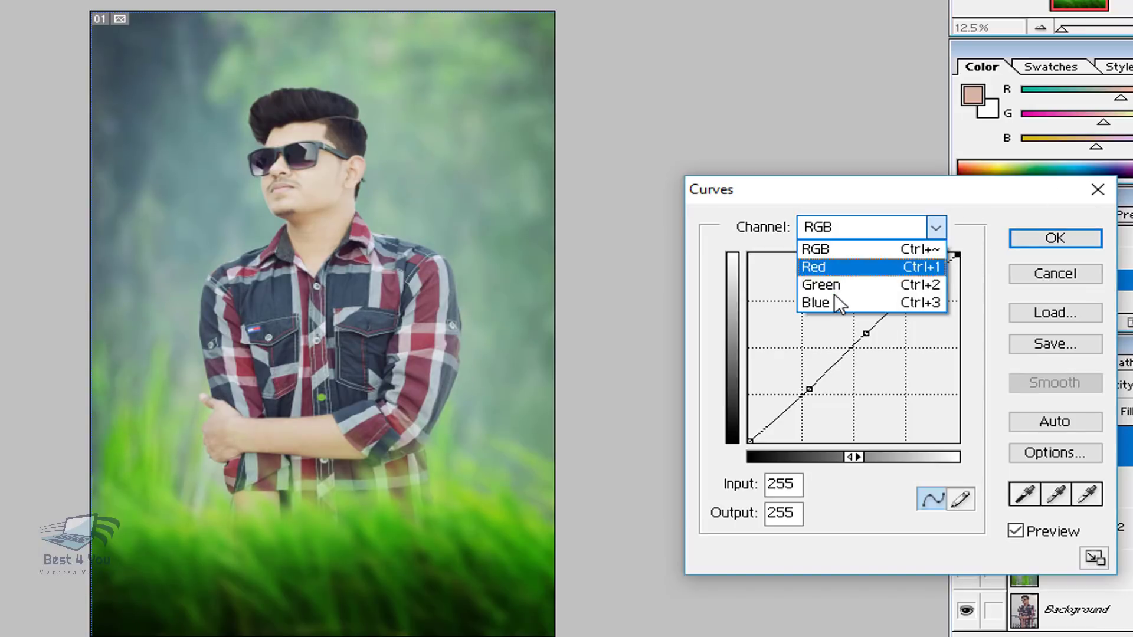
{"action": "left_click", "coordinate": [834, 296]}
{"action": "left_click", "coordinate": [862, 331]}
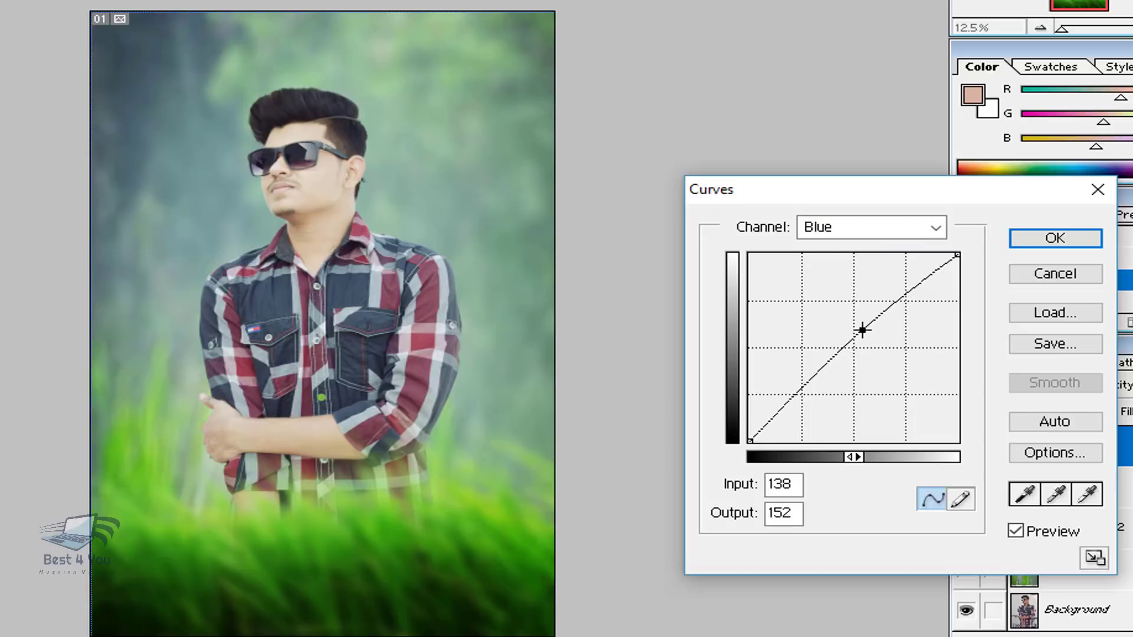
{"action": "left_click_drag", "start_coordinate": [805, 386], "coordinate": [806, 392]}
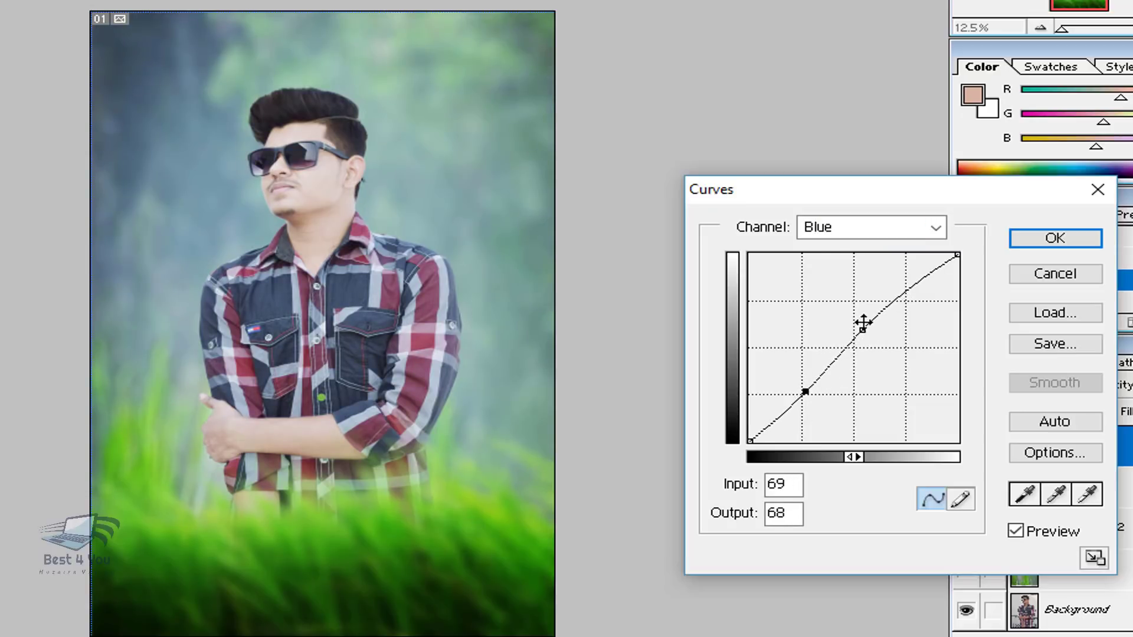
{"action": "left_click_drag", "start_coordinate": [863, 330], "coordinate": [865, 330]}
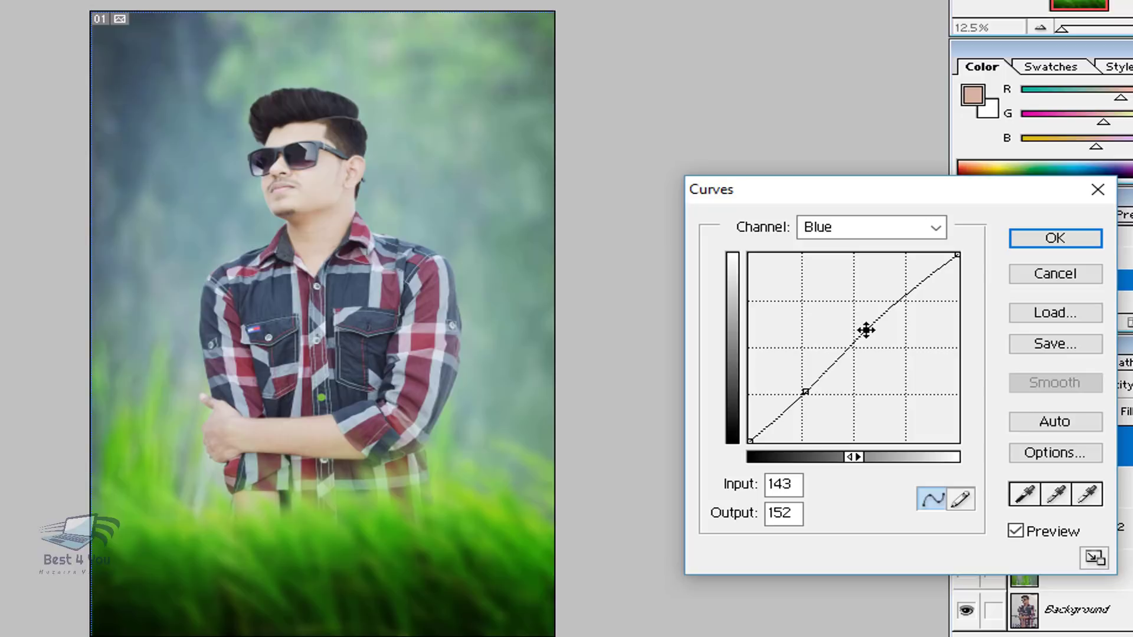
{"action": "left_click_drag", "start_coordinate": [866, 331], "coordinate": [871, 325]}
{"action": "left_click_drag", "start_coordinate": [957, 255], "coordinate": [957, 282]}
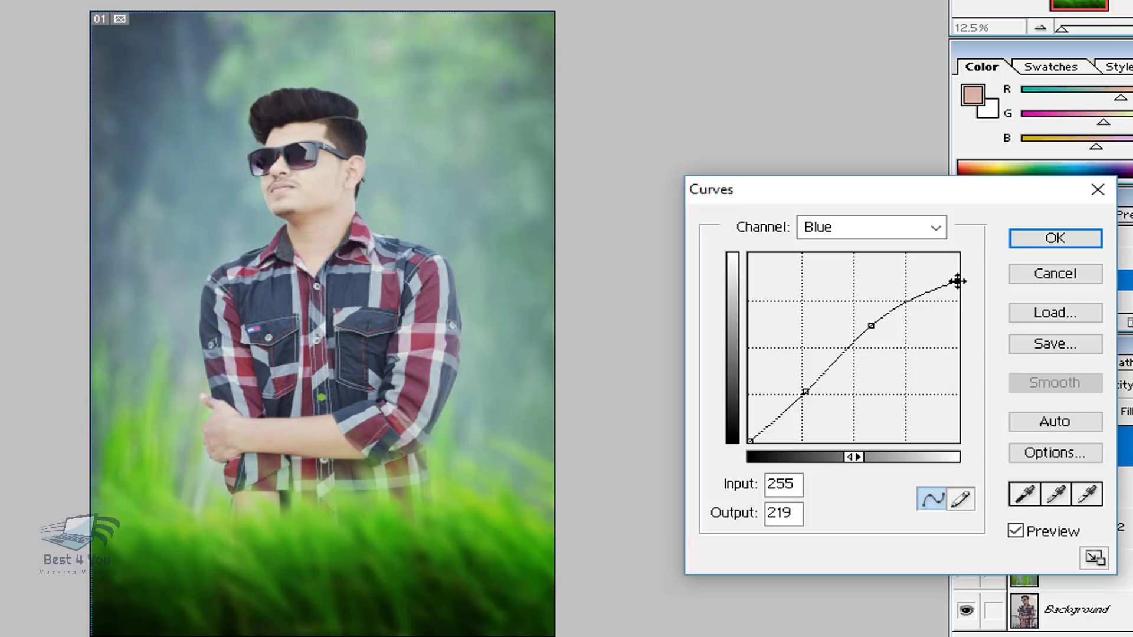
{"action": "left_click_drag", "start_coordinate": [871, 328], "coordinate": [871, 324]}
{"action": "left_click_drag", "start_coordinate": [956, 281], "coordinate": [957, 254]}
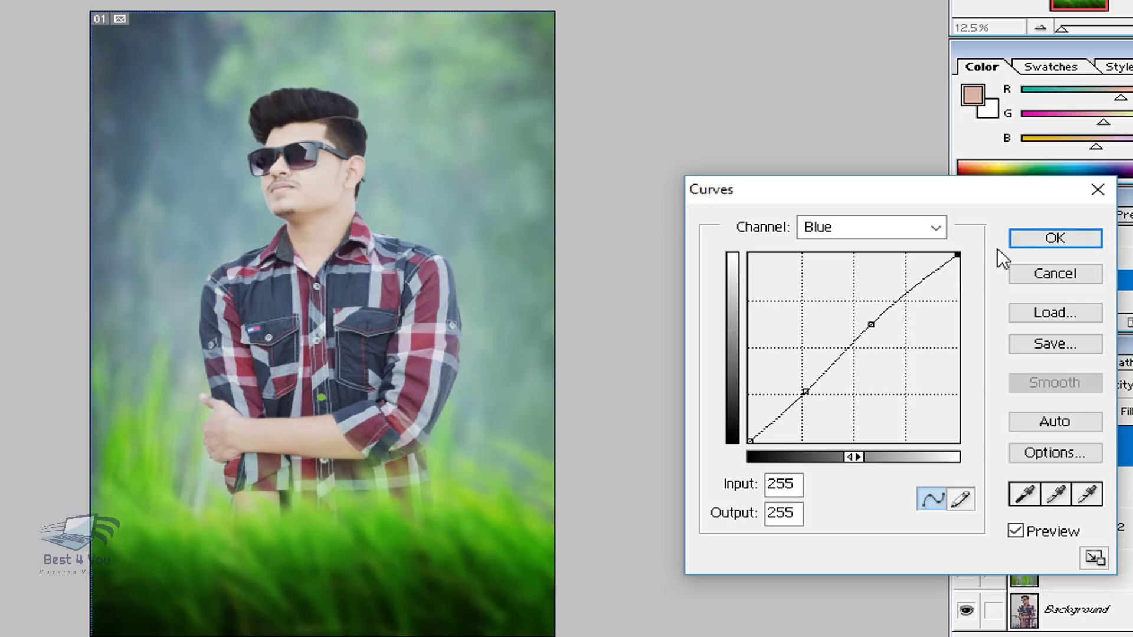
{"action": "left_click", "coordinate": [1036, 238]}
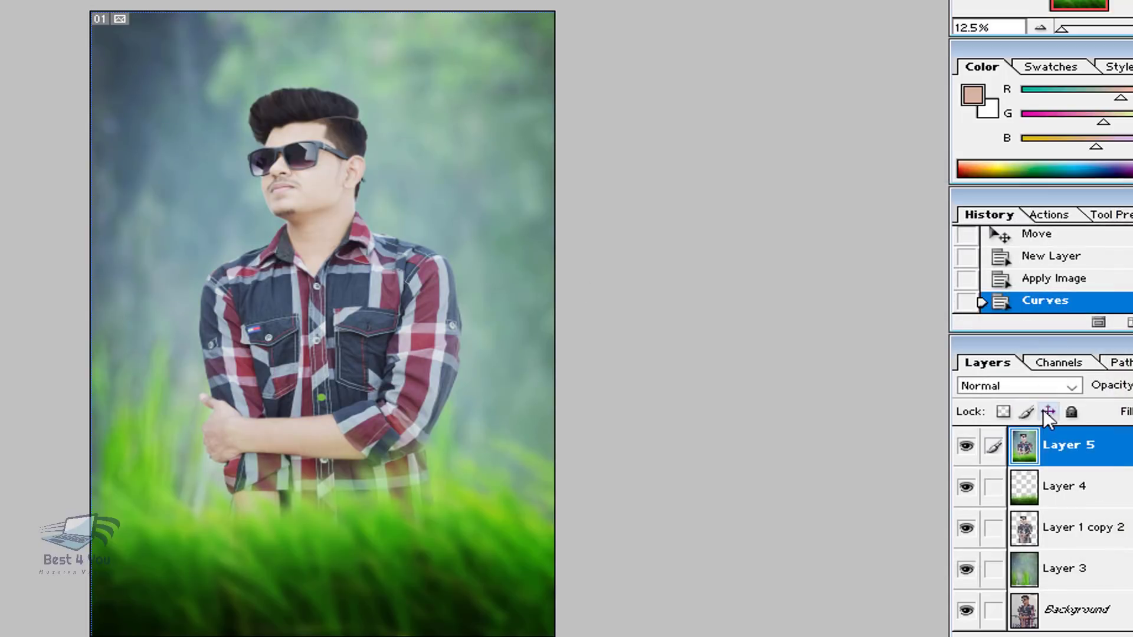
- Compare the image with and without the colour-graded Layer 5
{"action": "left_click", "coordinate": [965, 449]}
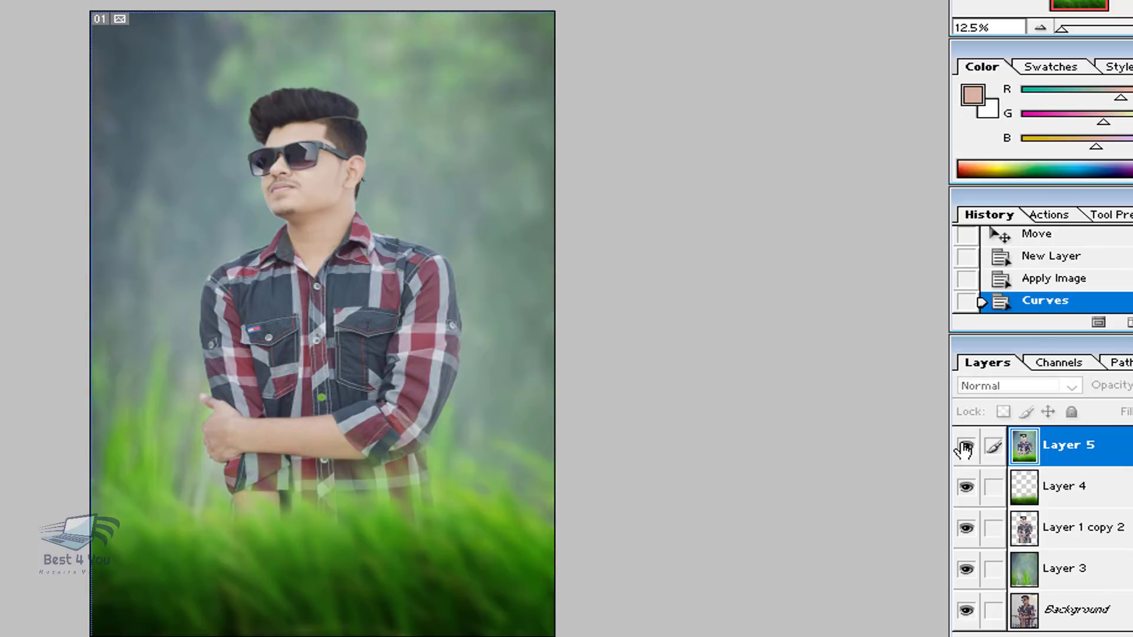
{"action": "left_click", "coordinate": [965, 449]}
{"action": "left_click", "coordinate": [965, 449]}
{"action": "left_click", "coordinate": [965, 448]}
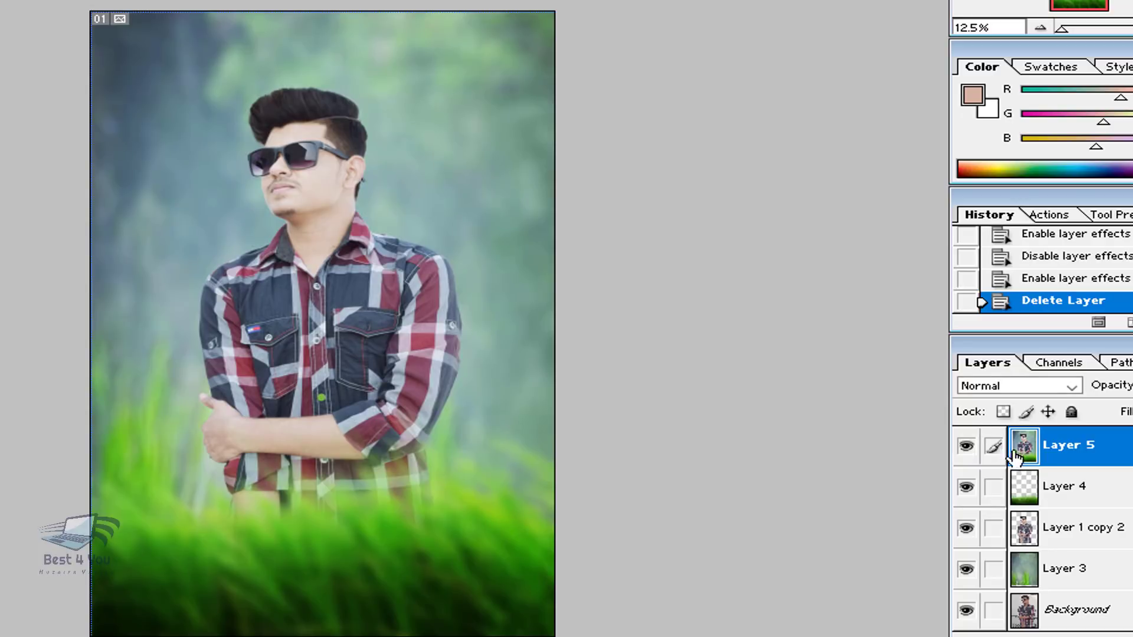
{"action": "left_click", "coordinate": [975, 444]}
{"action": "left_click", "coordinate": [975, 444]}
- Add a Gradient Overlay effect to Layer 5 using the Foreground to Transparent preset
{"action": "right_click", "coordinate": [1042, 453]}
{"action": "left_click", "coordinate": [909, 381]}
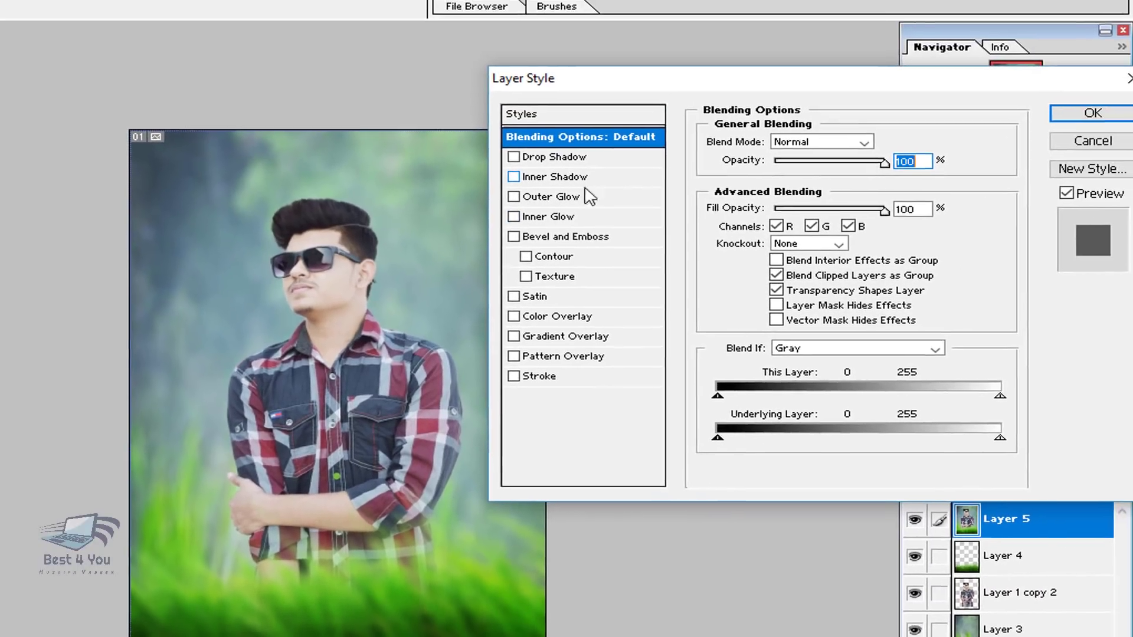
{"action": "left_click", "coordinate": [565, 336]}
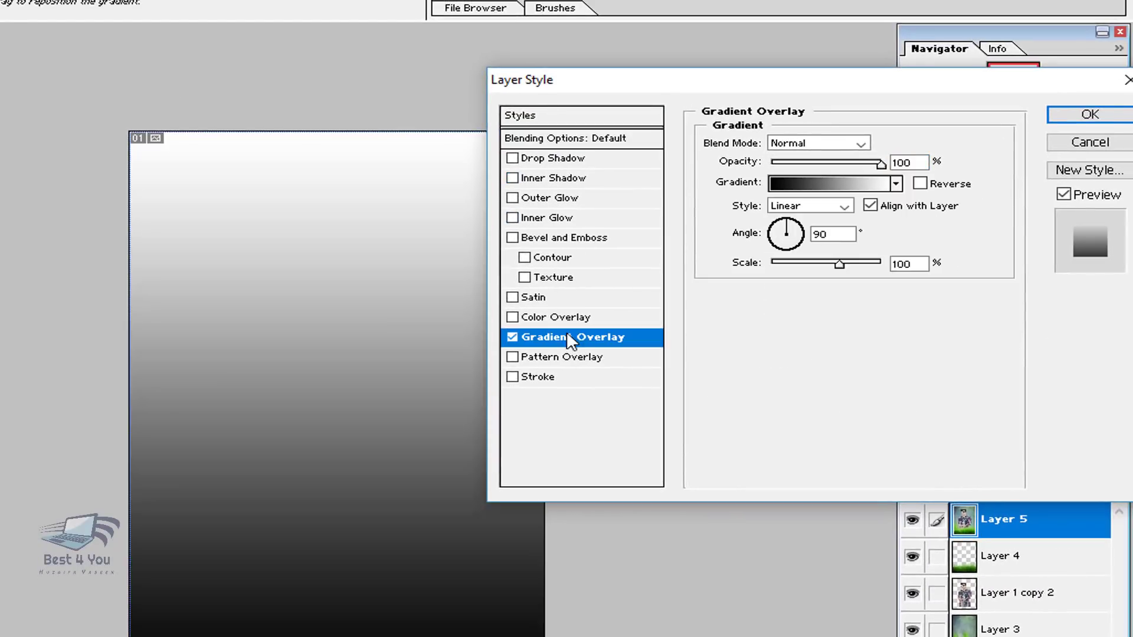
{"action": "left_click", "coordinate": [884, 183]}
{"action": "left_click", "coordinate": [496, 124]}
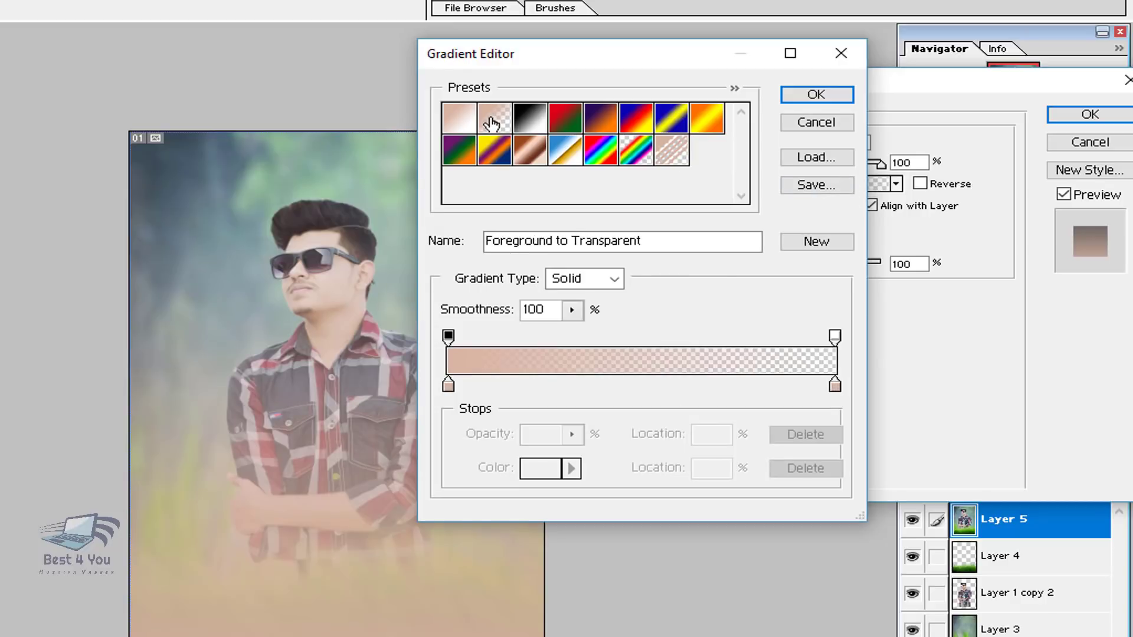
- Set the gradient's starting colour stop to black (000000) and accept the edited gradient
{"action": "left_click", "coordinate": [448, 385]}
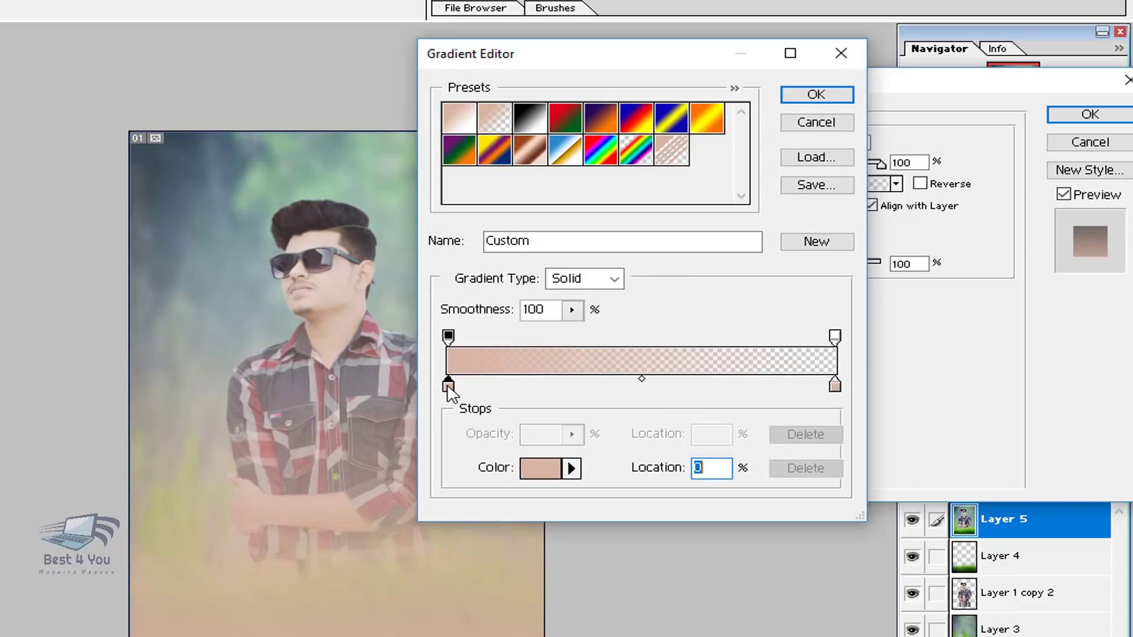
{"action": "double_click", "coordinate": [449, 389]}
{"action": "left_click_drag", "start_coordinate": [287, 370], "coordinate": [80, 517]}
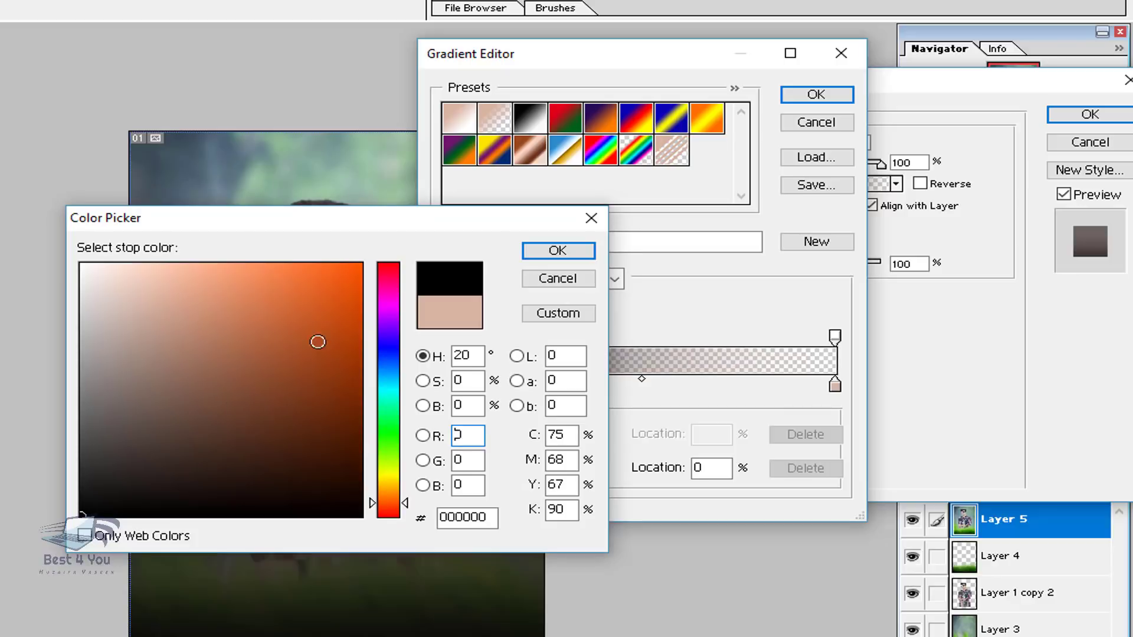
{"action": "left_click", "coordinate": [590, 251]}
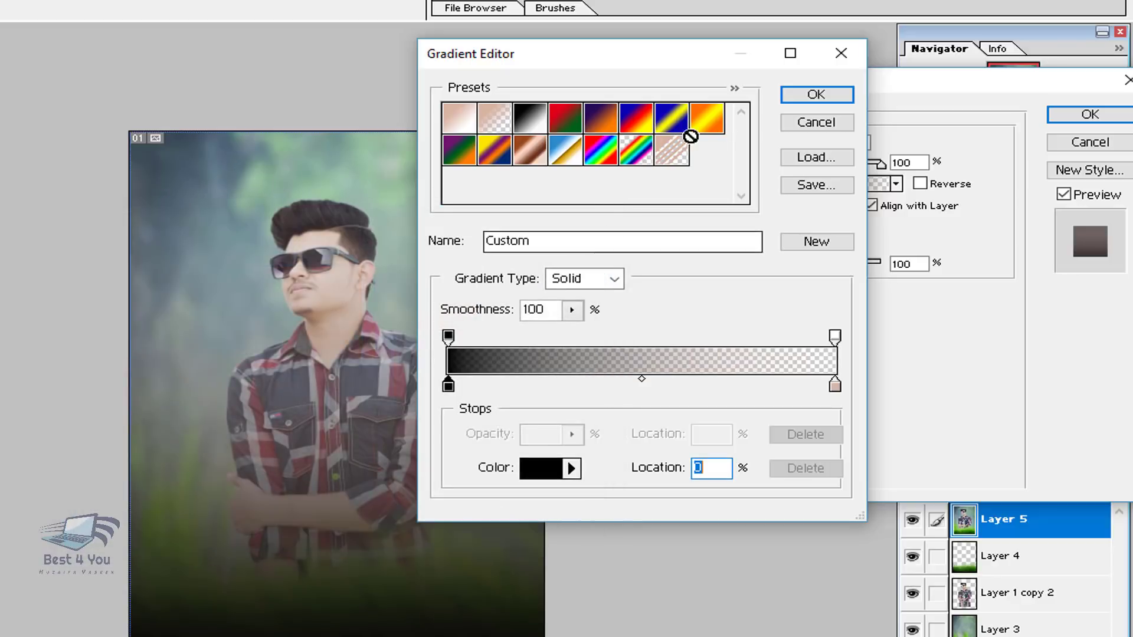
{"action": "left_click", "coordinate": [817, 94]}
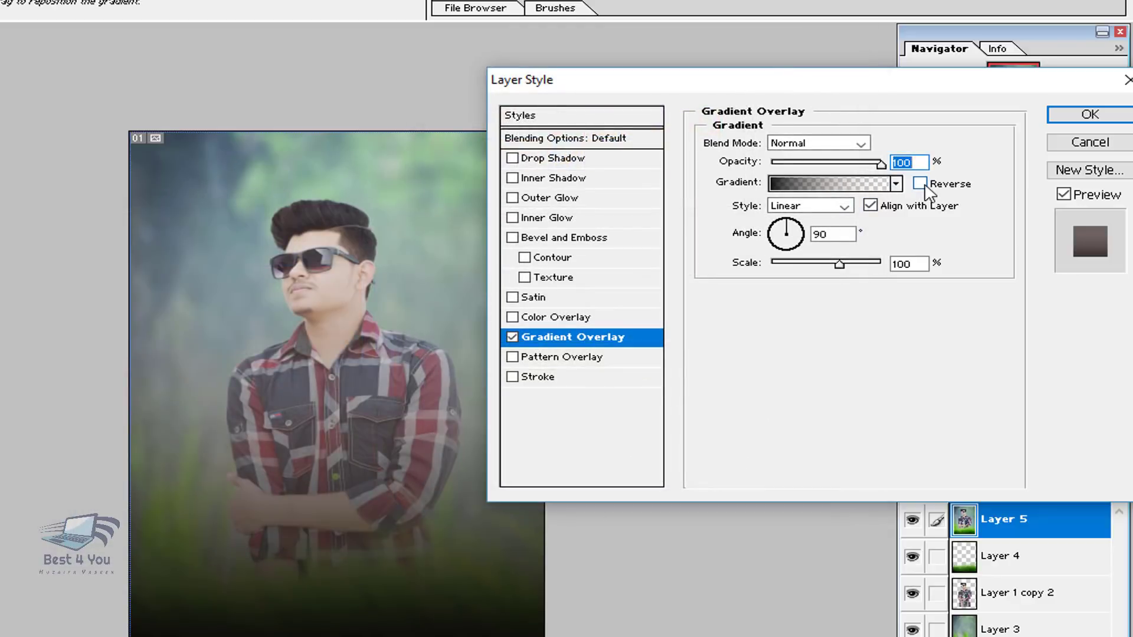
- Reverse the overlay gradient, set its style to Radial and its scale to 134%
{"action": "left_click", "coordinate": [924, 185]}
{"action": "left_click", "coordinate": [813, 207]}
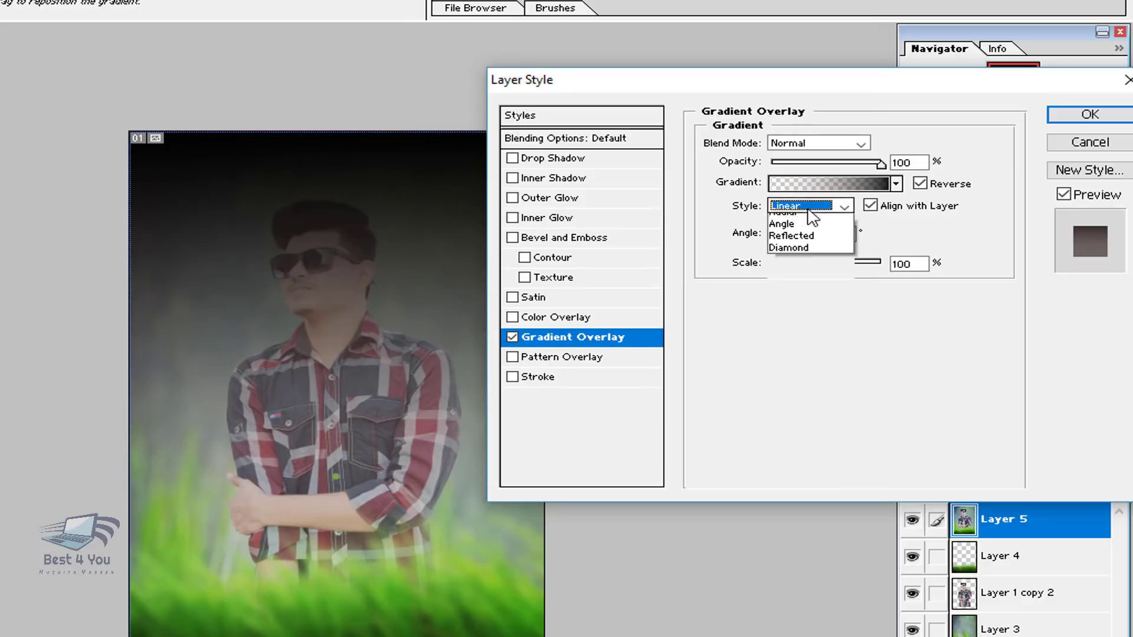
{"action": "left_click", "coordinate": [801, 236]}
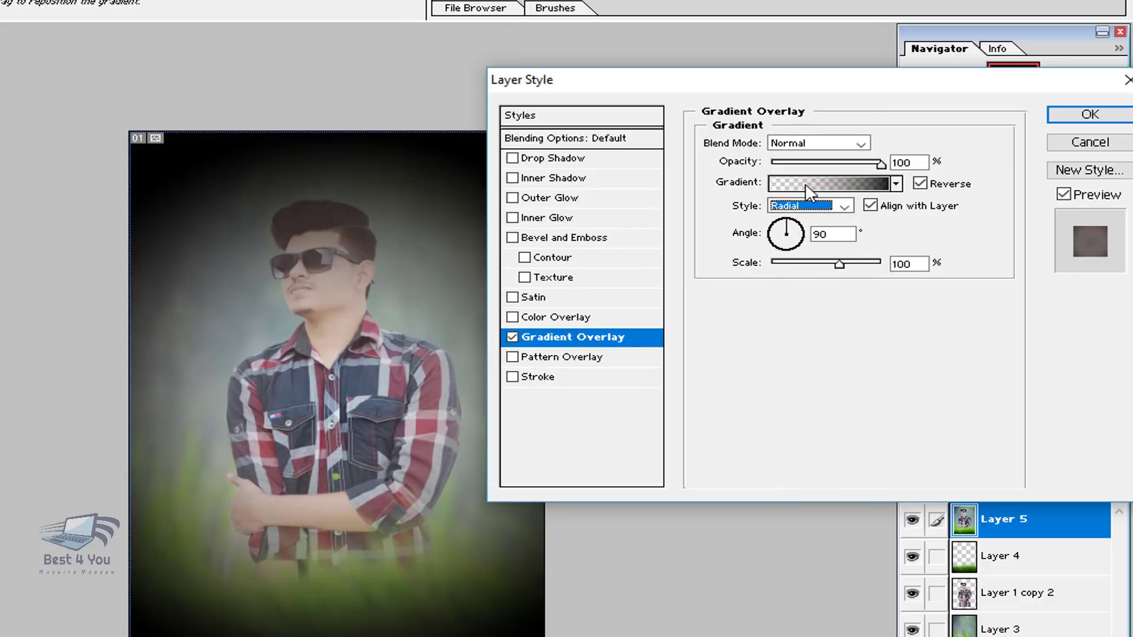
{"action": "left_click_drag", "start_coordinate": [839, 264], "coordinate": [874, 290]}
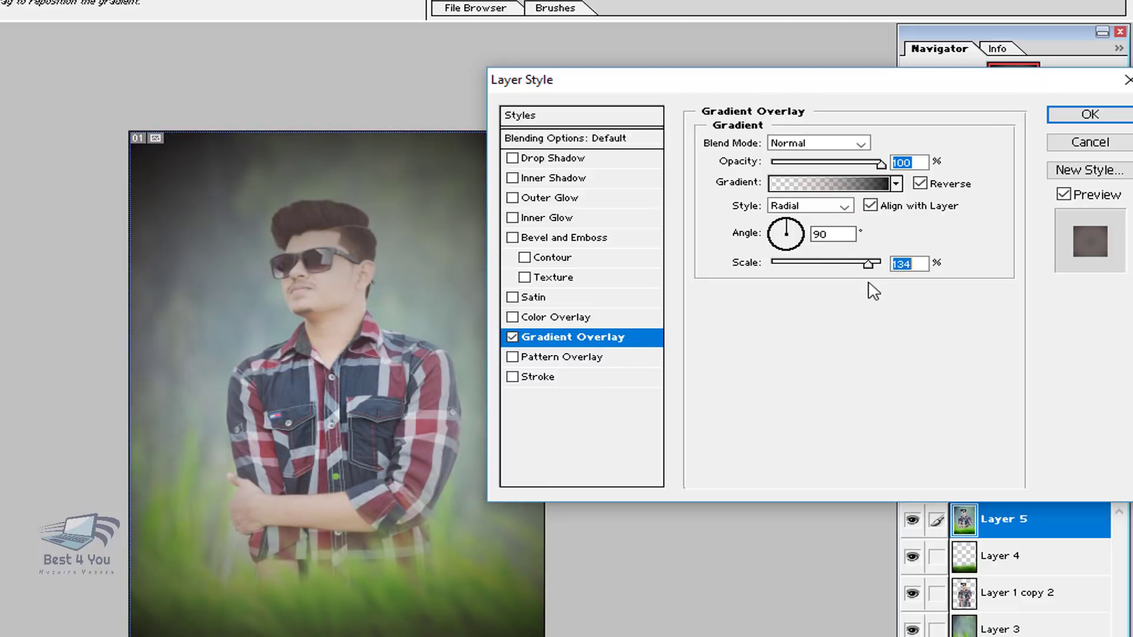
- Set the Gradient Overlay's opacity to 11% and its scale to 150%
{"action": "left_click_drag", "start_coordinate": [835, 169], "coordinate": [785, 187]}
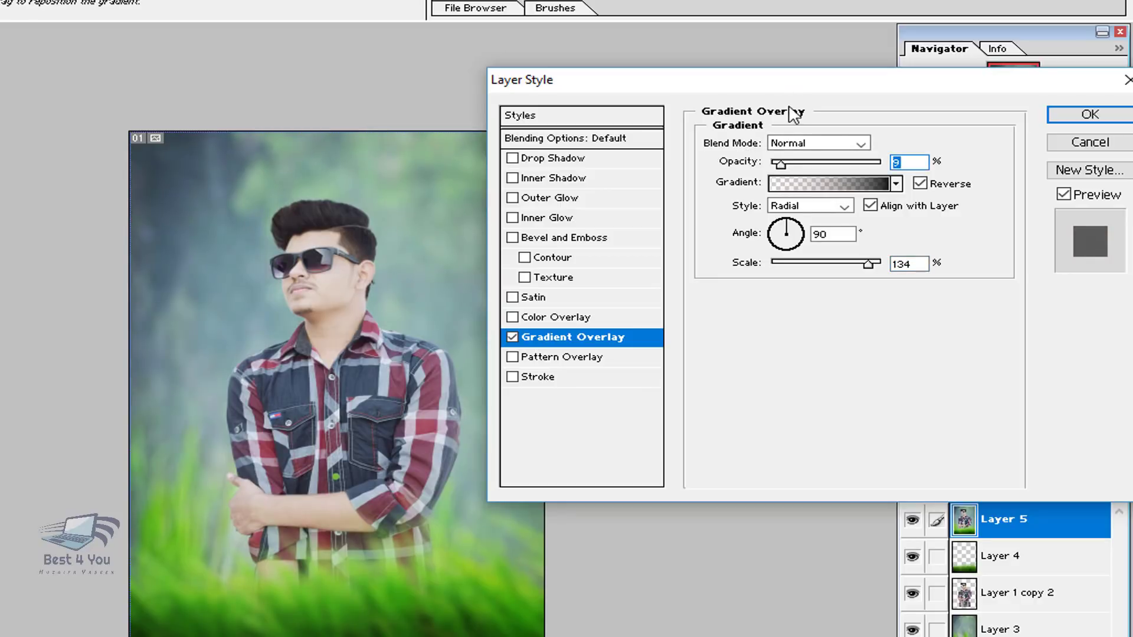
{"action": "left_click_drag", "start_coordinate": [801, 85], "coordinate": [919, 104]}
{"action": "left_click_drag", "start_coordinate": [899, 183], "coordinate": [919, 184]}
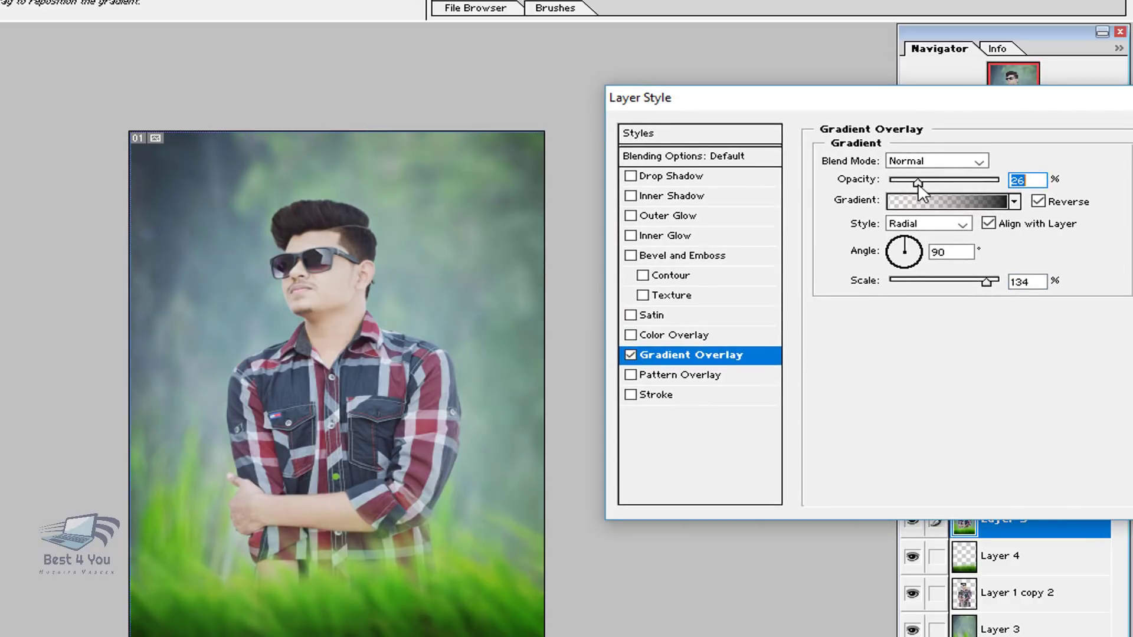
{"action": "left_click_drag", "start_coordinate": [918, 282], "coordinate": [1064, 295]}
{"action": "mouse_move", "coordinate": [919, 184]}
{"action": "left_mouse_down"}
{"action": "mouse_move", "coordinate": [952, 186]}
{"action": "mouse_move", "coordinate": [927, 206]}
{"action": "mouse_move", "coordinate": [850, 210]}
{"action": "mouse_move", "coordinate": [889, 214]}
{"action": "mouse_move", "coordinate": [909, 170]}
{"action": "left_mouse_up"}
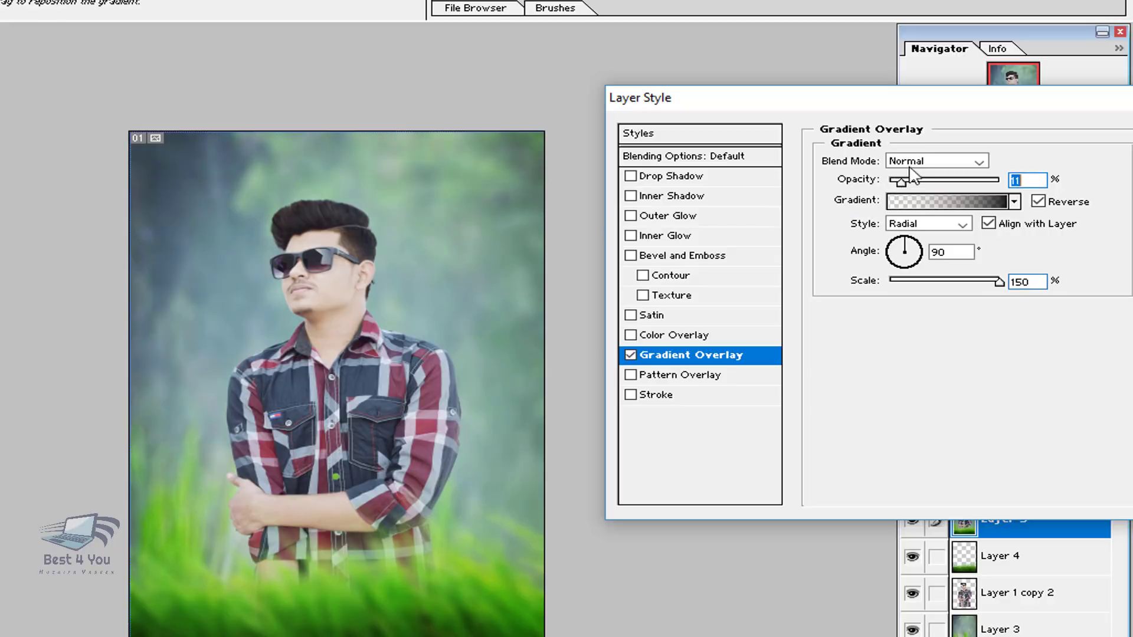
- Try the Overlay blend mode for the gradient at 10% opacity
{"action": "left_click", "coordinate": [912, 164]}
{"action": "left_click", "coordinate": [924, 326]}
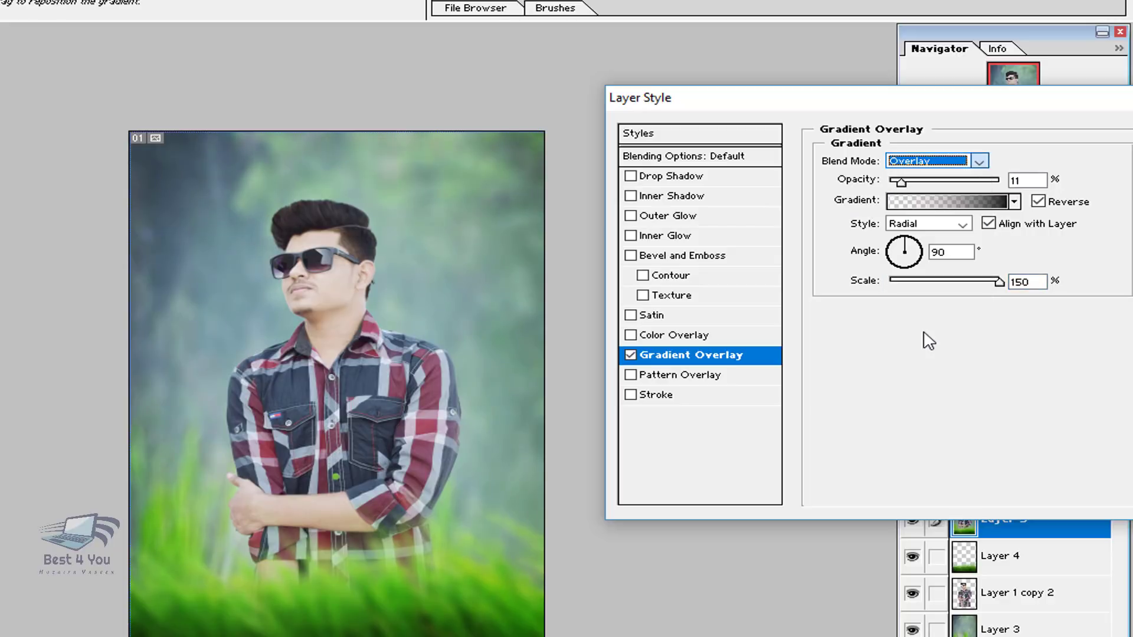
{"action": "mouse_move", "coordinate": [901, 181]}
{"action": "left_mouse_down"}
{"action": "mouse_move", "coordinate": [976, 199]}
{"action": "mouse_move", "coordinate": [903, 200]}
{"action": "mouse_move", "coordinate": [901, 184]}
{"action": "left_mouse_up"}
- Set the Gradient Overlay's blend mode to Soft Light and its opacity to 14%, and apply the layer style
{"action": "left_click", "coordinate": [912, 163]}
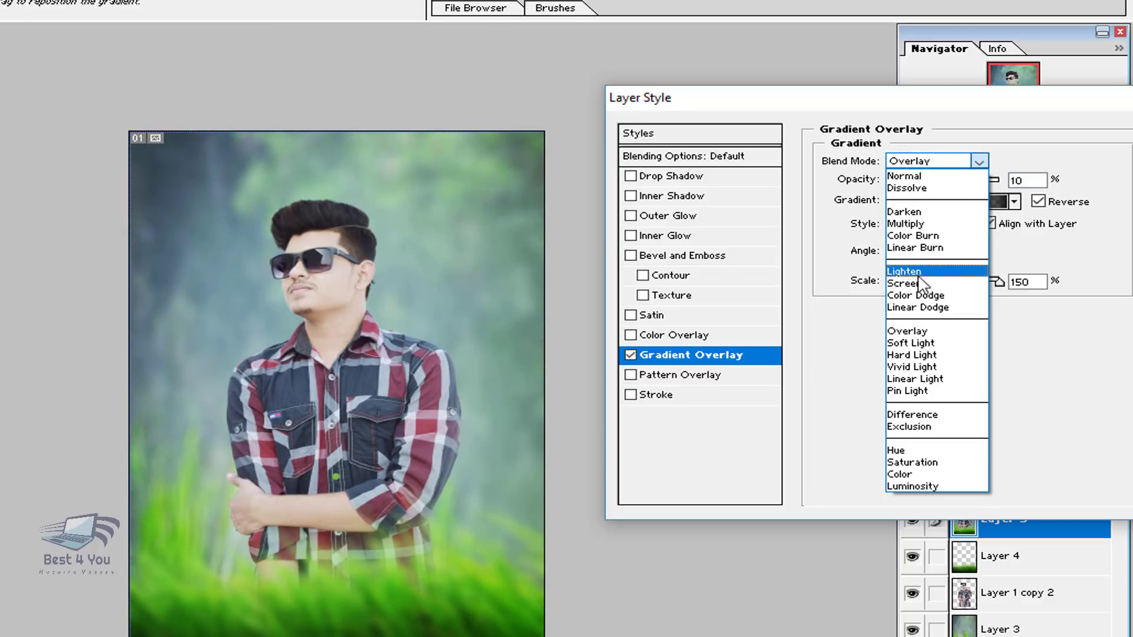
{"action": "left_click", "coordinate": [924, 344]}
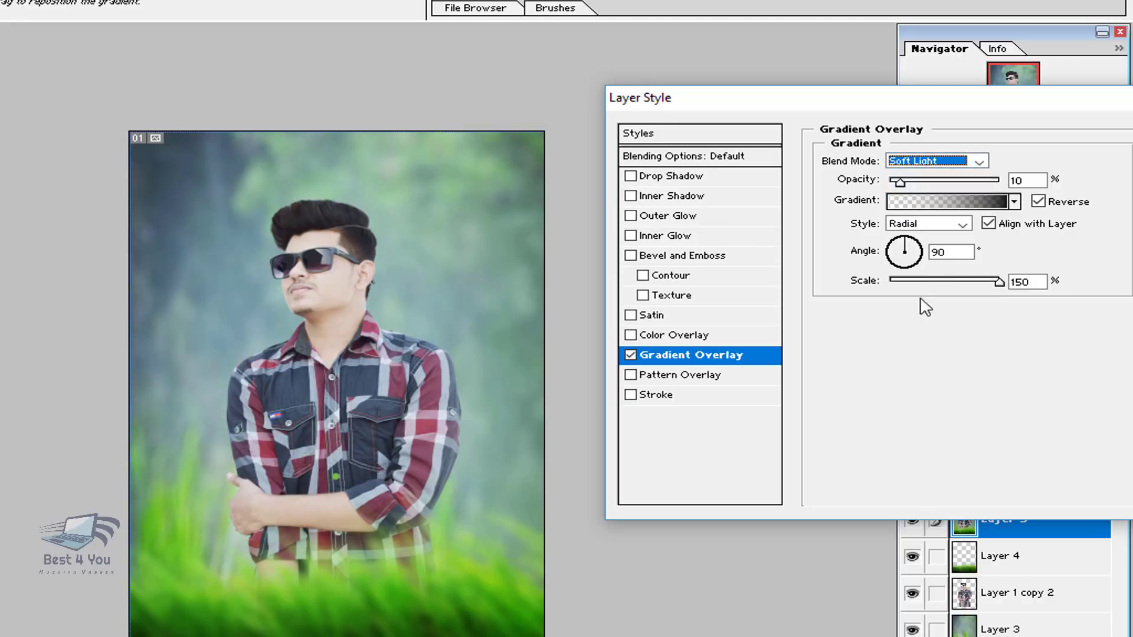
{"action": "left_click_drag", "start_coordinate": [898, 183], "coordinate": [888, 222]}
{"action": "mouse_move", "coordinate": [890, 183]}
{"action": "left_mouse_down"}
{"action": "mouse_move", "coordinate": [917, 183]}
{"action": "mouse_move", "coordinate": [906, 184]}
{"action": "left_mouse_up"}
{"action": "left_click_drag", "start_coordinate": [958, 101], "coordinate": [647, 122]}
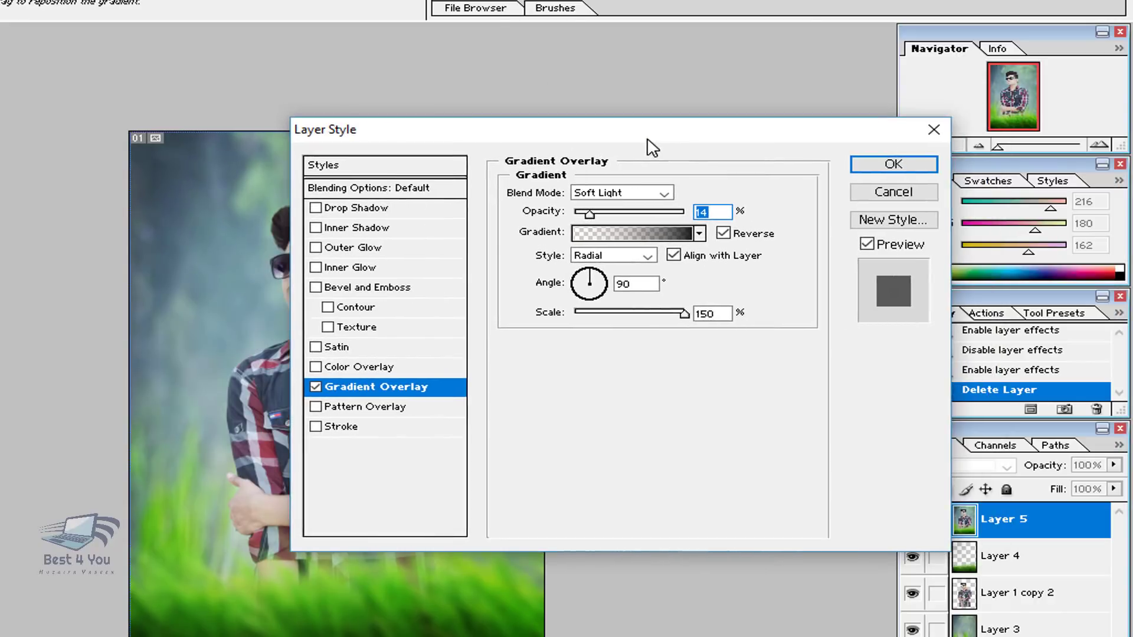
{"action": "left_click", "coordinate": [918, 166]}
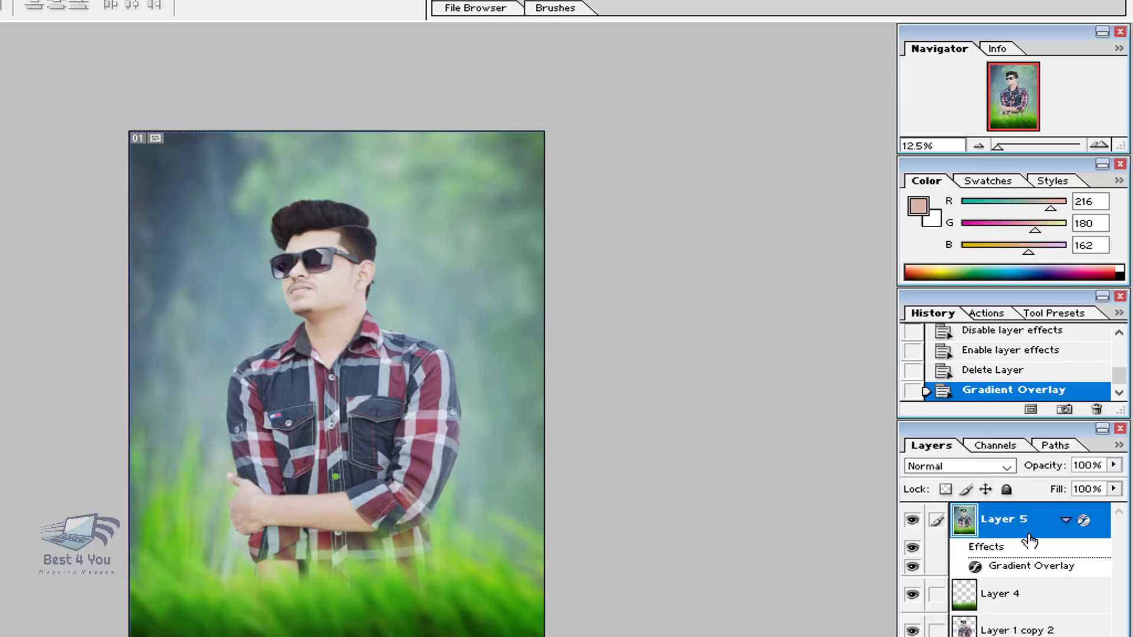
- Compare Layer 5 with and without its Gradient Overlay effect, leaving the effect enabled
{"action": "left_click", "coordinate": [1062, 521]}
{"action": "left_click", "coordinate": [1065, 520]}
{"action": "left_click", "coordinate": [913, 548]}
{"action": "left_click", "coordinate": [916, 551]}
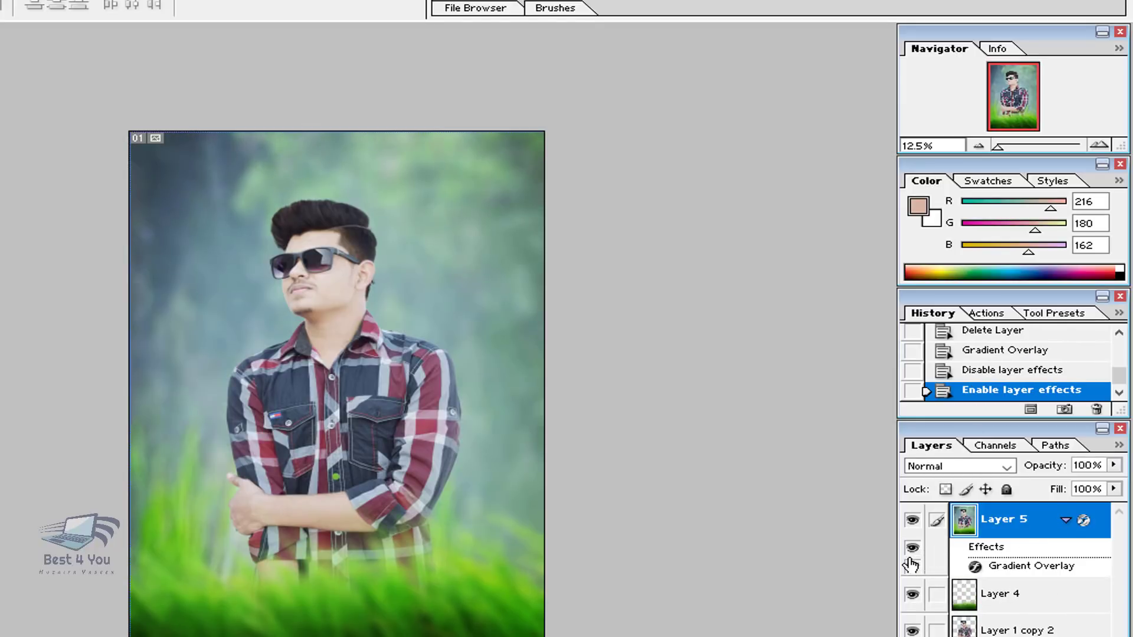
{"action": "left_click", "coordinate": [912, 567]}
{"action": "left_click", "coordinate": [912, 566]}
{"action": "left_click", "coordinate": [912, 567]}
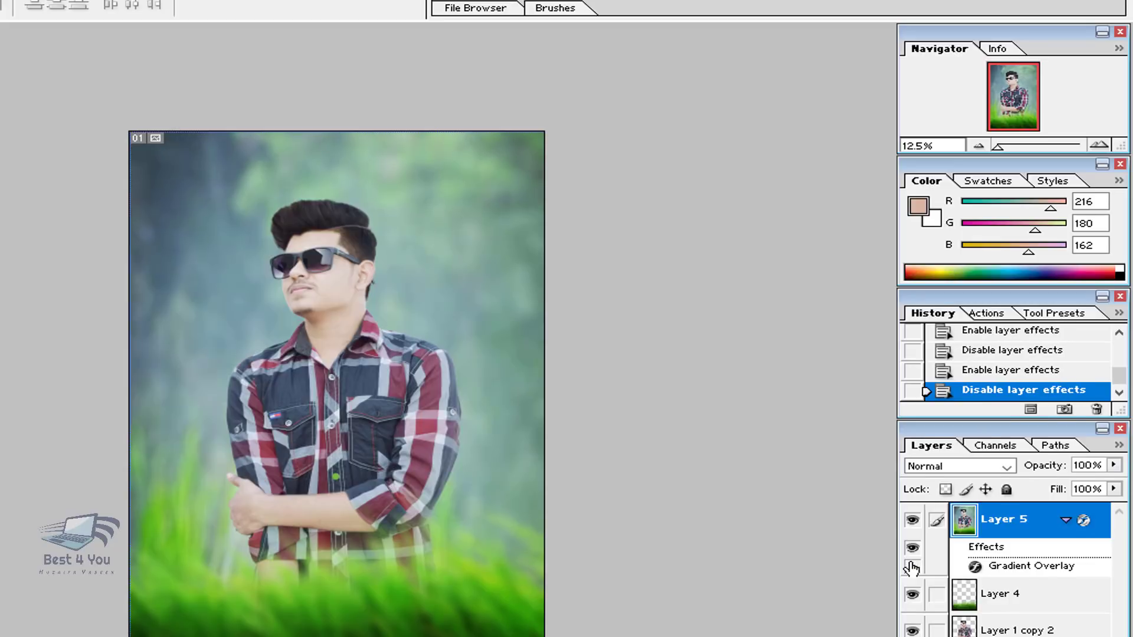
{"action": "left_click", "coordinate": [912, 567]}
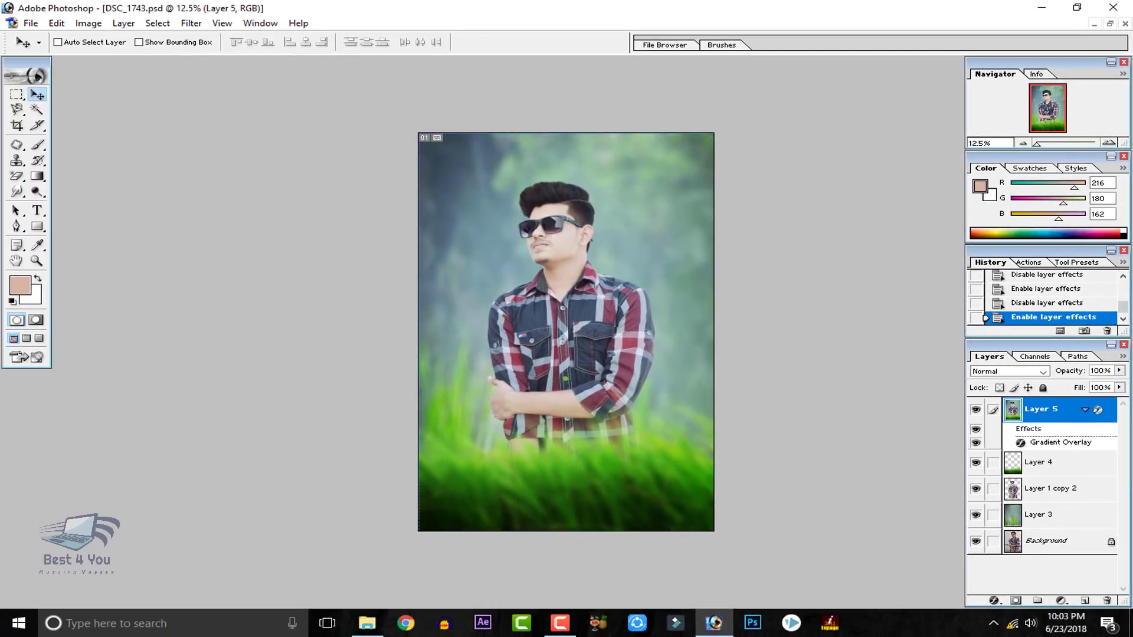
- Bring the photography logo from the PNG file into the upper-left area of the DSC_1743 photo and invert its colours
{"action": "left_click", "coordinate": [1110, 24]}
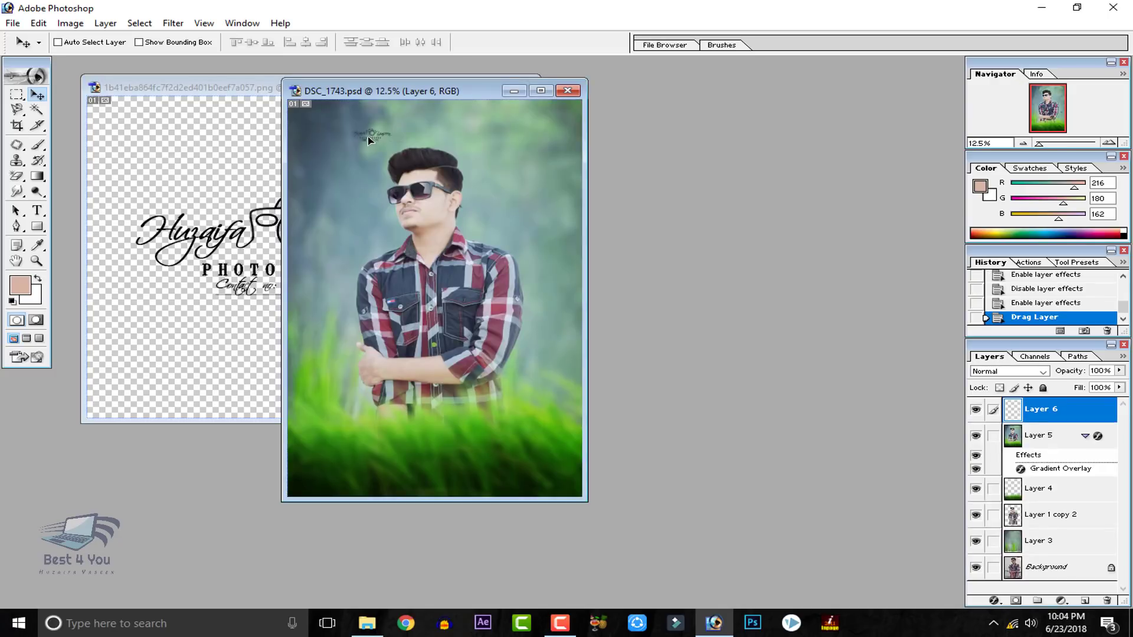
{"action": "left_click_drag", "start_coordinate": [346, 129], "coordinate": [346, 130]}
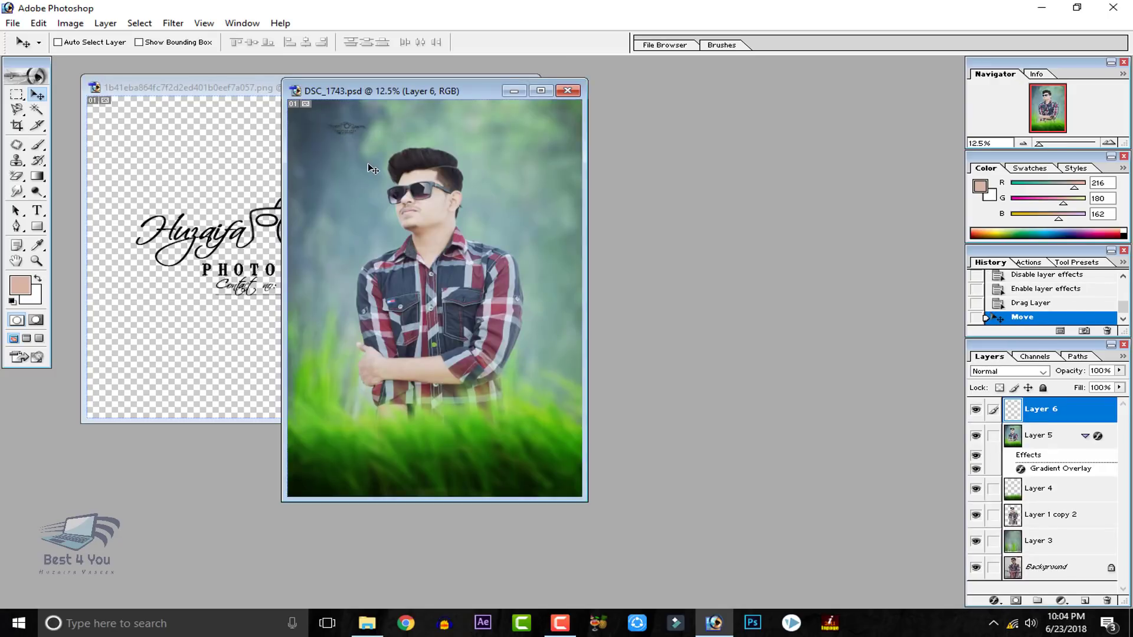
{"action": "key", "text": "ctrl+i"}
- Enlarge the logo with Free Transform and place it over the grass in the photo's lower-left corner
{"action": "key", "text": "ctrl+t"}
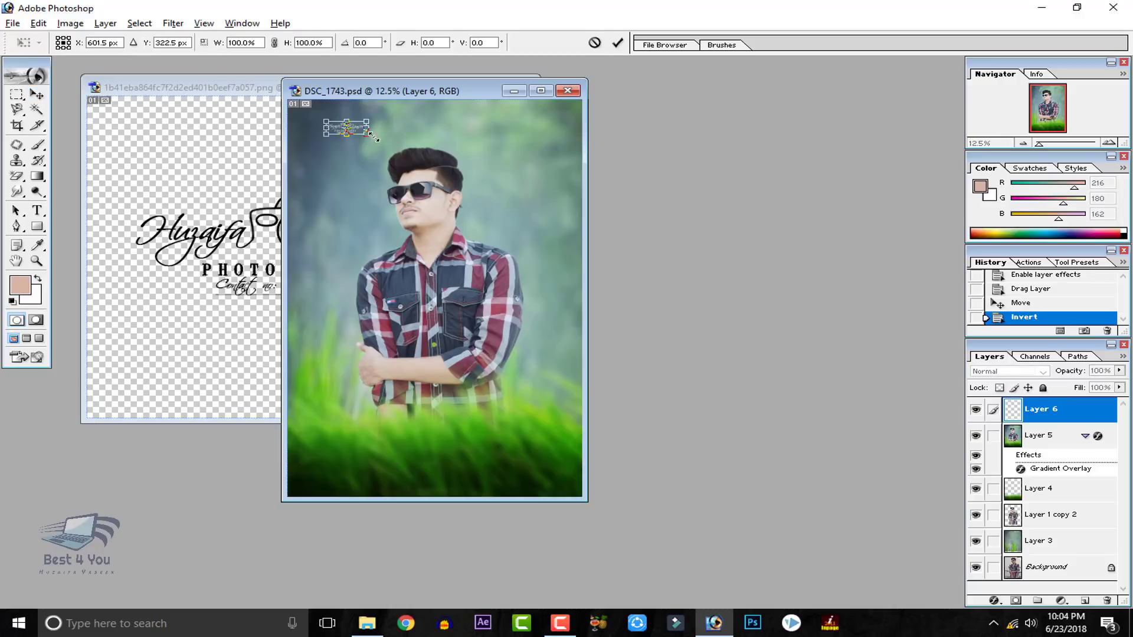
{"action": "left_click_drag", "start_coordinate": [373, 138], "coordinate": [360, 481]}
{"action": "left_click", "coordinate": [617, 43]}
- Close the logo PNG document and move the DSC_1743 window to the middle of the workspace
{"action": "left_click", "coordinate": [187, 138]}
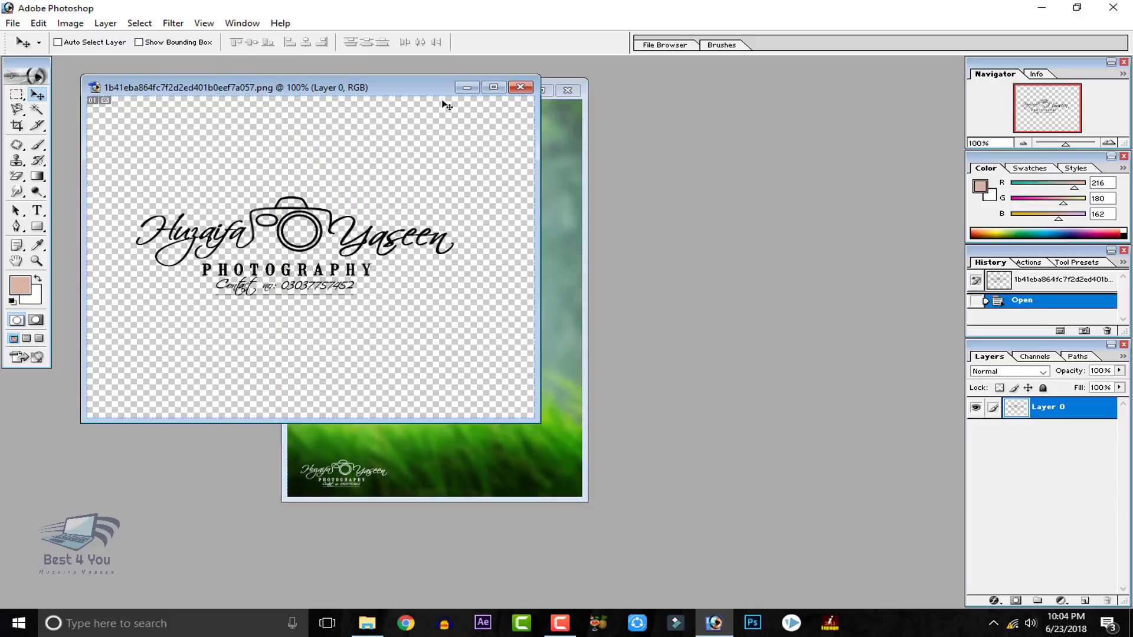
{"action": "left_click", "coordinate": [523, 89]}
{"action": "left_click_drag", "start_coordinate": [452, 96], "coordinate": [544, 83]}
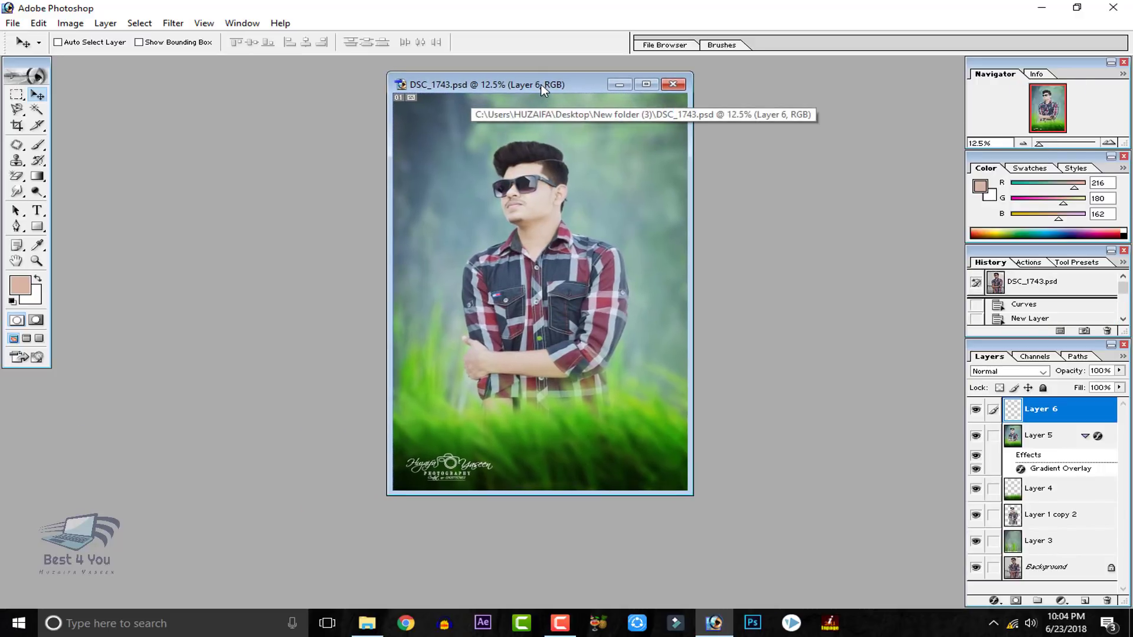
- Save the layered image as the Photoshop file DSC_1743 in the desktop's New folder (3), replacing the existing file
{"action": "left_click", "coordinate": [12, 23]}
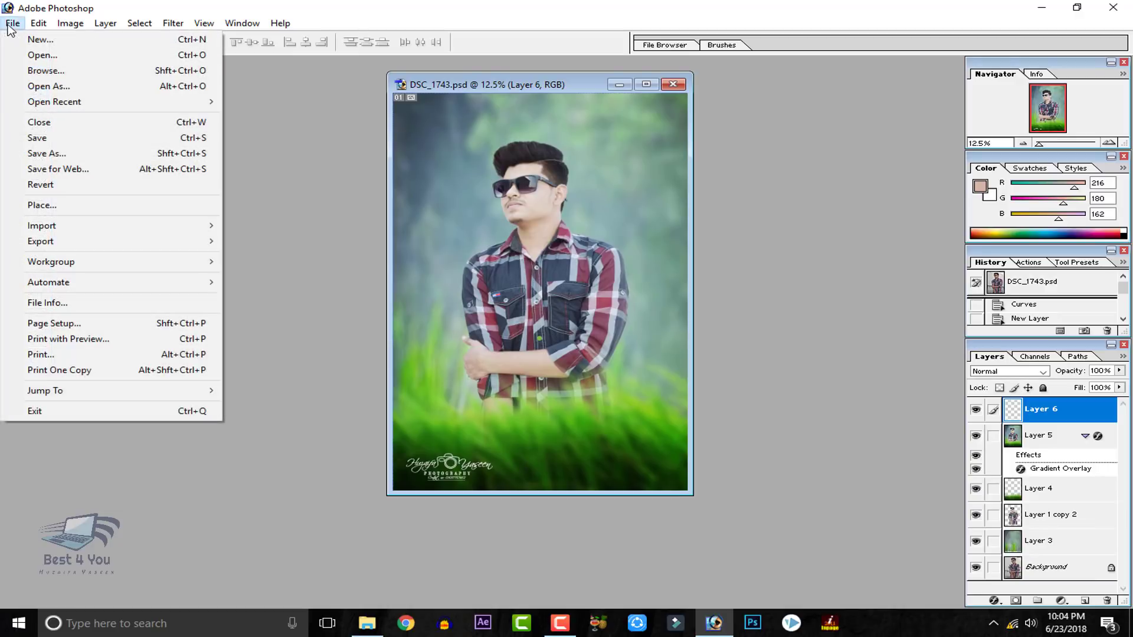
{"action": "left_click", "coordinate": [53, 155]}
{"action": "left_click", "coordinate": [59, 121]}
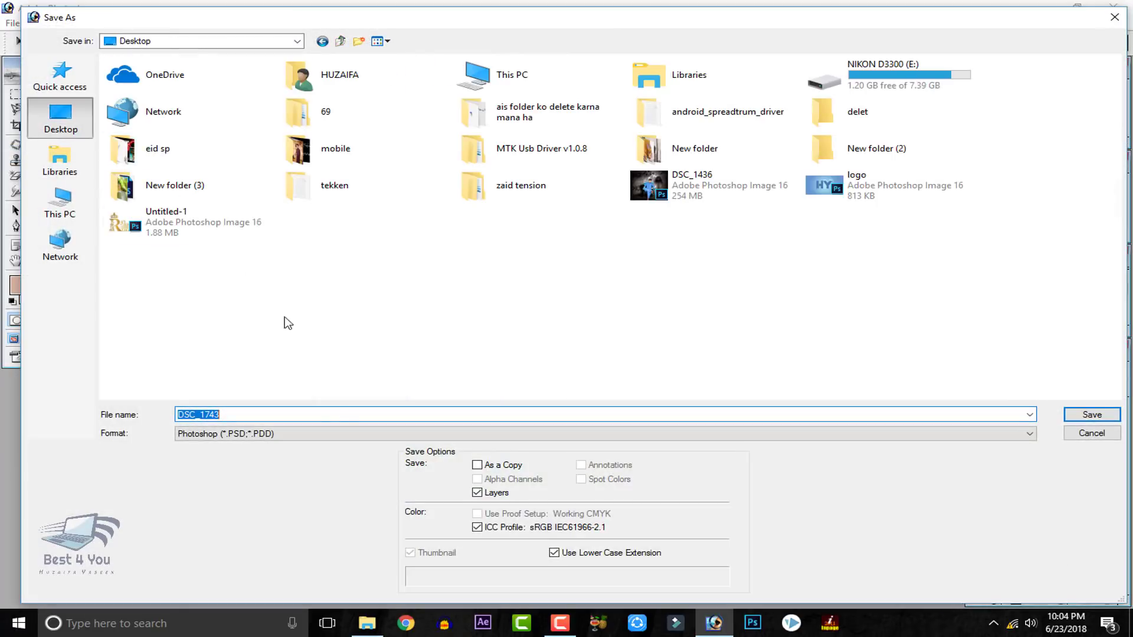
{"action": "left_click", "coordinate": [679, 151]}
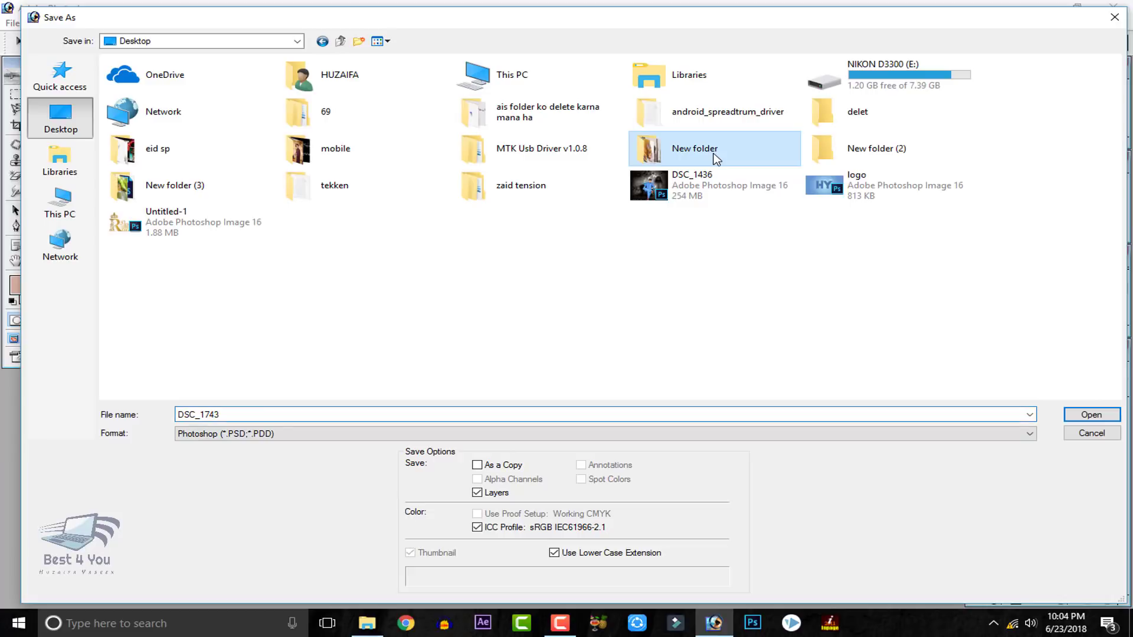
{"action": "double_click", "coordinate": [213, 201]}
{"action": "left_click", "coordinate": [286, 433]}
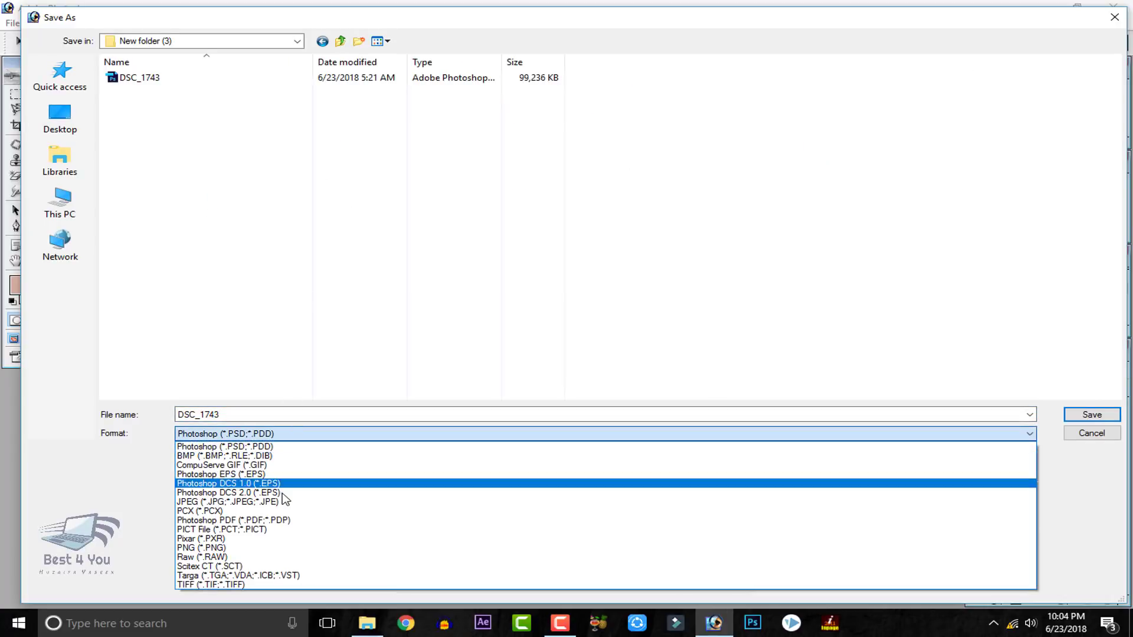
{"action": "left_click", "coordinate": [332, 347]}
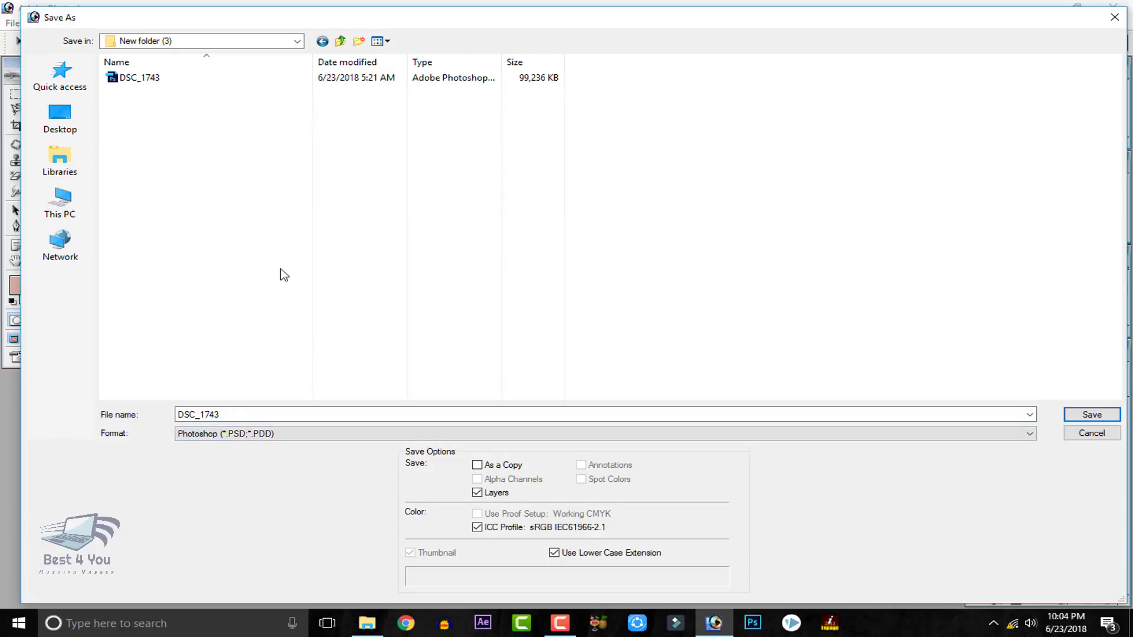
{"action": "left_click", "coordinate": [1119, 416]}
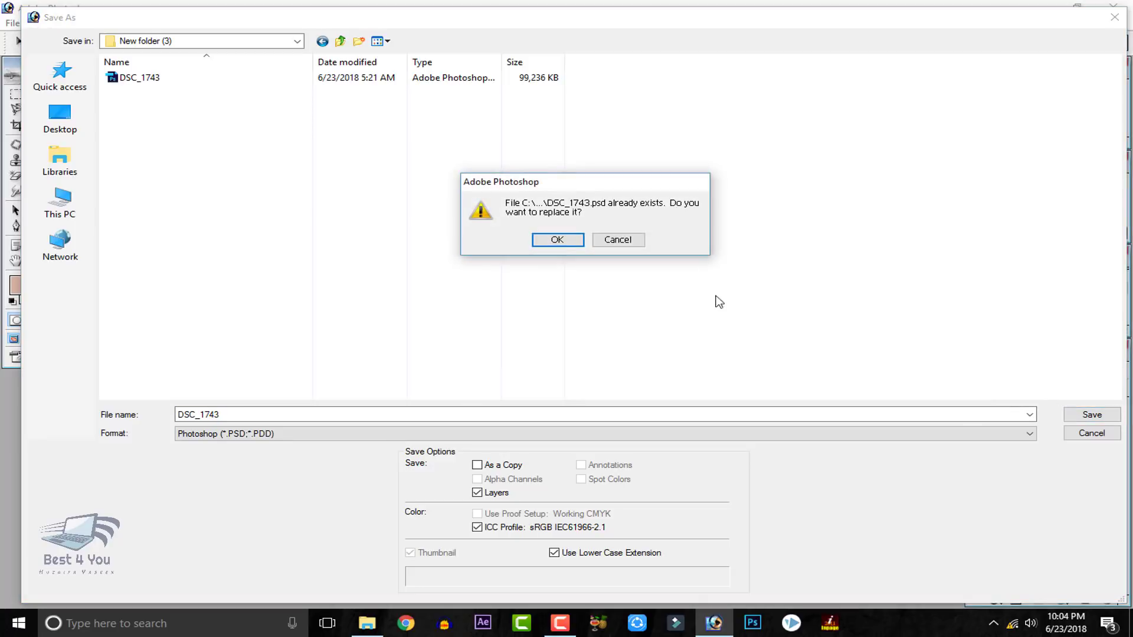
{"action": "left_click", "coordinate": [557, 240]}
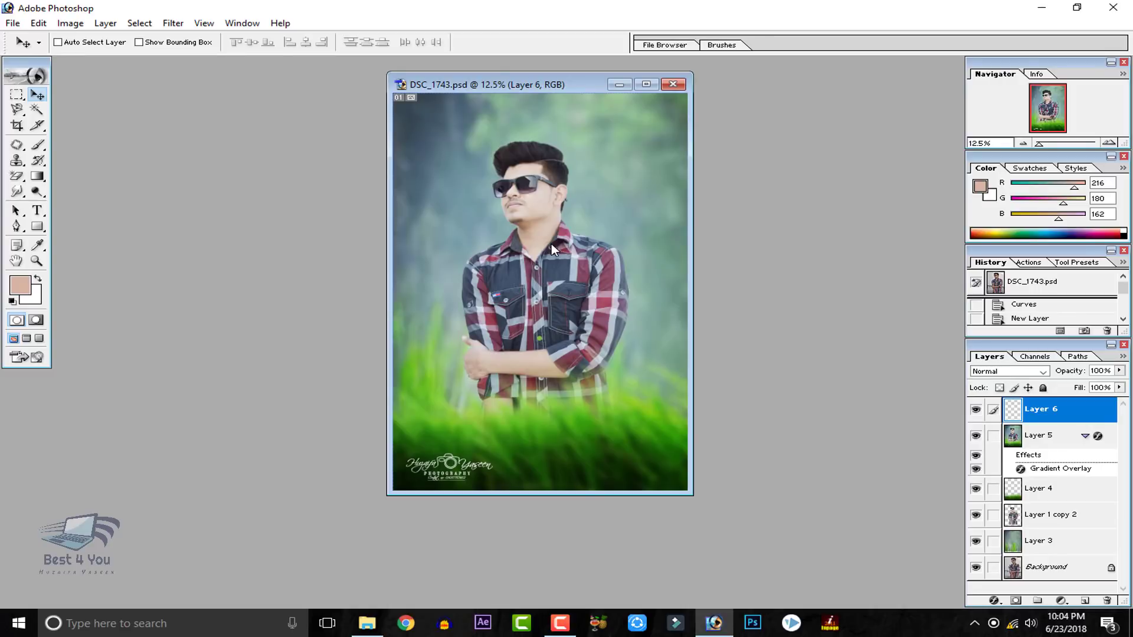
- Save a JPEG copy named DSC_1743 copy.jpg in New folder (3) at Maximum quality 12 with the Progressive format and 3 scans
{"action": "left_click", "coordinate": [12, 23]}
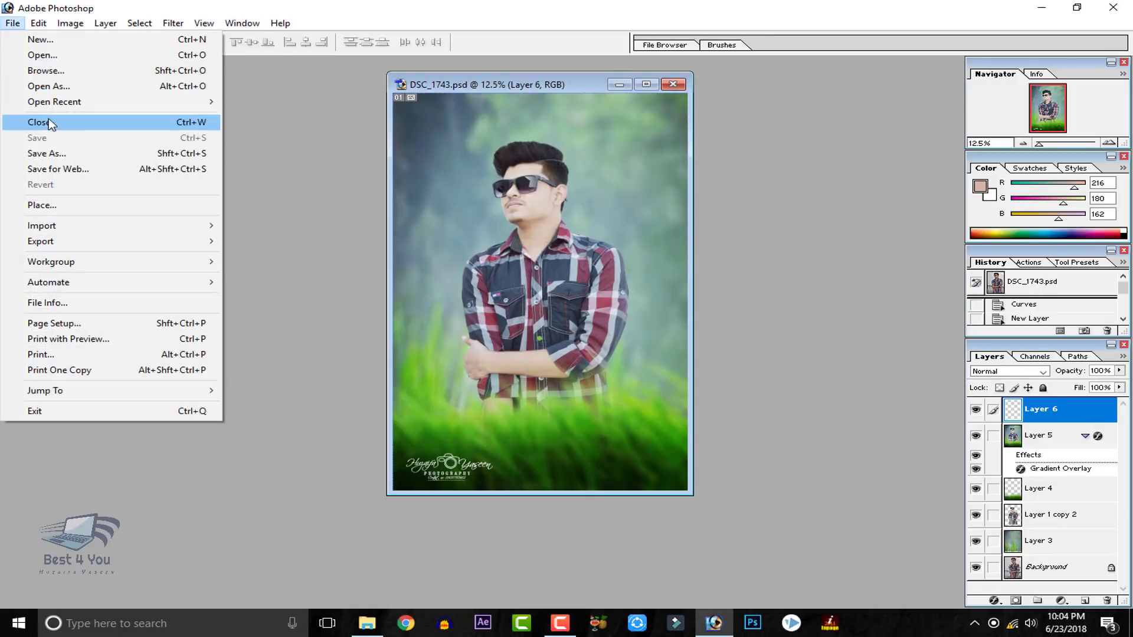
{"action": "left_click", "coordinate": [47, 154]}
{"action": "left_click", "coordinate": [218, 435]}
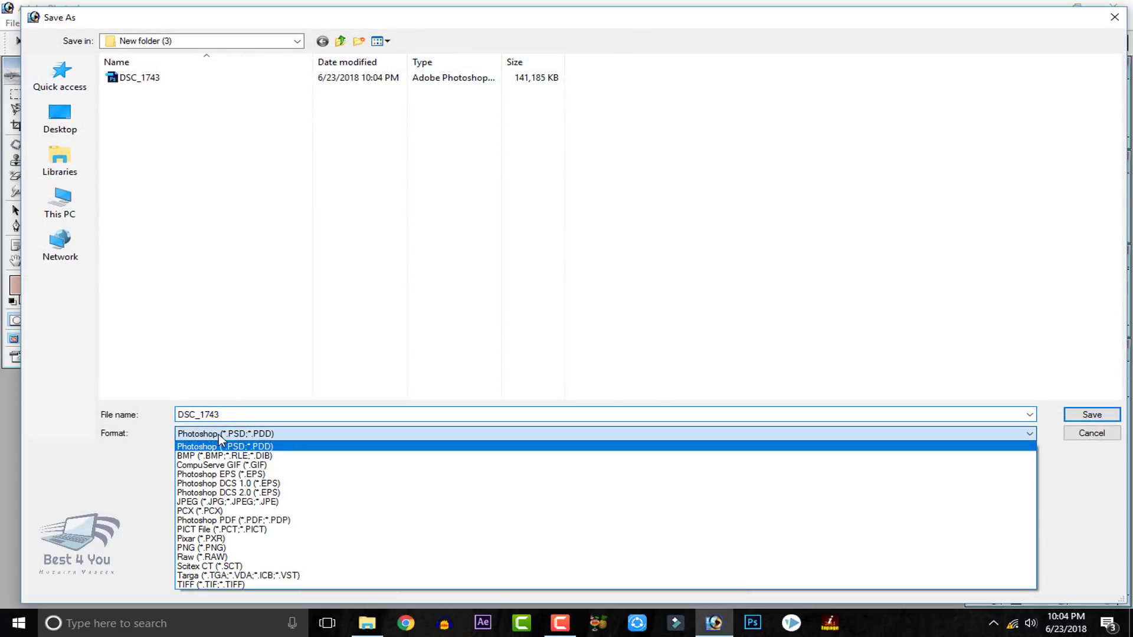
{"action": "left_click", "coordinate": [212, 502]}
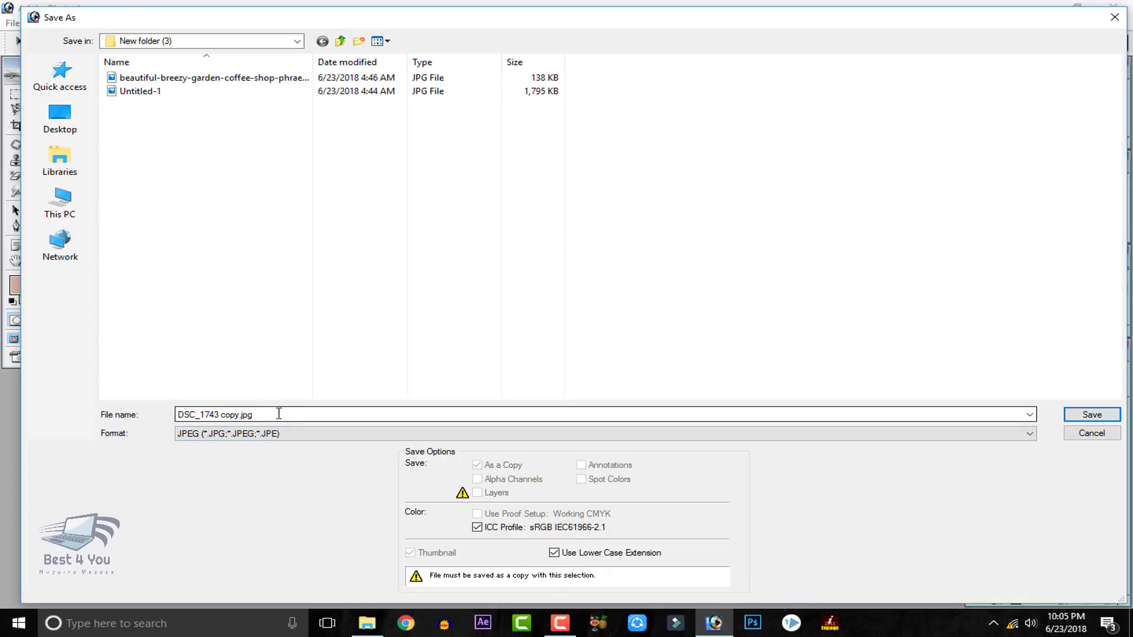
{"action": "left_click", "coordinate": [1096, 417]}
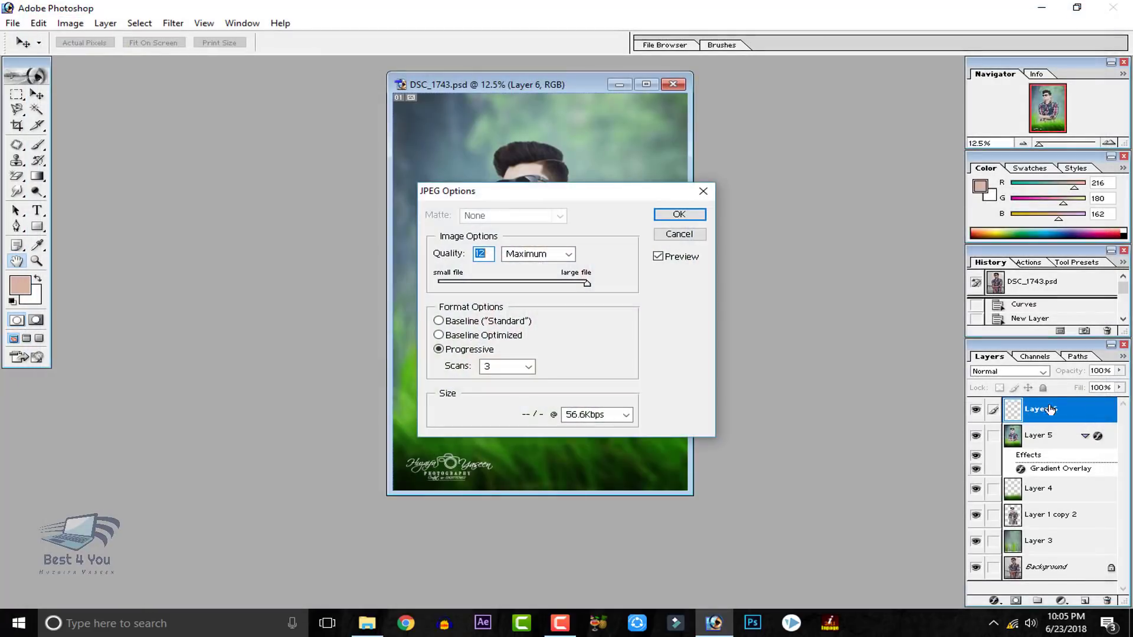
{"action": "left_click", "coordinate": [697, 215]}
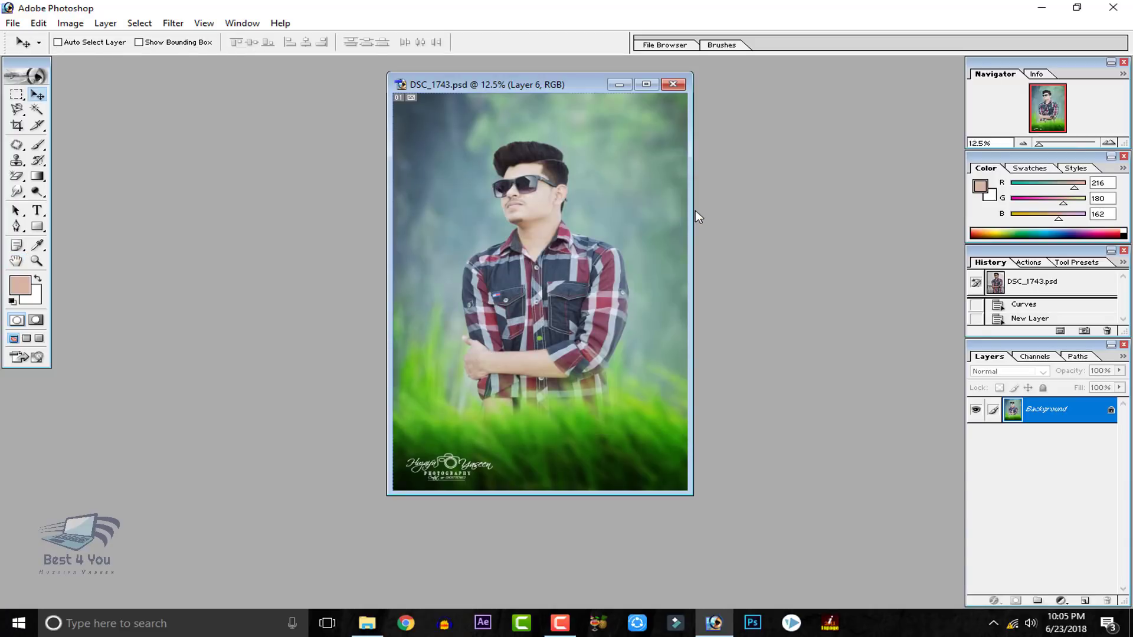
- Switch to File Explorer and view the exported DSC_1743 copy image full screen in Photos
{"action": "left_click", "coordinate": [1042, 7]}
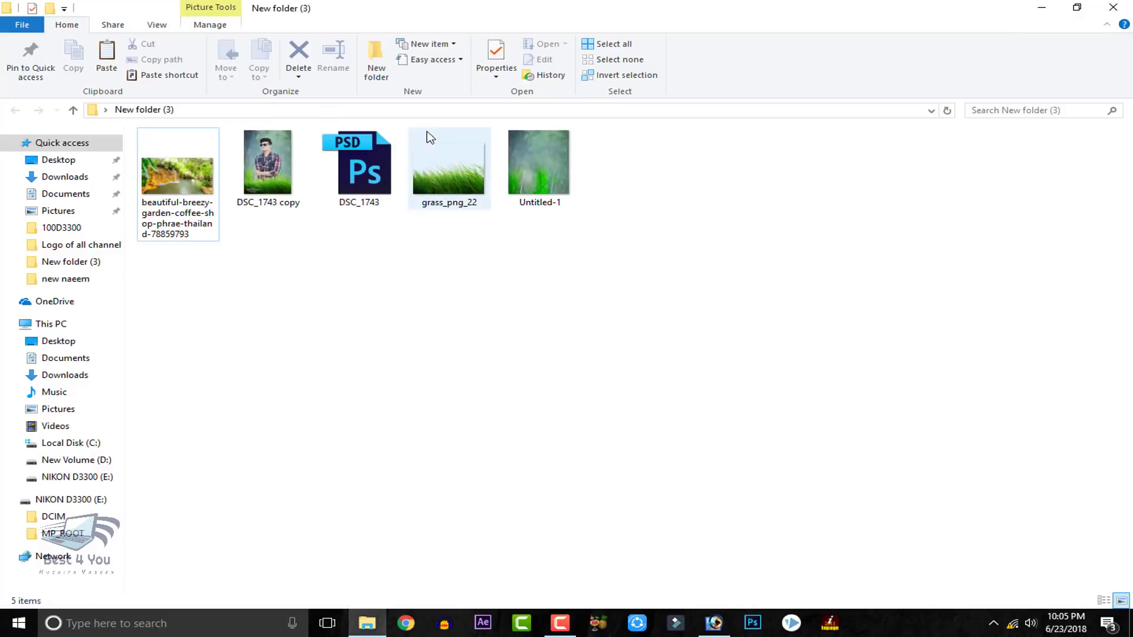
{"action": "double_click", "coordinate": [266, 171]}
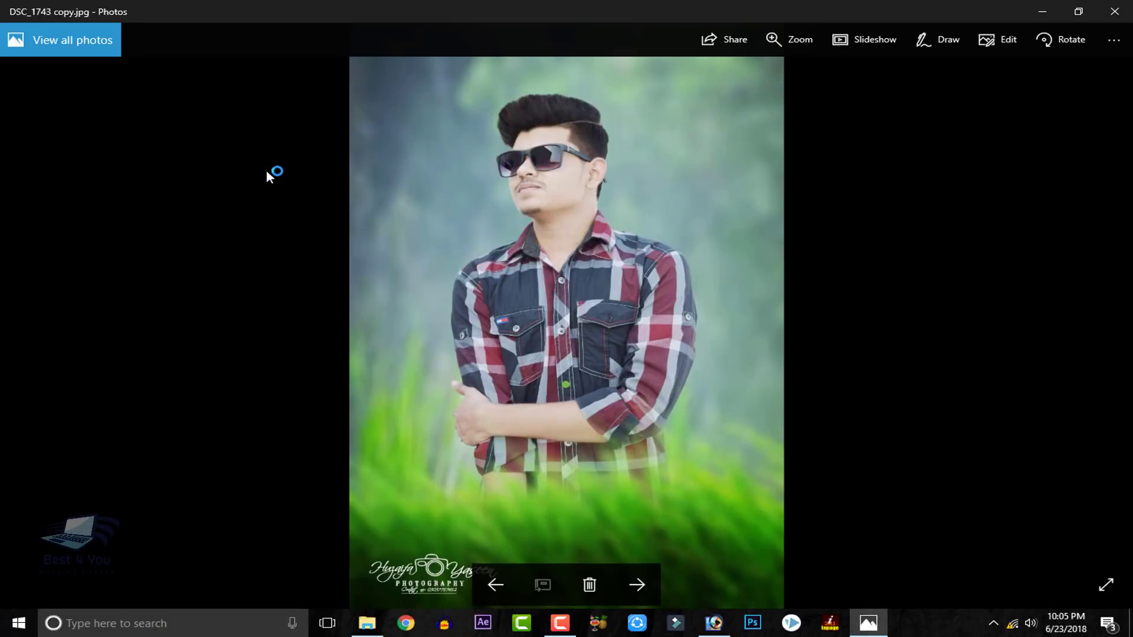
{"action": "left_click", "coordinate": [1106, 585]}
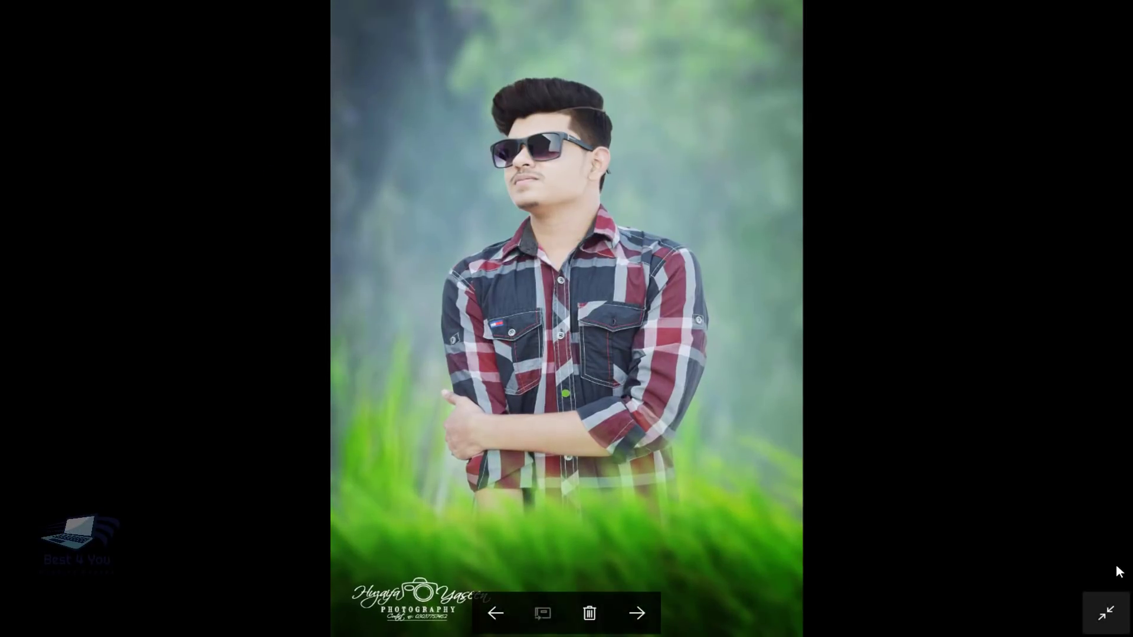